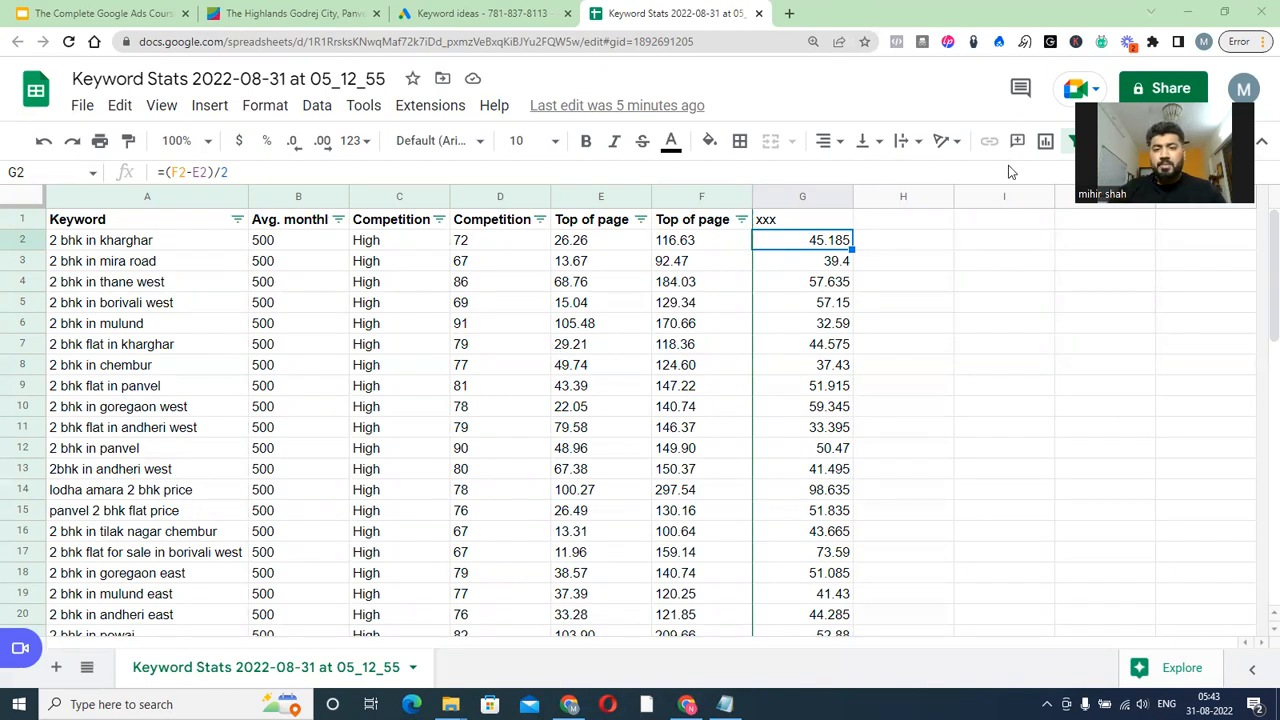
Enter the category heading "Brand" in cell I3, beside the keyword table
click(948, 240)
click(977, 265)
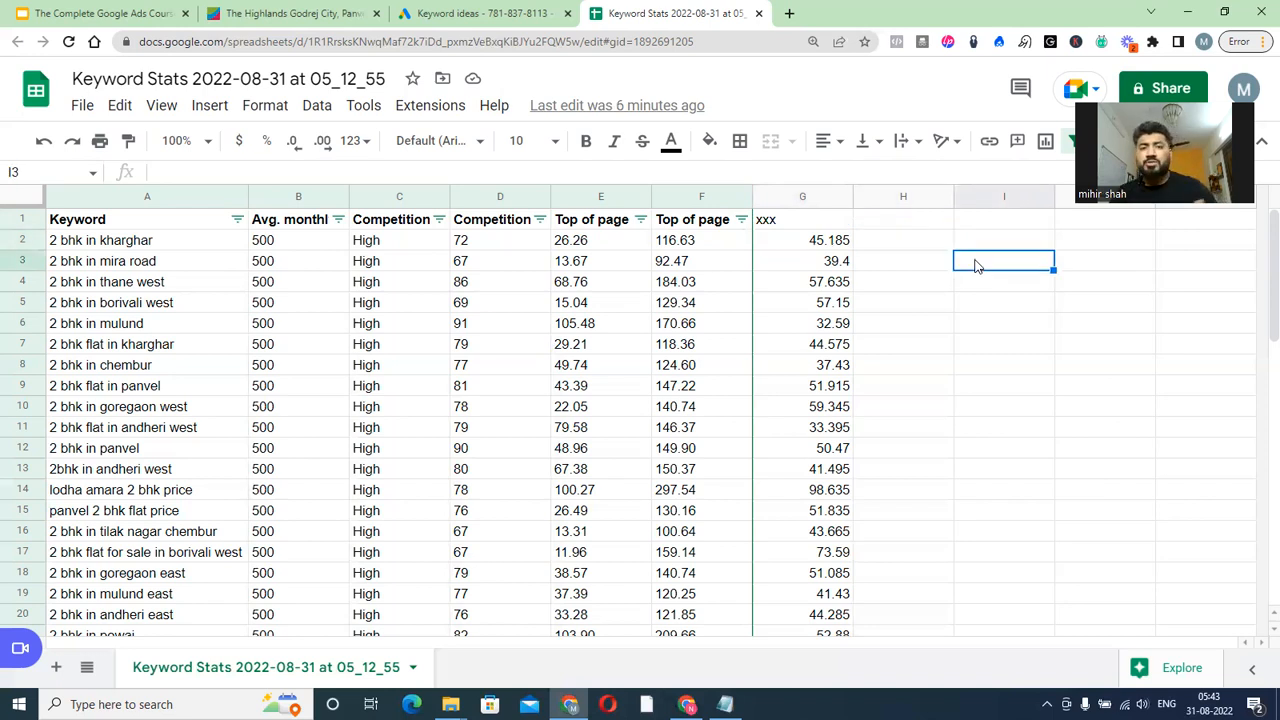
text(B)
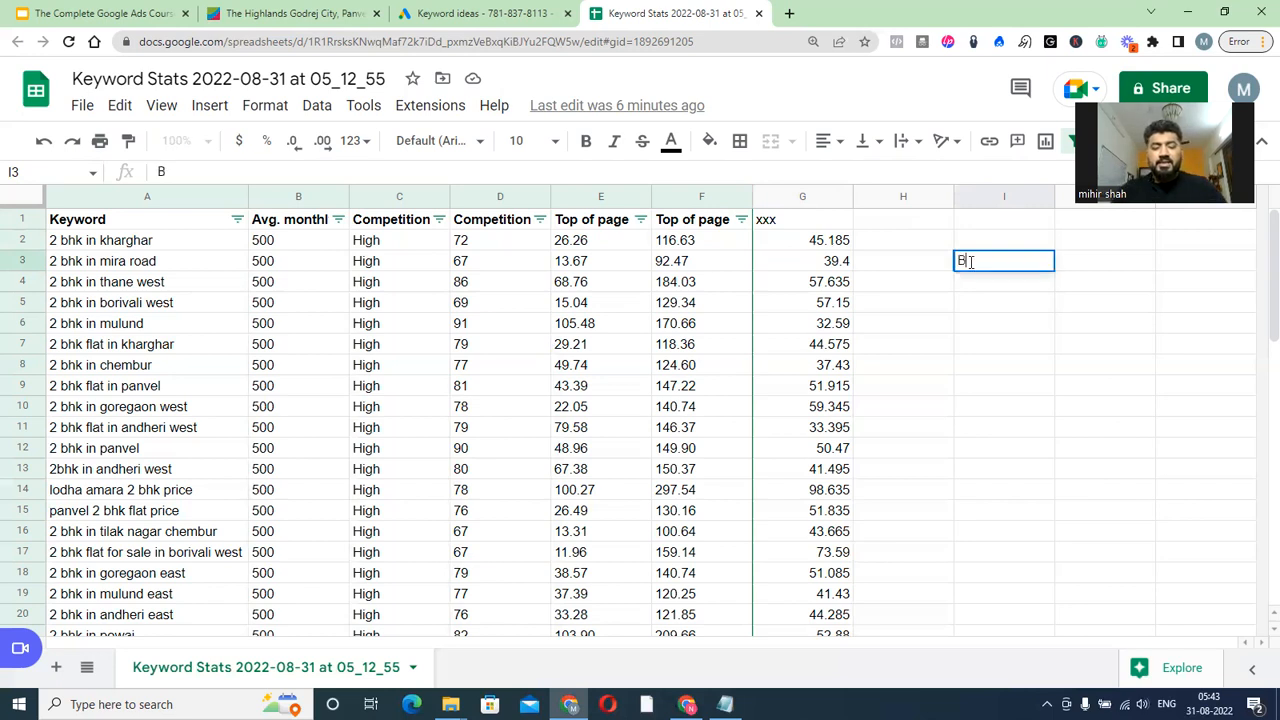
text(rrand)
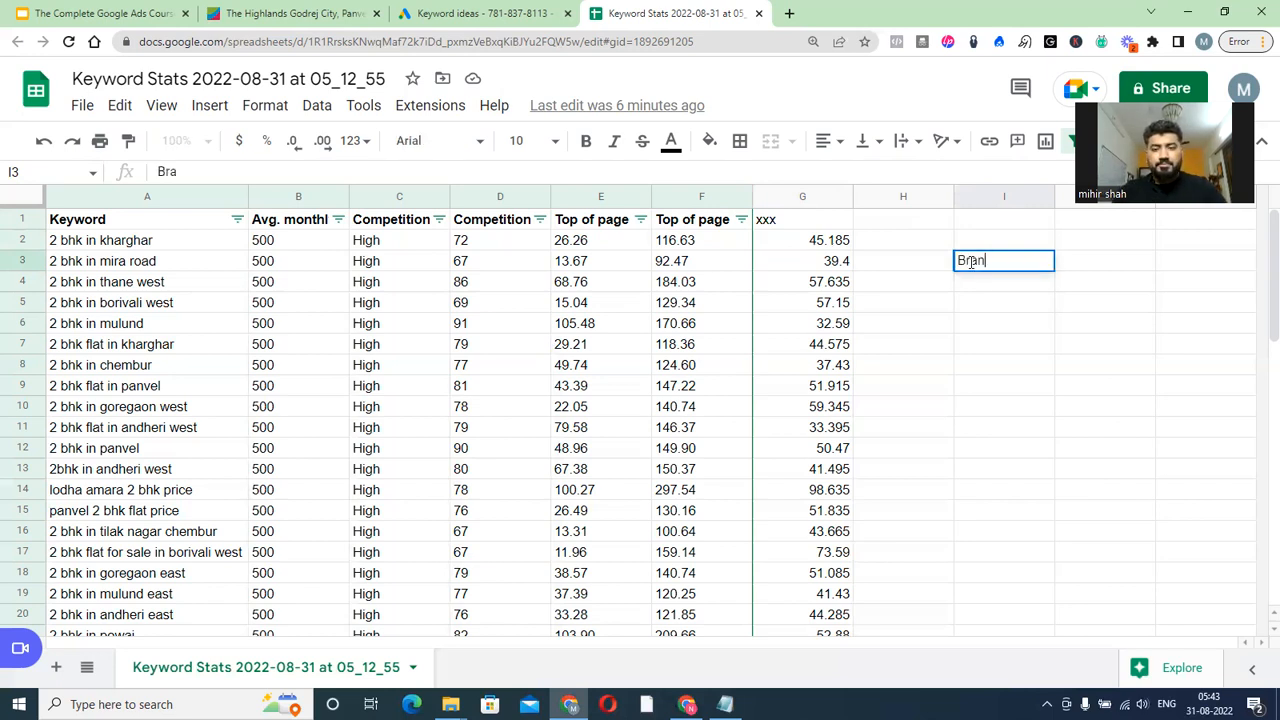
key(Tab)
click(970, 266)
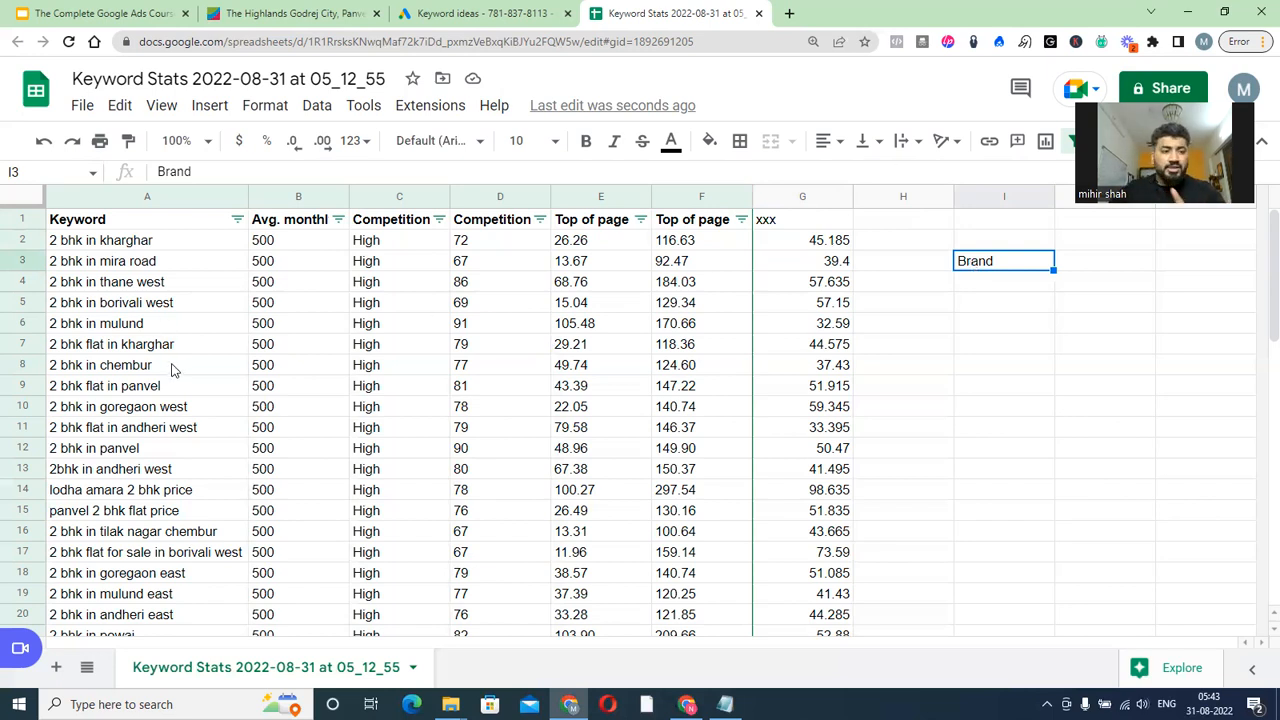
Look through the keyword list in column A down to its last row for brand-related terms
scroll(175, 368, down, 3)
scroll(175, 368, down, 3)
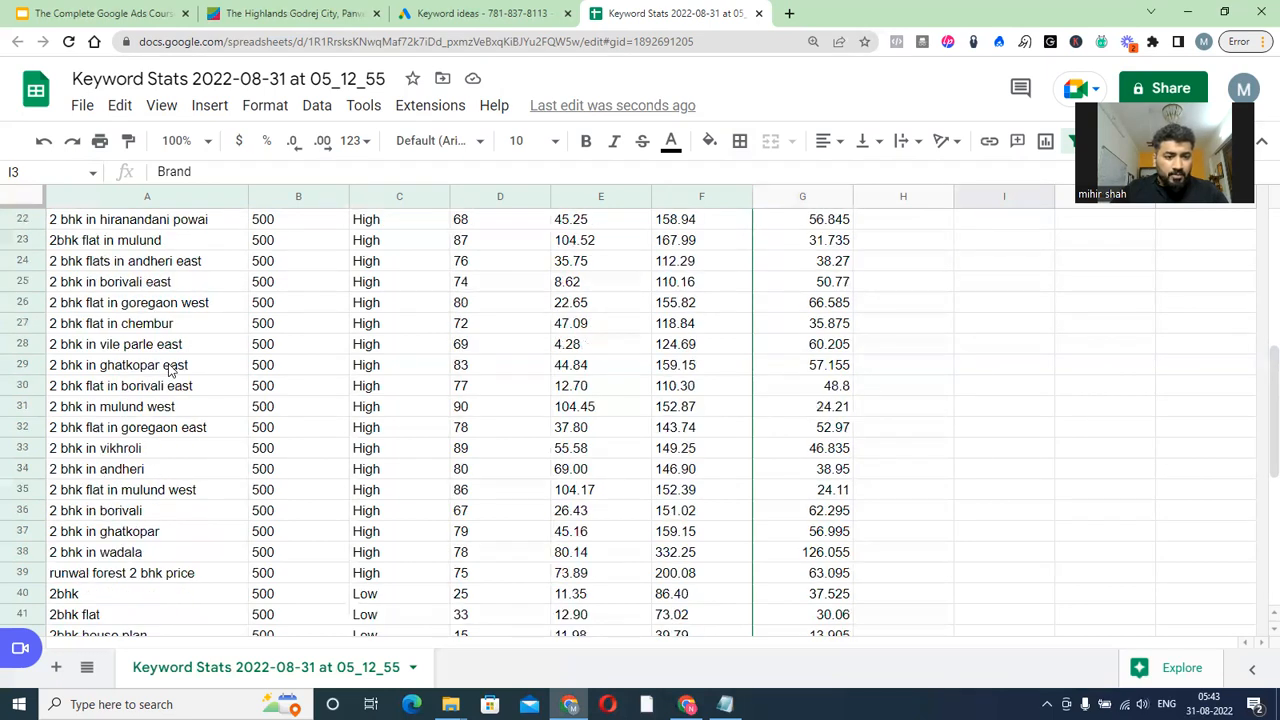
scroll(170, 369, down, 6)
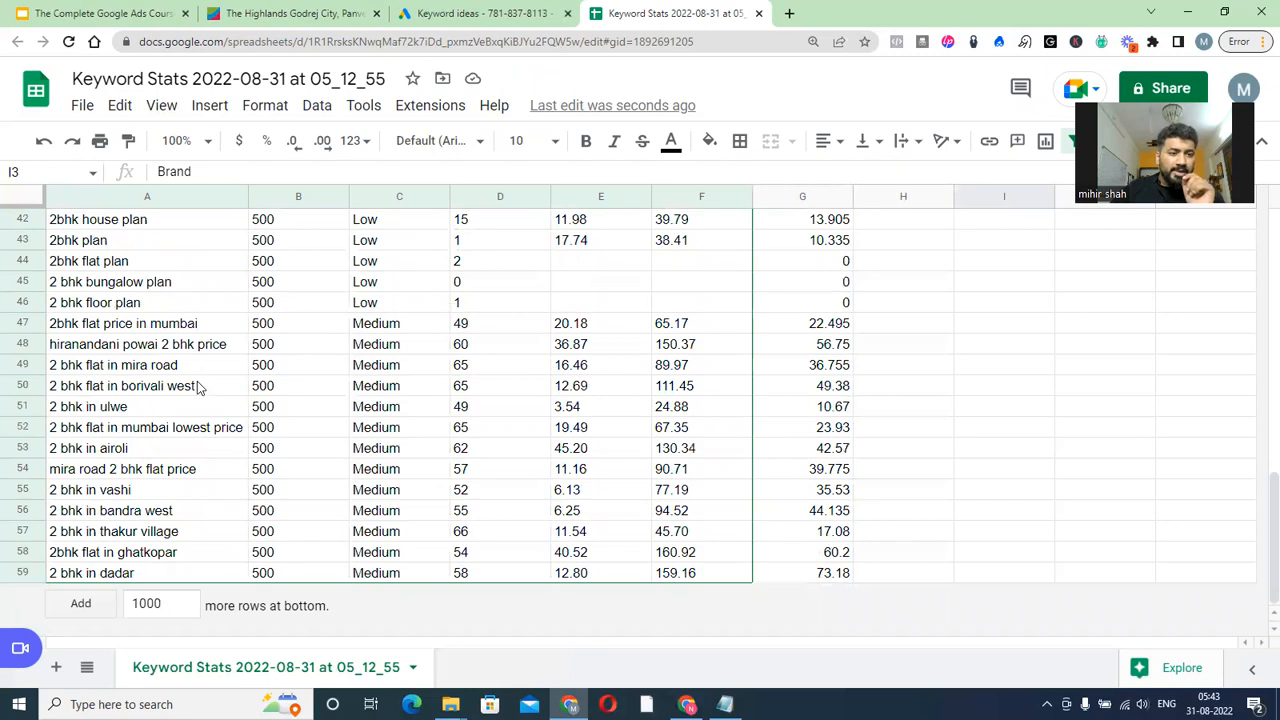
scroll(197, 387, up, 4)
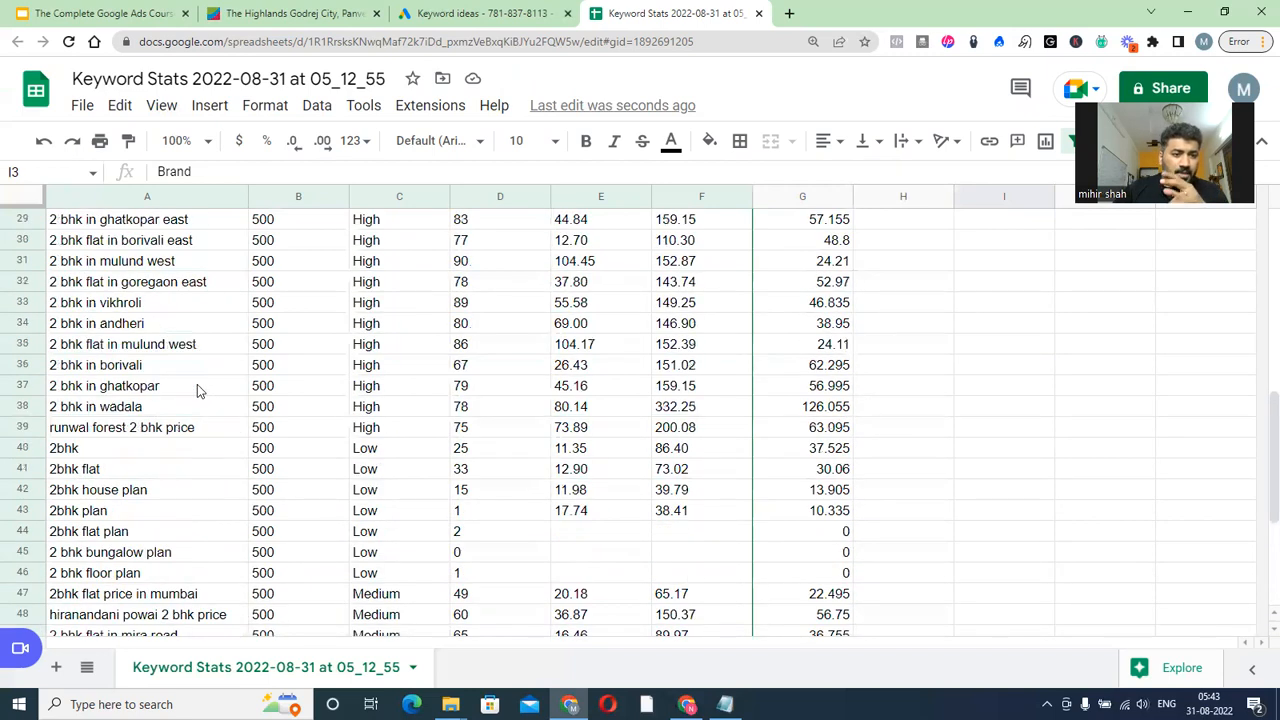
scroll(197, 384, up, 2)
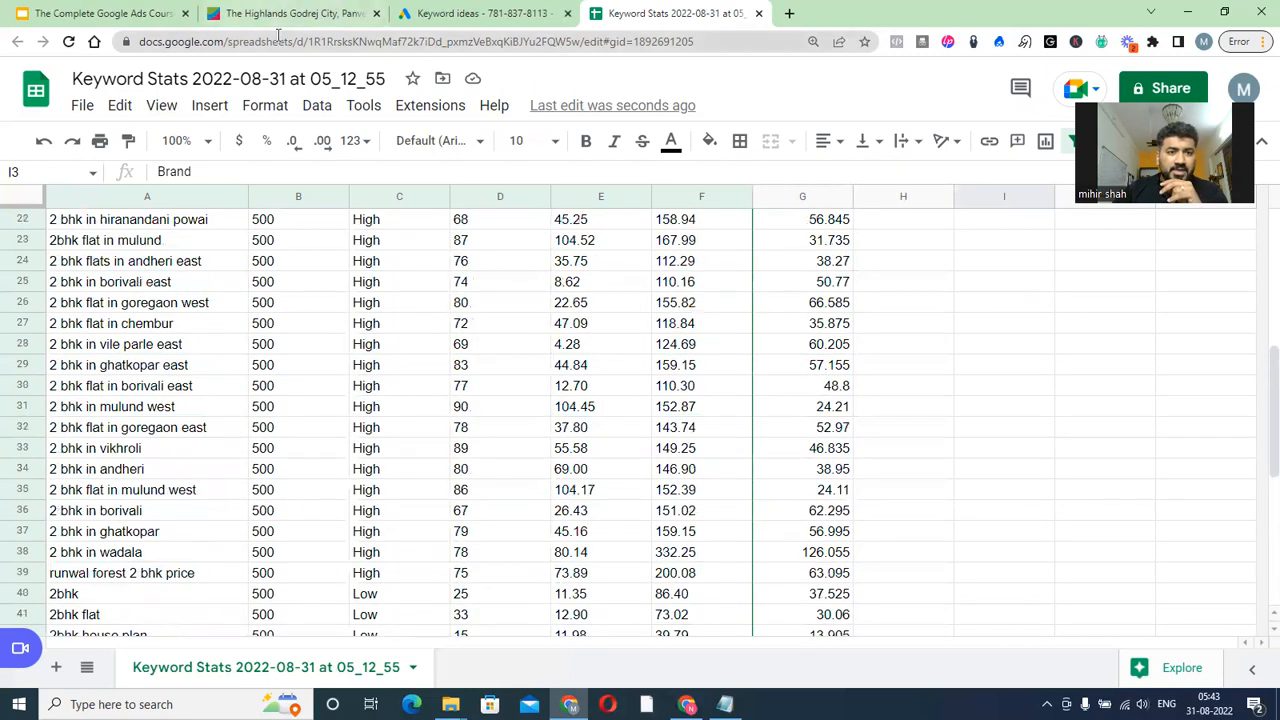
scroll(183, 385, up, 5)
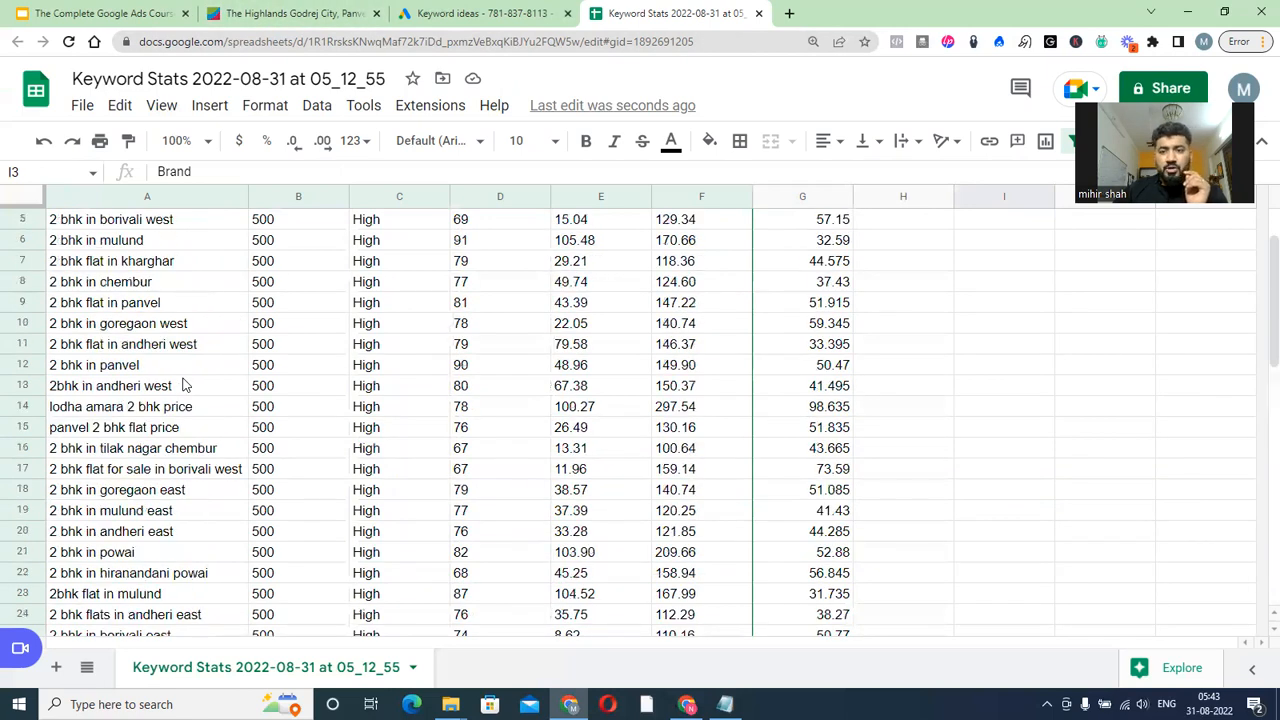
scroll(993, 302, up, 2)
Enter the category heading "Core" in cell J3, beside the Brand heading
click(990, 284)
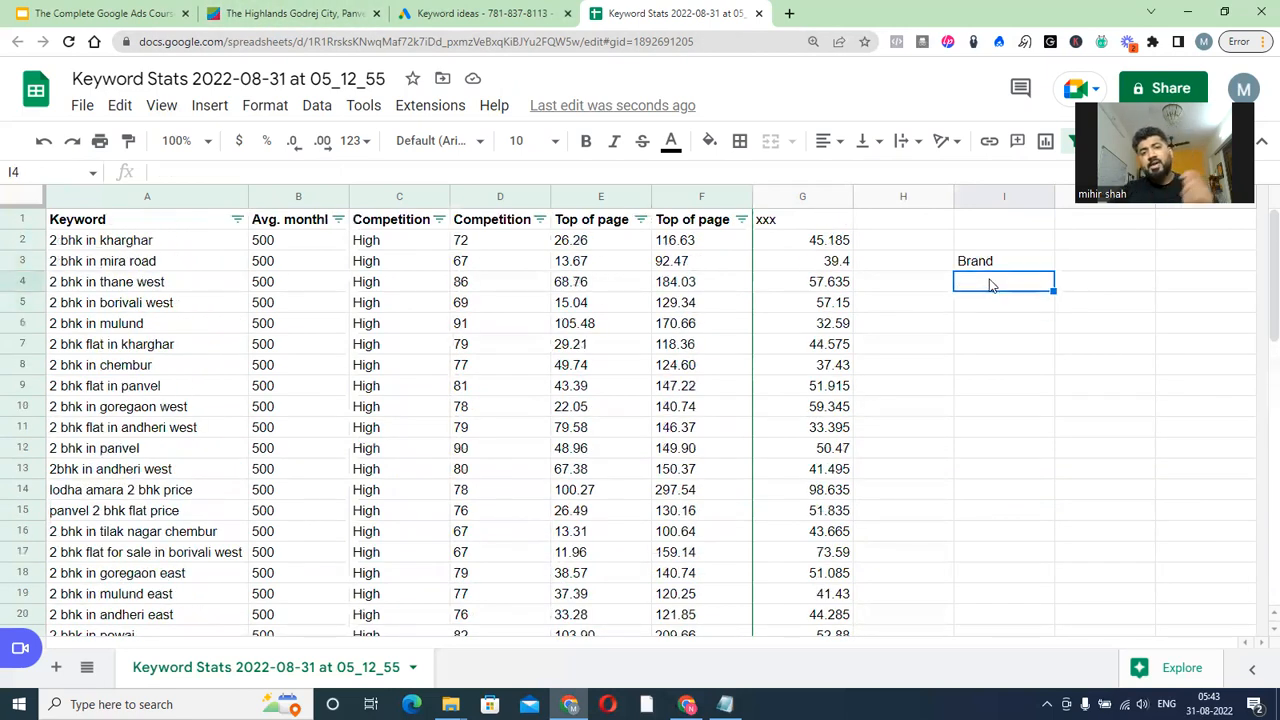
click(1101, 266)
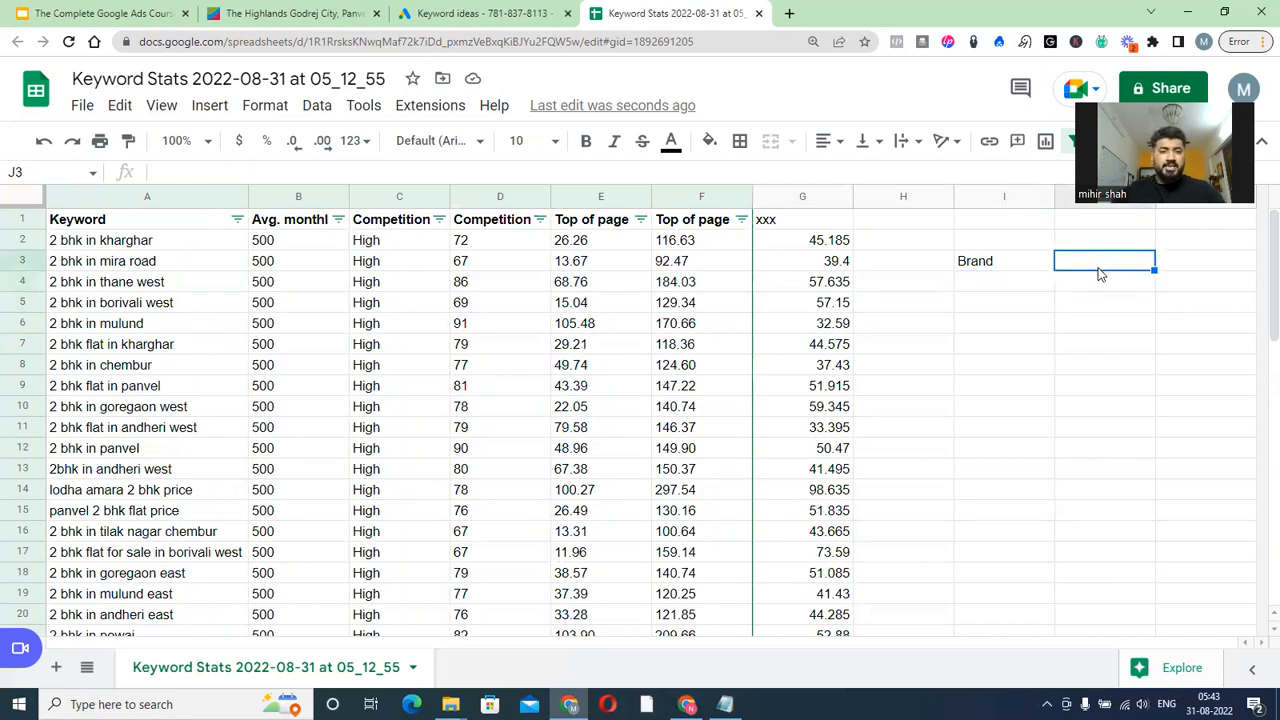
text(Core)
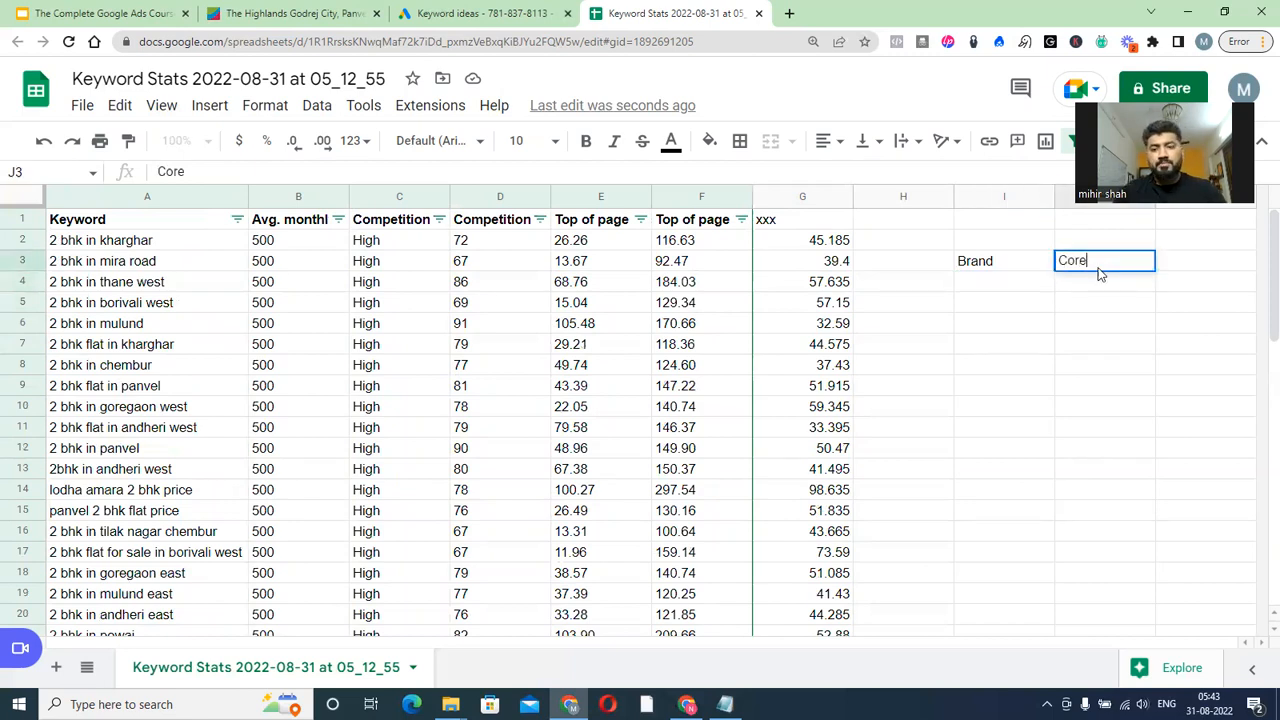
key(Tab)
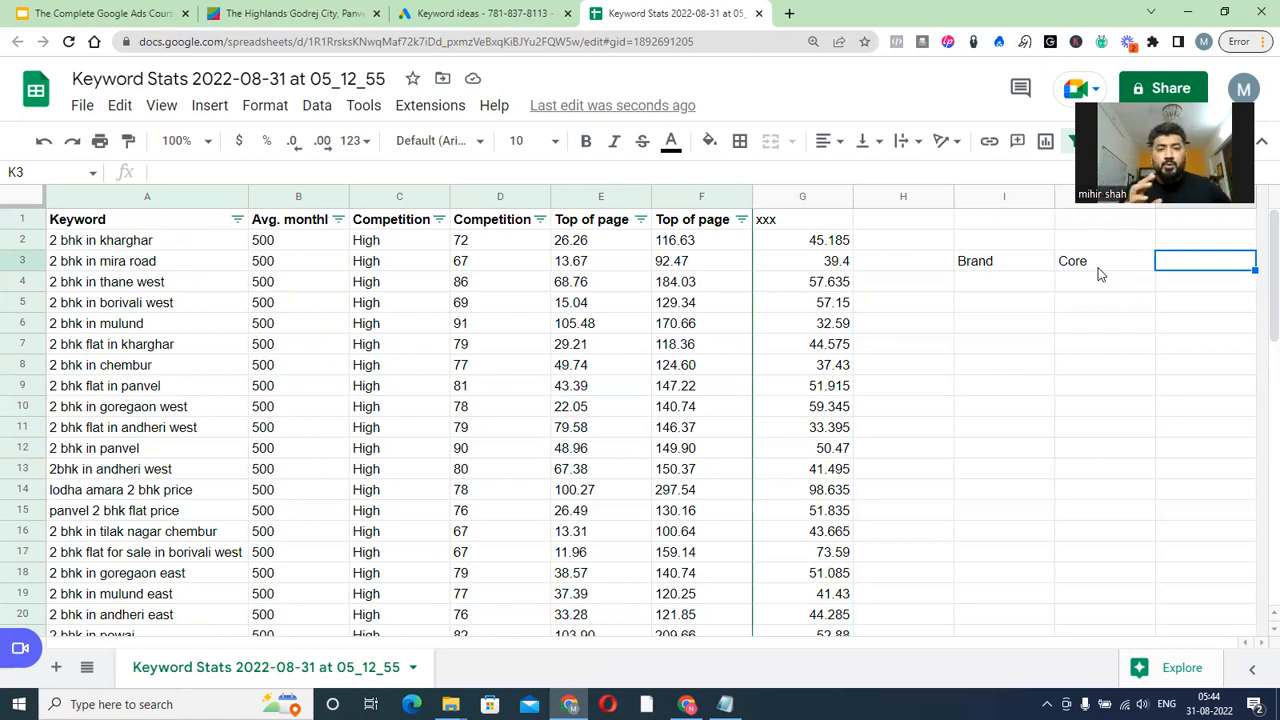
click(1098, 268)
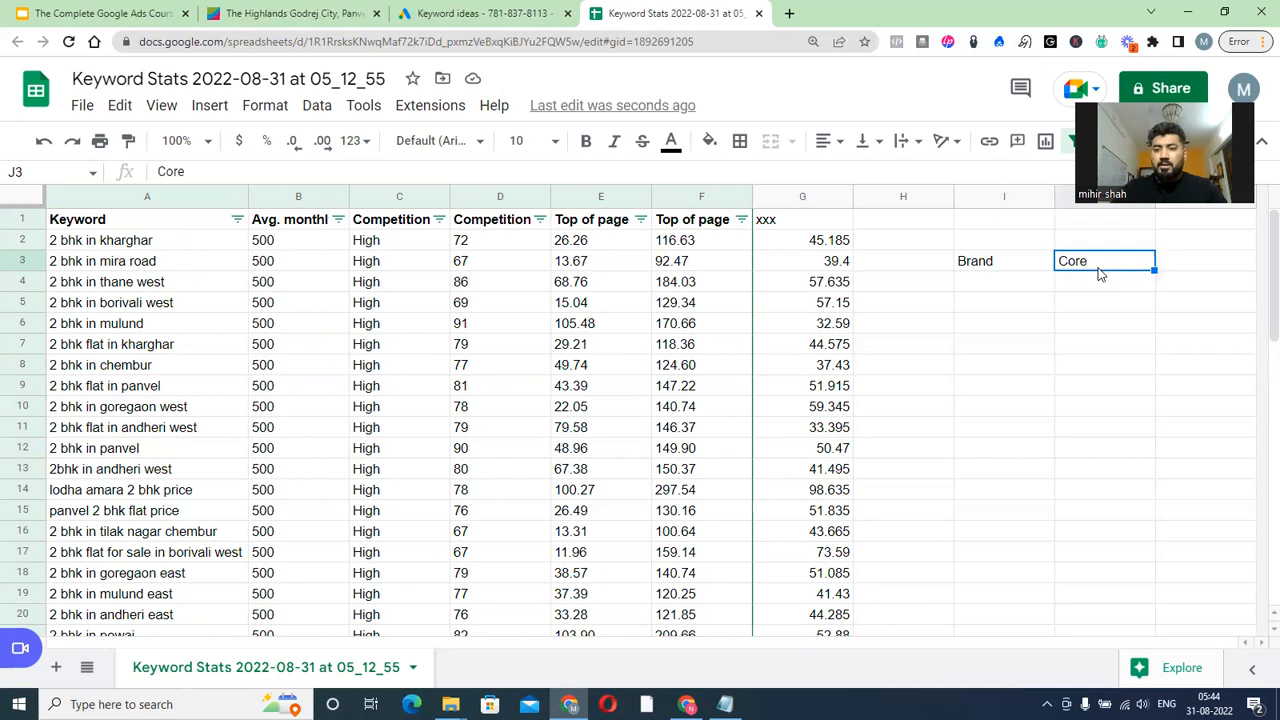
Enter the category heading "generic" in cell K3, beside the Core heading
click(1177, 261)
text(generic)
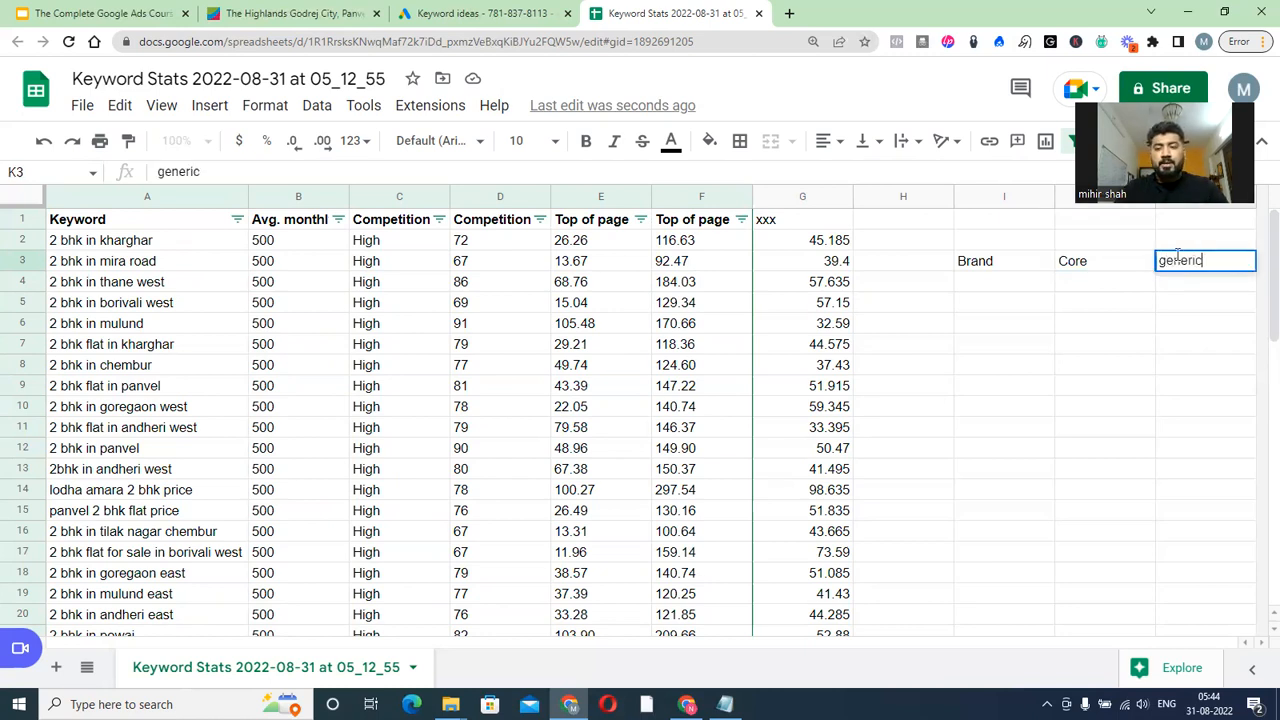
key(Right)
key(Left)
key(Right)
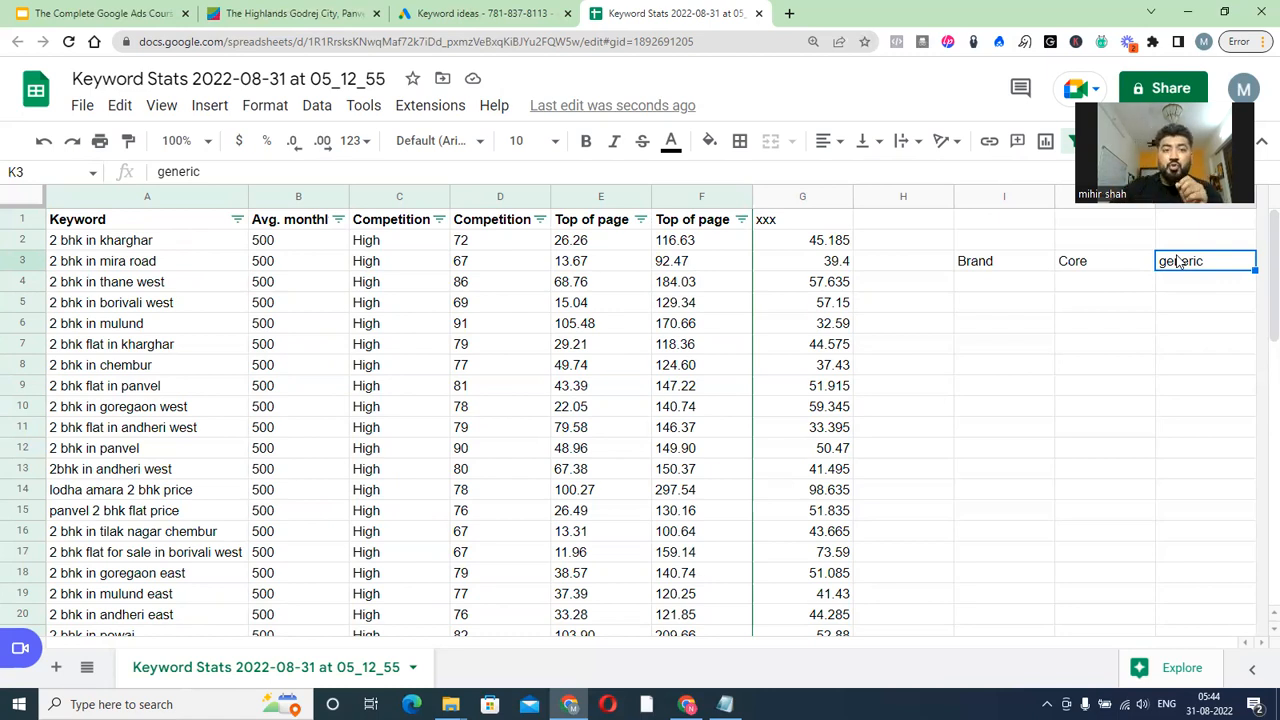
Examine the broad low-competition 2bhk keywords in A40:A46 as examples of generic terms
scroll(267, 406, down, 6)
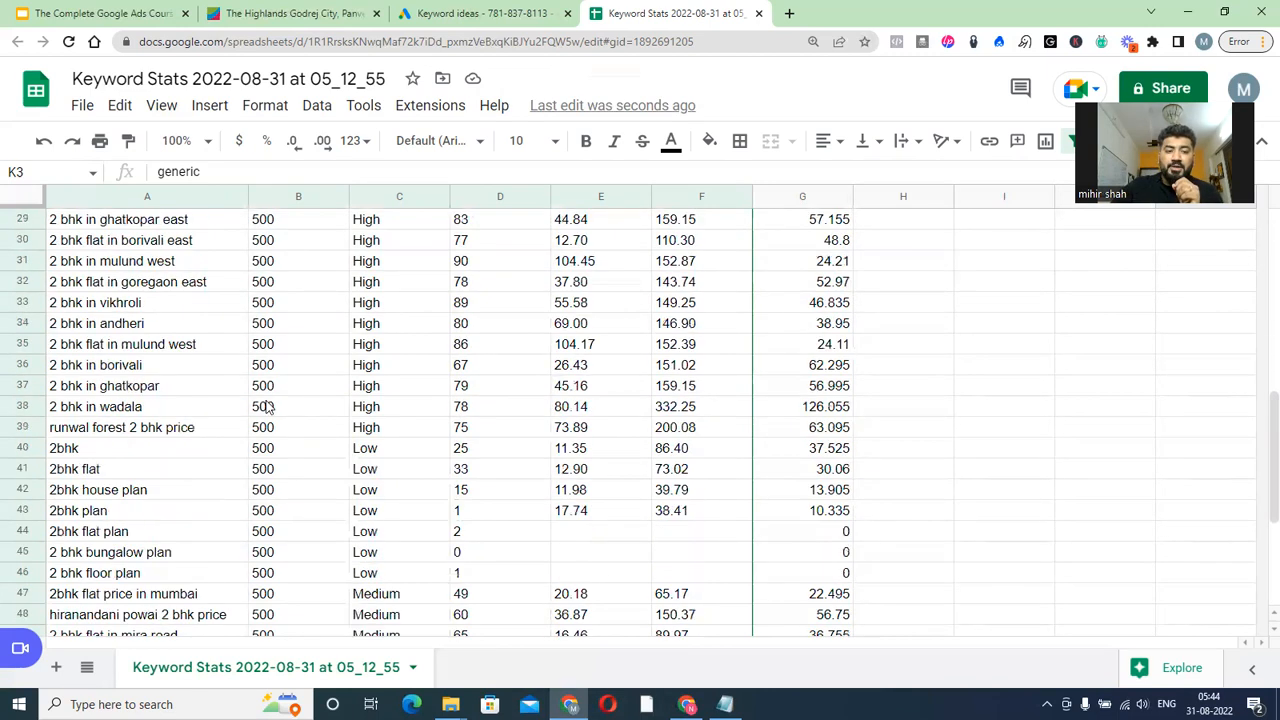
drag(128, 456, 128, 558)
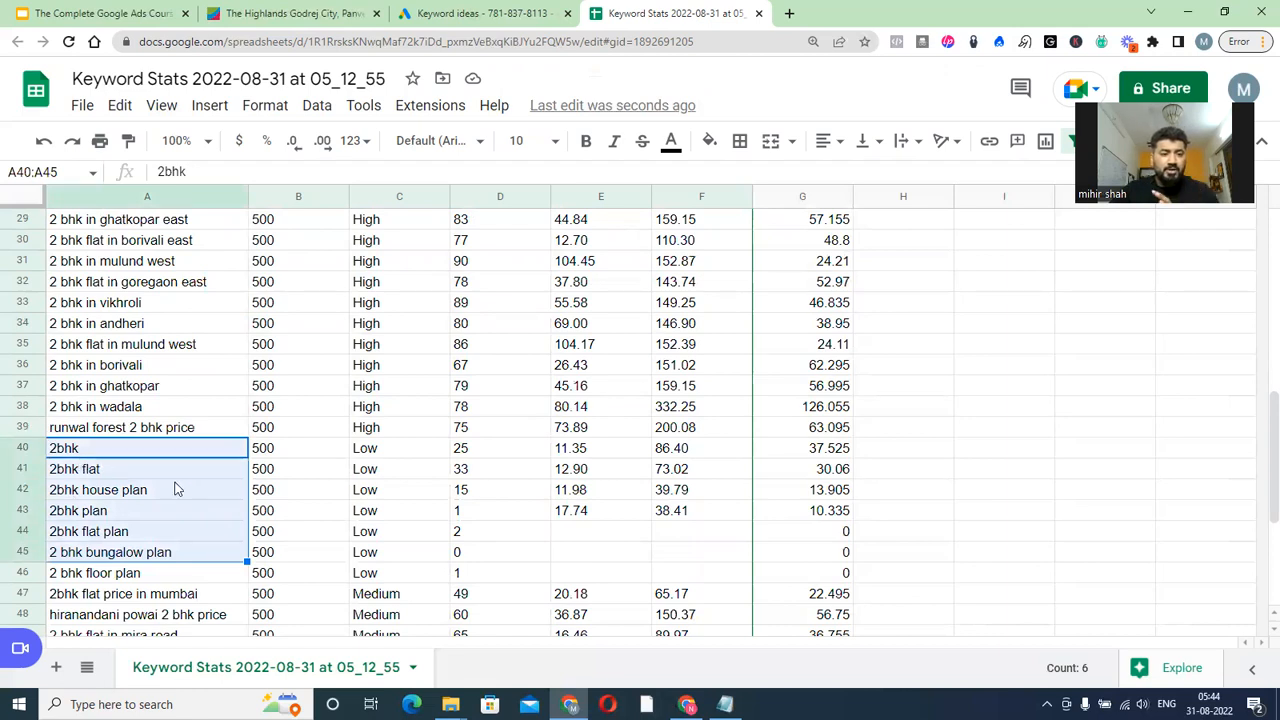
click(137, 493)
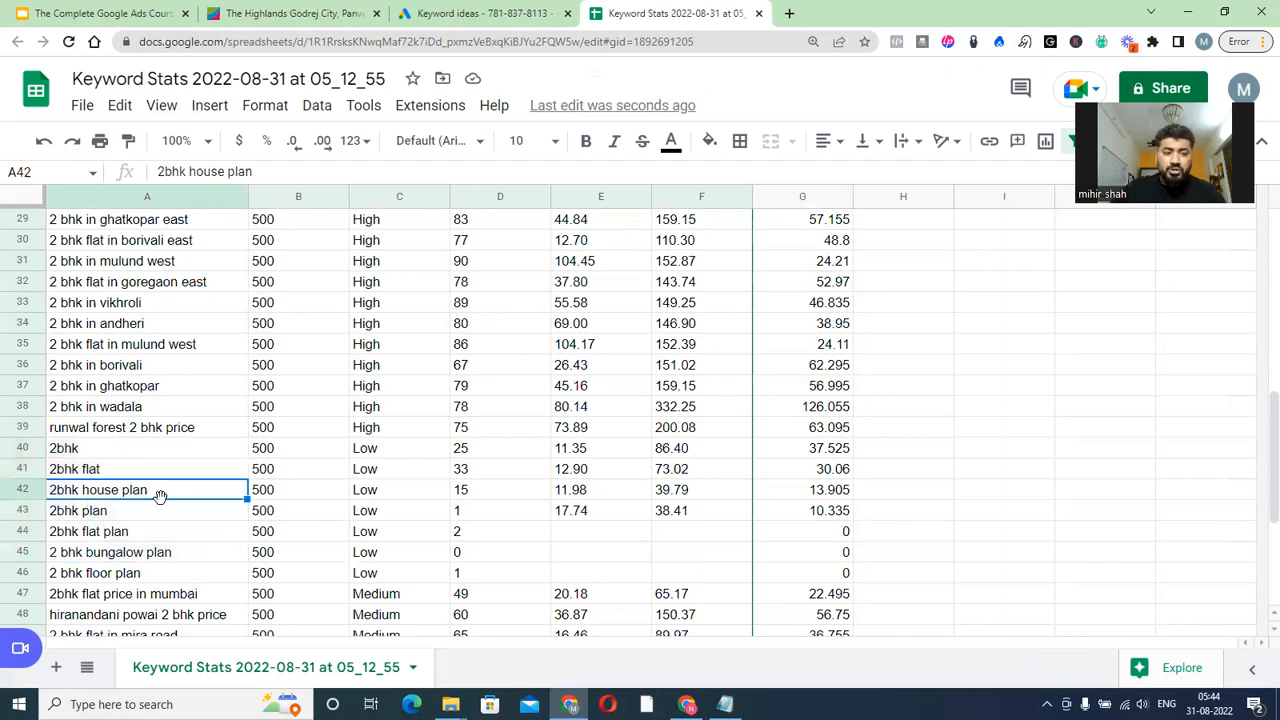
drag(149, 571, 155, 520)
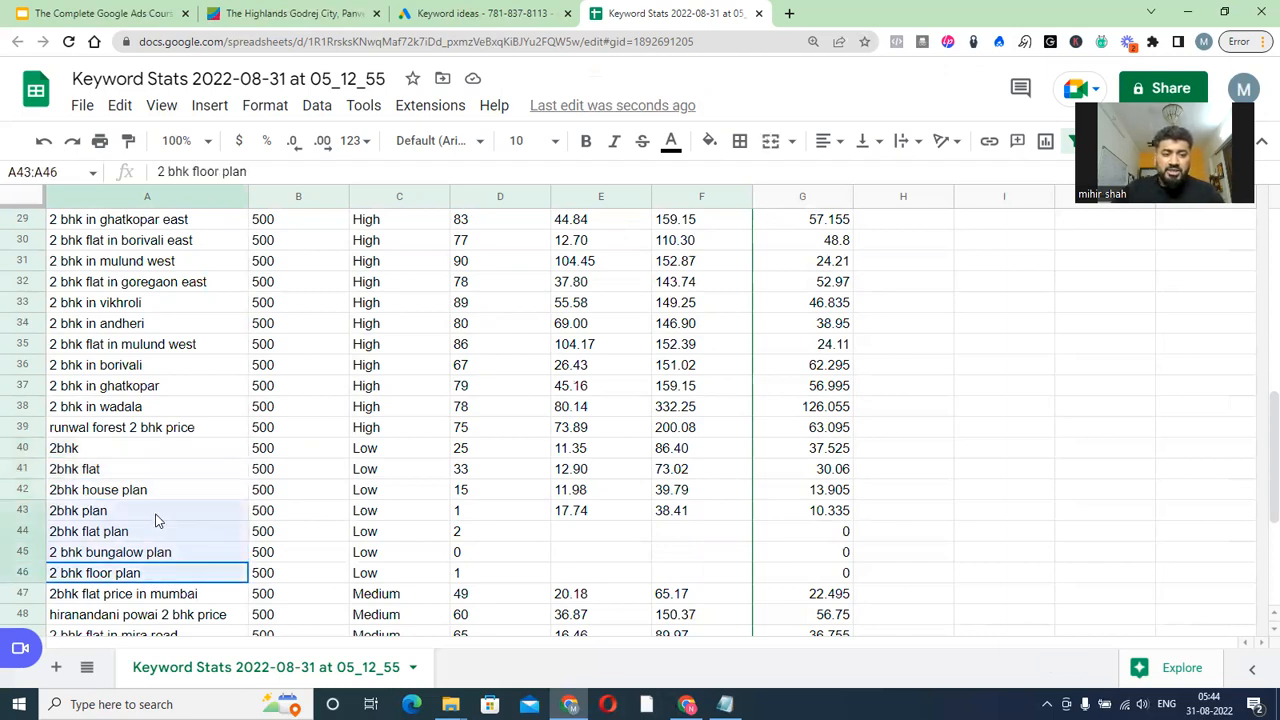
scroll(800, 450, up, 6)
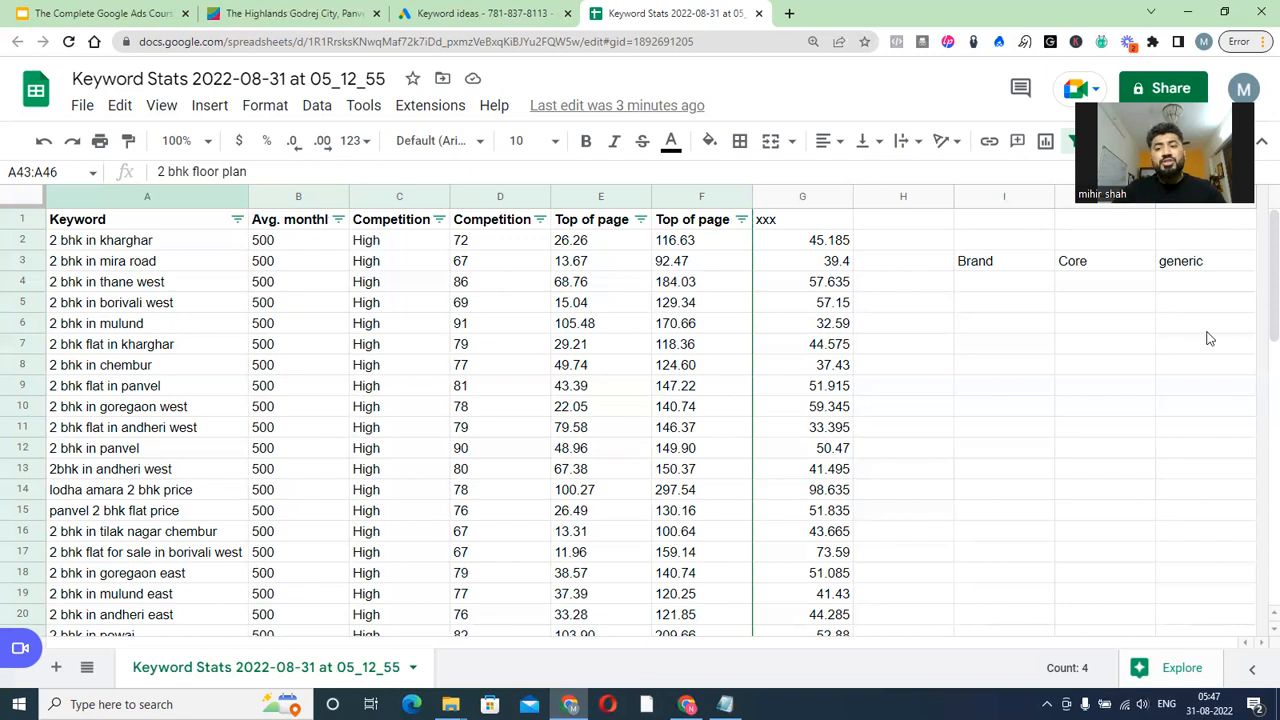
Insert two new columns, L and M, after column K, which holds the generic heading
click(1177, 262)
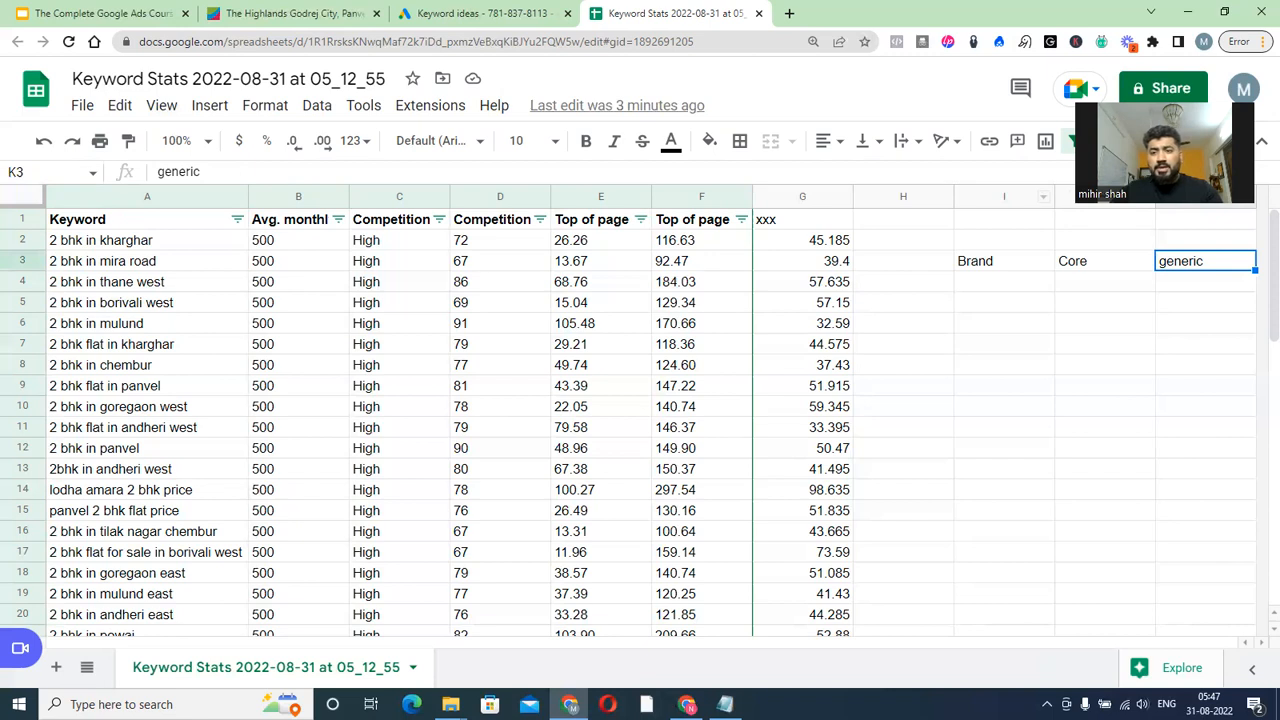
right_click(1200, 196)
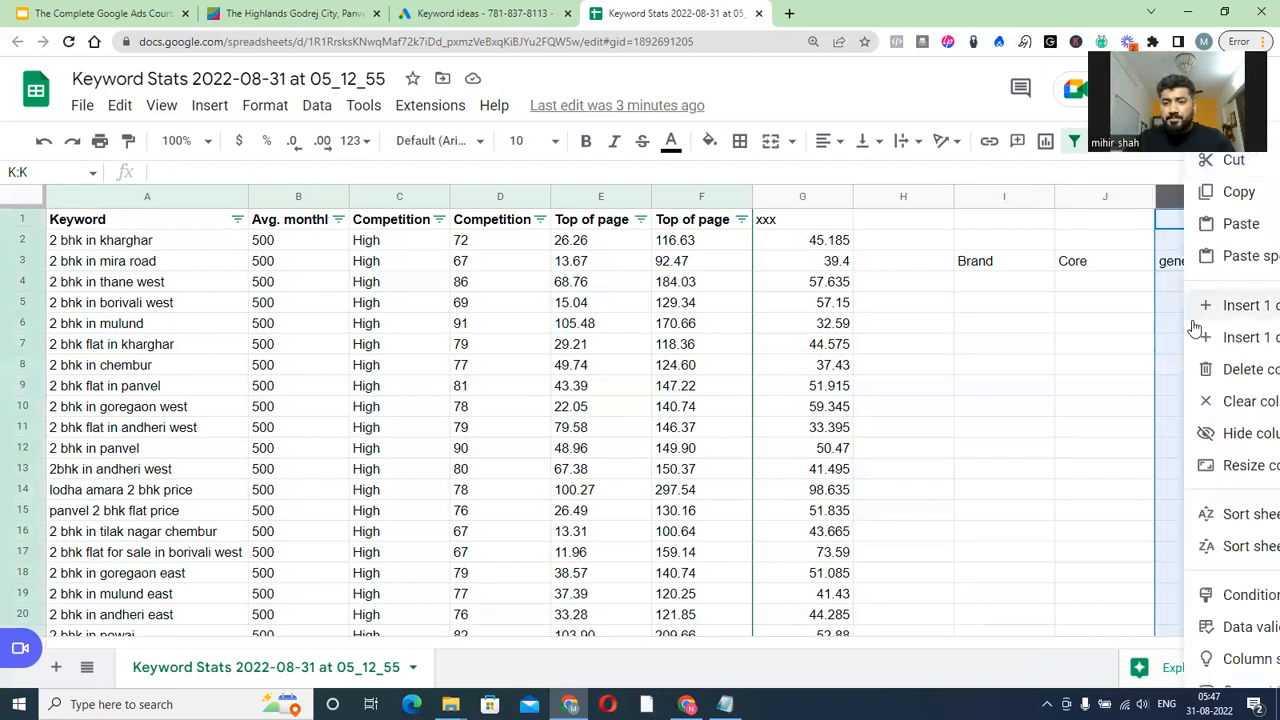
click(1210, 337)
right_click(1092, 197)
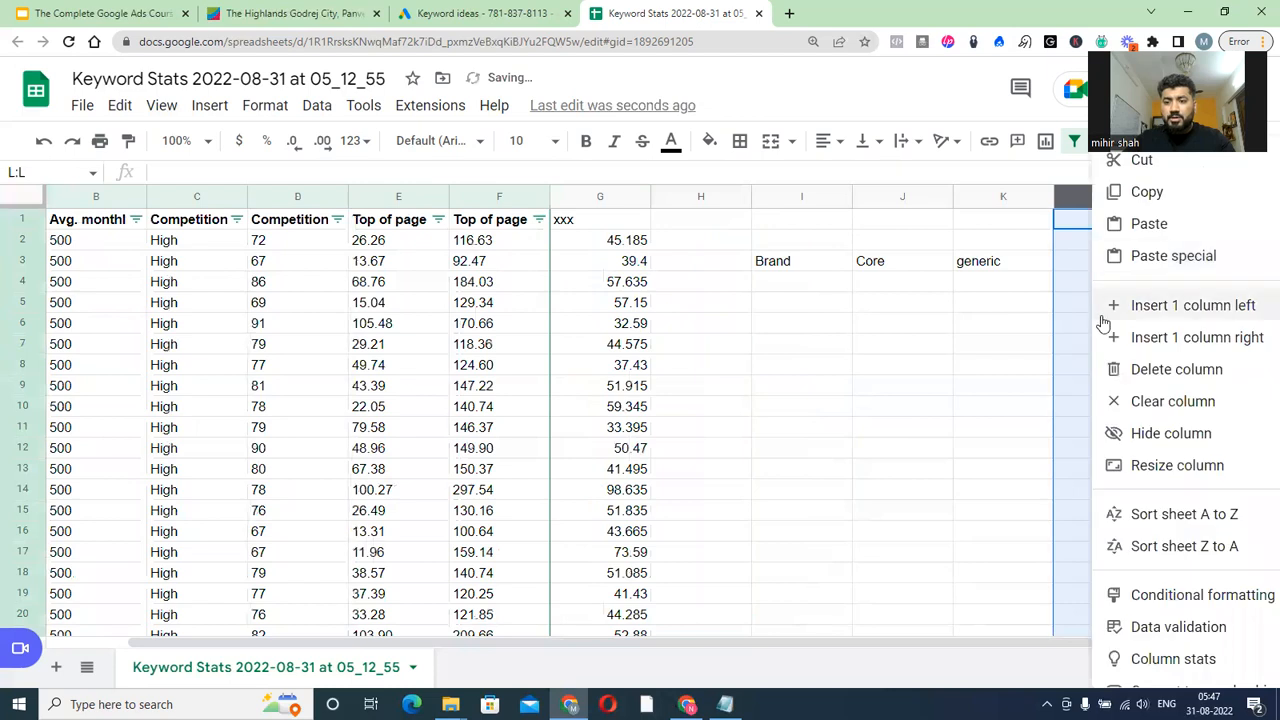
click(1108, 337)
Enter the category heading "Compeitor" in cell L3, beside the generic heading
click(1126, 285)
click(1103, 267)
text(Compe)
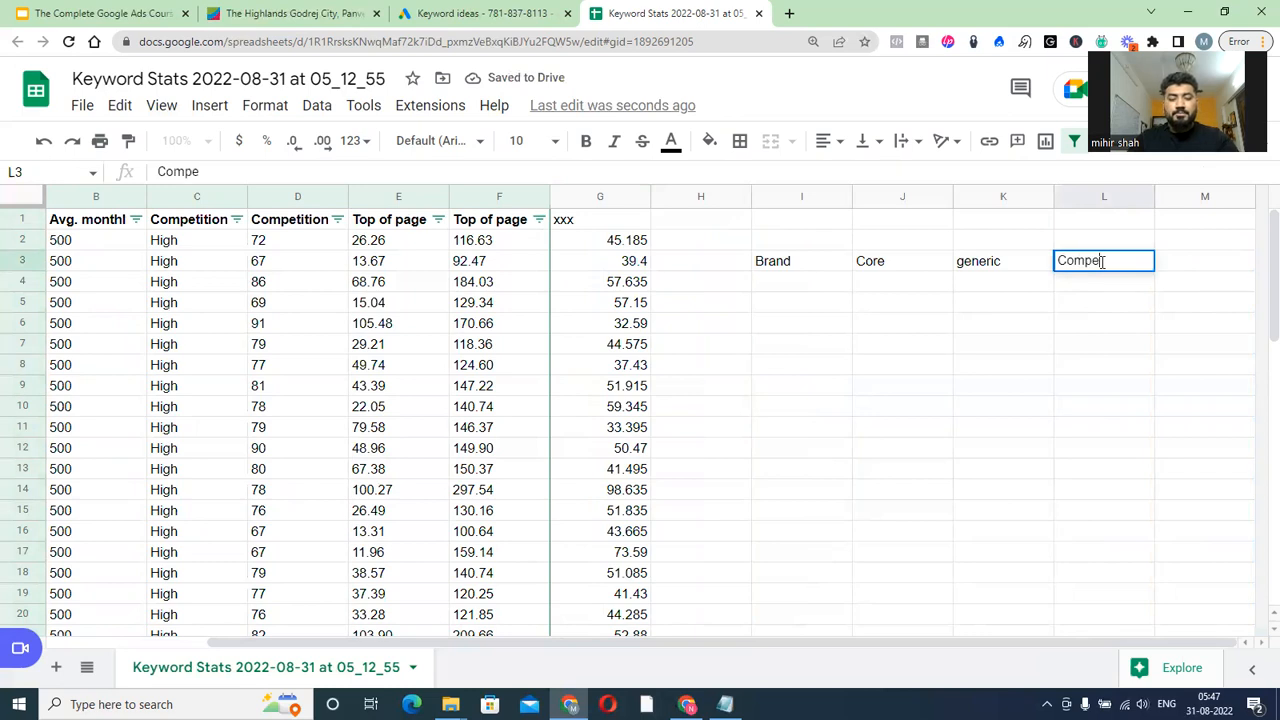
text(itor)
key(Tab)
key(Return)
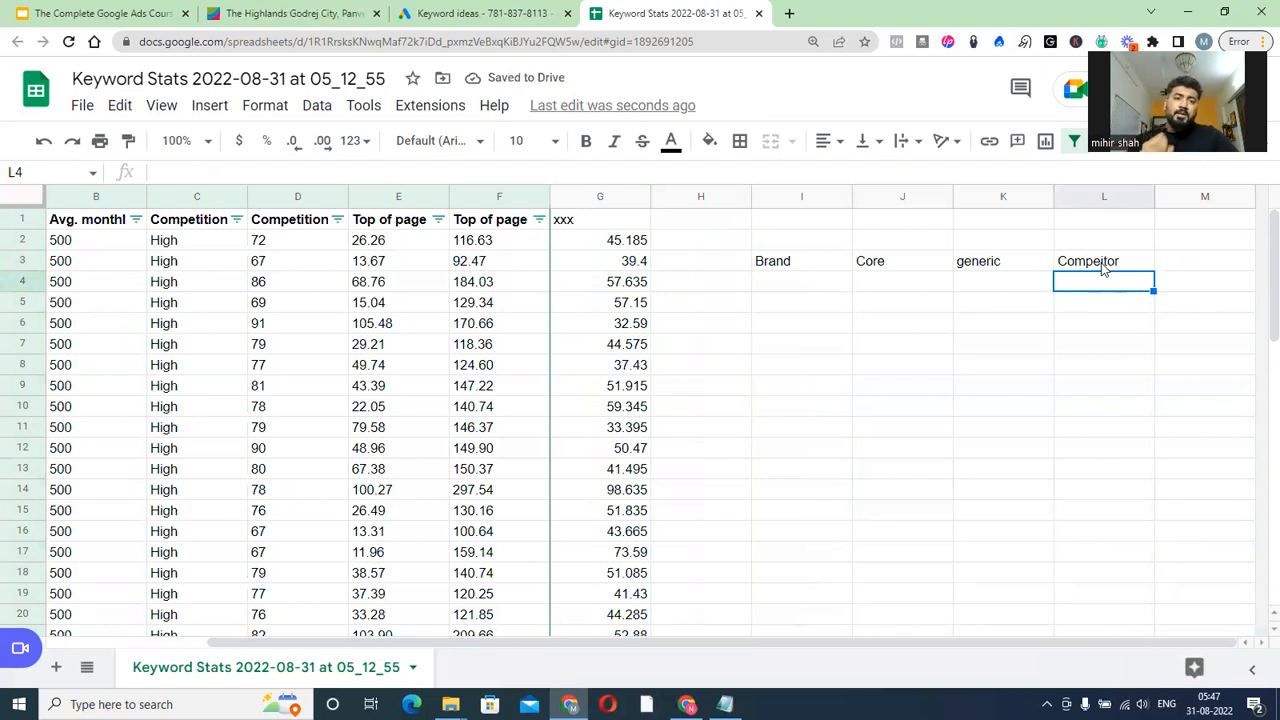
Look through the keywords in column A down to row 39 and back up for competitor project names
key(Home)
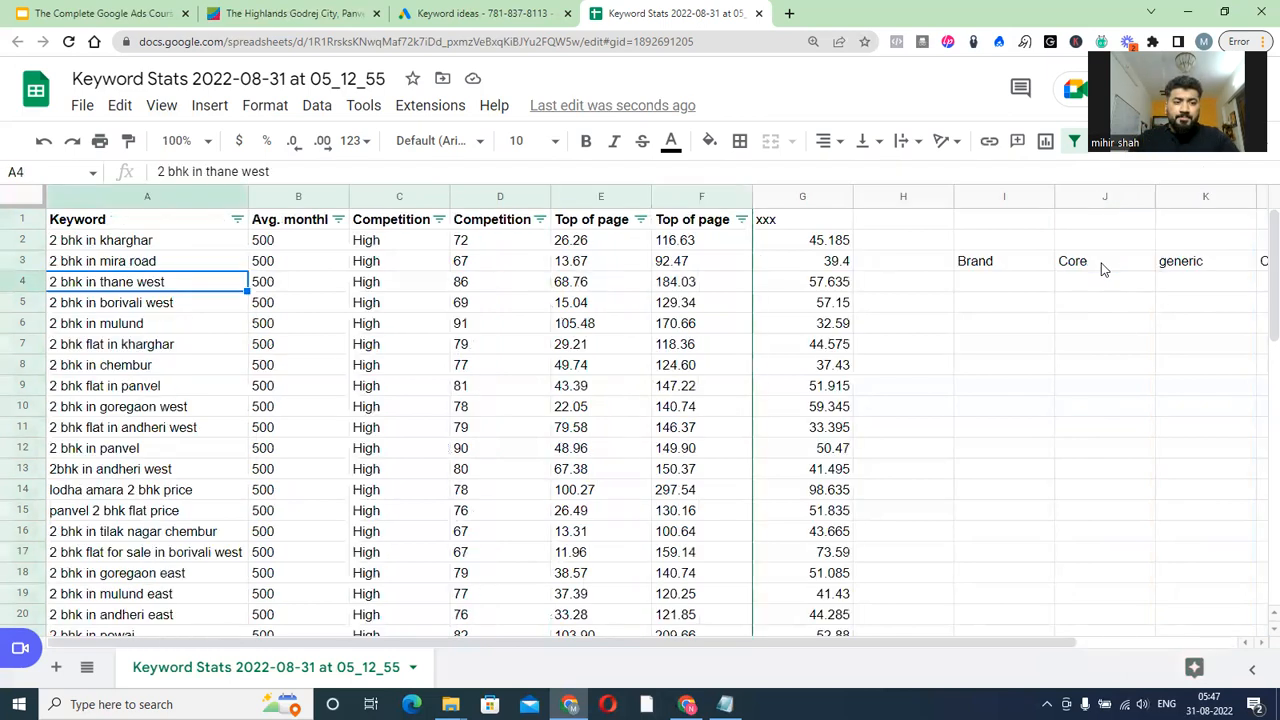
key(Down)
key(Down)
key(Down)
key(Down)
key(Down)
key(Down)
key(Down)
key(Down)
key(Down)
key(Down)
key(Down)
key(Down)
key(Down)
key(Down)
key(Down)
key(Down)
key(Down)
key(Down)
key(Down)
key(Down)
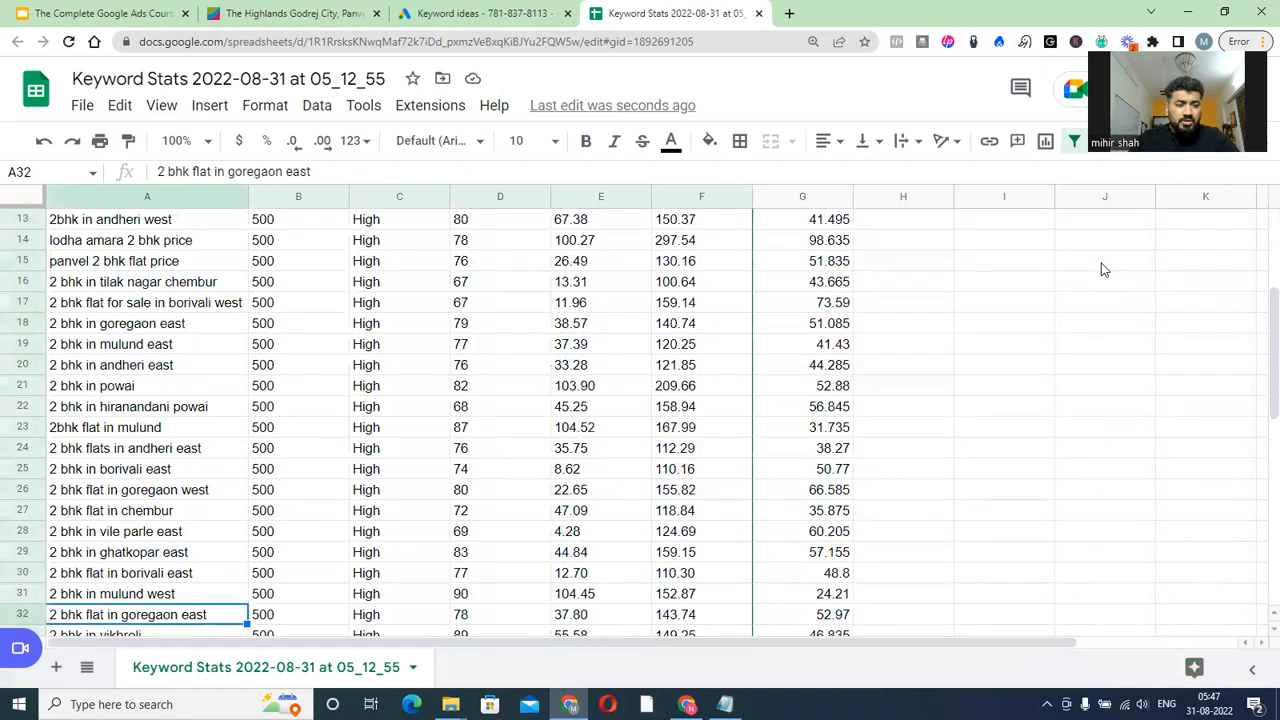
key(Down)
key(Down)
key(Down)
key(Down)
key(Down)
key(Down)
key(Down)
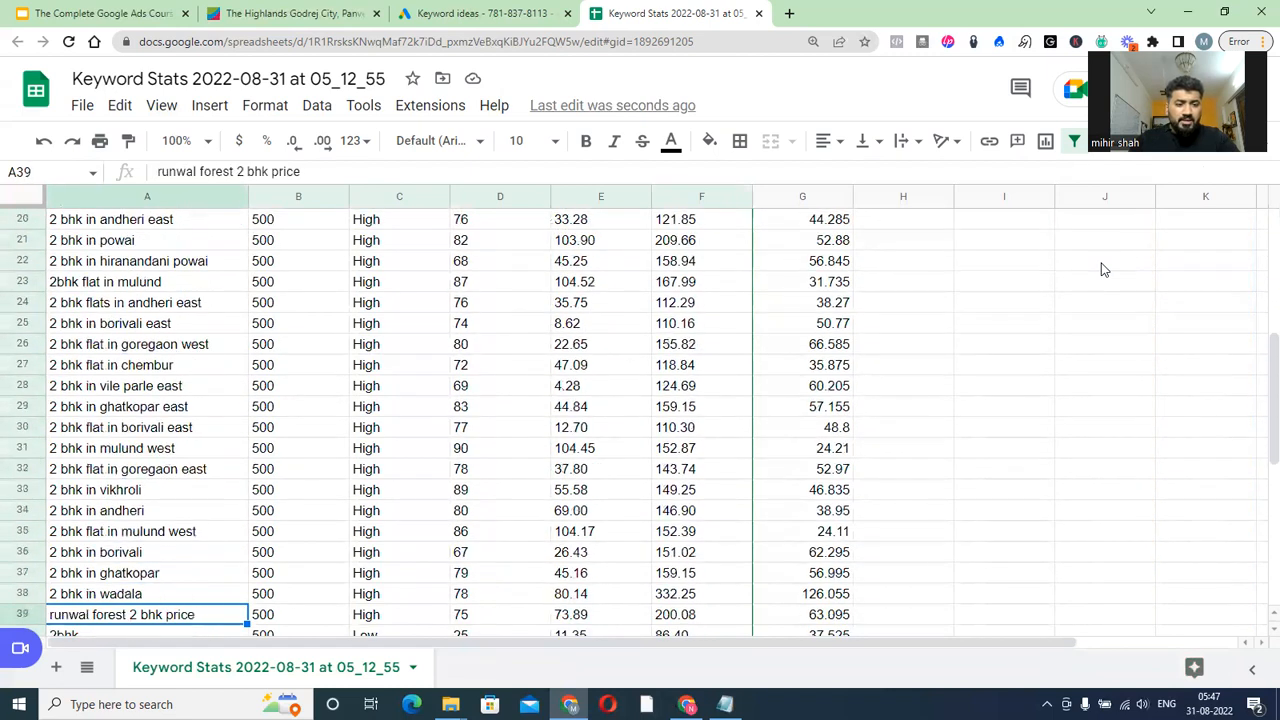
key(Up)
key(Up)
key(Up)
key(Up)
key(Up)
key(Up)
key(Up)
key(Up)
key(Up)
key(Up)
key(Up)
key(Up)
key(Up)
key(Up)
key(Up)
key(Up)
key(Up)
key(Up)
key(Up)
key(Up)
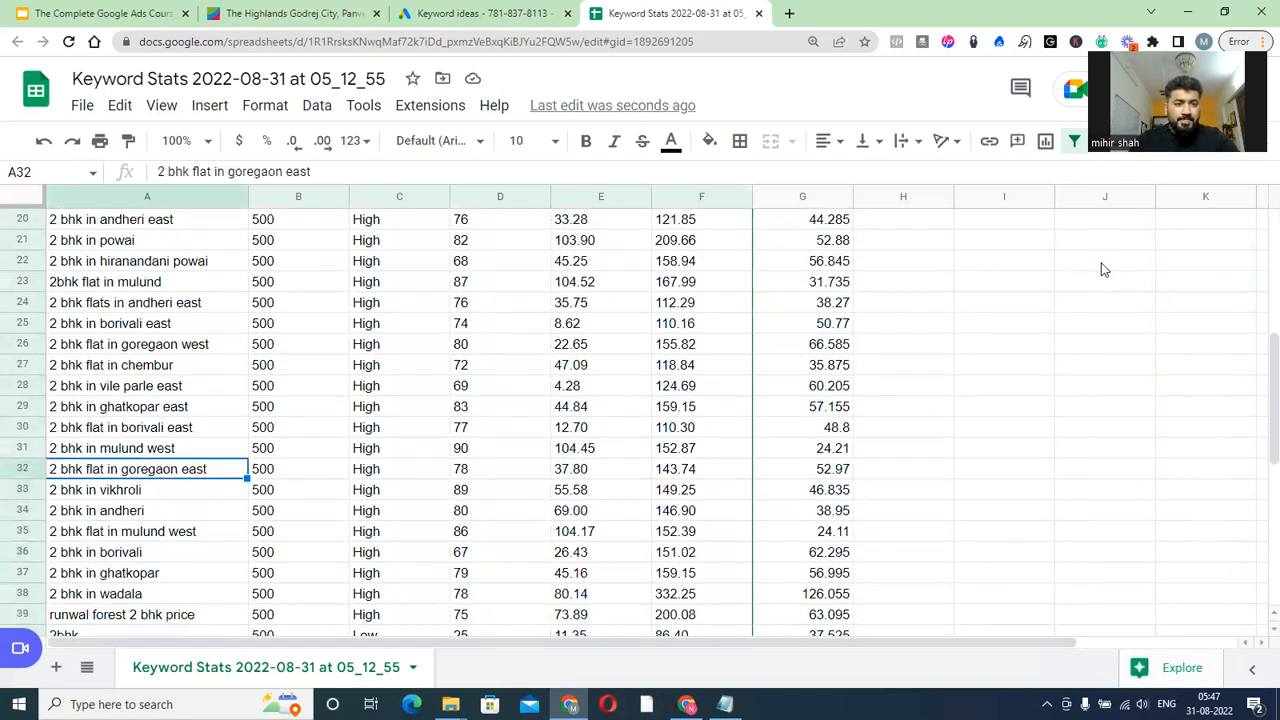
key(Up)
key(Up)
key(Up)
key(Up)
key(Up)
key(Up)
key(Up)
key(Up)
key(Up)
key(Up)
key(Up)
key(Up)
key(Up)
key(Up)
key(Up)
key(Up)
key(Down)
key(Down)
key(Down)
key(Up)
Enter "hiranandani" in cell L4 as an example under the Compeitor heading
key(ctrl+Right)
key(ctrl+Right)
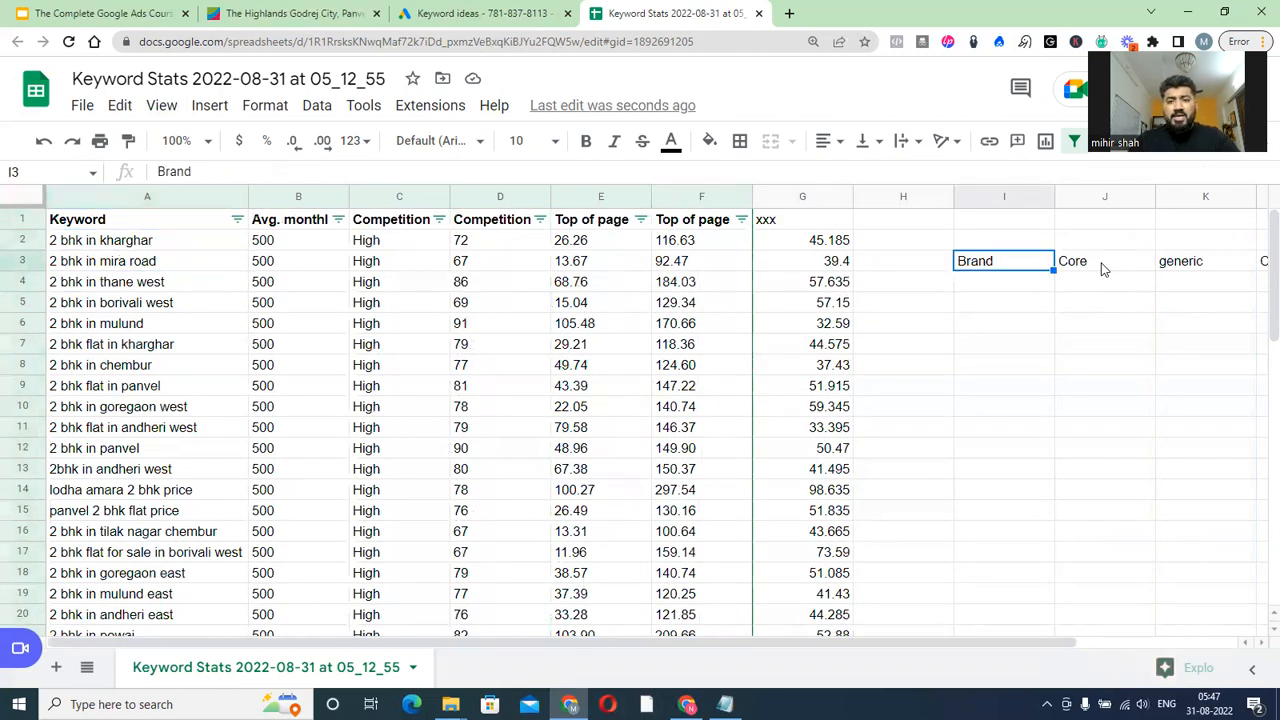
key(ctrl+Right)
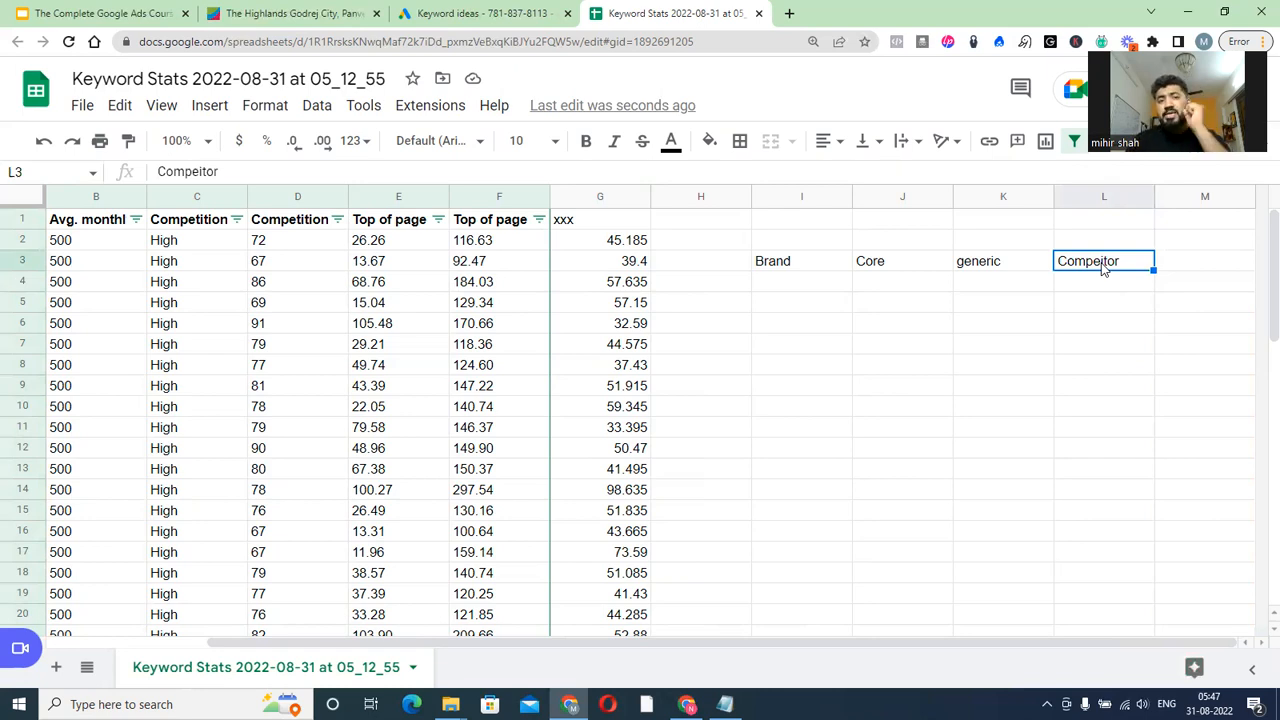
key(Return)
text(hiranandani)
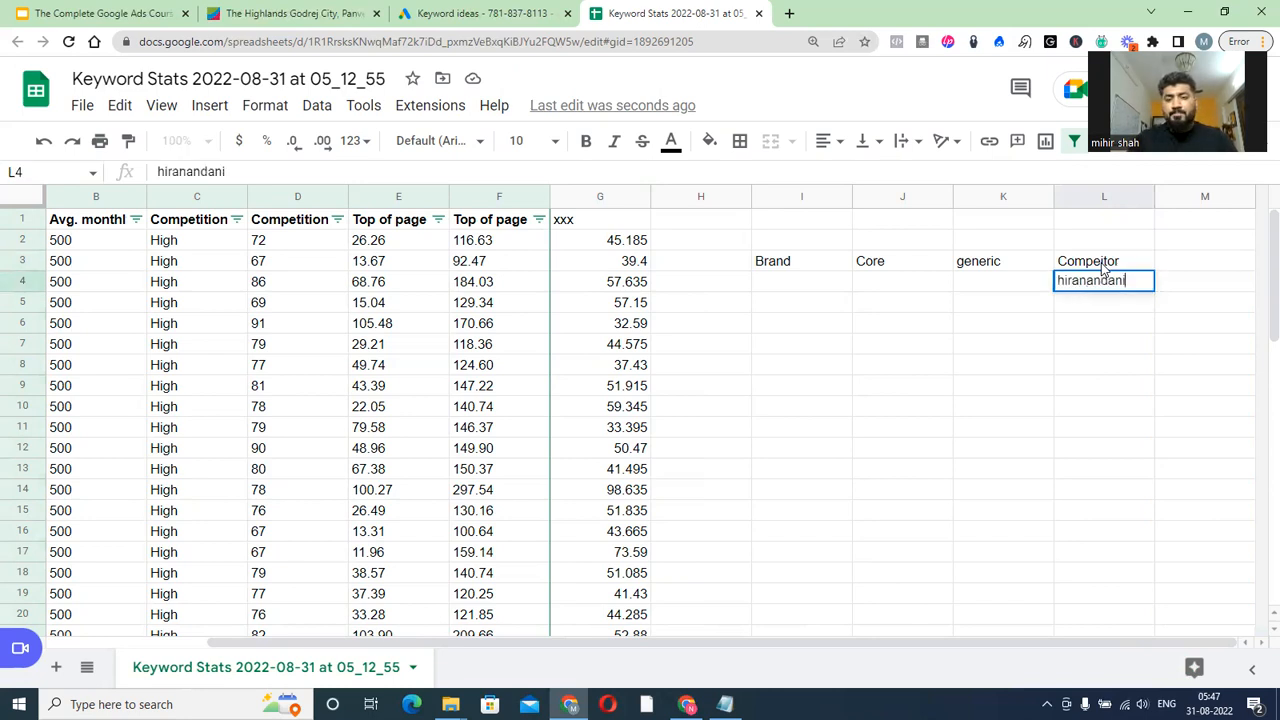
key(Tab)
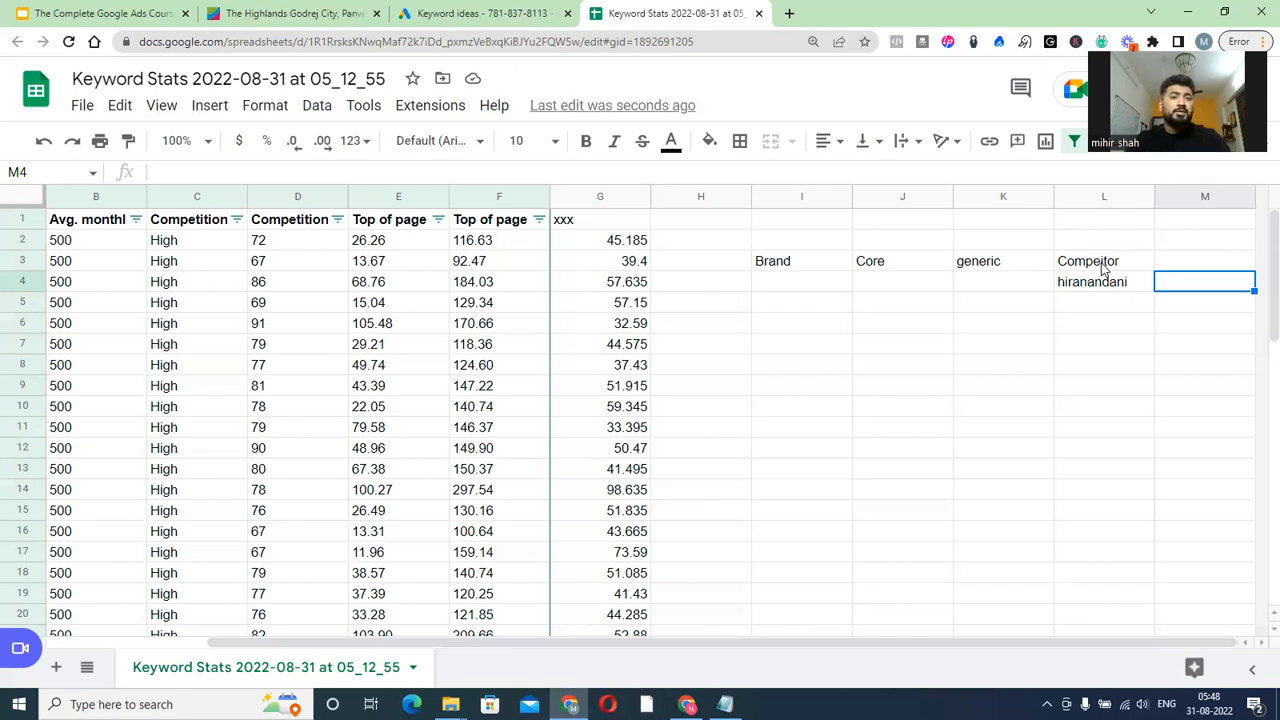
click(1104, 267)
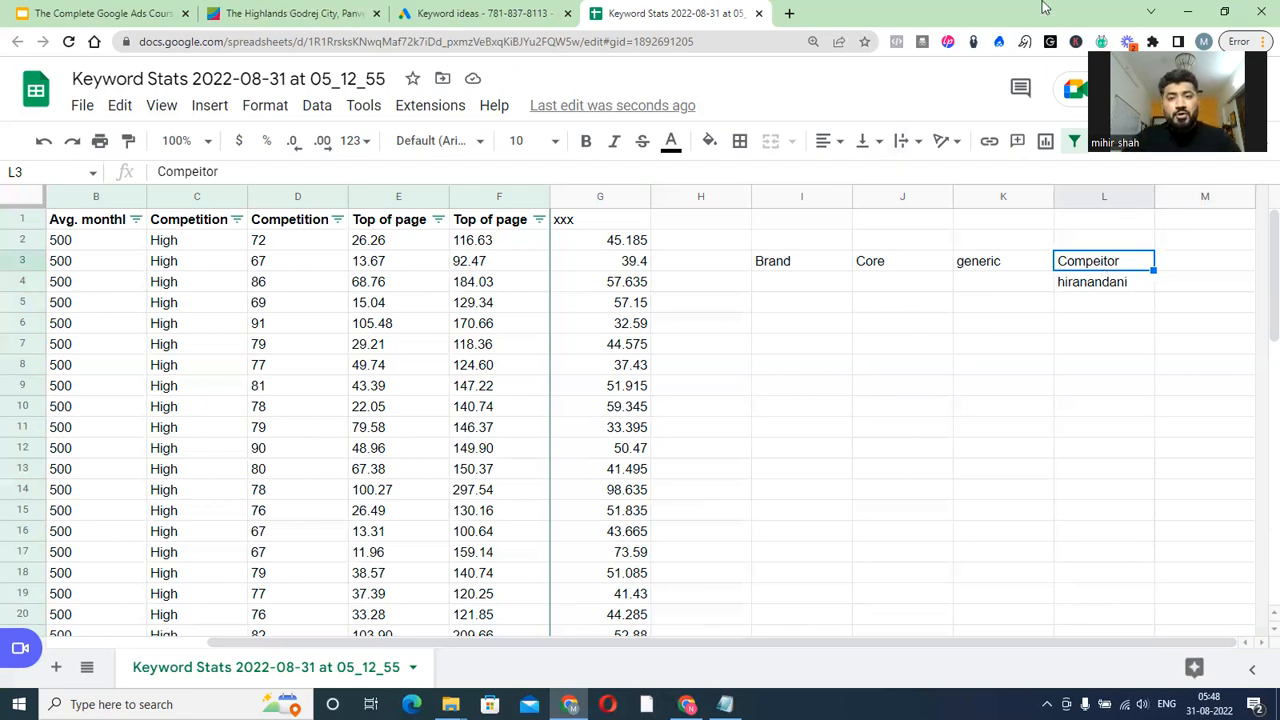
Search Google for "2bhk Panvel" in a new tab and open the asl.net.in ad in its own tab to identify the competitor
click(790, 14)
text(2)
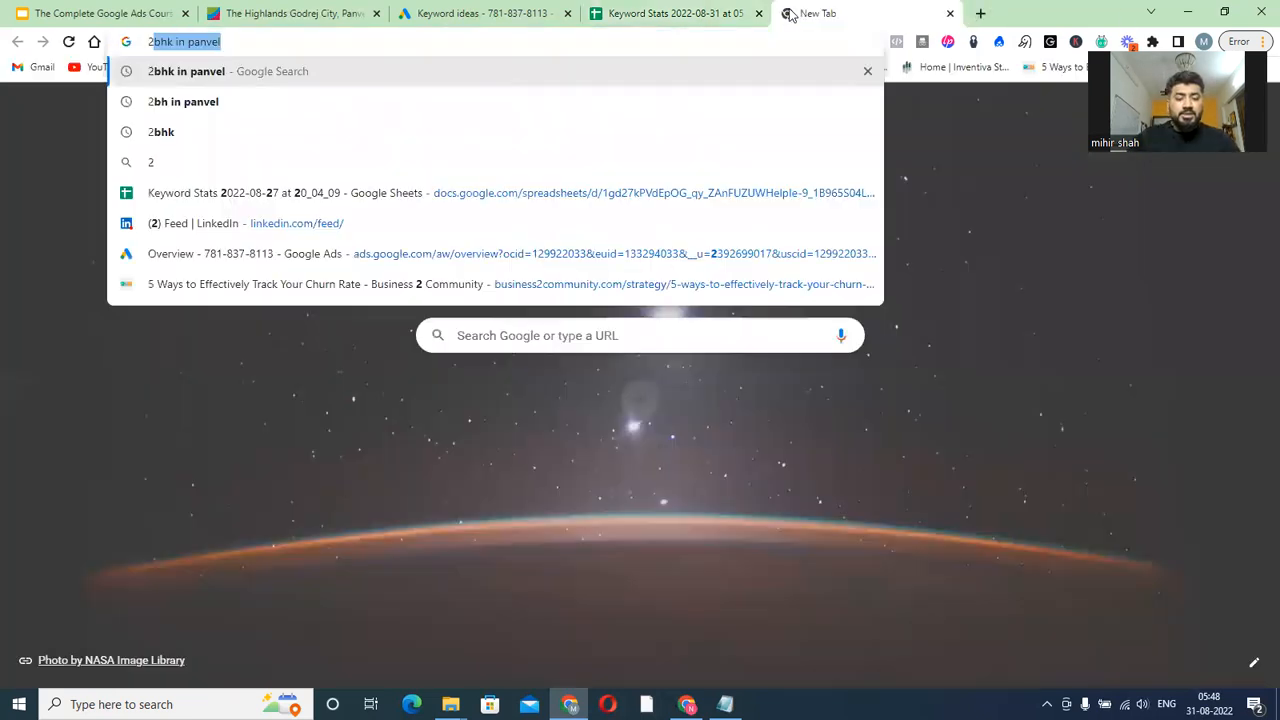
text(bhk Panvel)
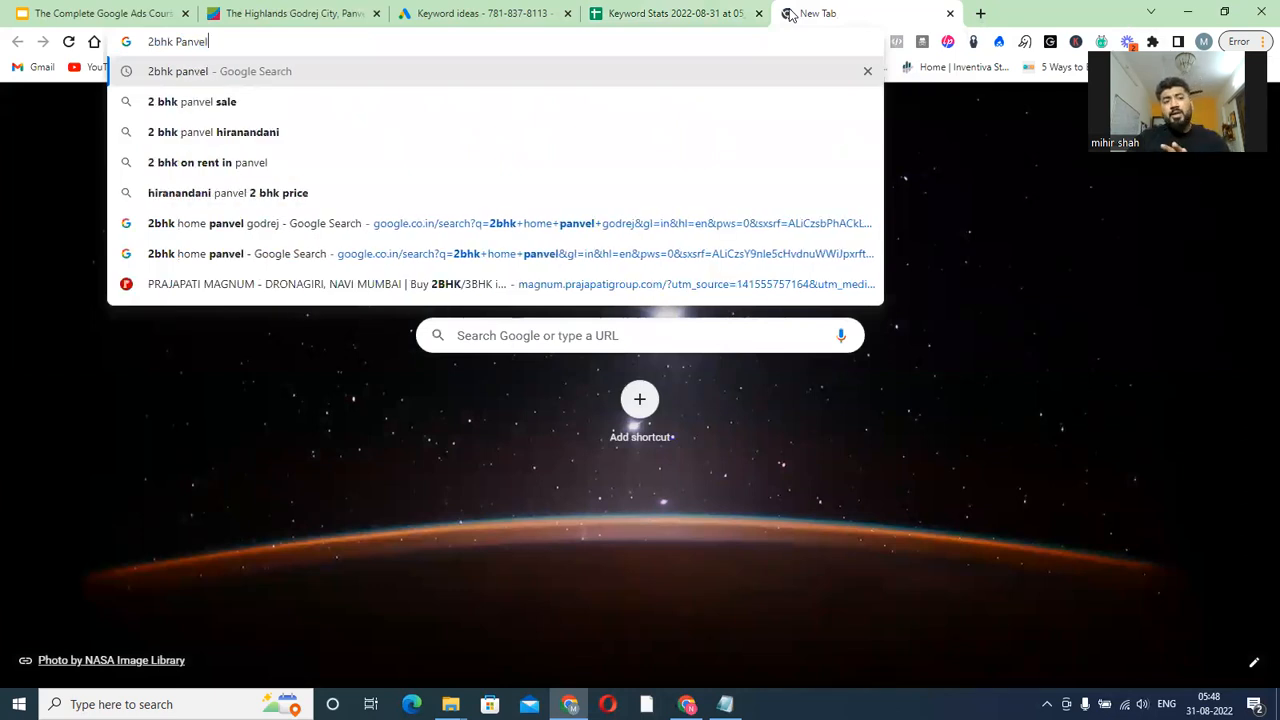
key(Return)
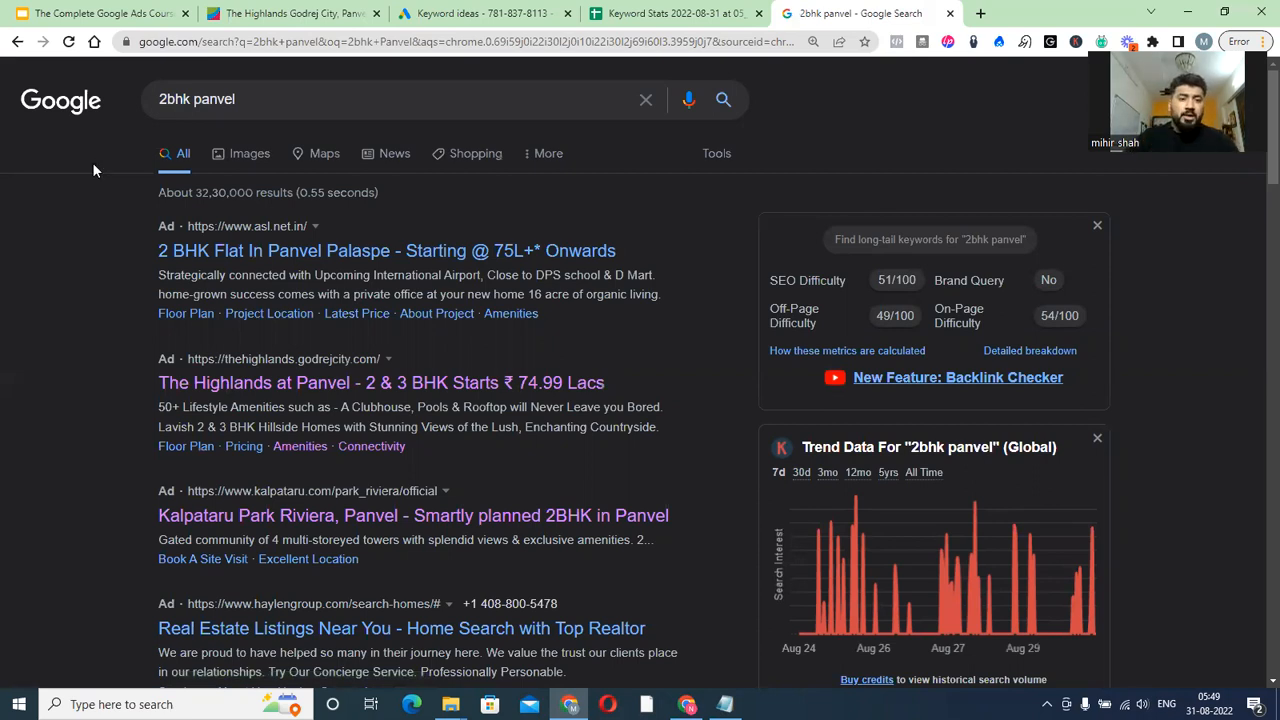
middle_click(249, 255)
click(962, 13)
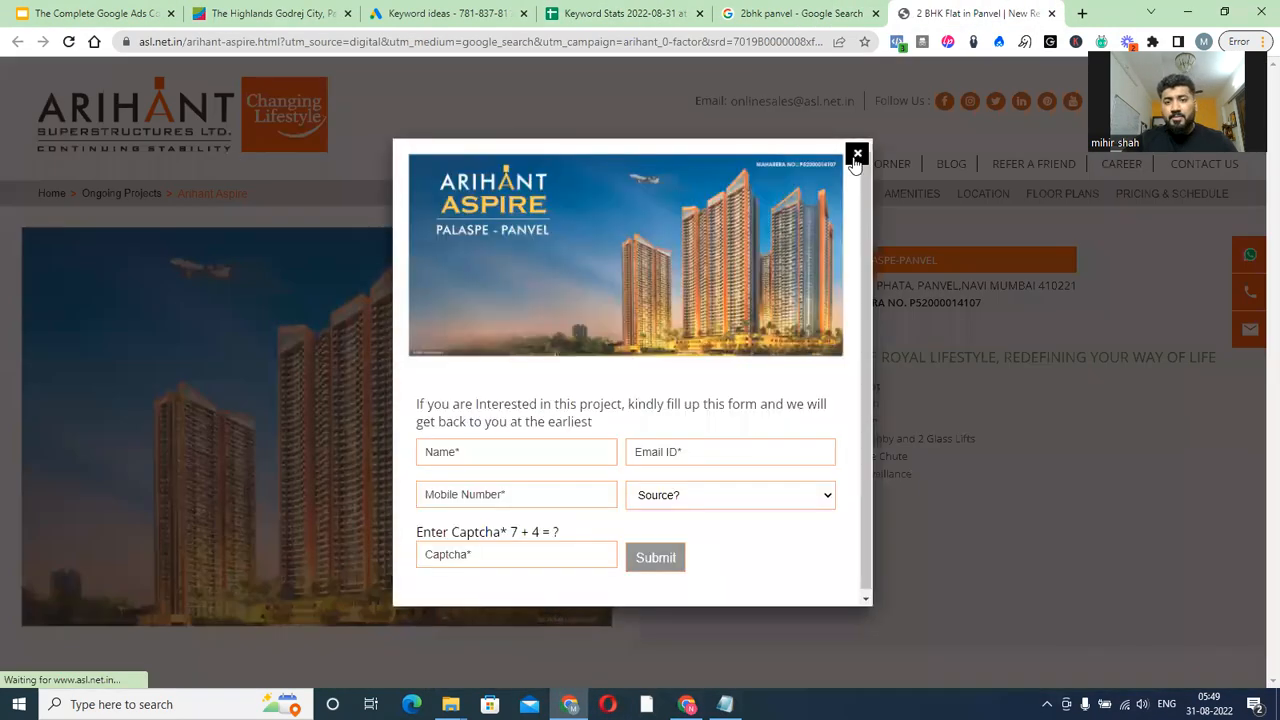
Return to the keyword sheet and enter "ASL" in cell L5 and "Arihant Super Structure" in L6 under the Compeitor heading
click(765, 16)
click(575, 8)
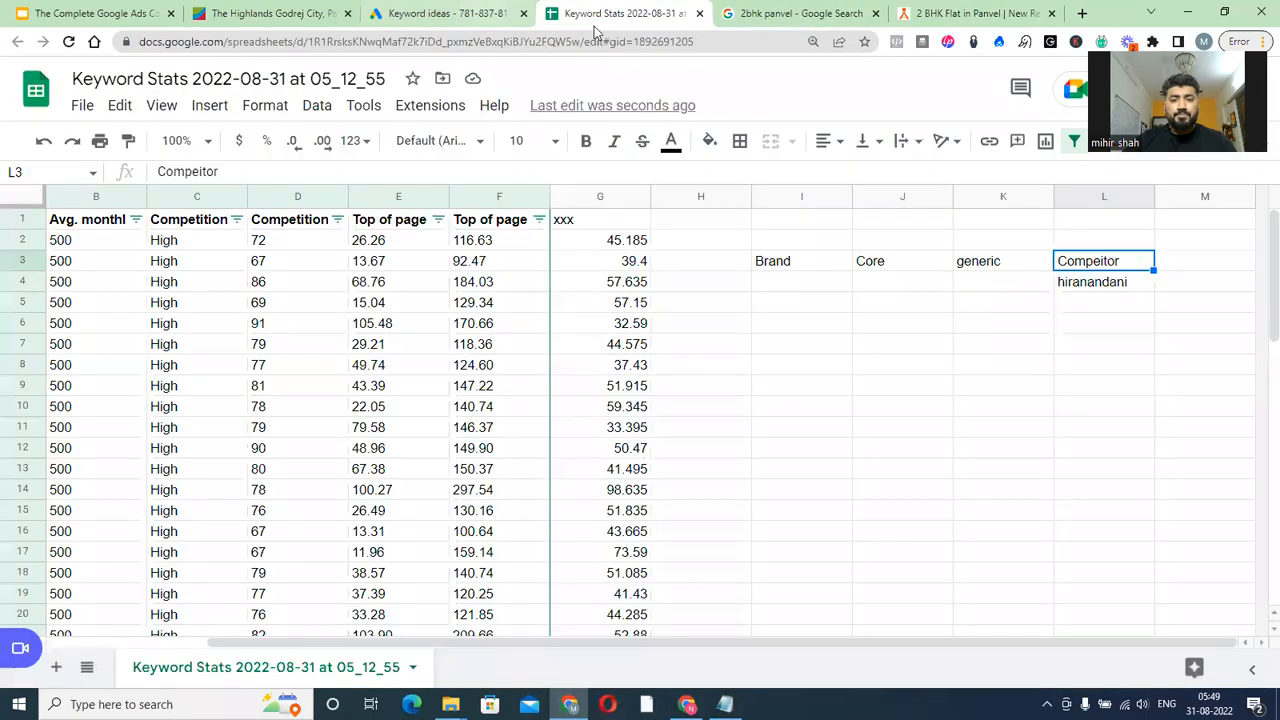
click(1093, 312)
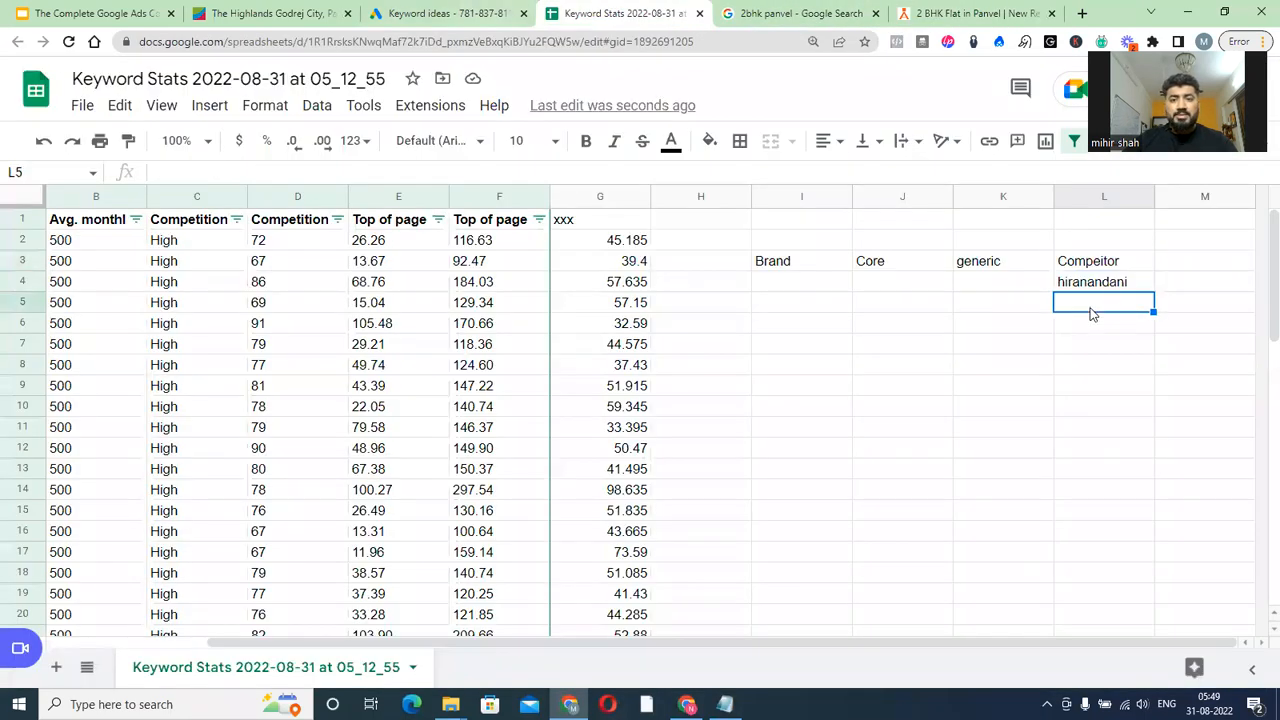
text(ASL)
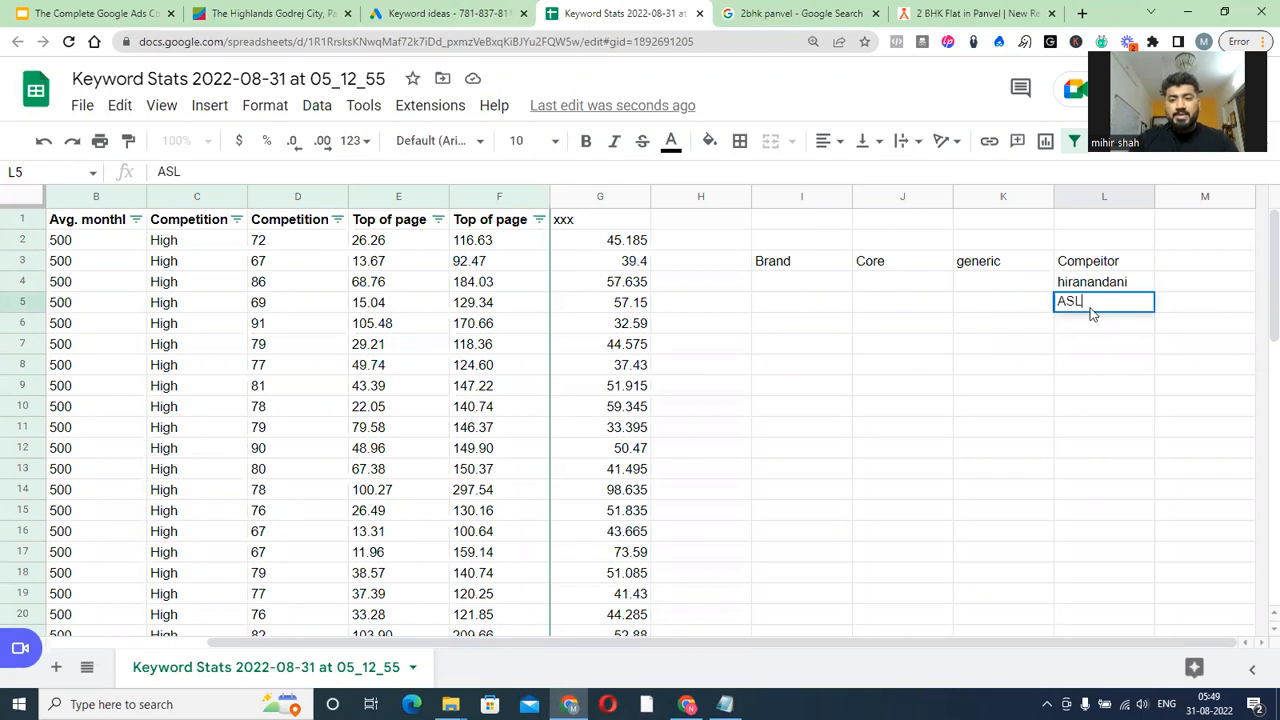
key(Return)
text(Ari)
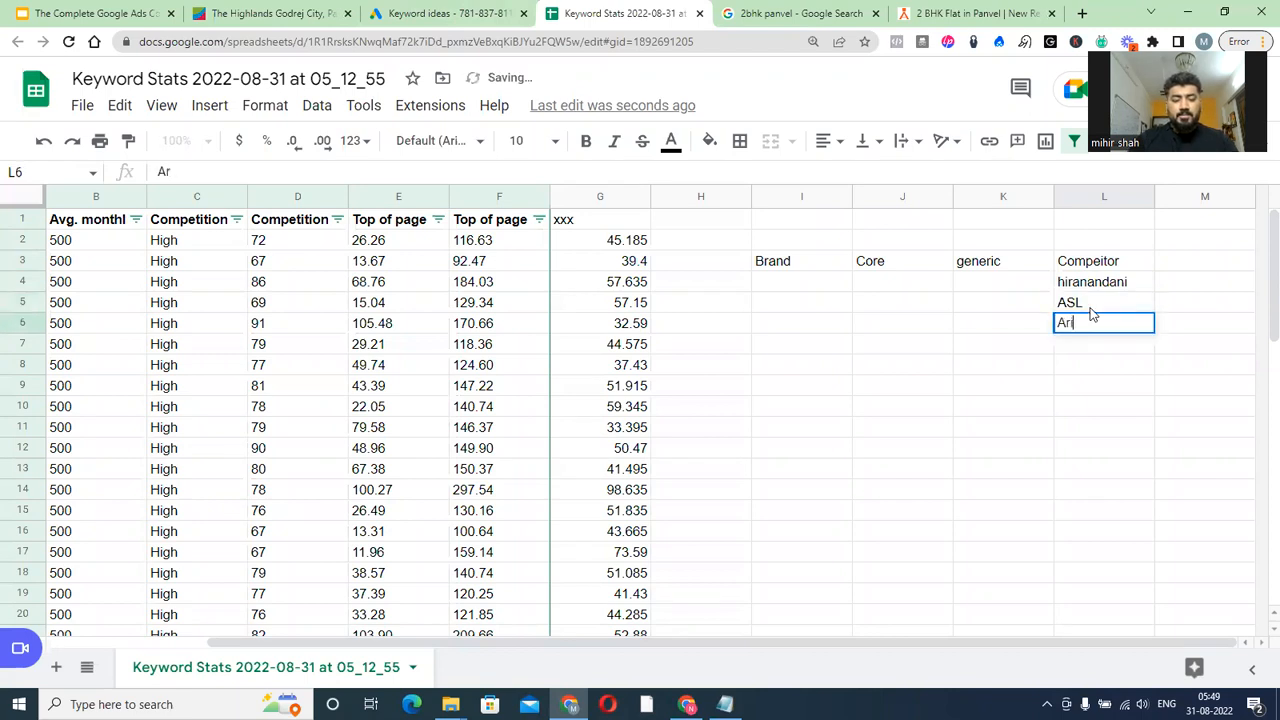
text(hant Super Structure)
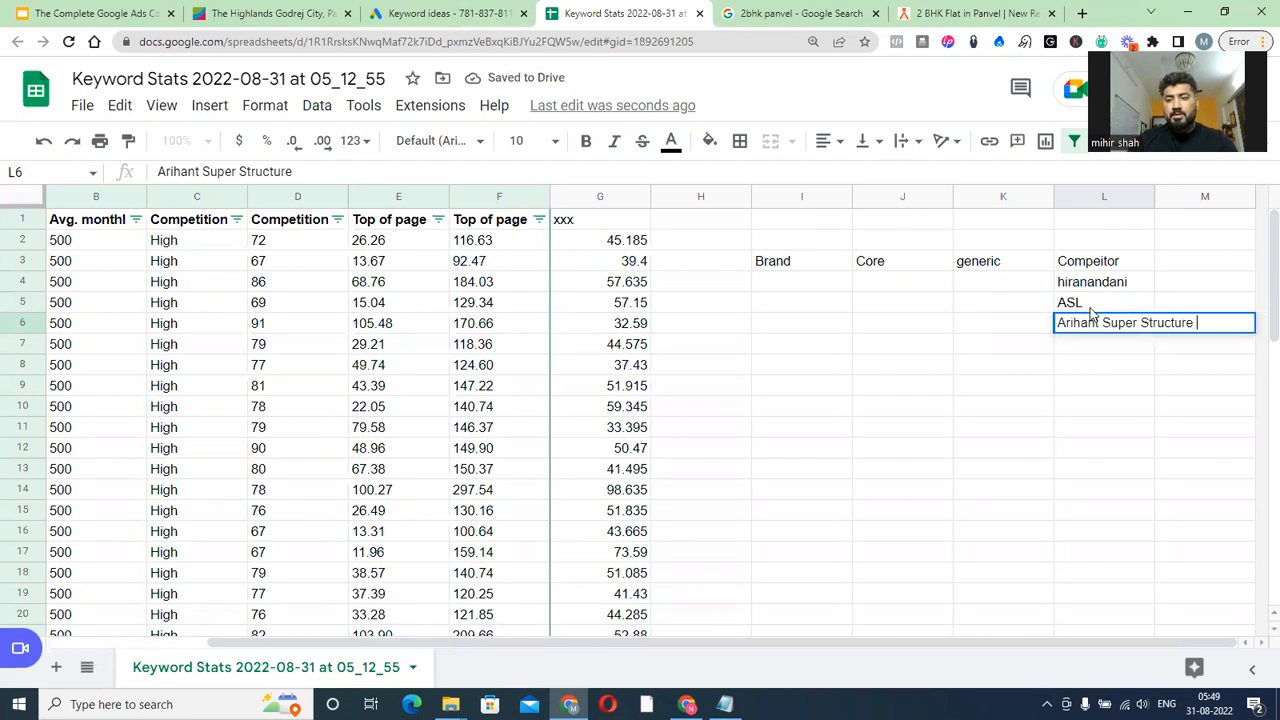
key(Return)
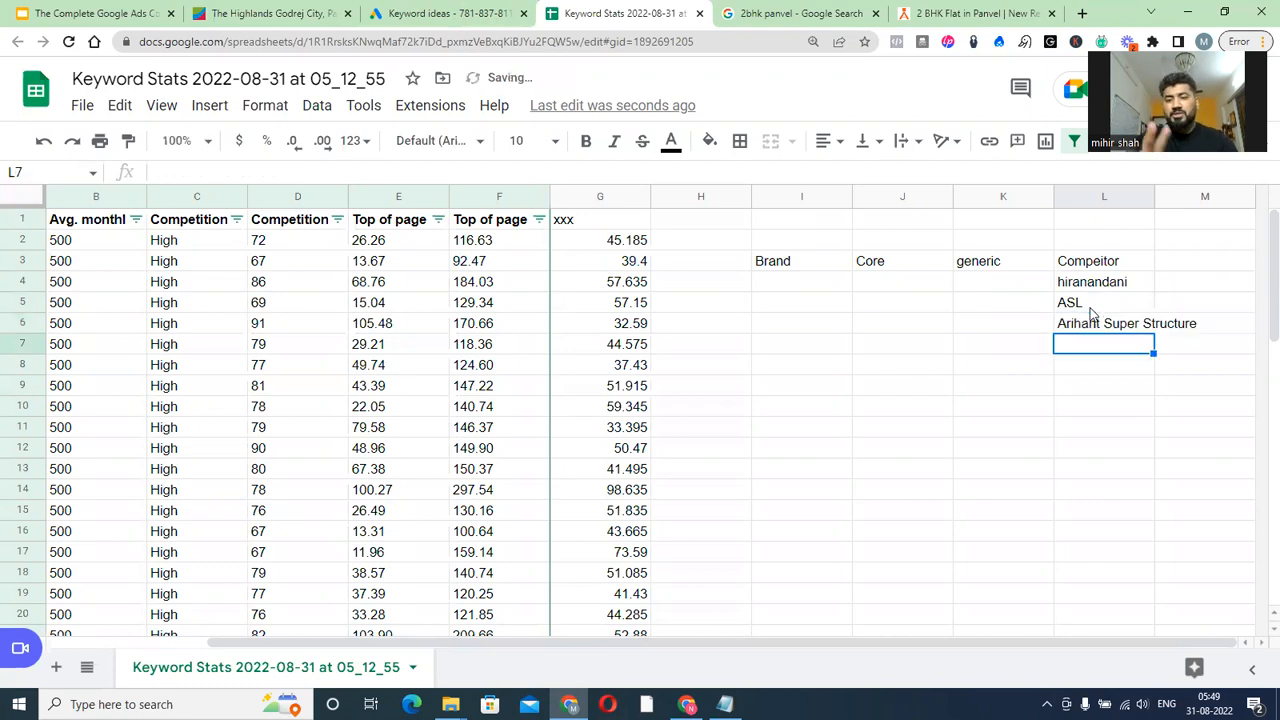
Check the ads in the 2bhk Panvel search results for another competitor and enter "kalpataru" in cell L7 of the keyword sheet
click(930, 12)
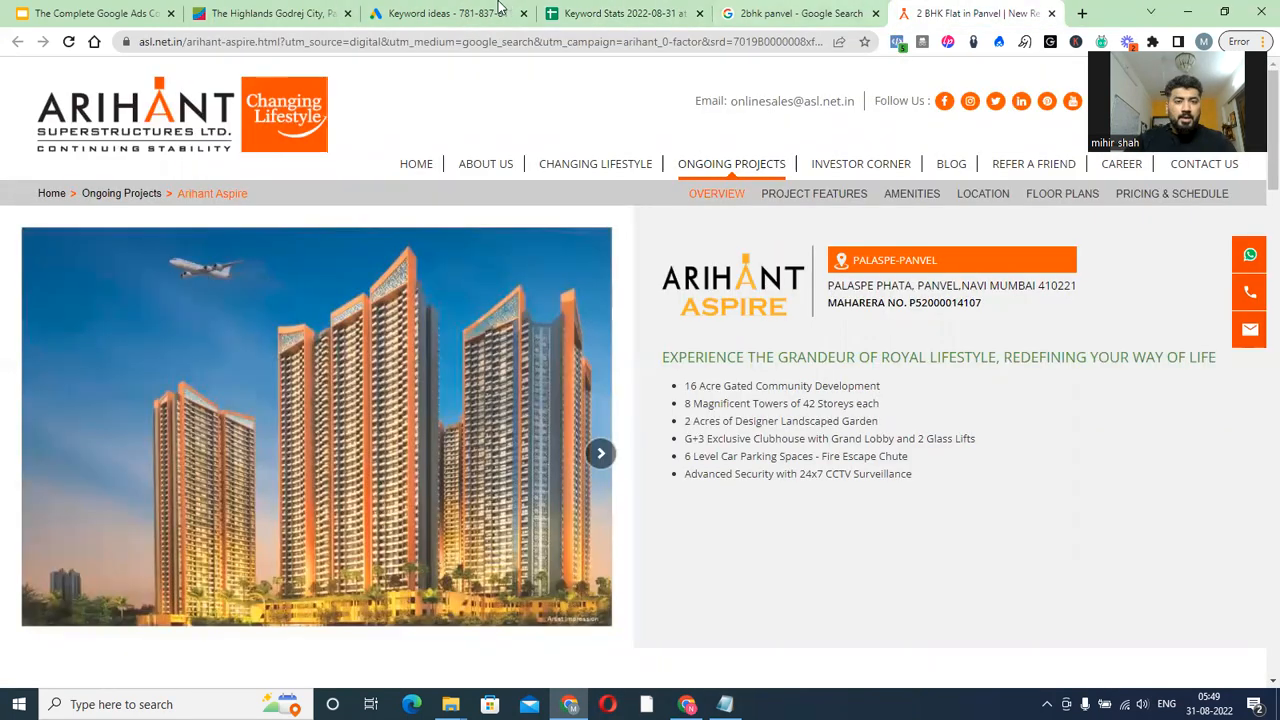
click(795, 12)
scroll(300, 330, down, 1)
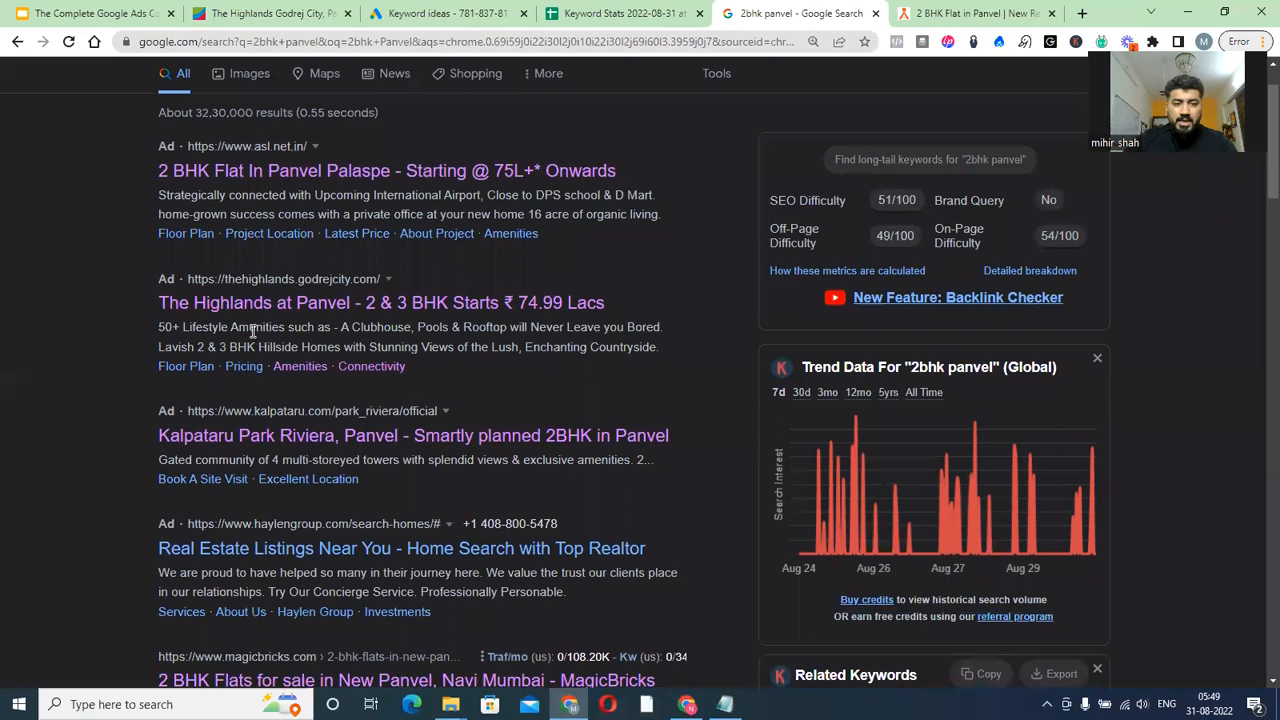
scroll(410, 305, down, 1)
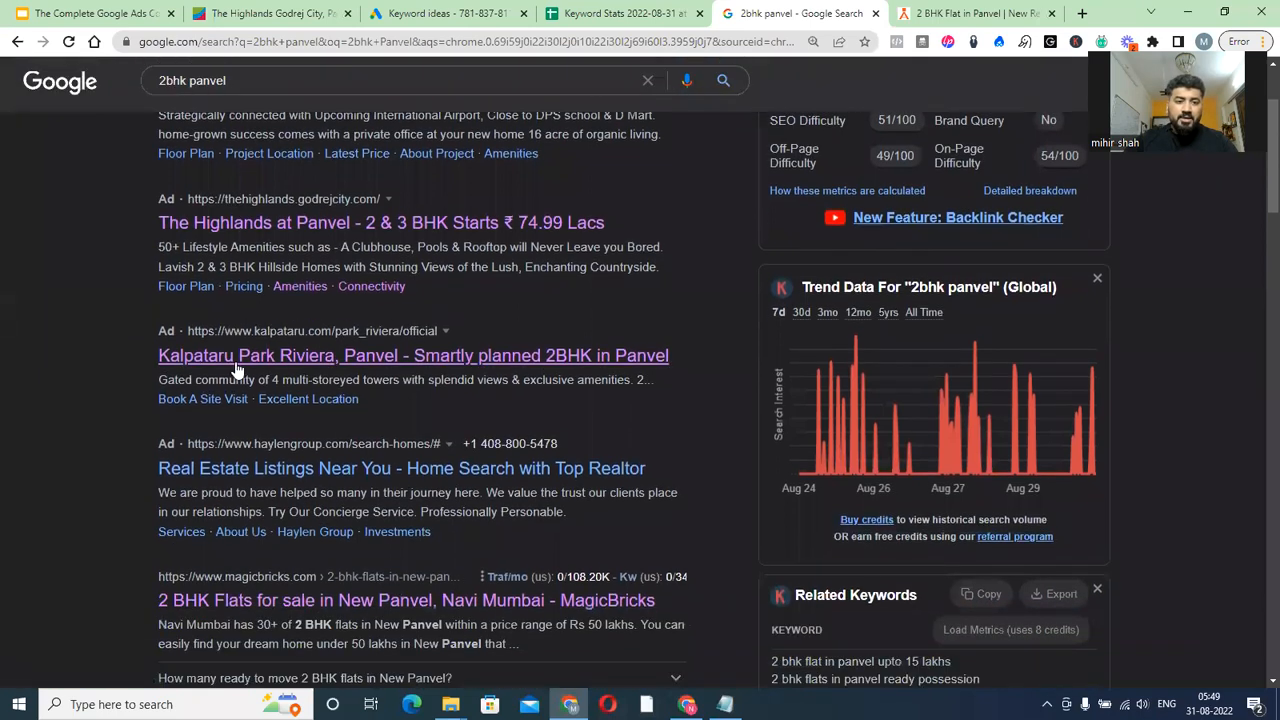
click(614, 10)
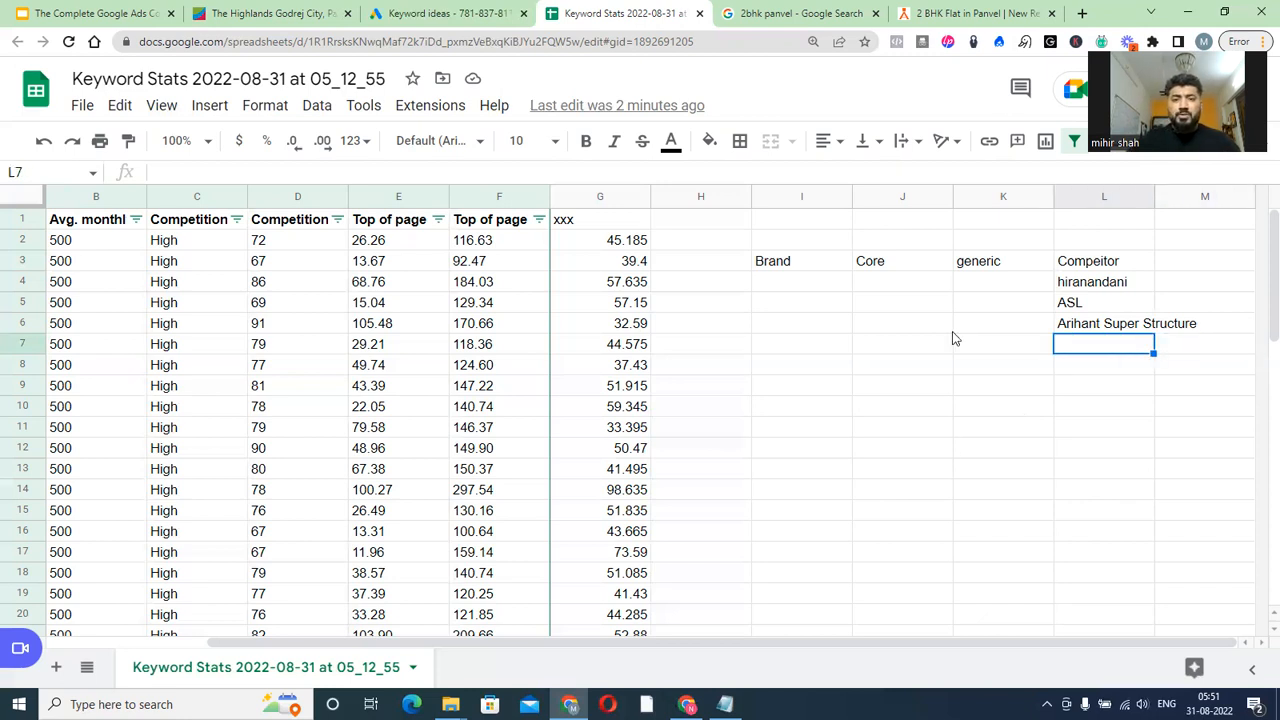
click(808, 12)
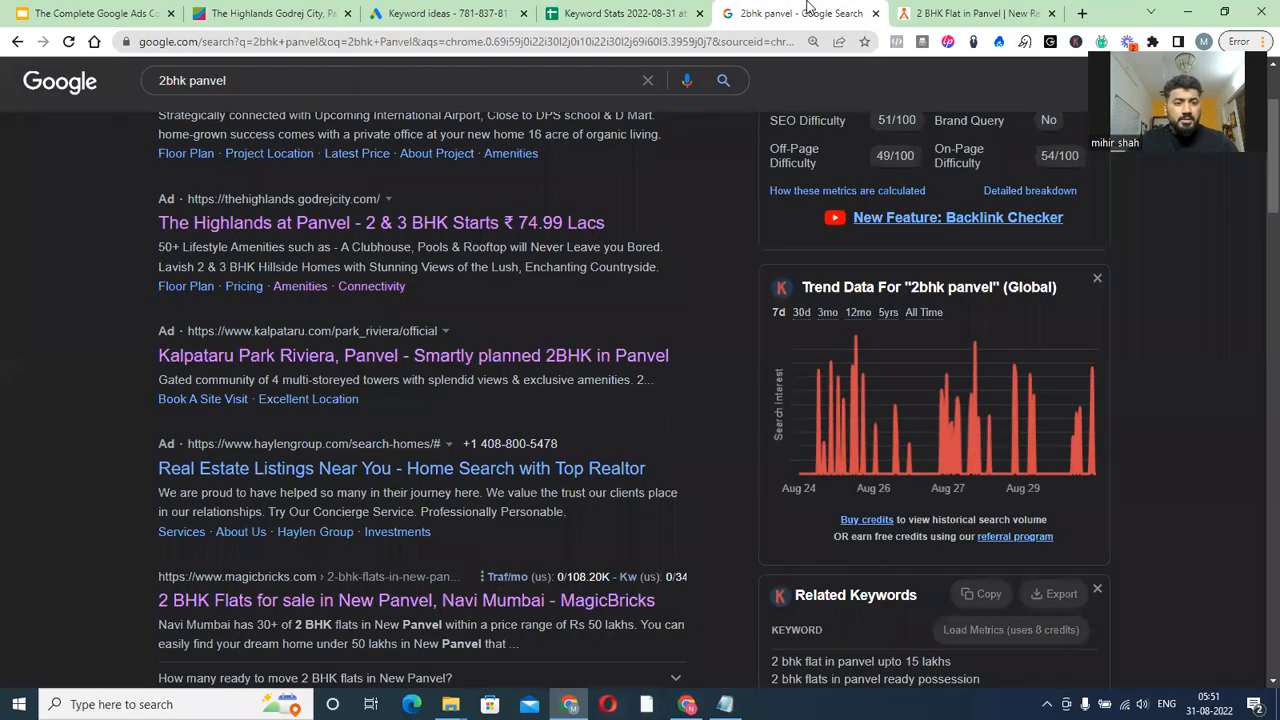
click(670, 13)
text(kalpataru)
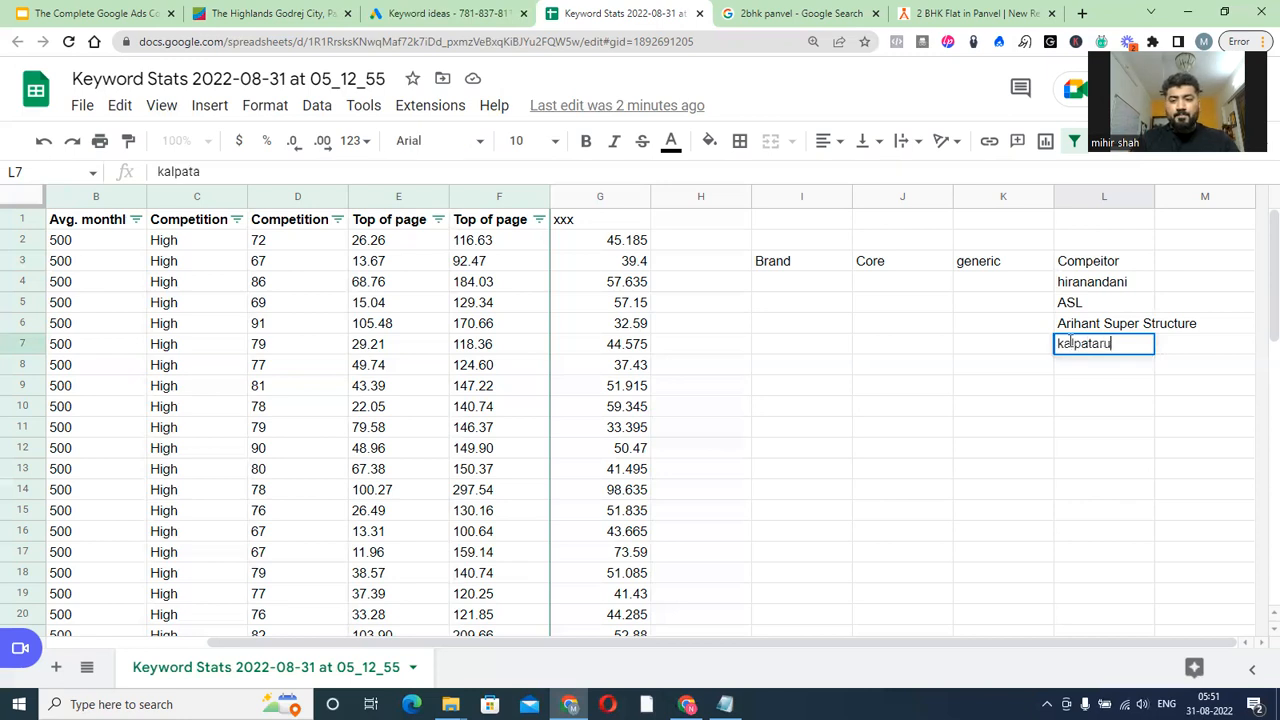
key(Return)
click(1070, 344)
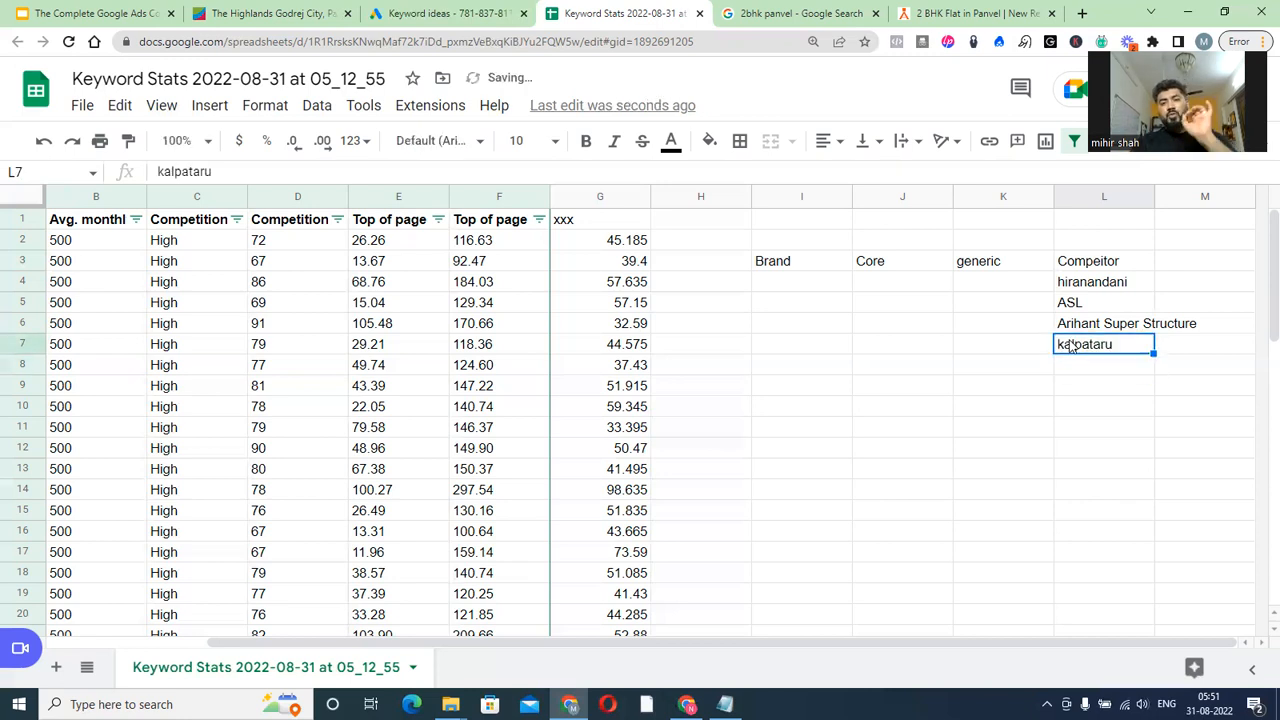
click(1107, 286)
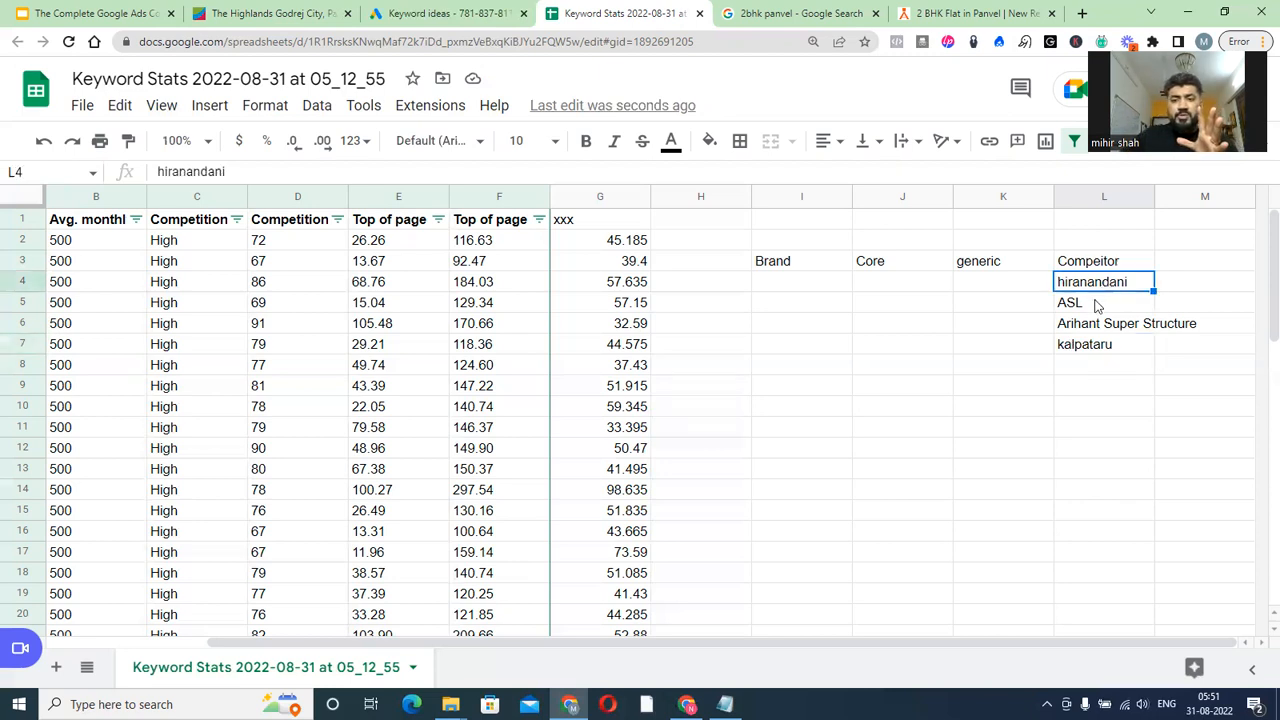
drag(1097, 303, 1097, 348)
click(1093, 368)
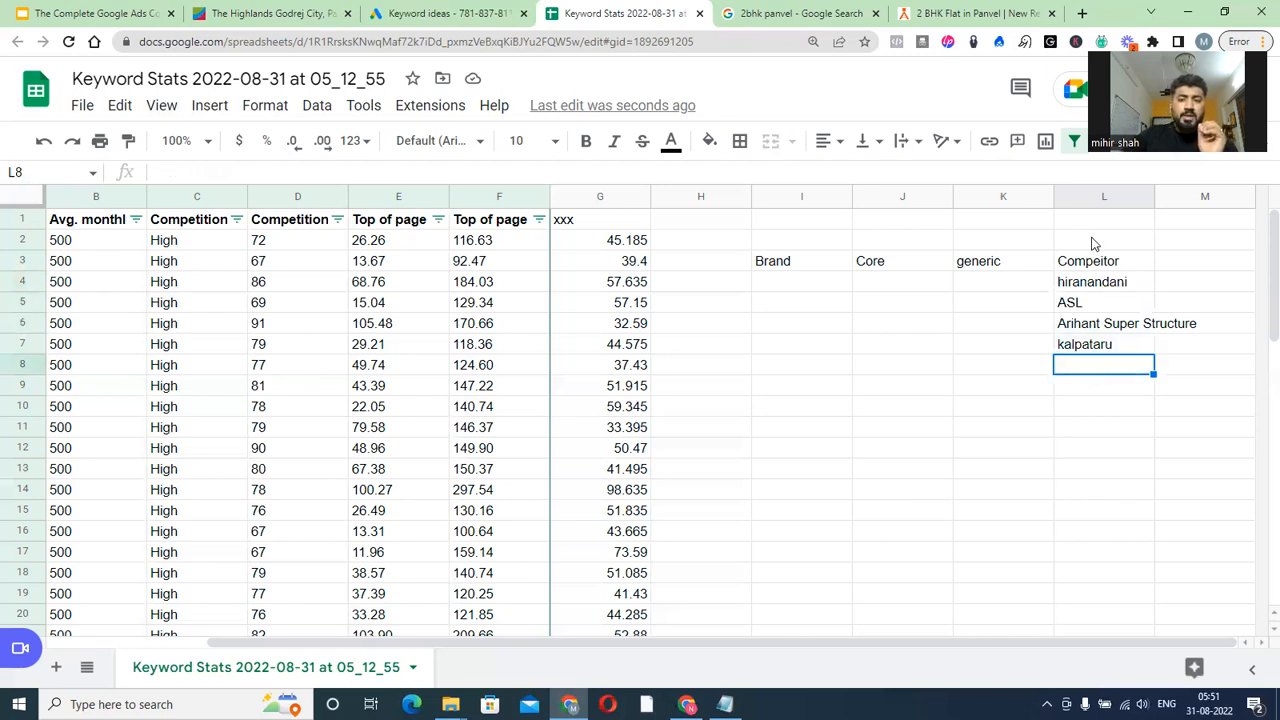
drag(1093, 262, 1087, 364)
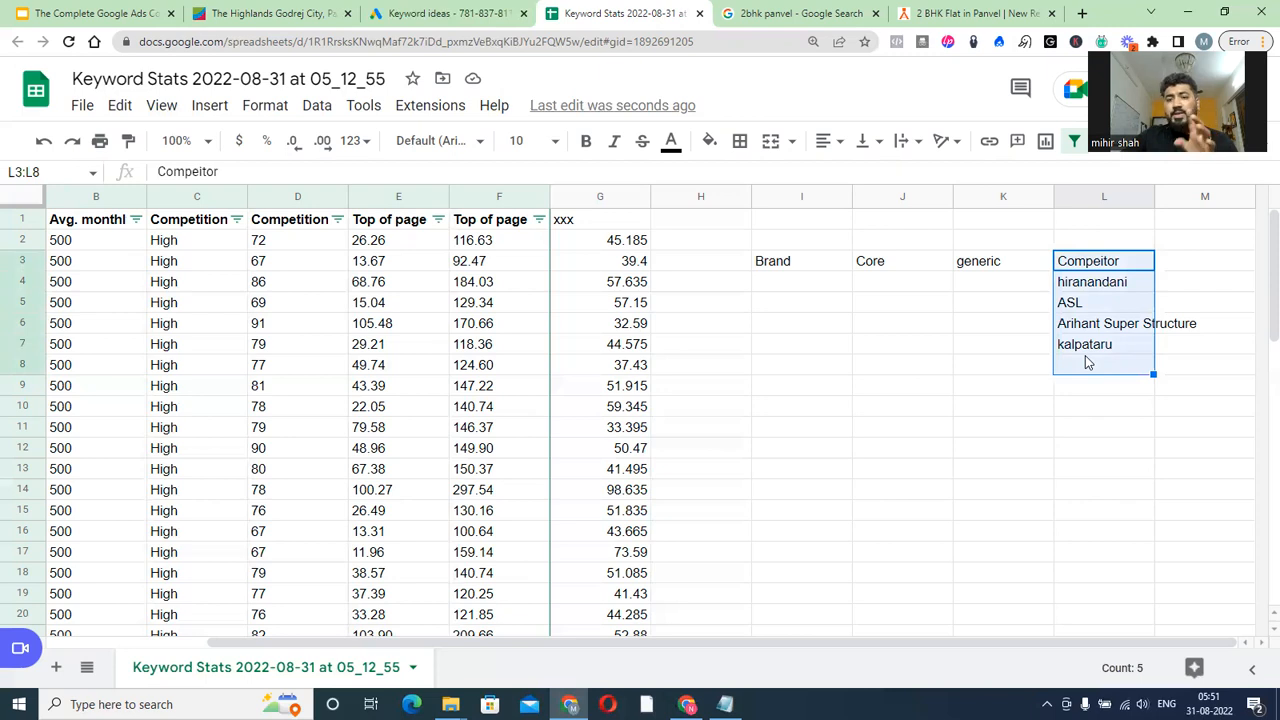
click(1073, 392)
Enter the category heading "Negative" in cell M3, beside the Compeitor heading
click(1226, 262)
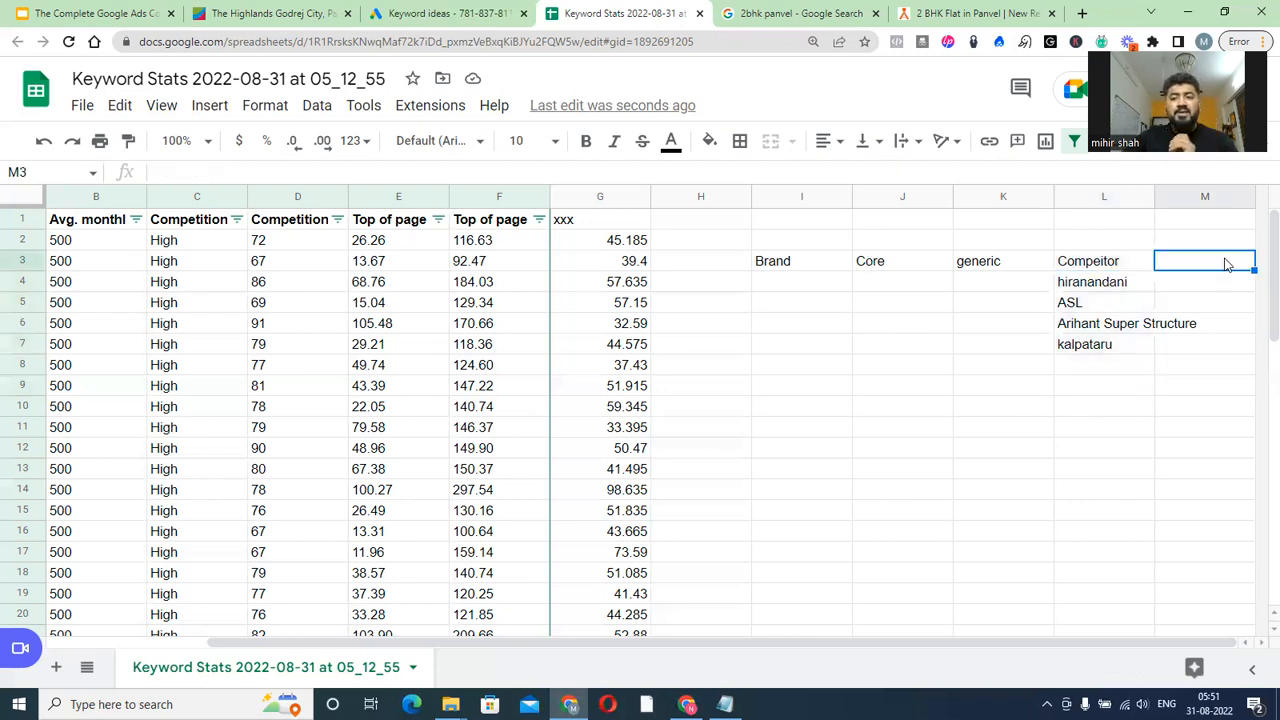
text(Negative)
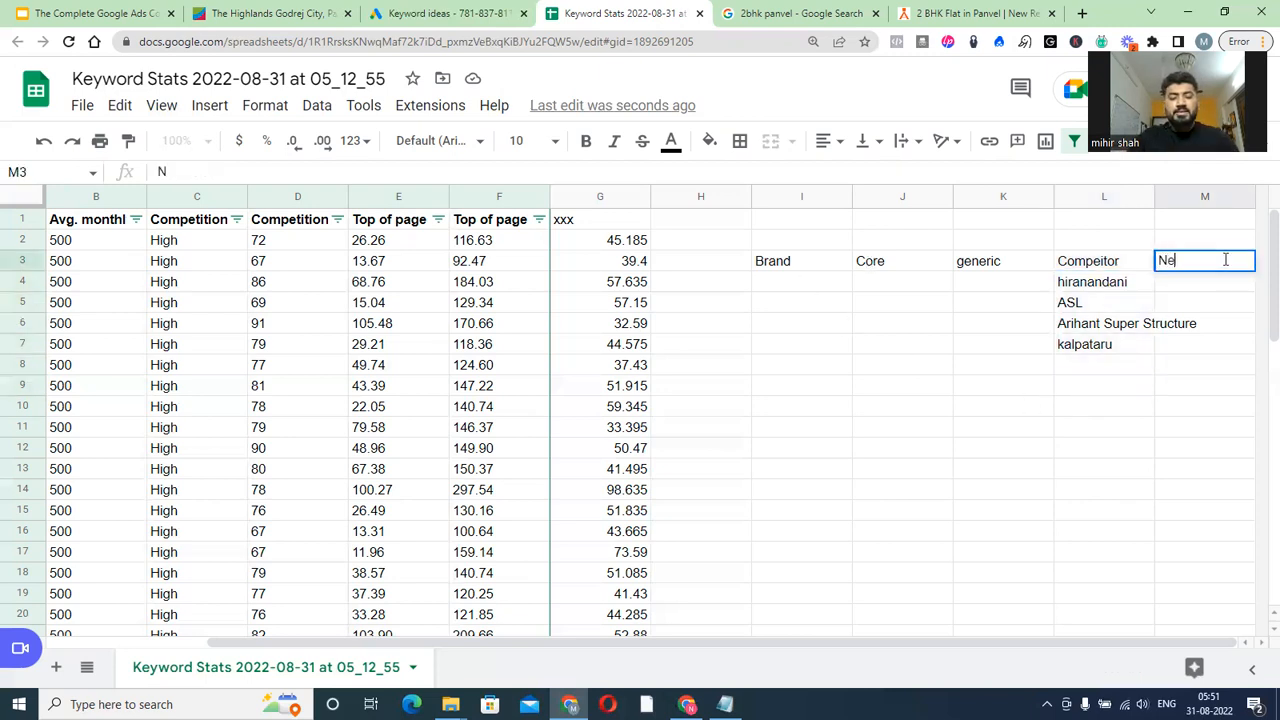
key(Return)
click(1228, 262)
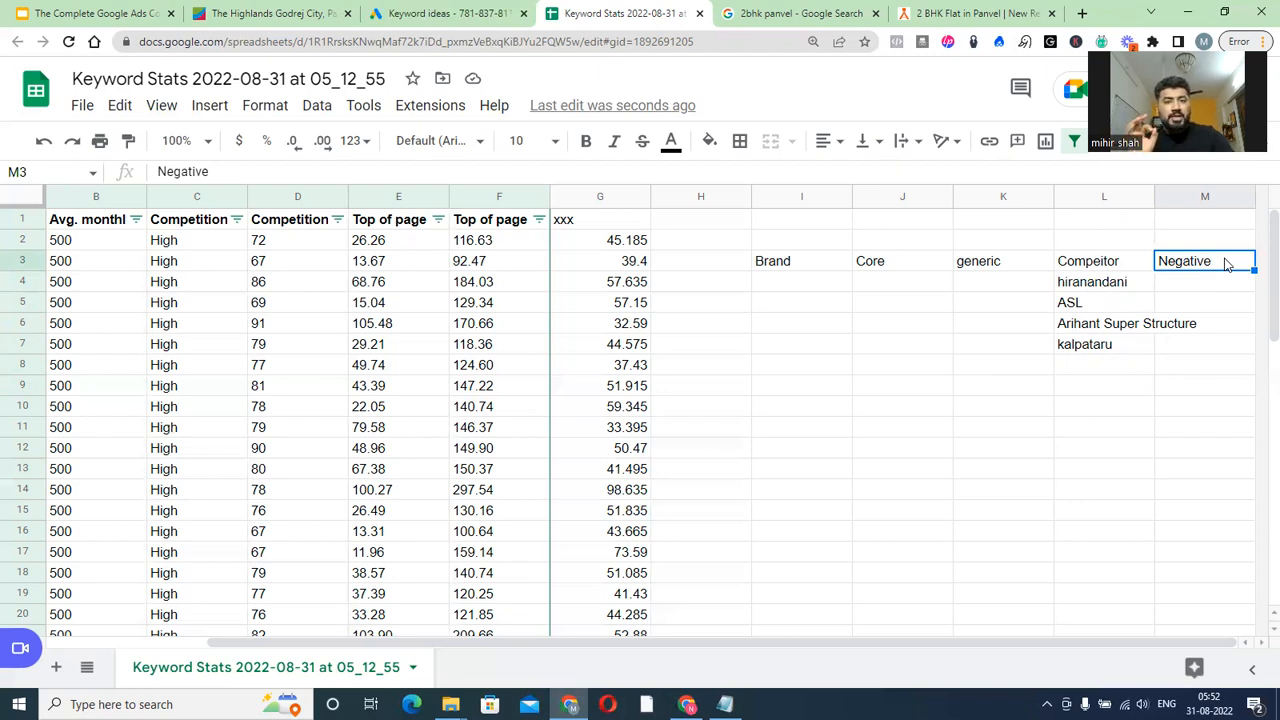
Auto-fit the width of column L to its longest competitor name
click(1148, 198)
click(997, 328)
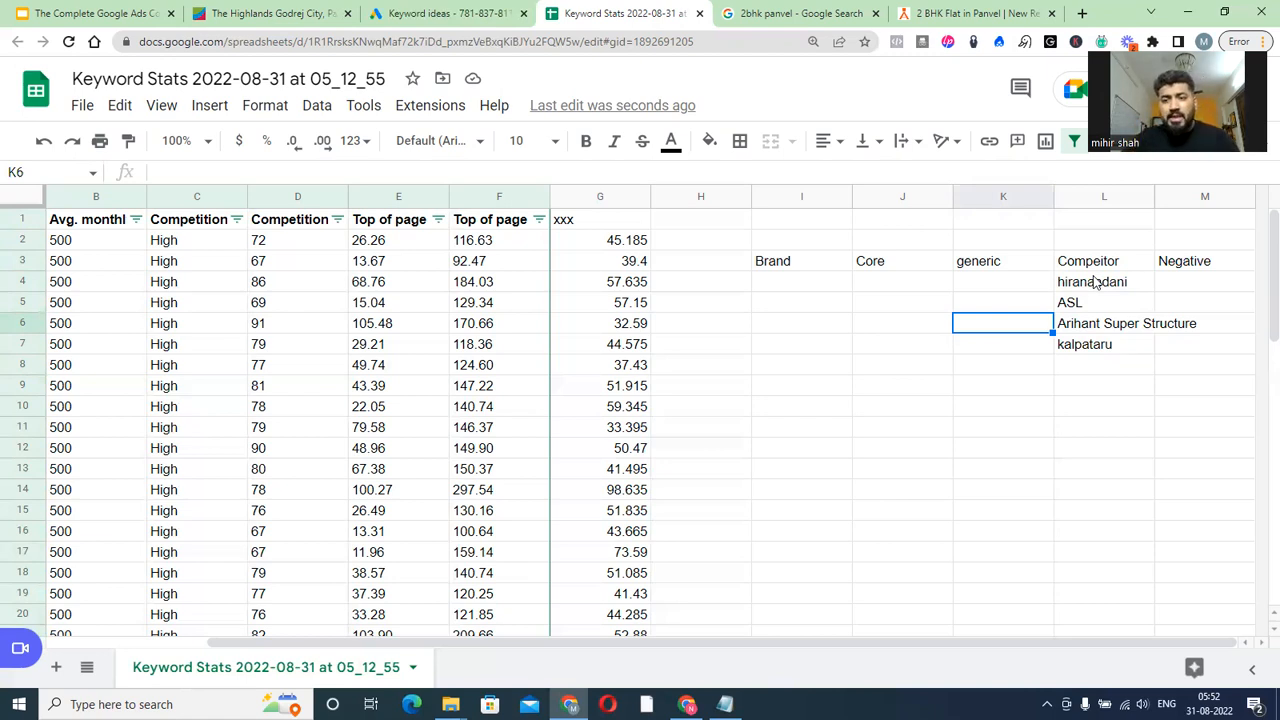
double_click(1155, 196)
Enter "rent", "Pune" and "Hyderabad" in cells M4 to M6 as examples under the Negative heading
click(1236, 287)
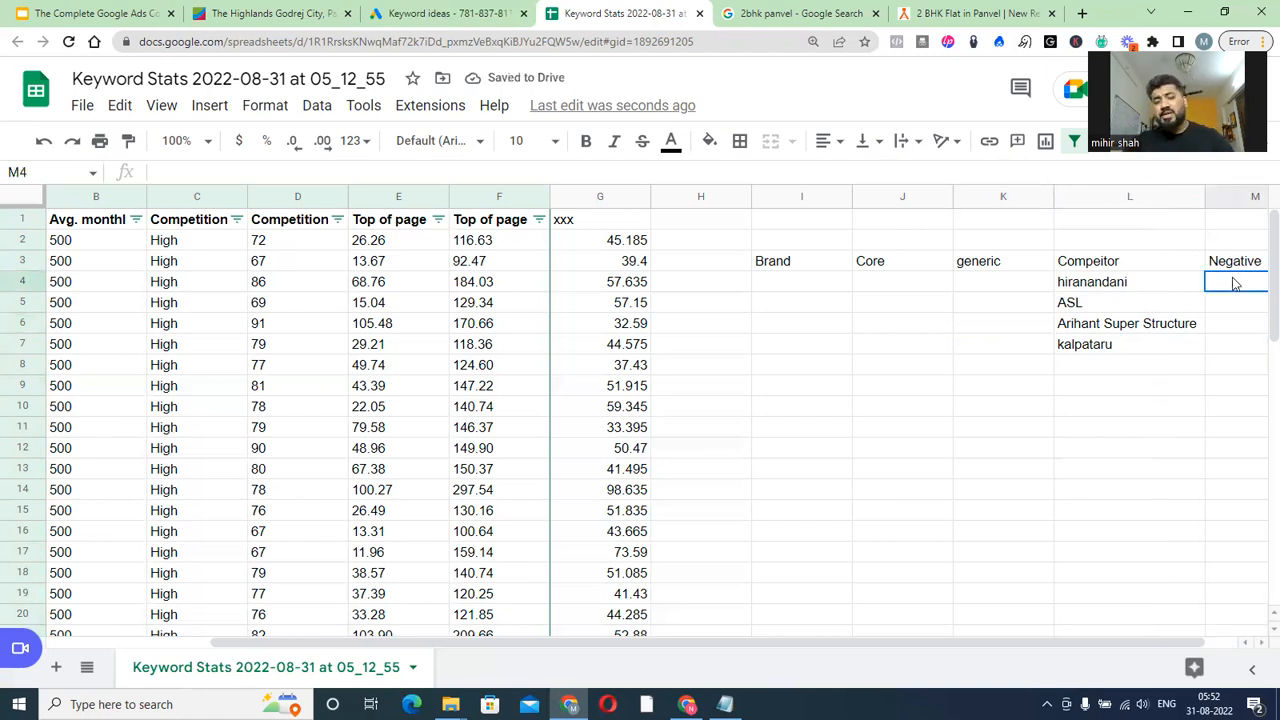
text(rent)
key(Return)
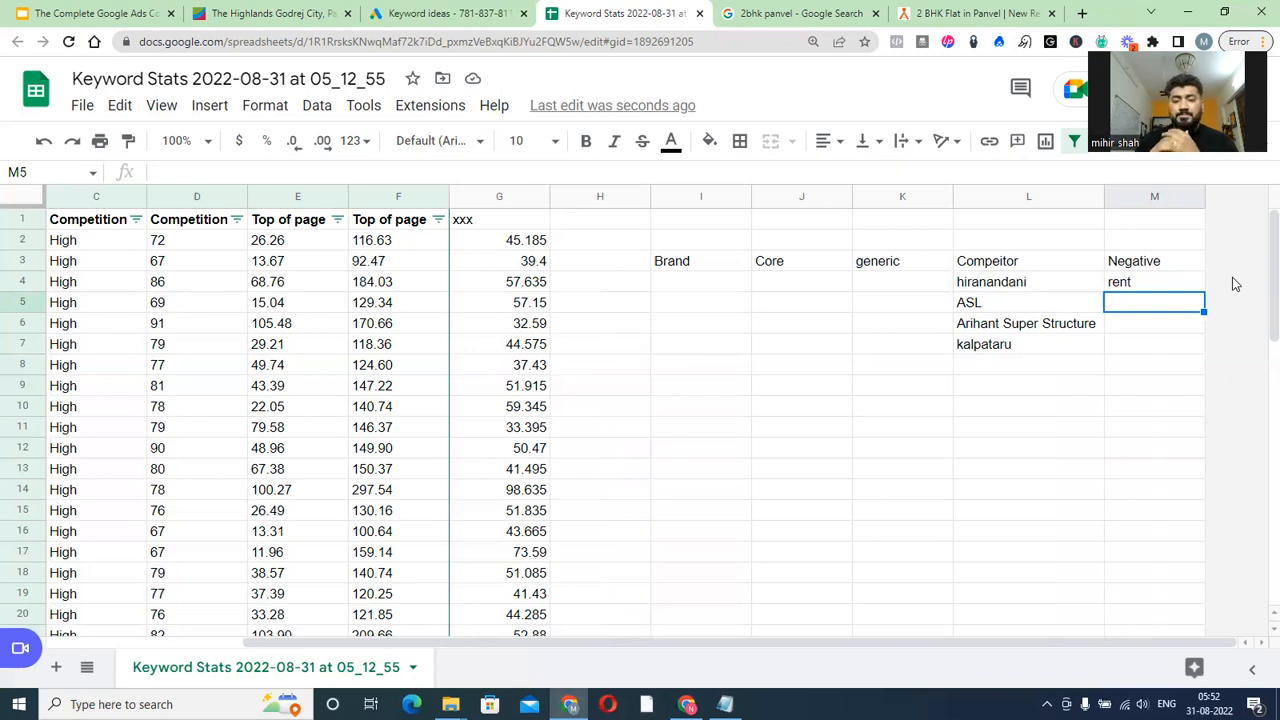
key(Return)
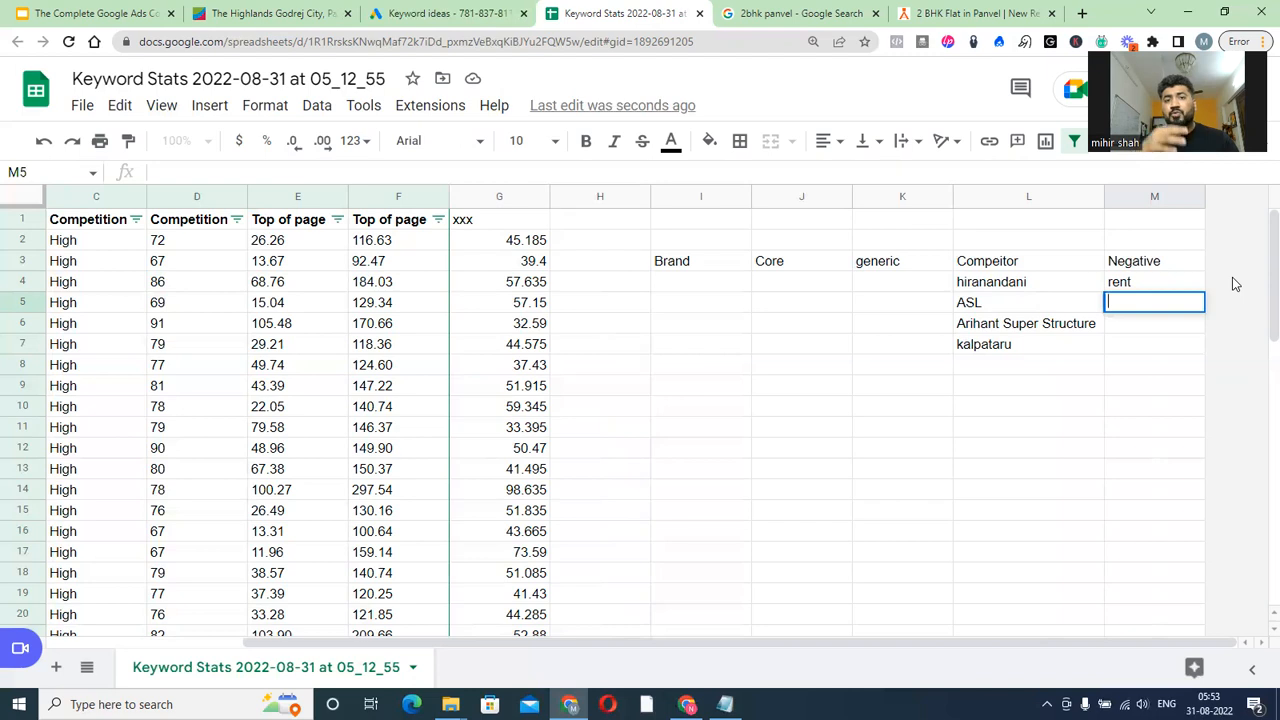
text(Pune)
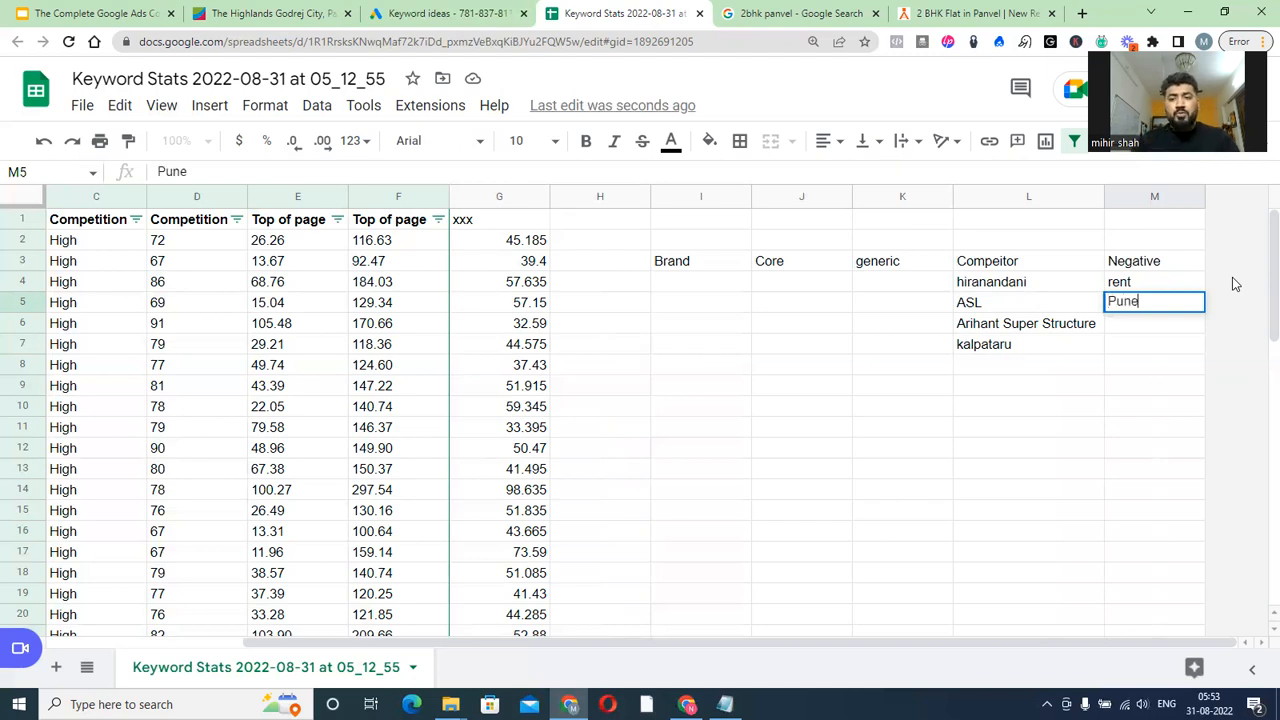
key(Return)
text(Hyderabad)
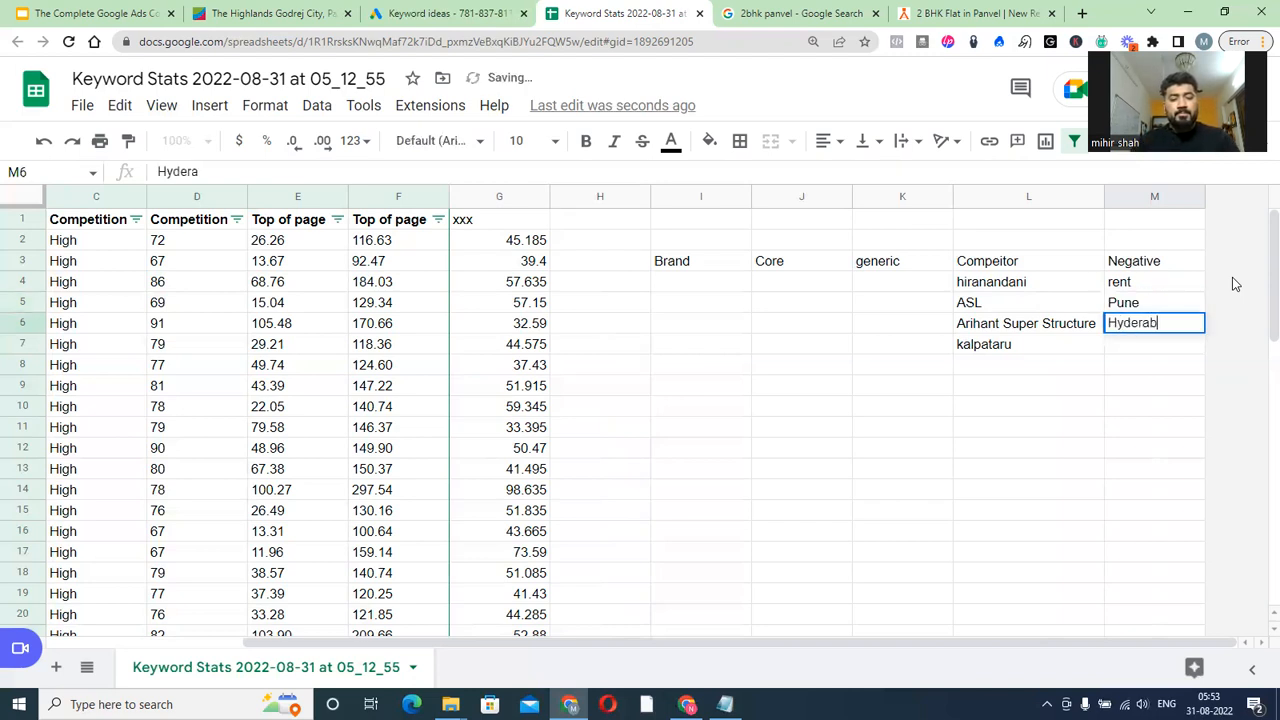
key(Return)
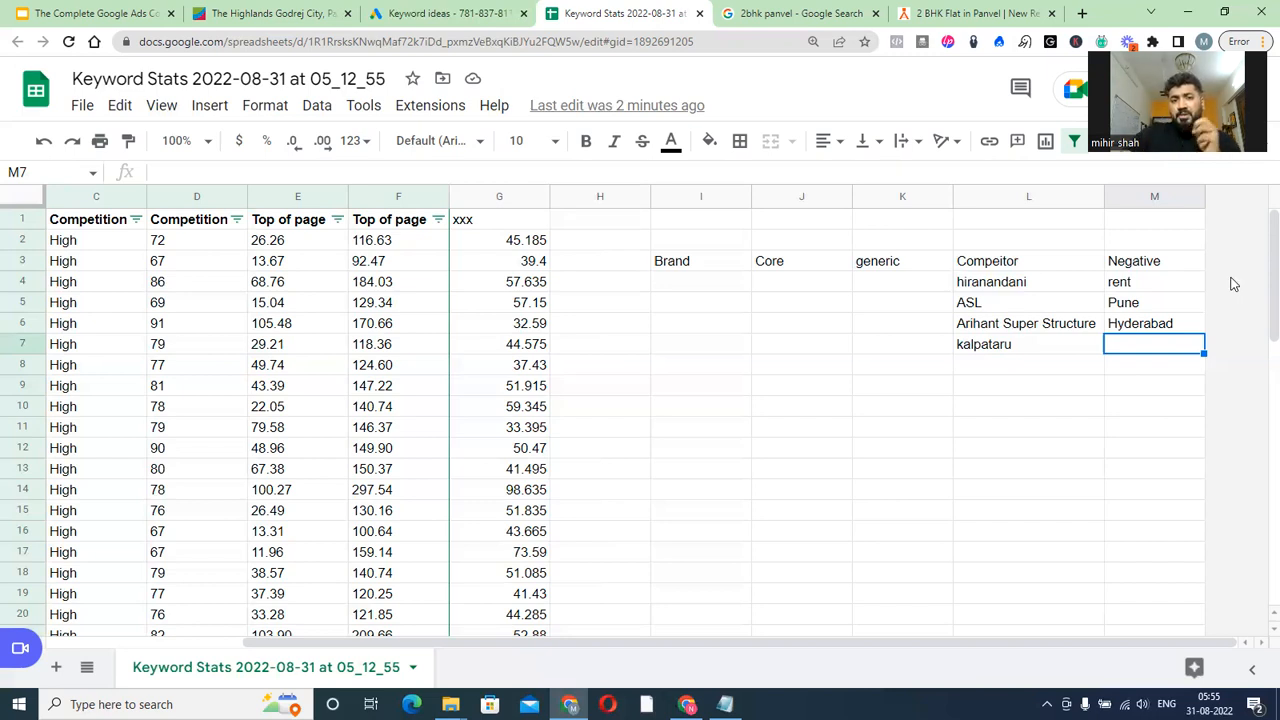
drag(981, 286, 981, 348)
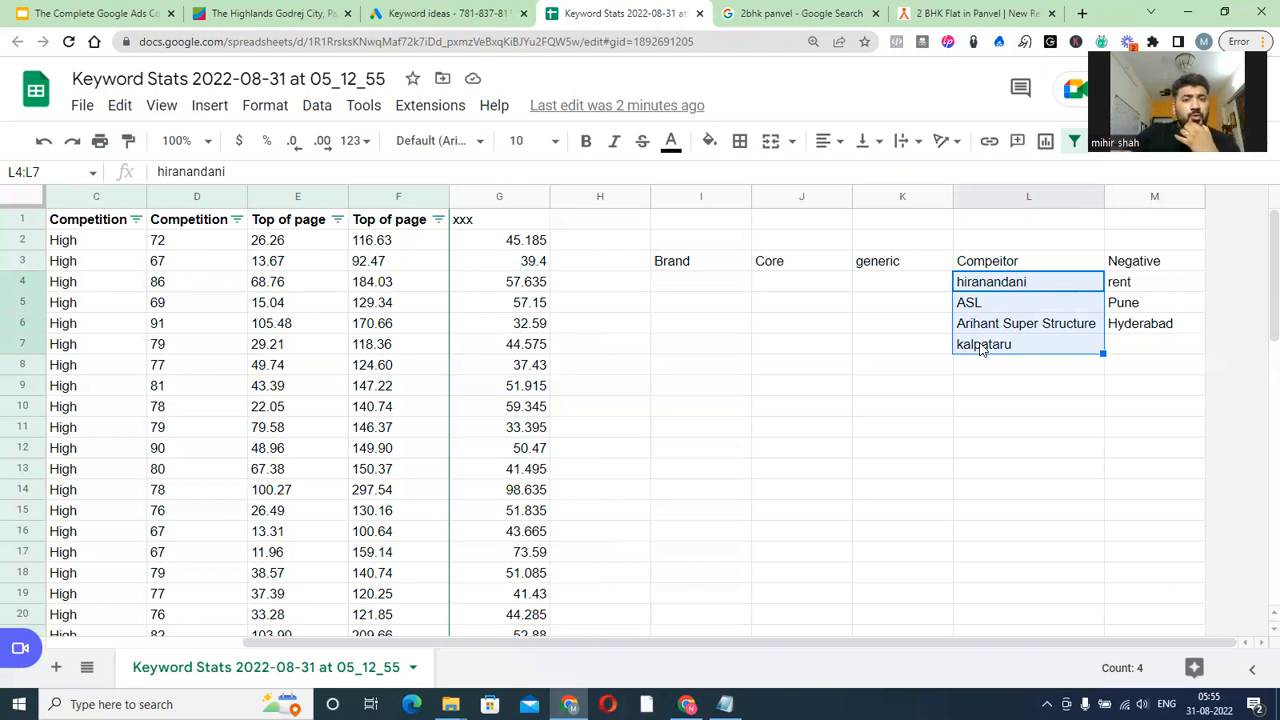
click(986, 389)
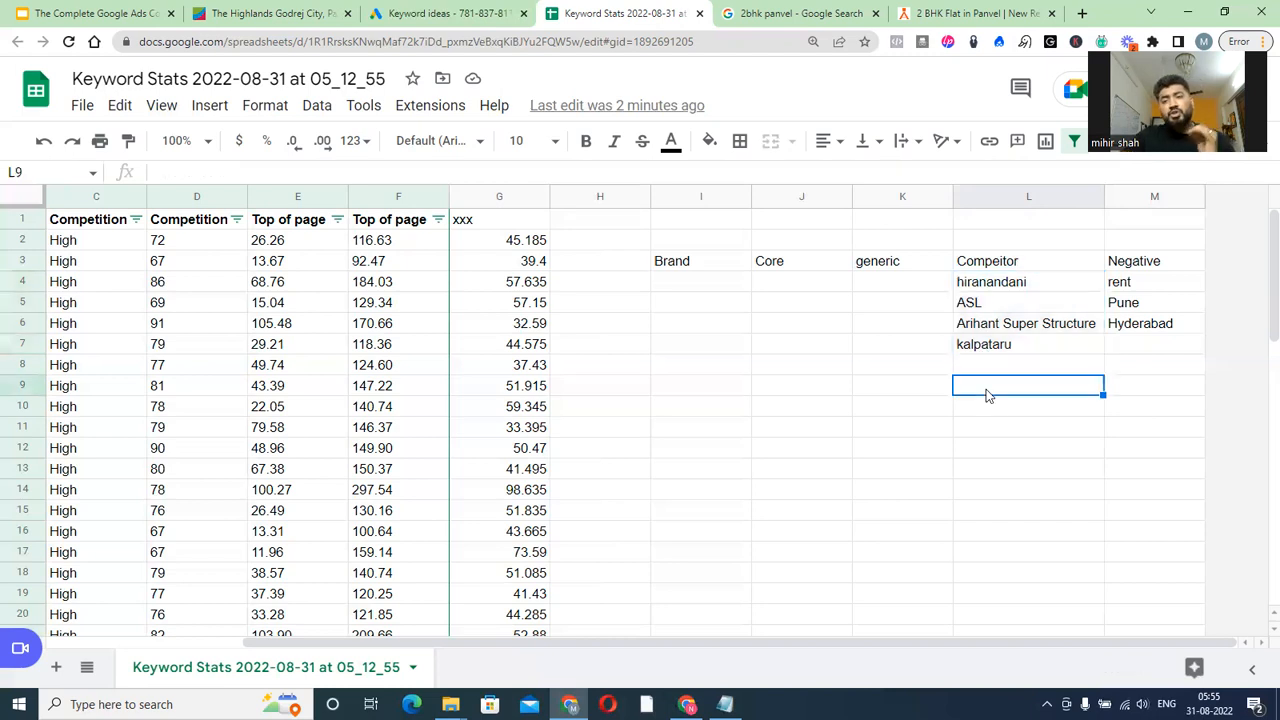
click(985, 288)
drag(985, 288, 980, 340)
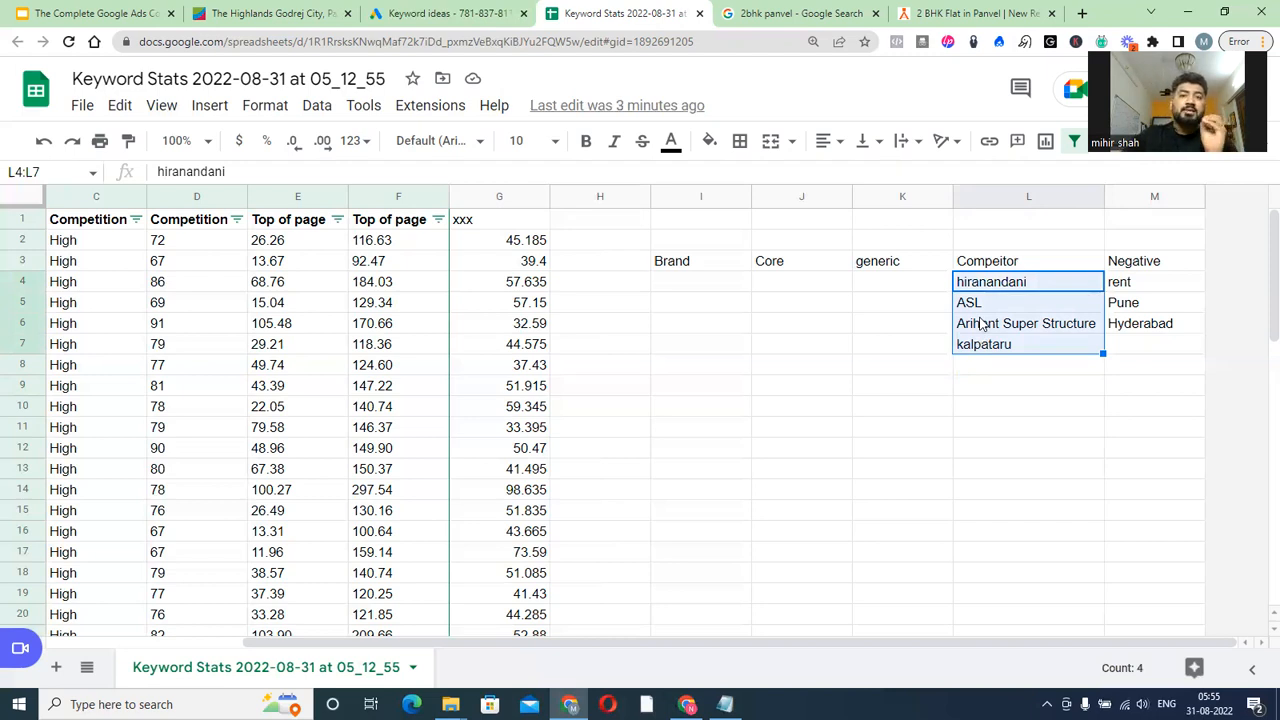
click(966, 410)
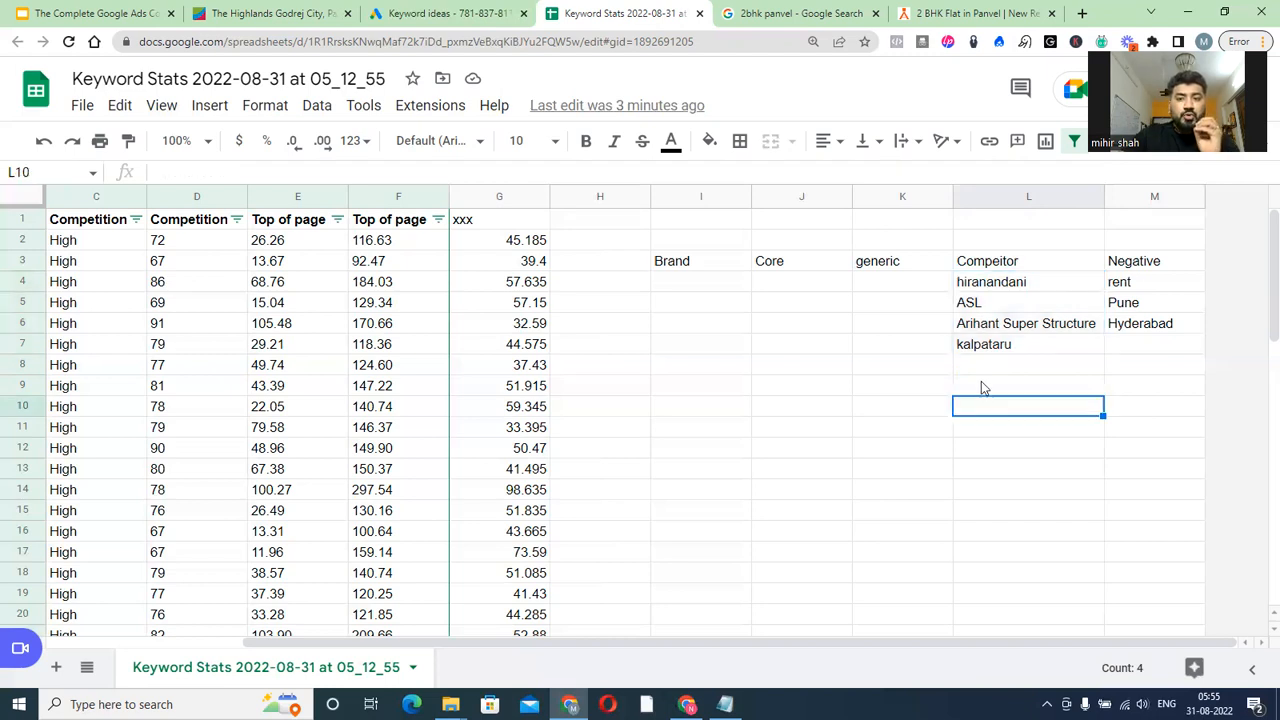
drag(997, 290, 999, 346)
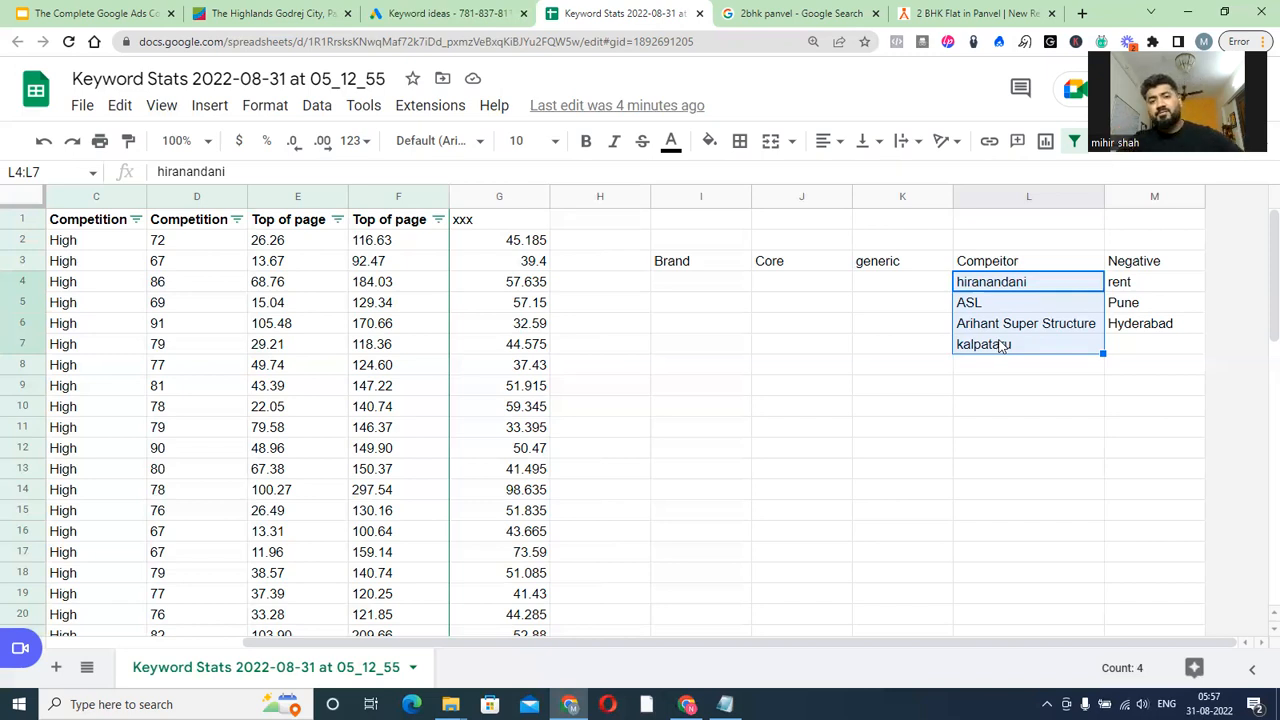
Examine the competitor names in L4:L7 and the row of cells beneath the Brand to Negative headings
click(1013, 343)
click(986, 368)
drag(1034, 288, 1038, 352)
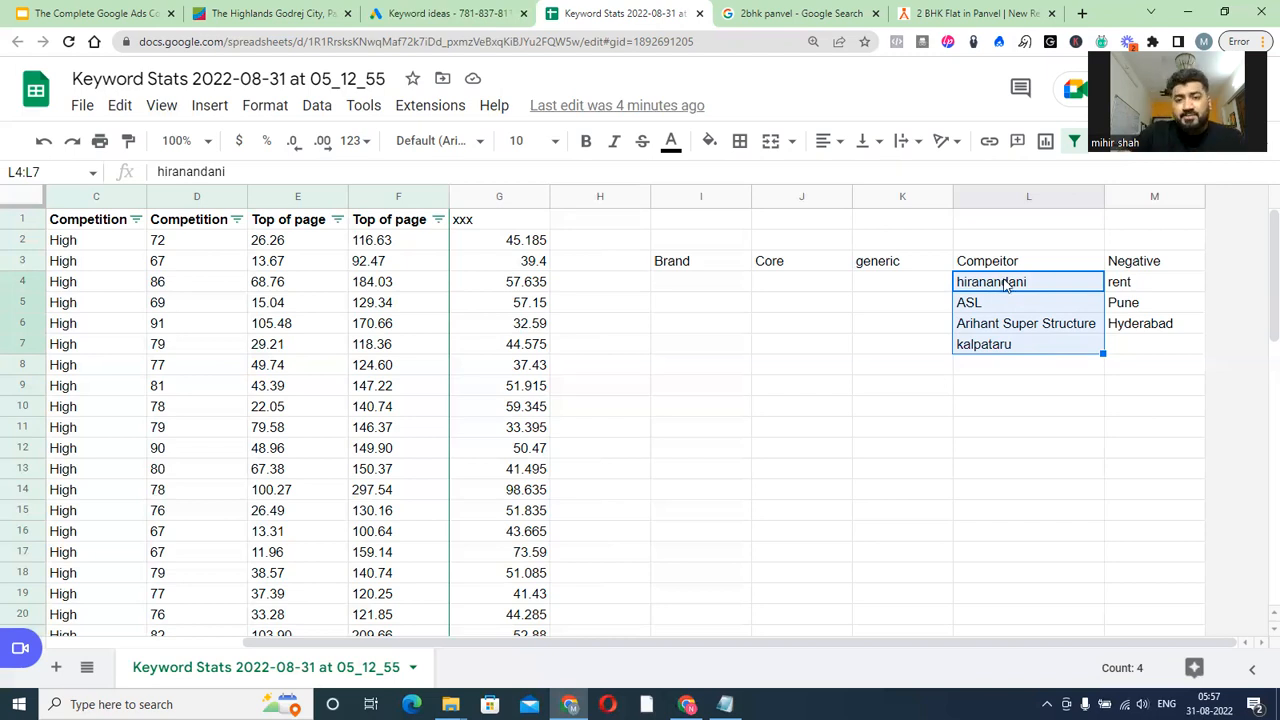
click(683, 285)
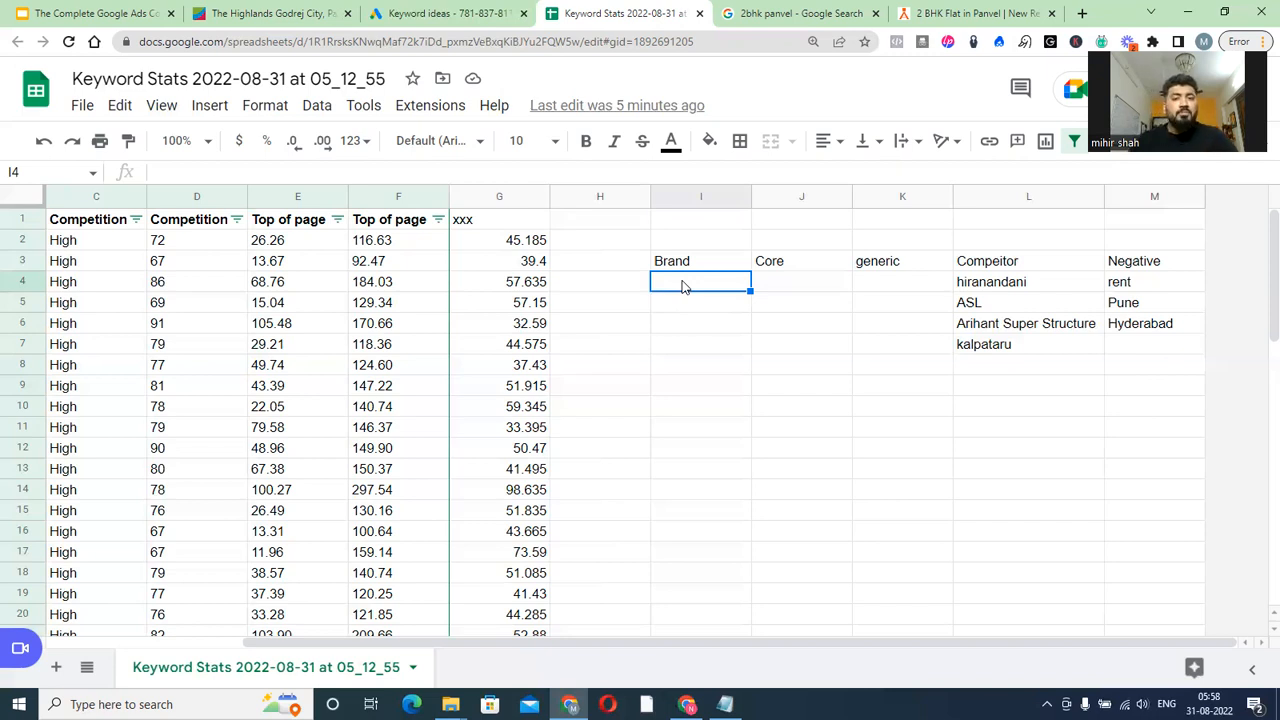
key(Right)
key(Right)
key(Right)
key(Right)
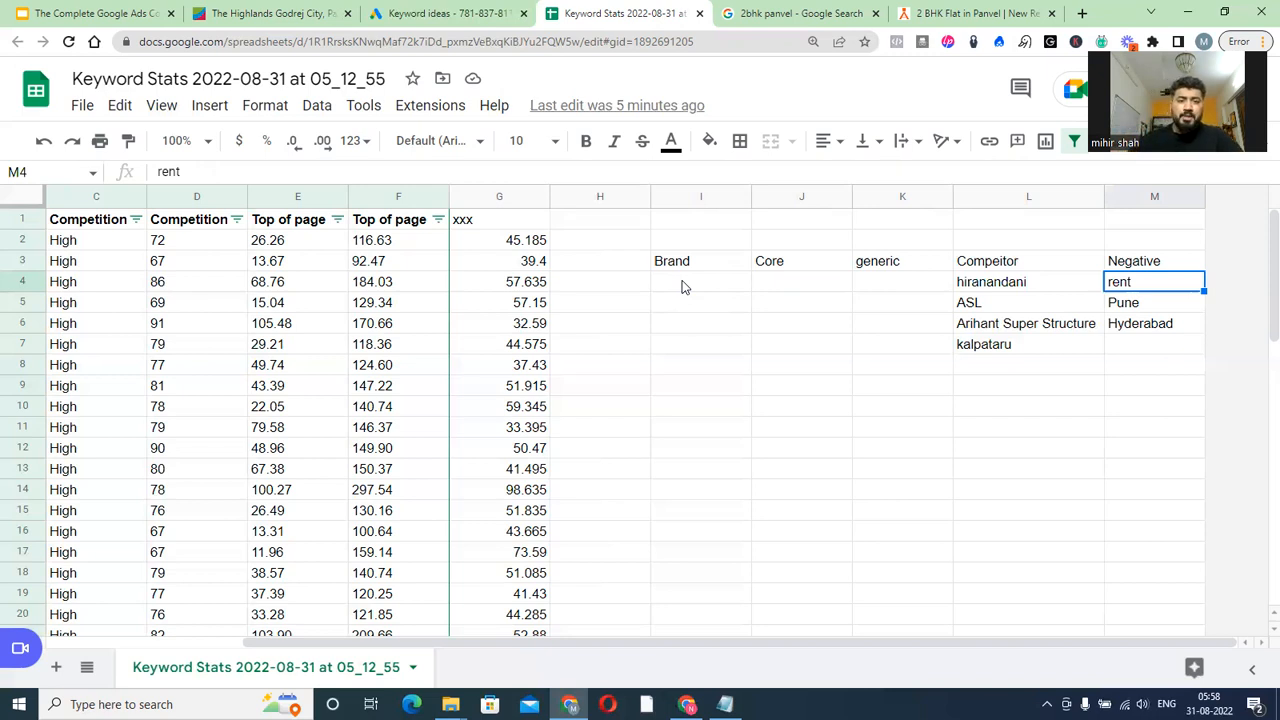
click(202, 245)
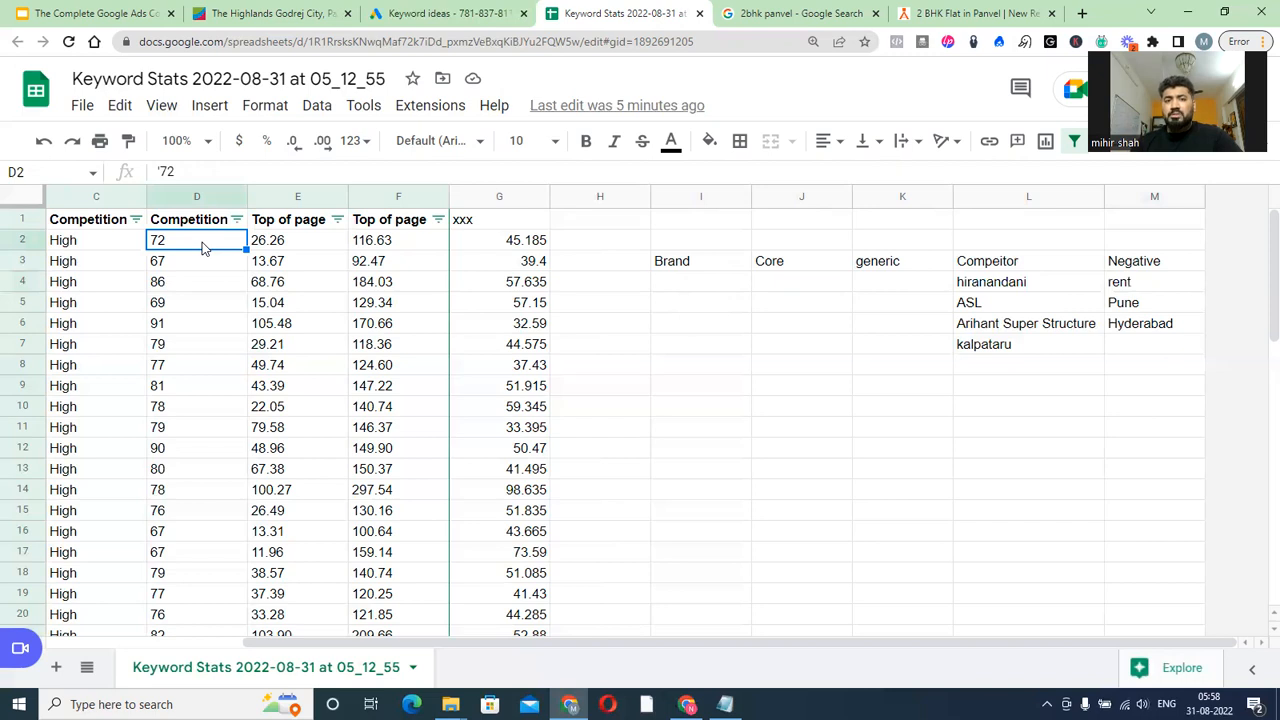
key(Home)
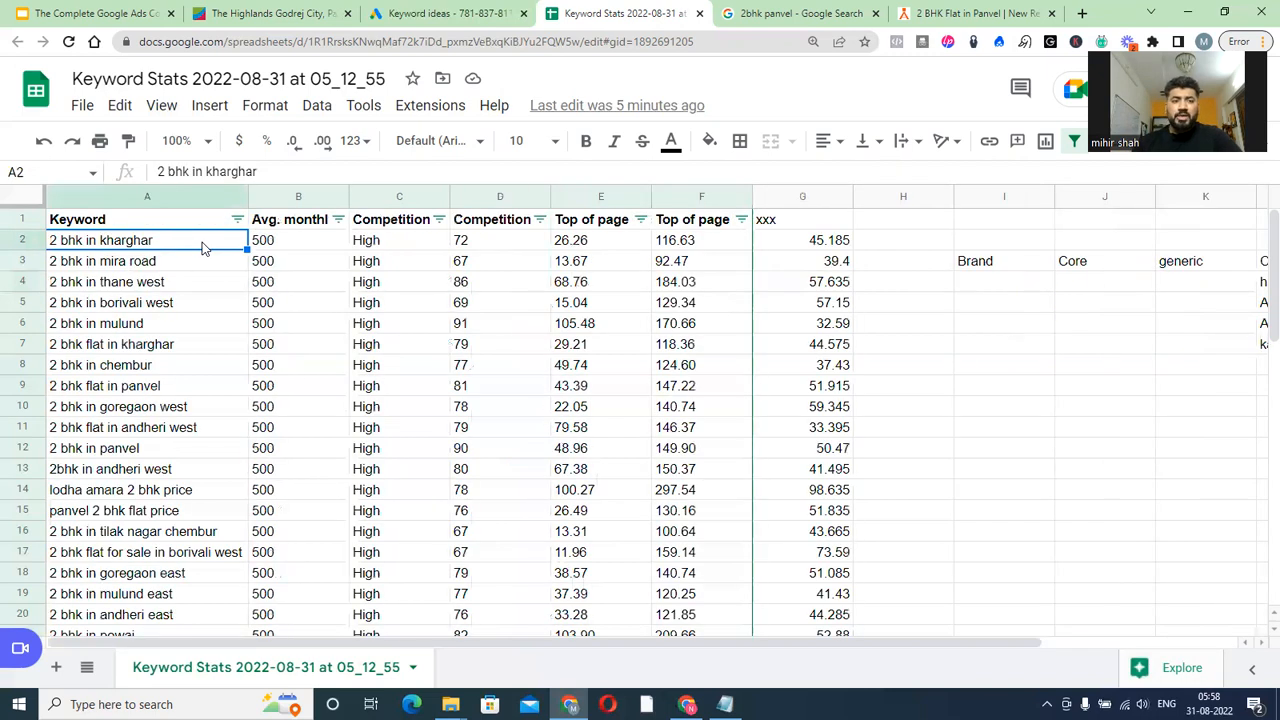
right_click(148, 198)
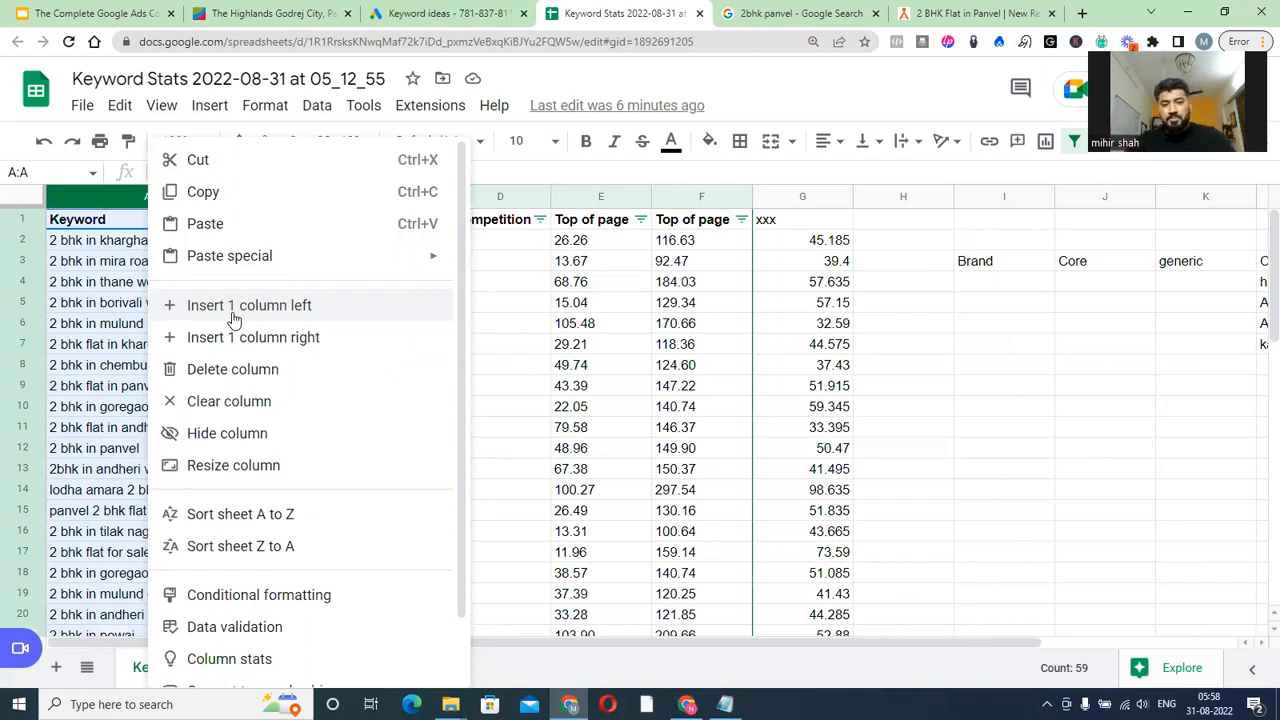
click(883, 350)
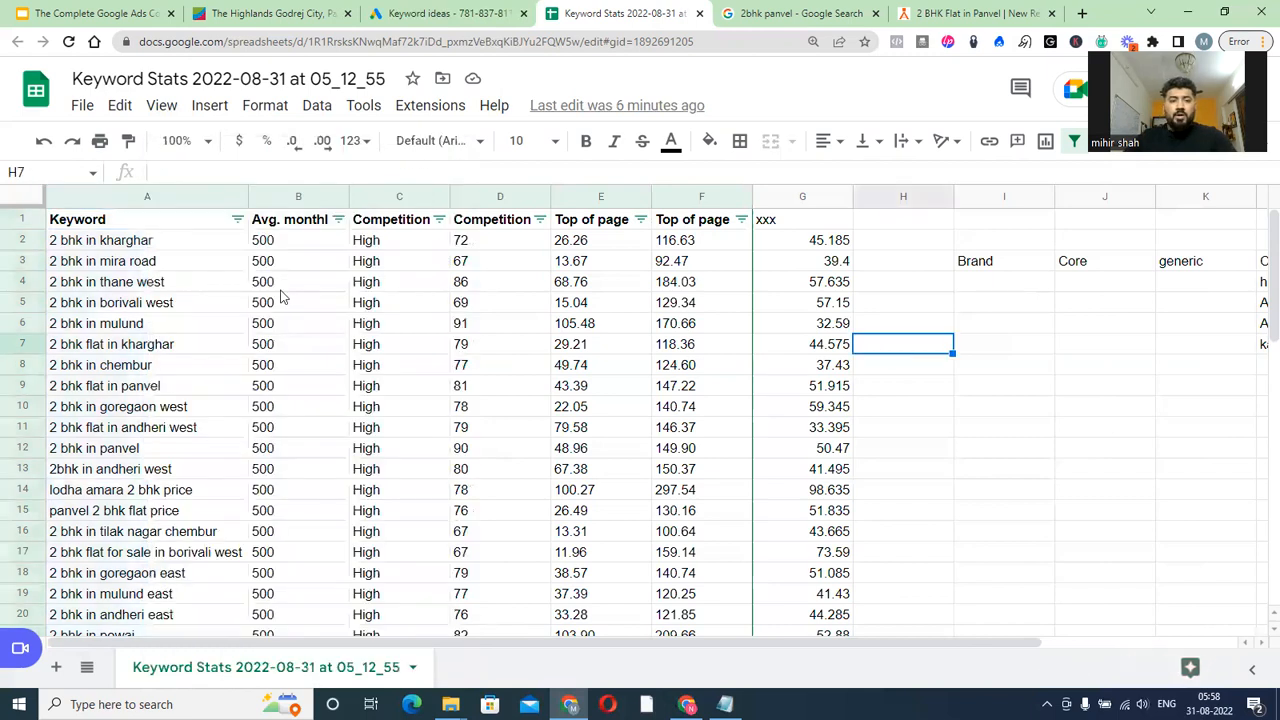
click(98, 241)
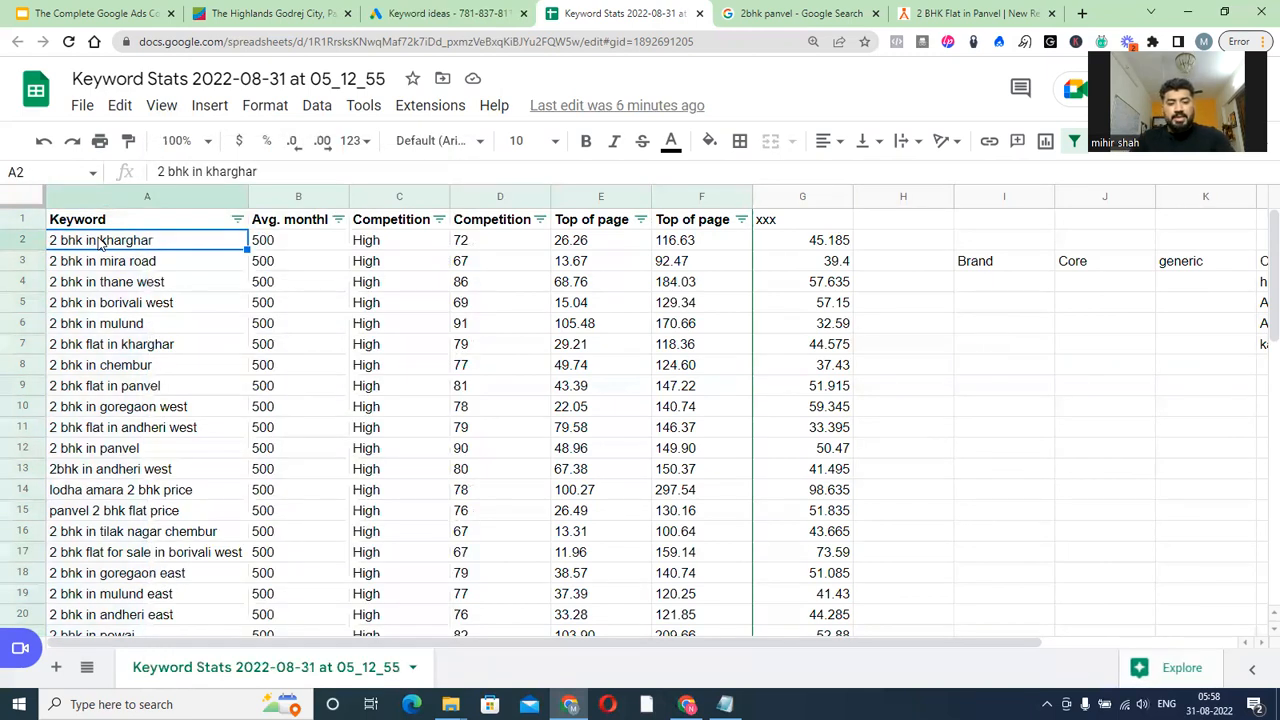
key(ctrl+shift+Down)
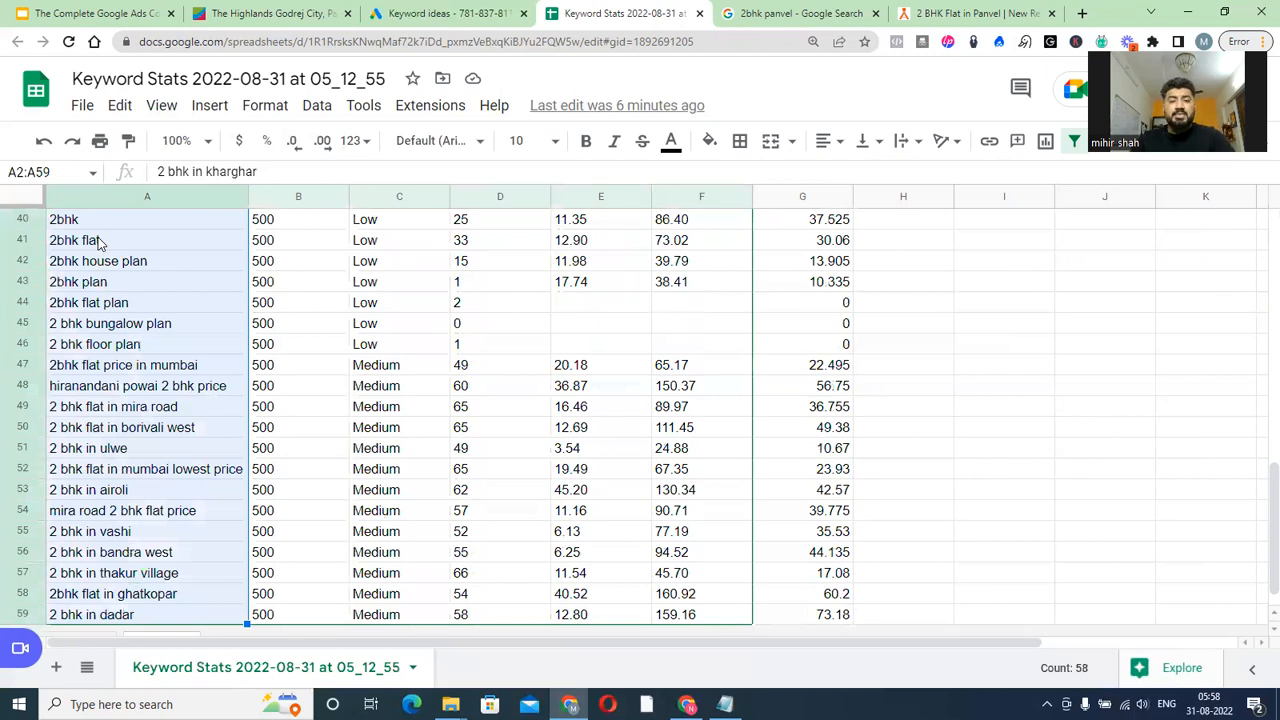
key(ctrl+Home)
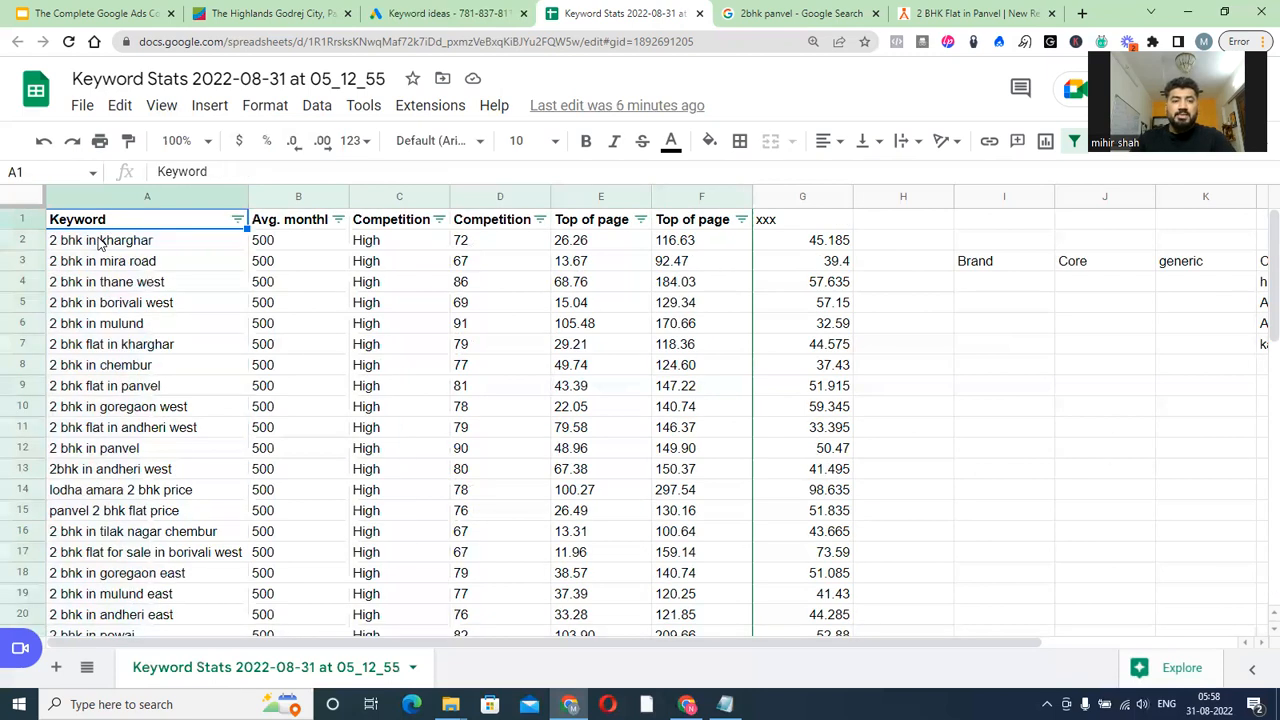
Insert a blank column before the Keyword column and enter the heading "categories" in cell A1
click(124, 198)
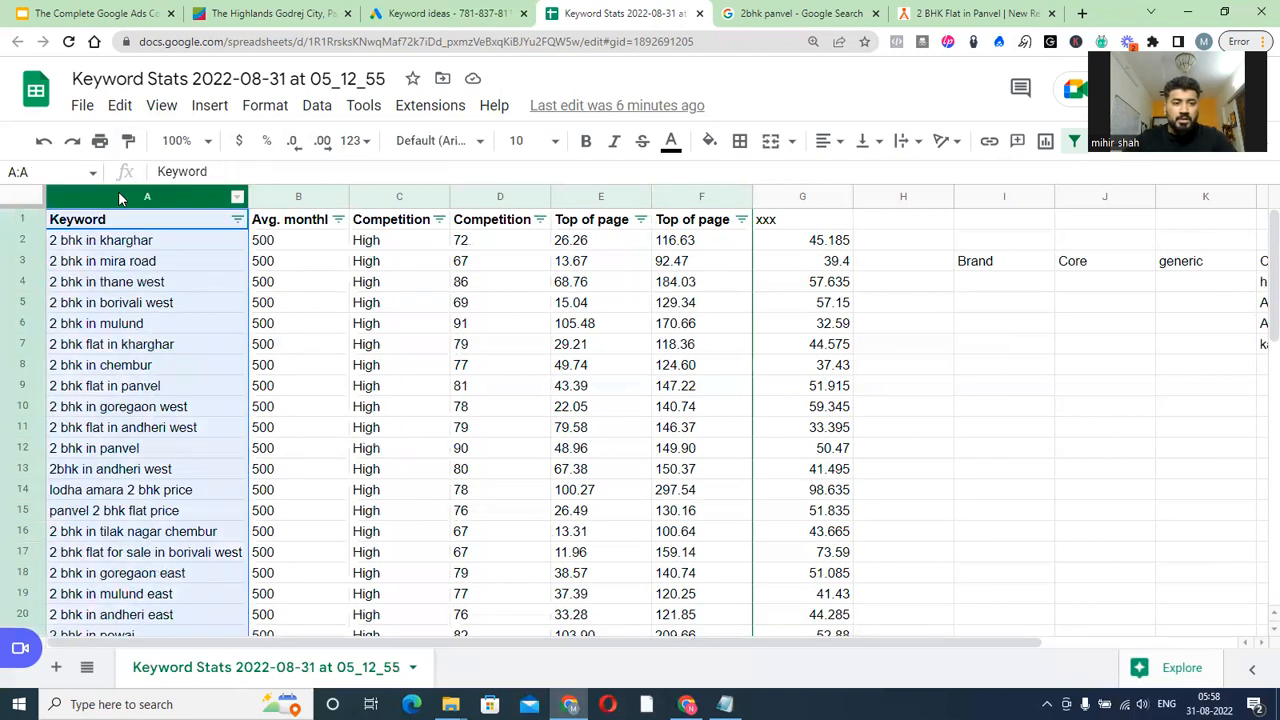
right_click(124, 198)
click(165, 304)
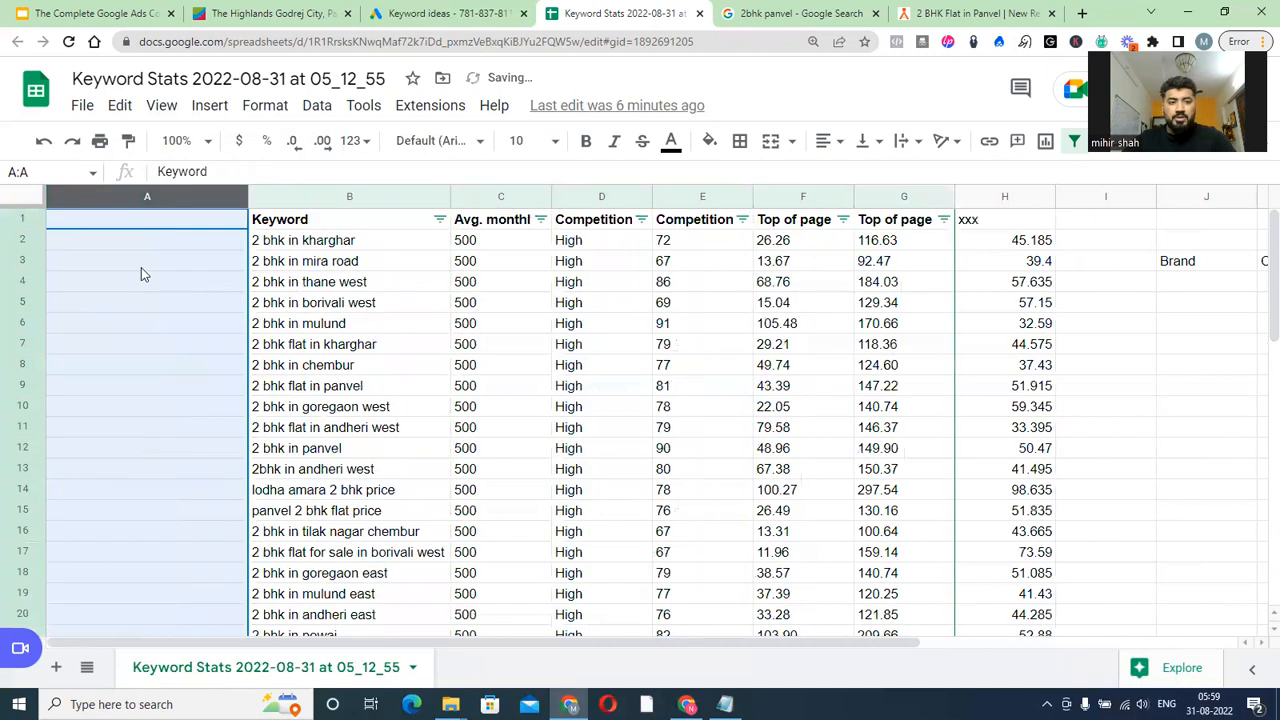
click(160, 229)
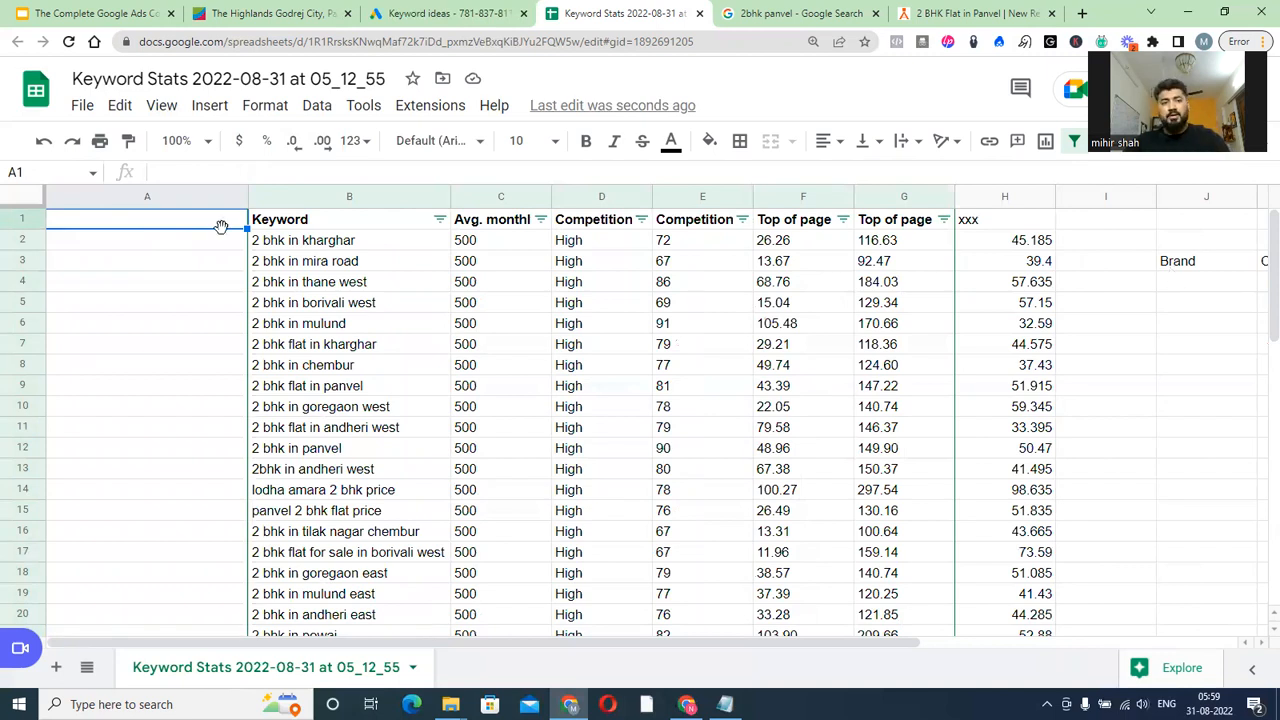
text(categories)
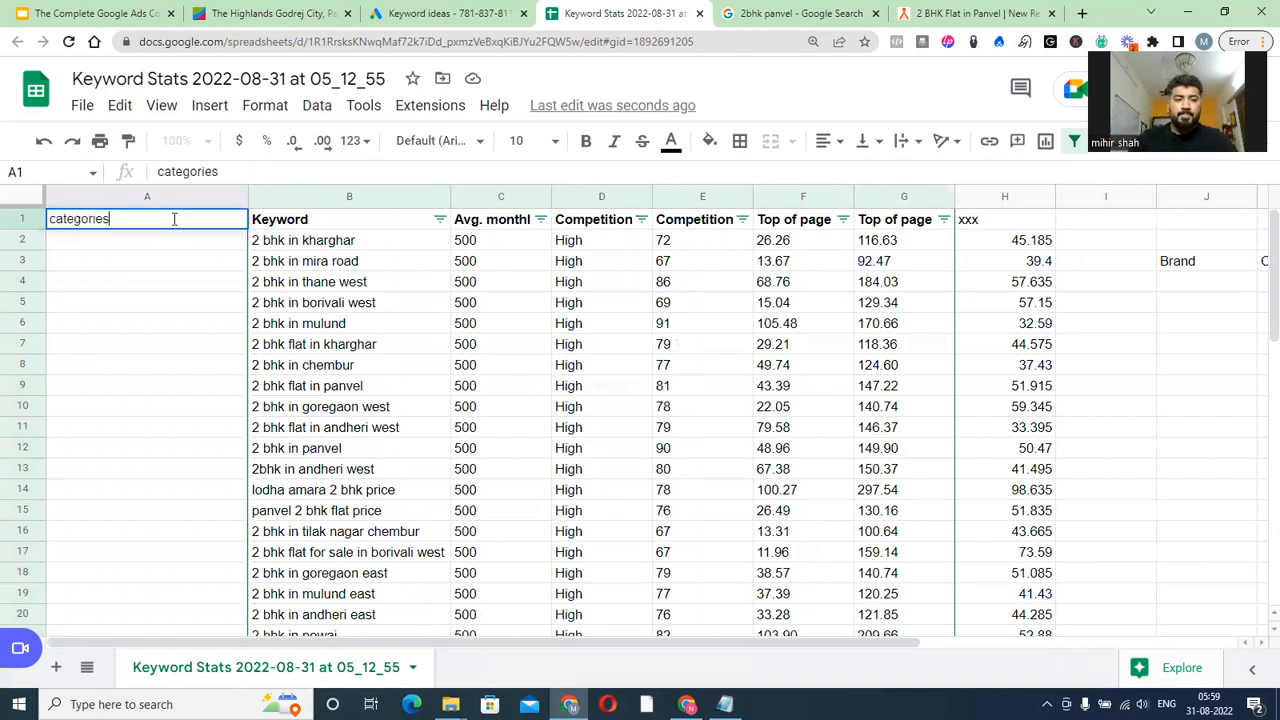
key(Return)
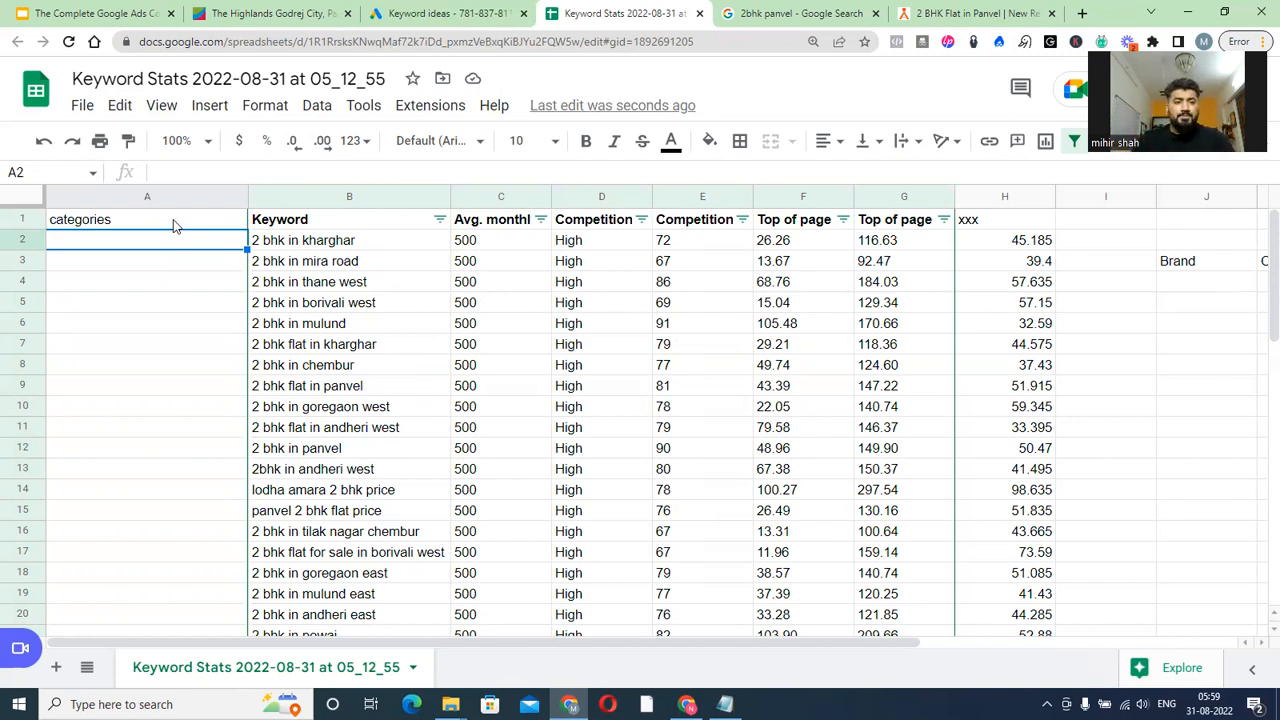
Copy "kharghar" from keyword B2, search Google in a new tab for "kharghar to powai distance", and view the Highlands project page
key(Right)
key(Left)
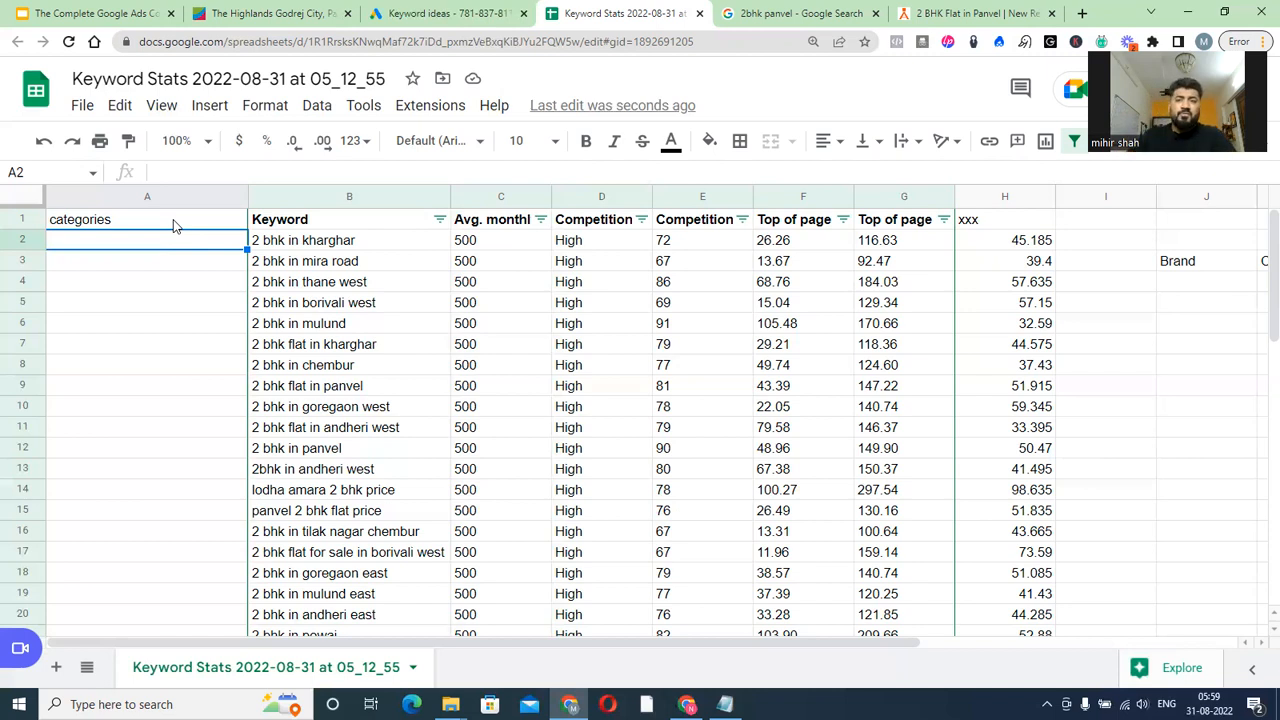
click(322, 243)
double_click(235, 171)
key(ctrl+c)
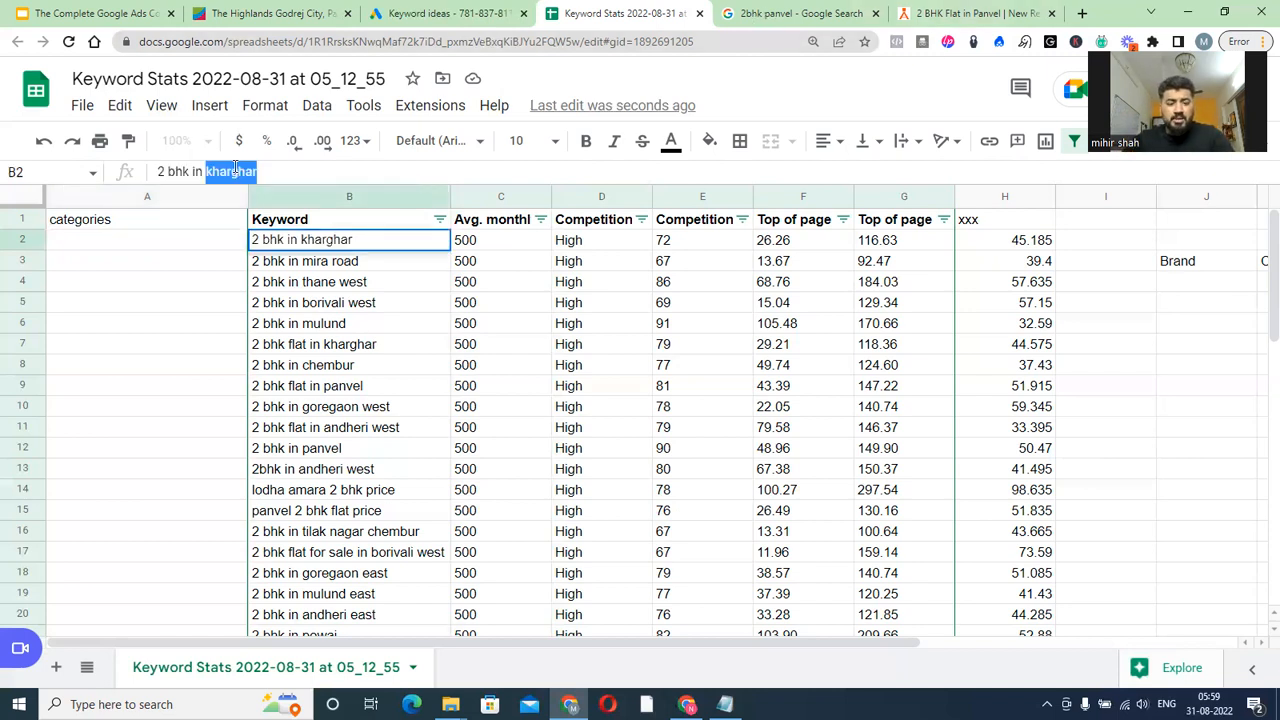
click(1085, 12)
key(ctrl+v)
text(to powai dist)
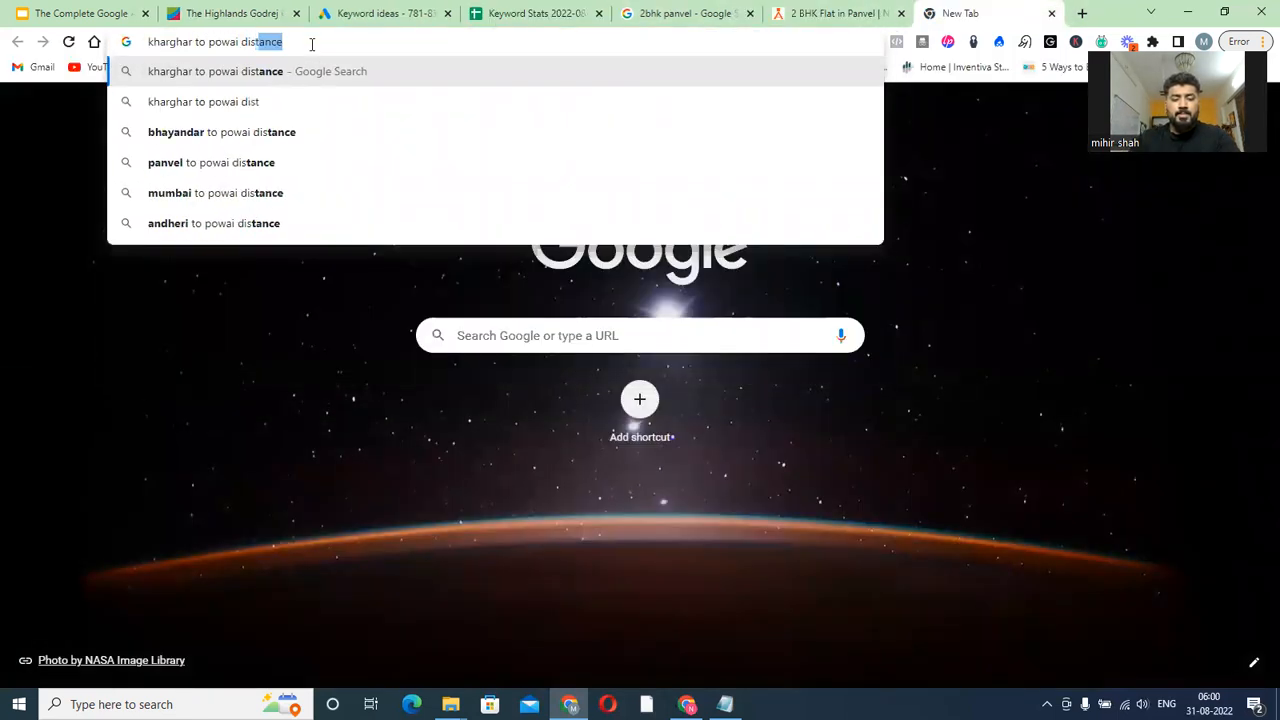
text(ance)
key(Return)
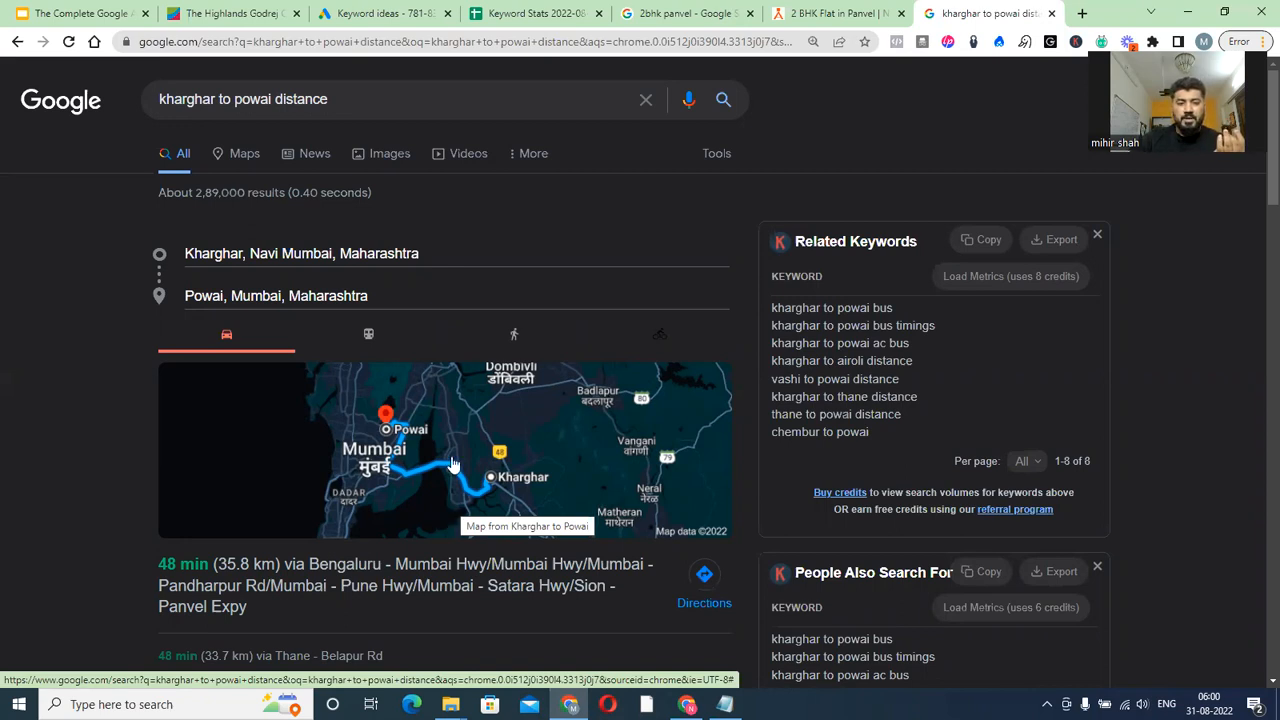
click(110, 13)
click(225, 12)
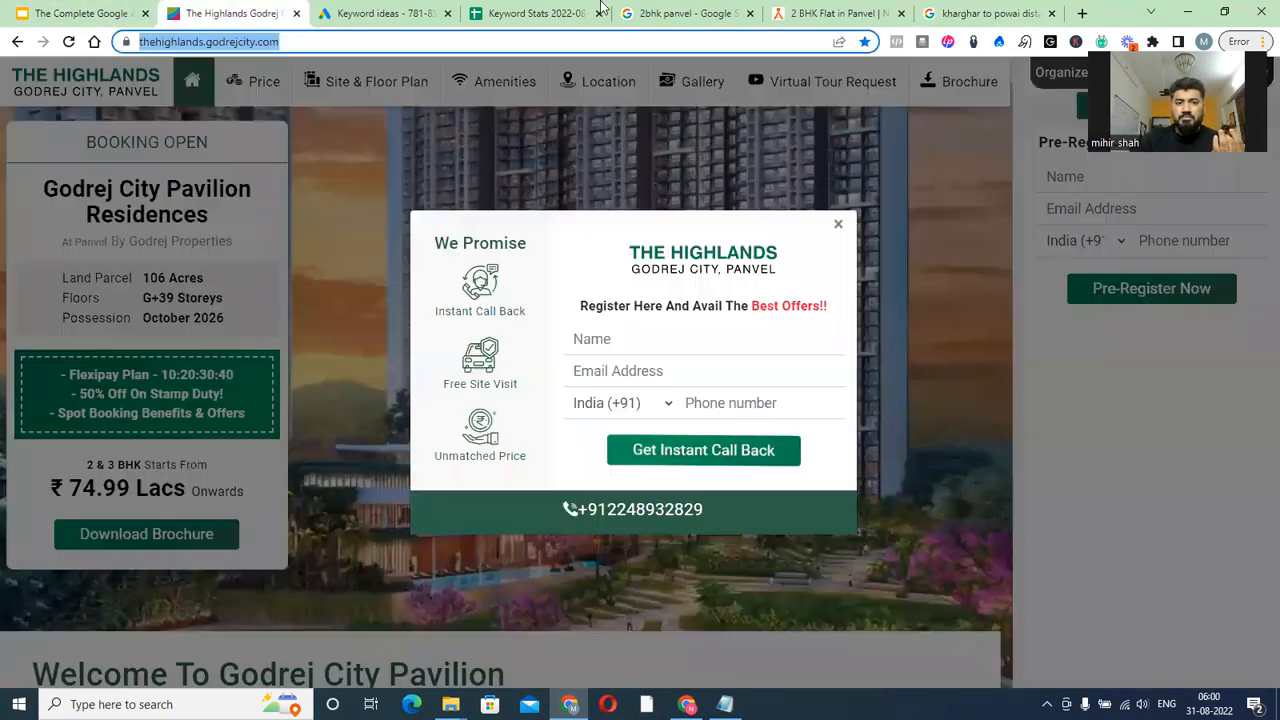
Copy "mira road" from keyword B3 in the sheet and search Google for "mira road to powai distance"
click(558, 12)
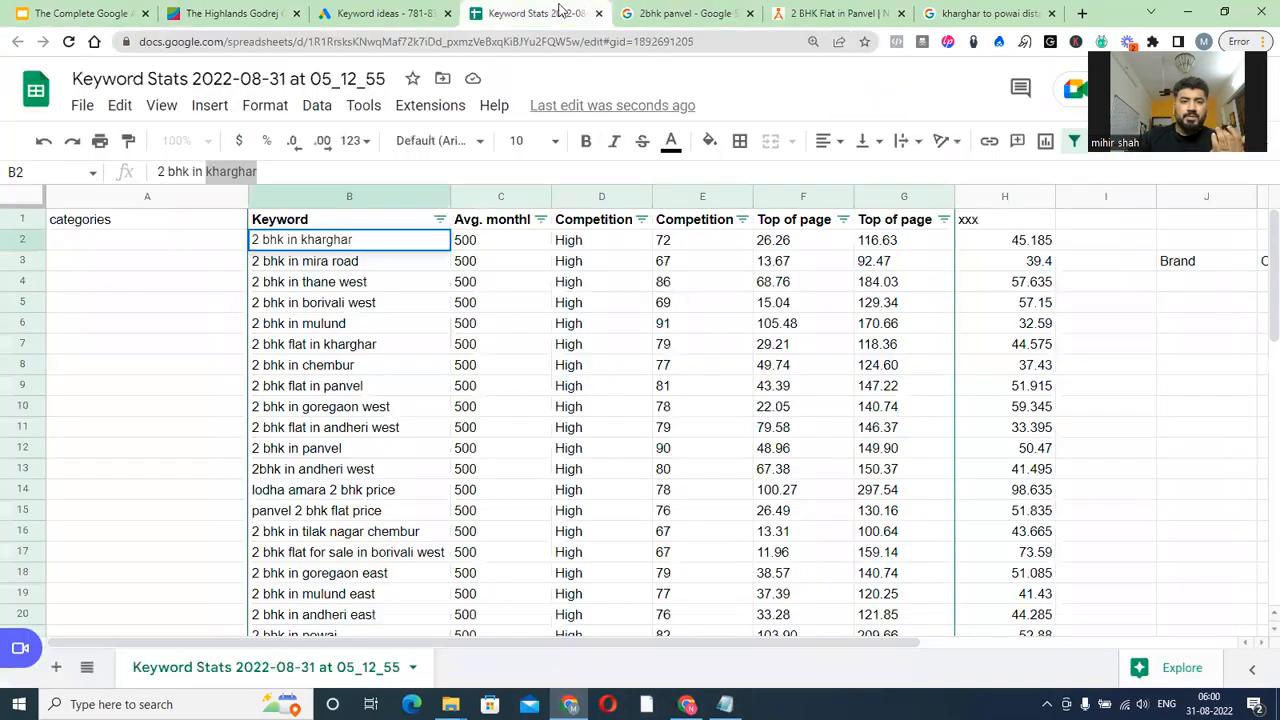
click(178, 243)
click(334, 268)
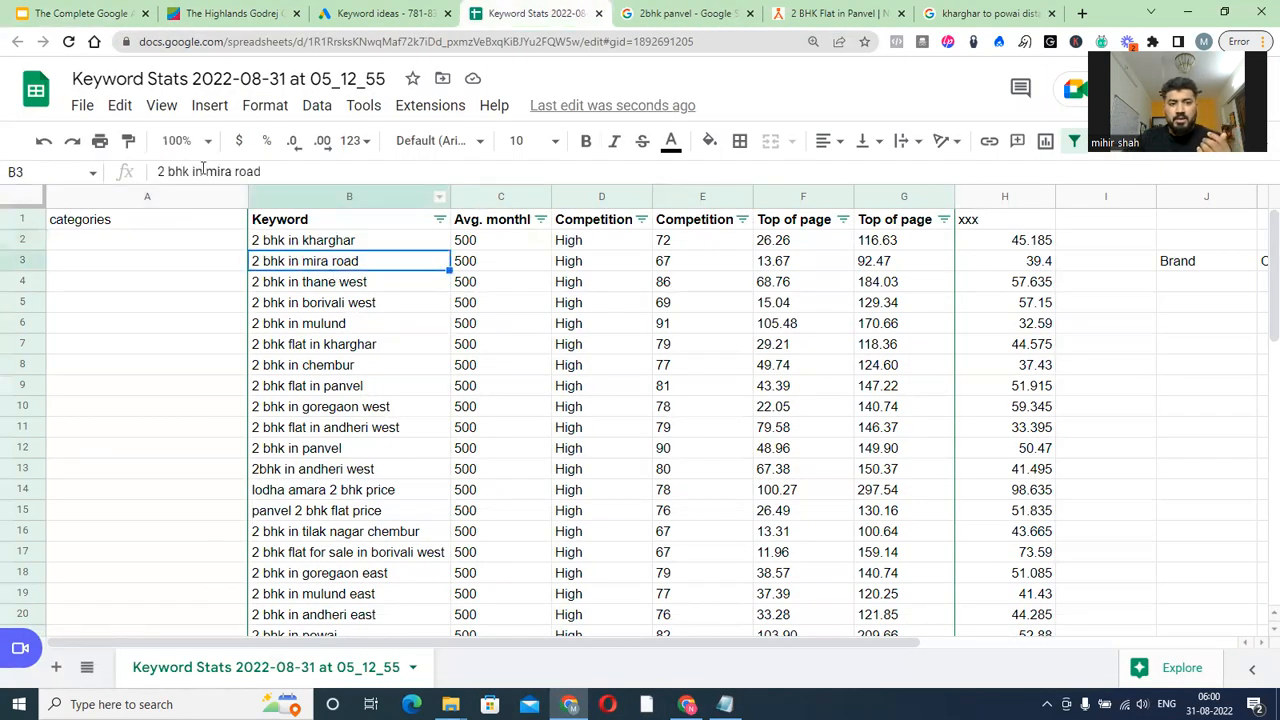
drag(205, 171, 262, 171)
key(ctrl+c)
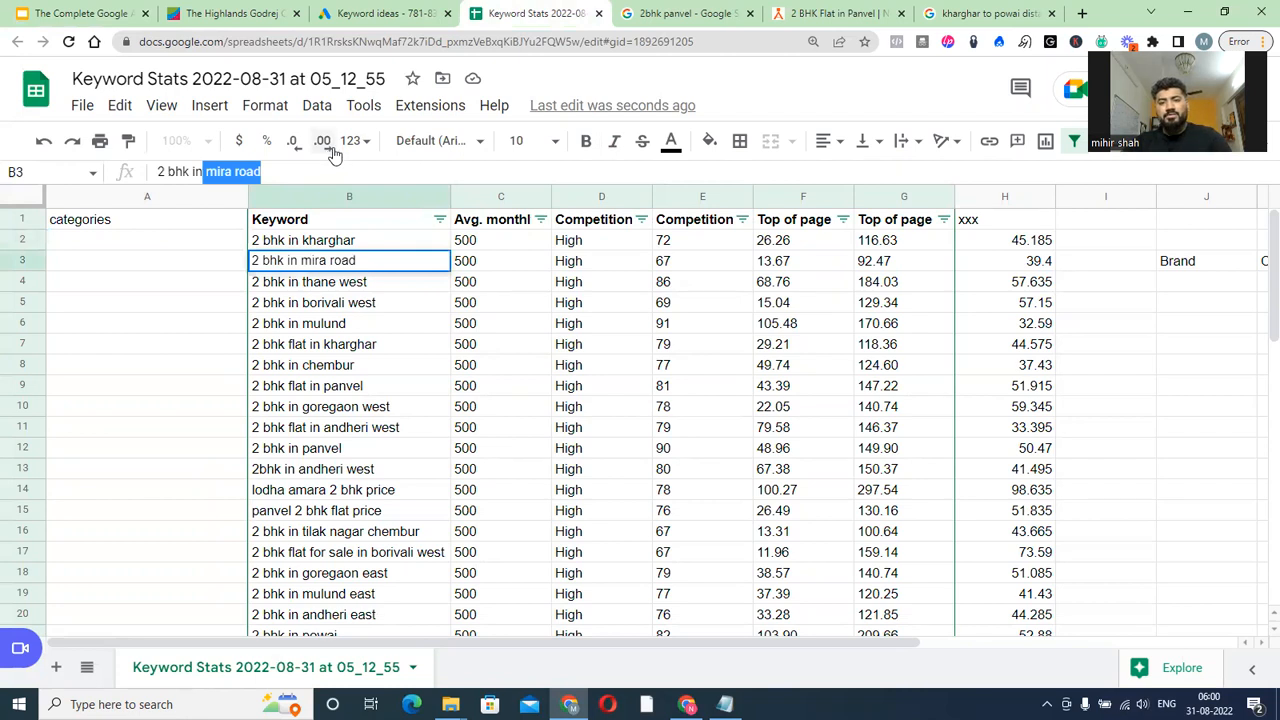
click(937, 11)
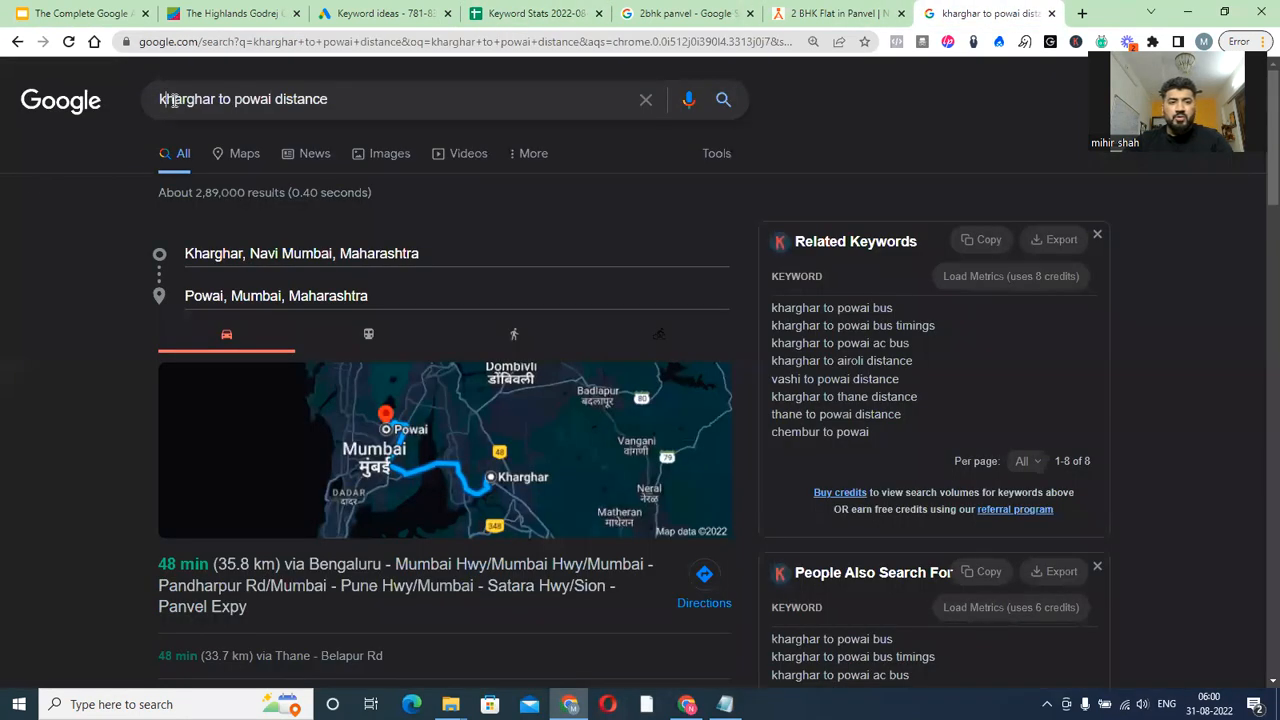
click(168, 101)
double_click(172, 100)
key(ctrl+v)
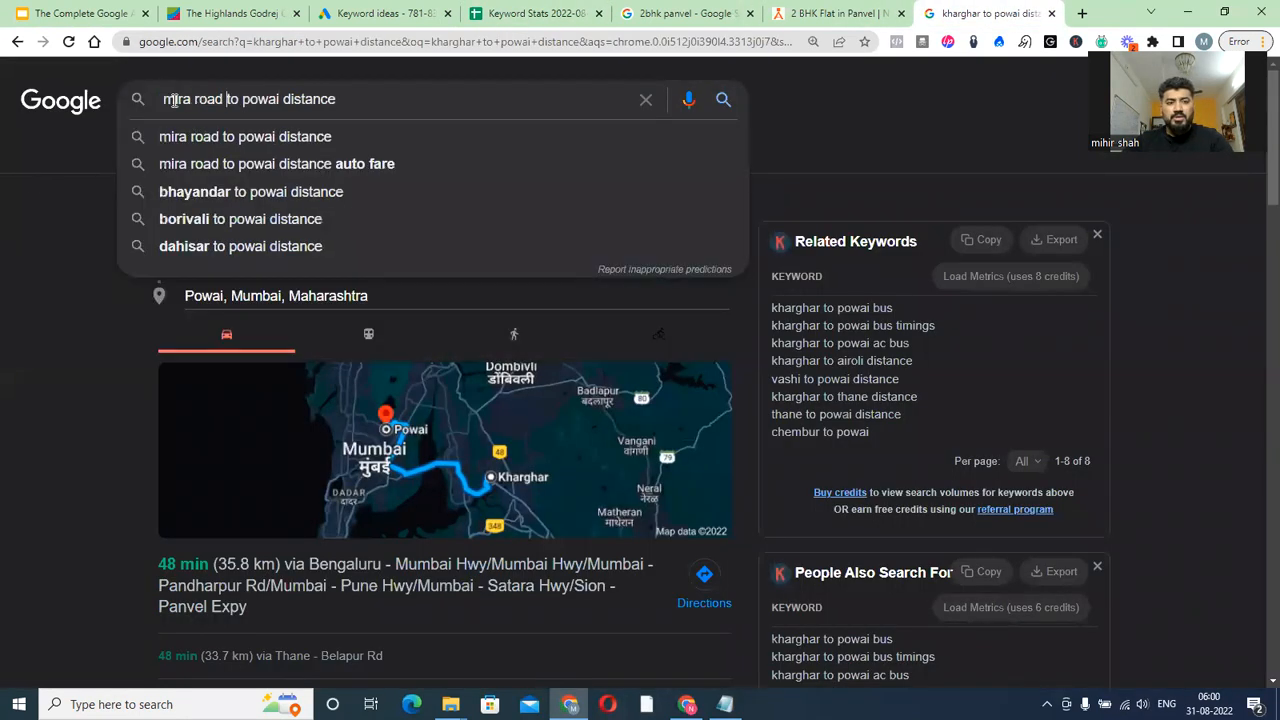
key(Return)
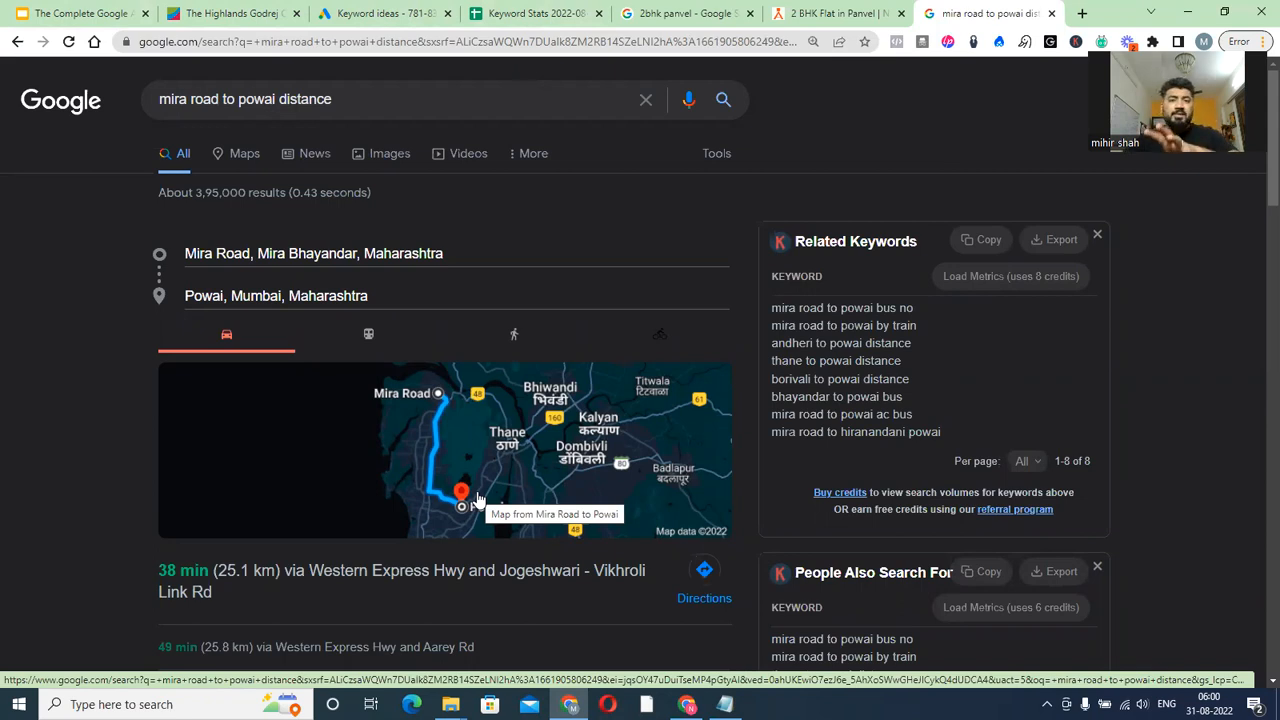
Return to the keyword sheet and enter the category "Core" in cell A2 for "2 bhk in kharghar"
click(530, 13)
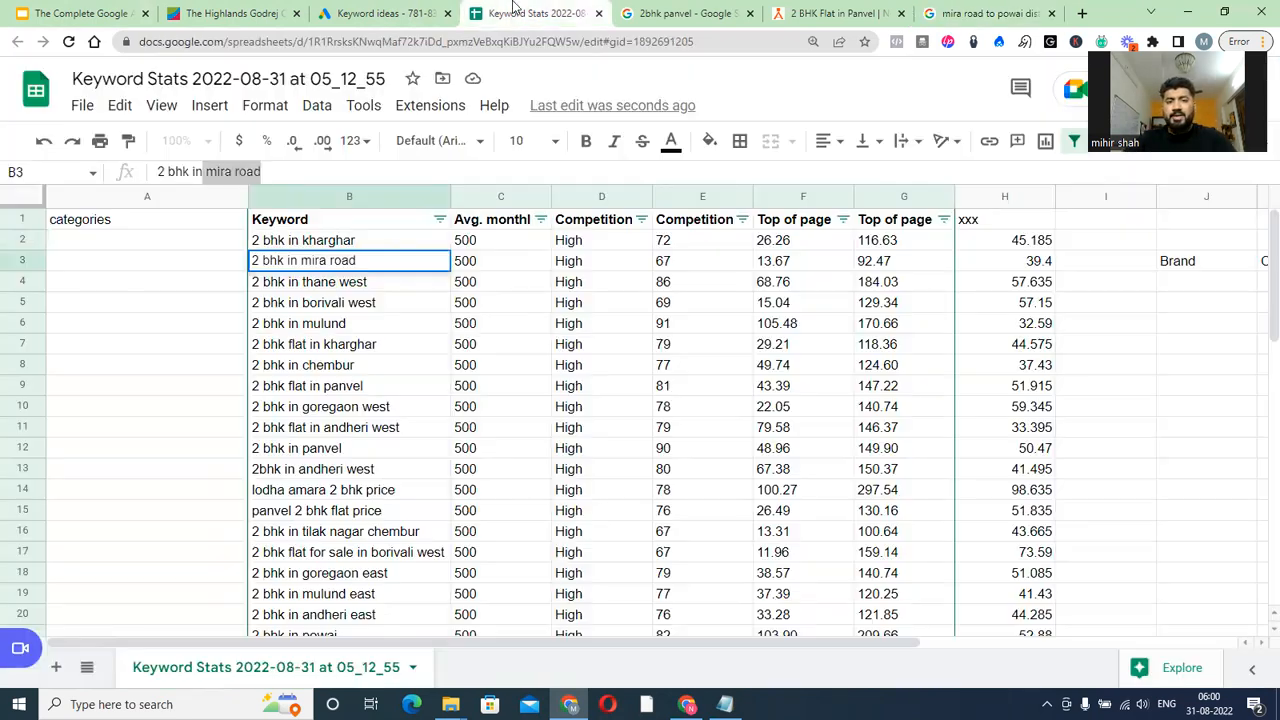
click(117, 249)
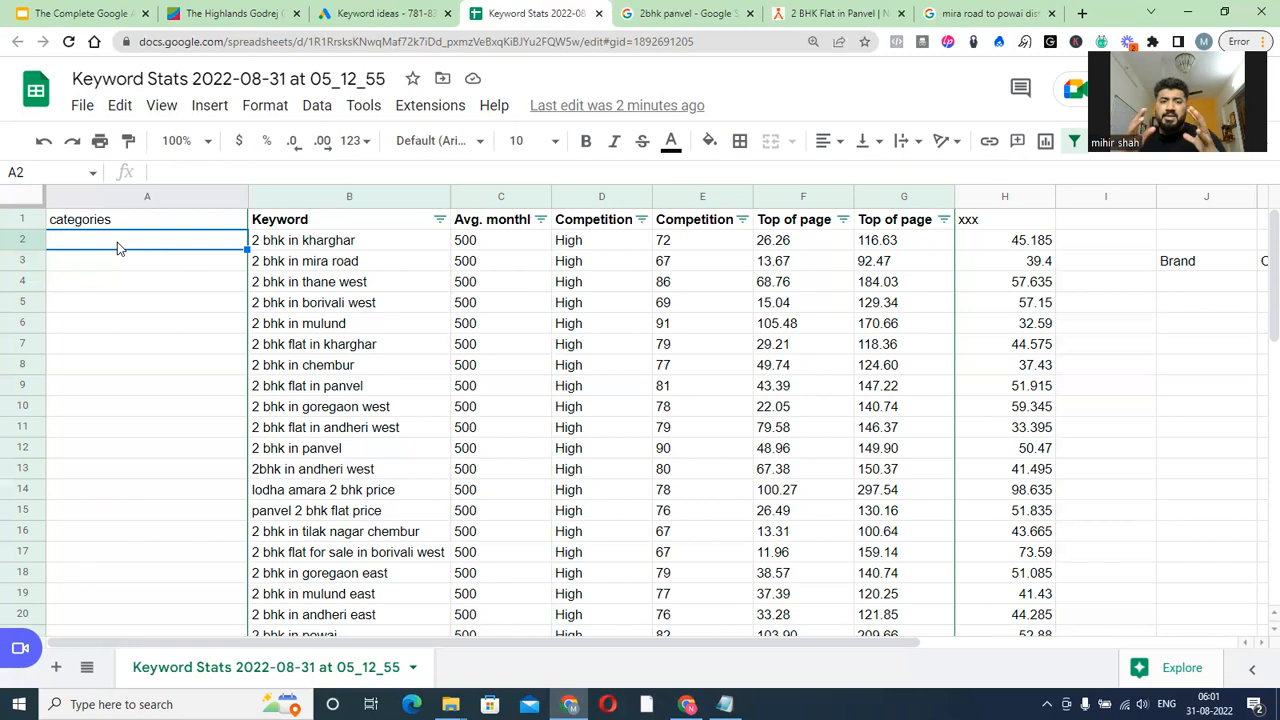
text(Core)
key(Return)
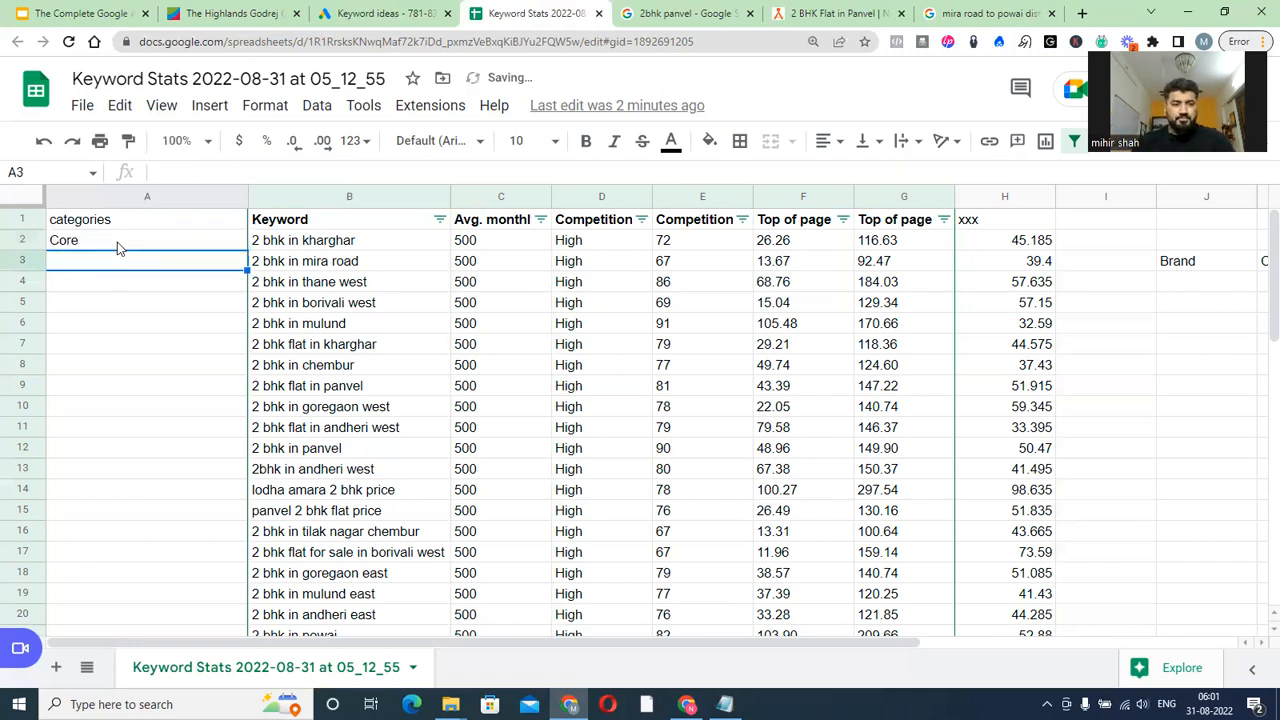
Copy "Core" from cell A2 into cells A3:A5 and A7:A13 to categorize those location keywords
click(117, 248)
key(ctrl+c)
key(Down)
key(ctrl+v)
key(Down)
key(ctrl+v)
key(Down)
key(ctrl+v)
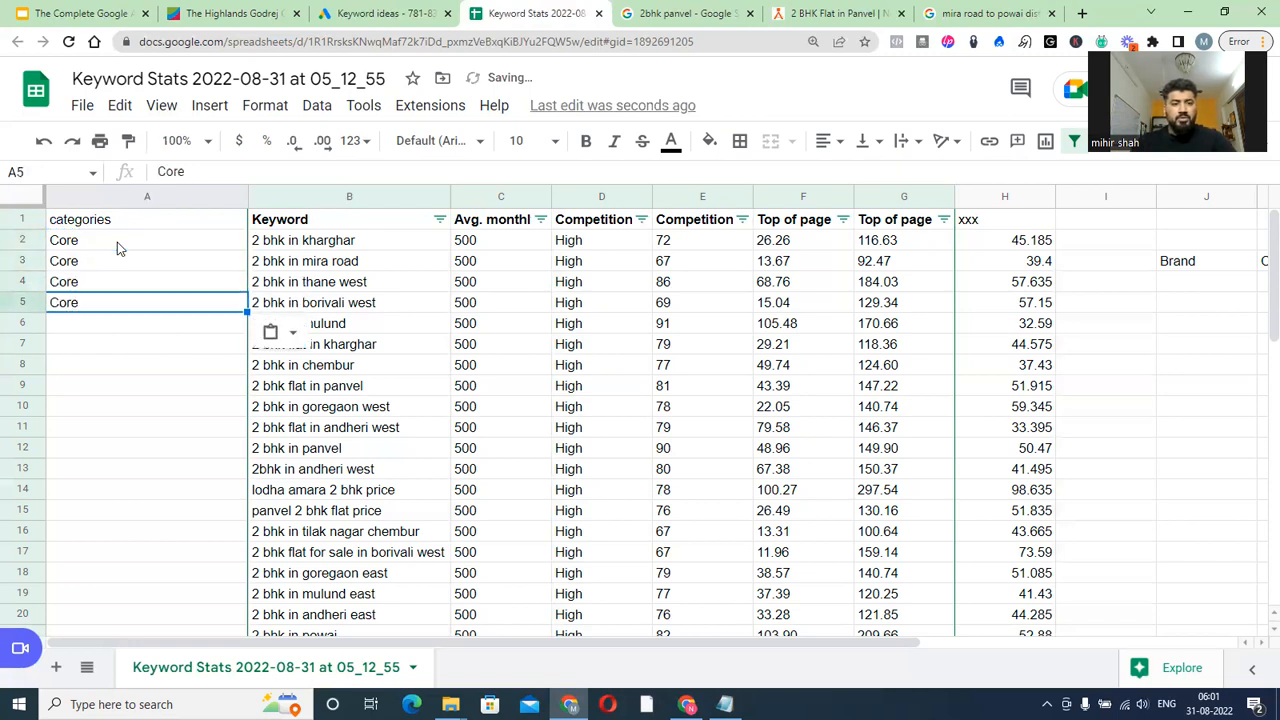
key(Down)
key(Down)
key(ctrl+v)
key(Down)
key(ctrl+v)
key(Down)
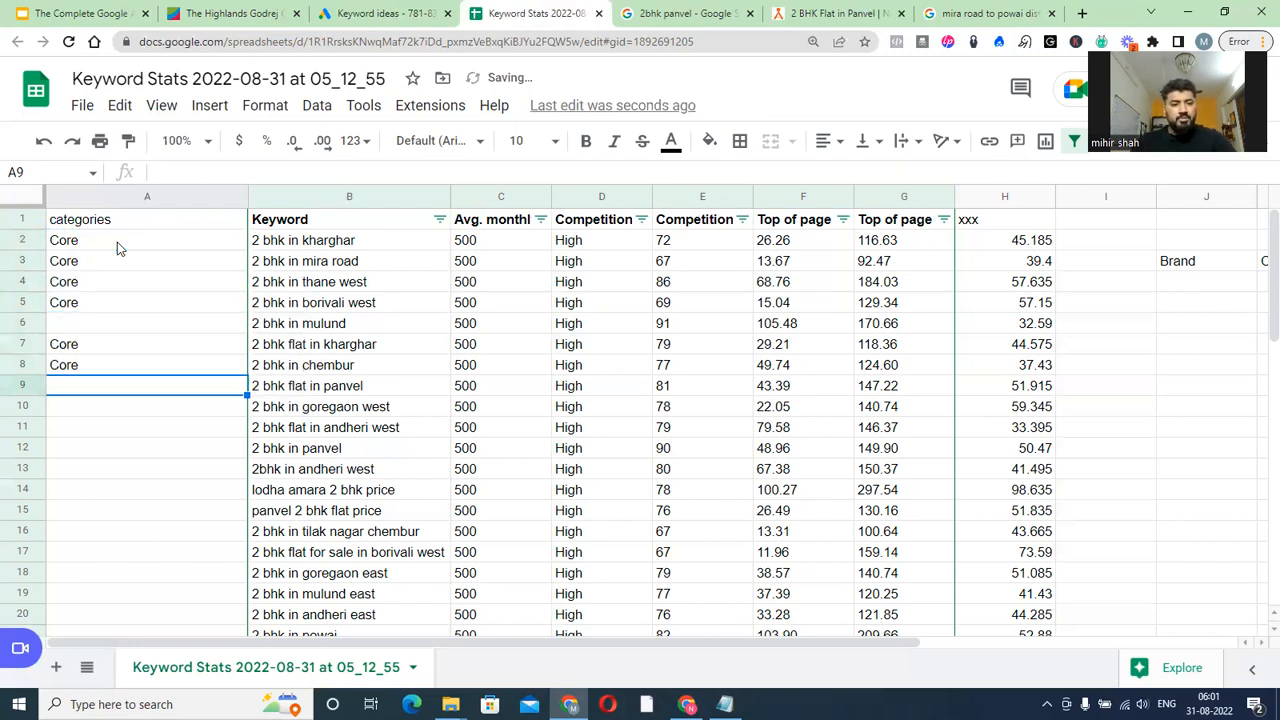
key(ctrl+v)
key(Down)
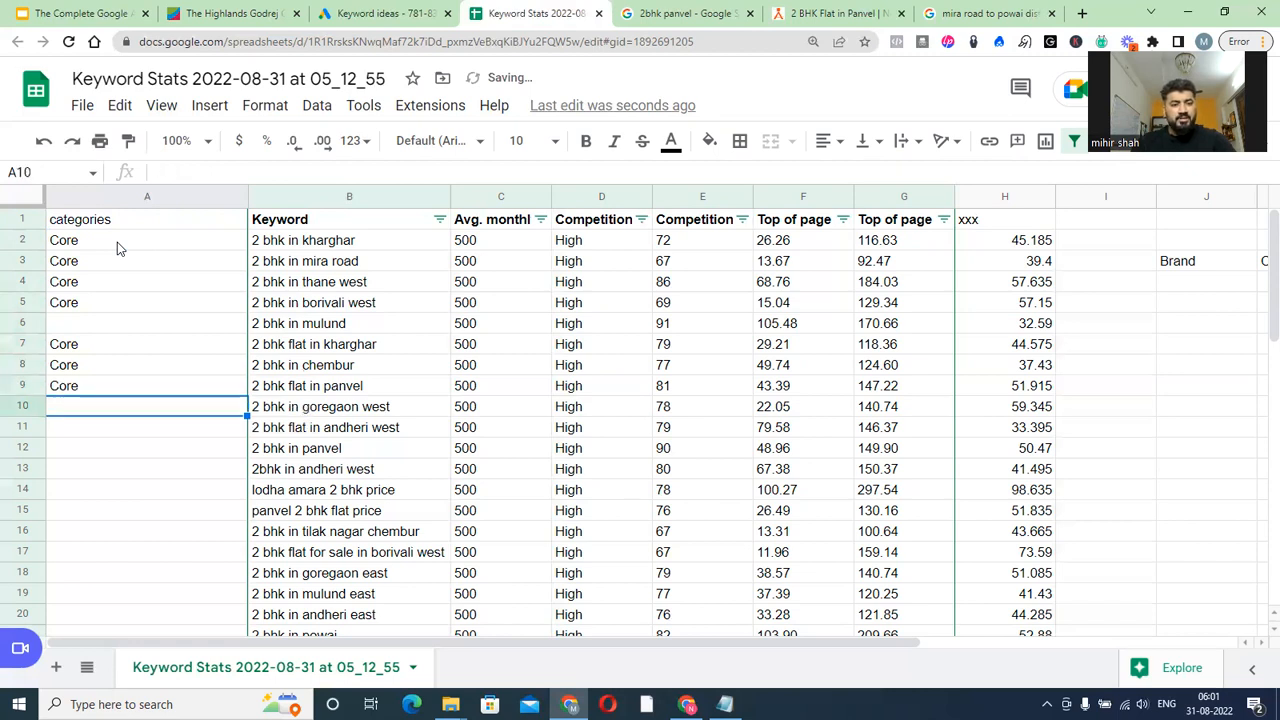
key(ctrl+v)
key(Down)
key(ctrl+v)
key(Down)
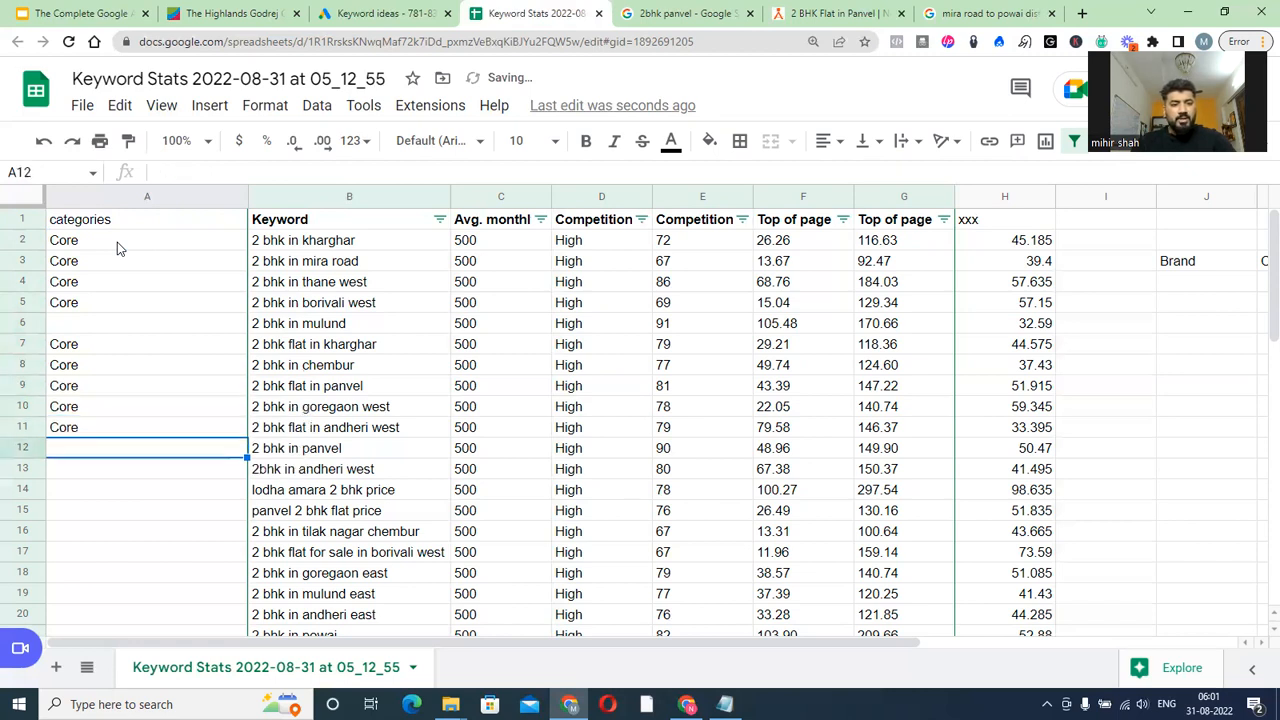
key(ctrl+v)
key(Down)
key(ctrl+v)
key(Down)
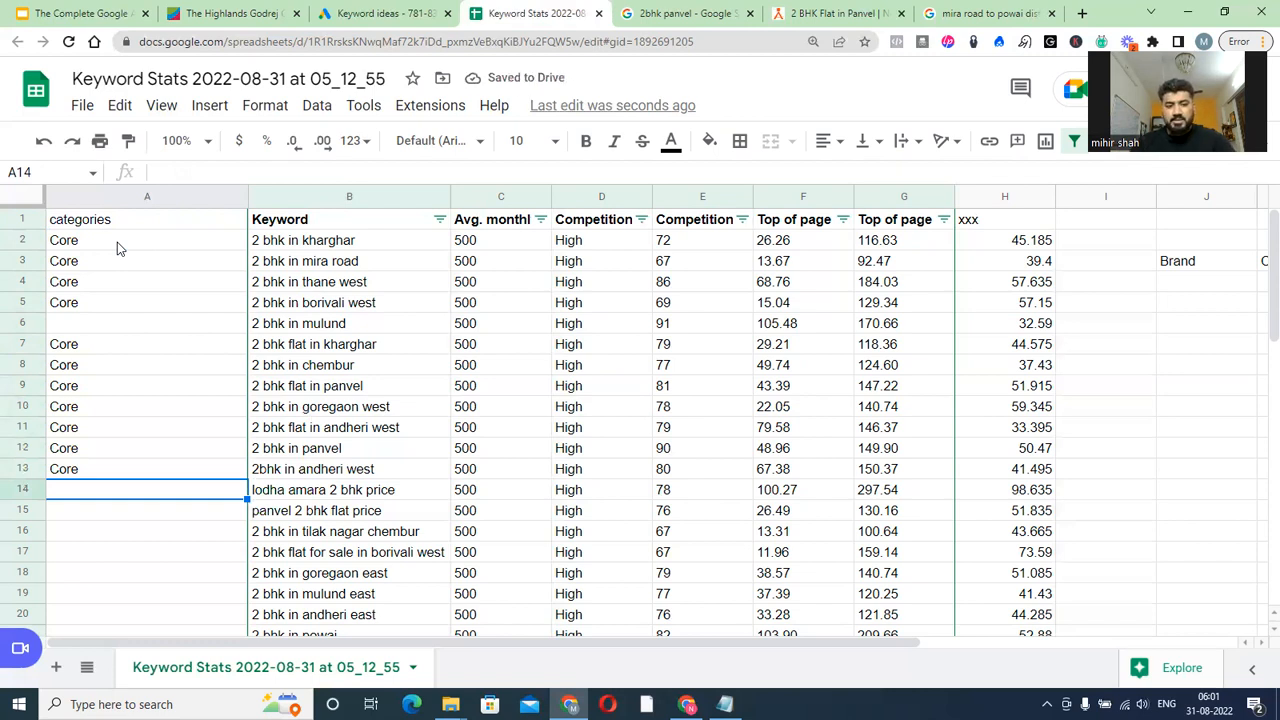
Enter the category "Competitor" in cell A14 for the keyword "lodha amara 2 bhk price"
text(Com)
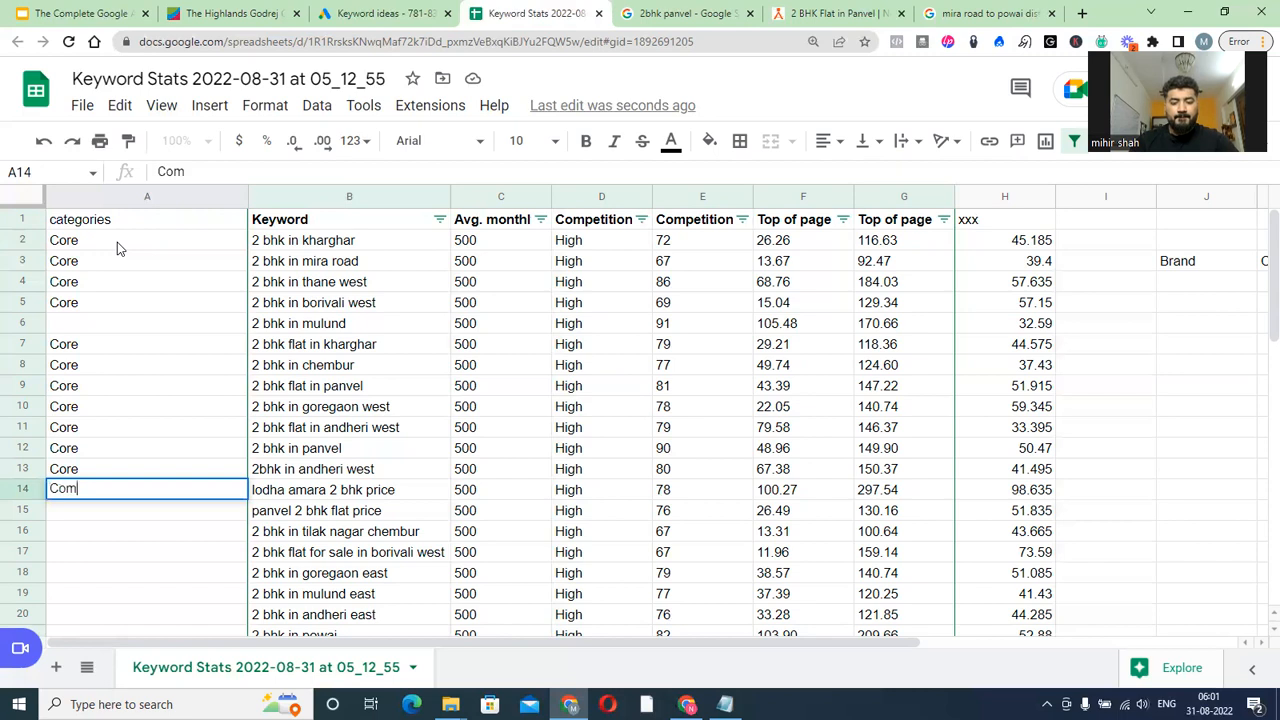
text(petitor)
key(Return)
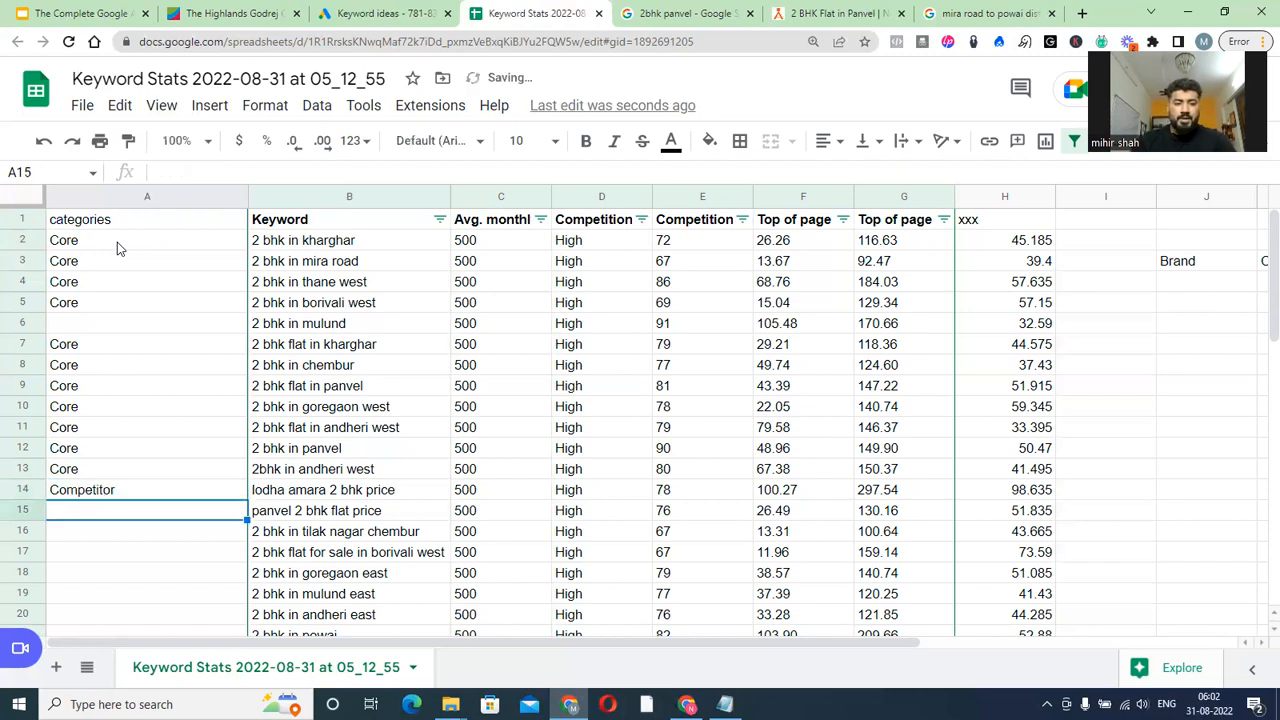
Copy "Core" from cell A13 into cells A15:A21 for the location keywords from "panvel 2 bhk flat price" to "2 bhk in powai"
key(Up)
key(Up)
key(ctrl+c)
key(Down)
key(Down)
key(ctrl+v)
key(Down)
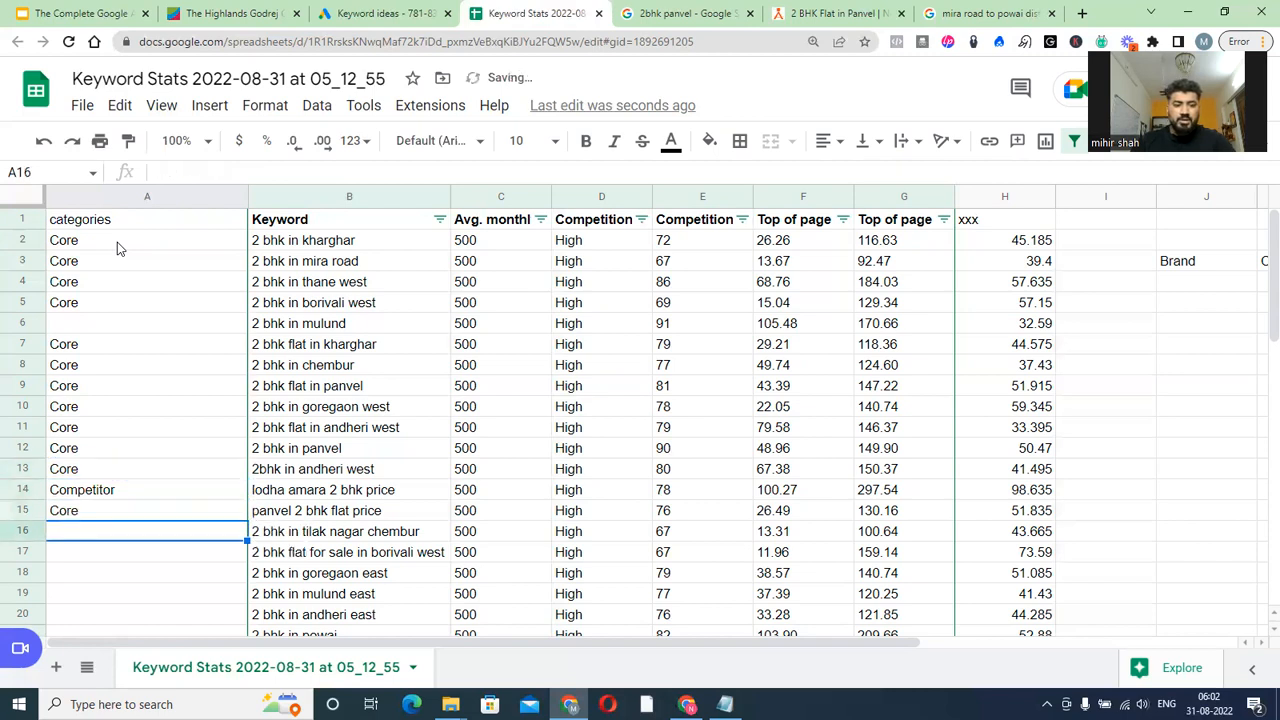
key(ctrl+v)
key(Down)
key(ctrl+v)
key(Down)
key(ctrl+v)
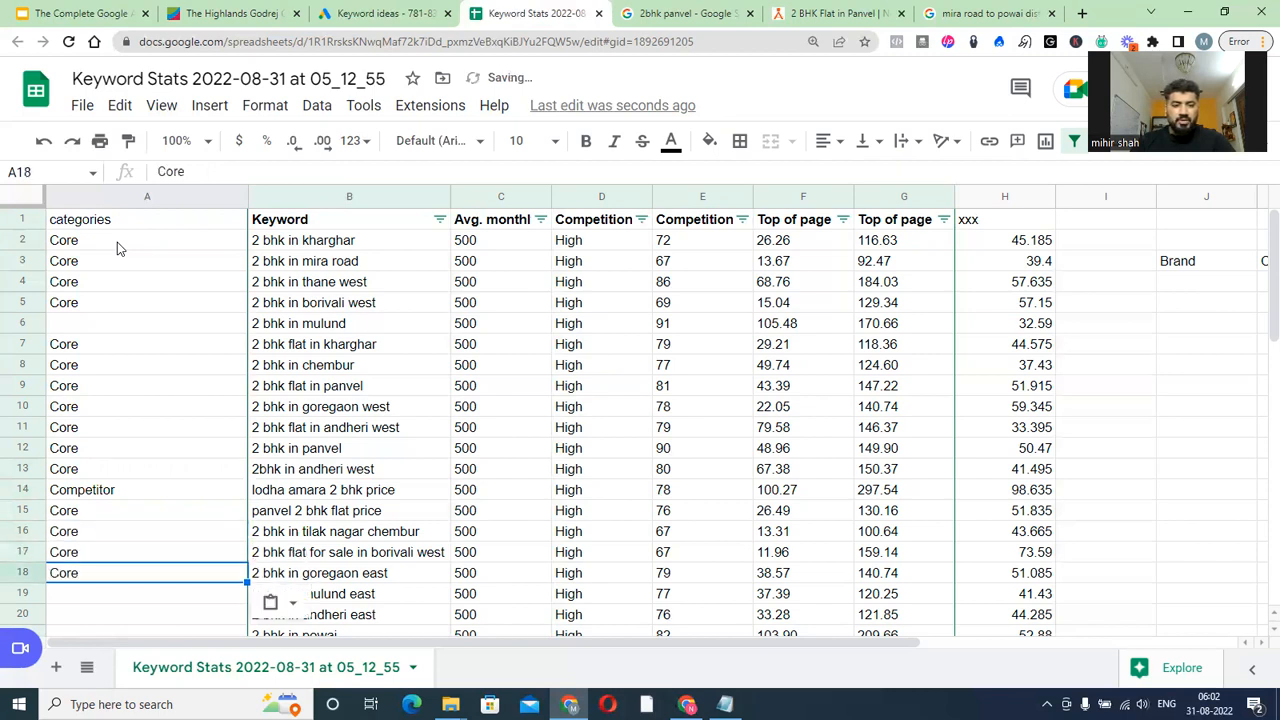
key(Down)
key(ctrl+v)
key(Down)
key(ctrl+v)
key(Down)
key(ctrl+v)
key(Down)
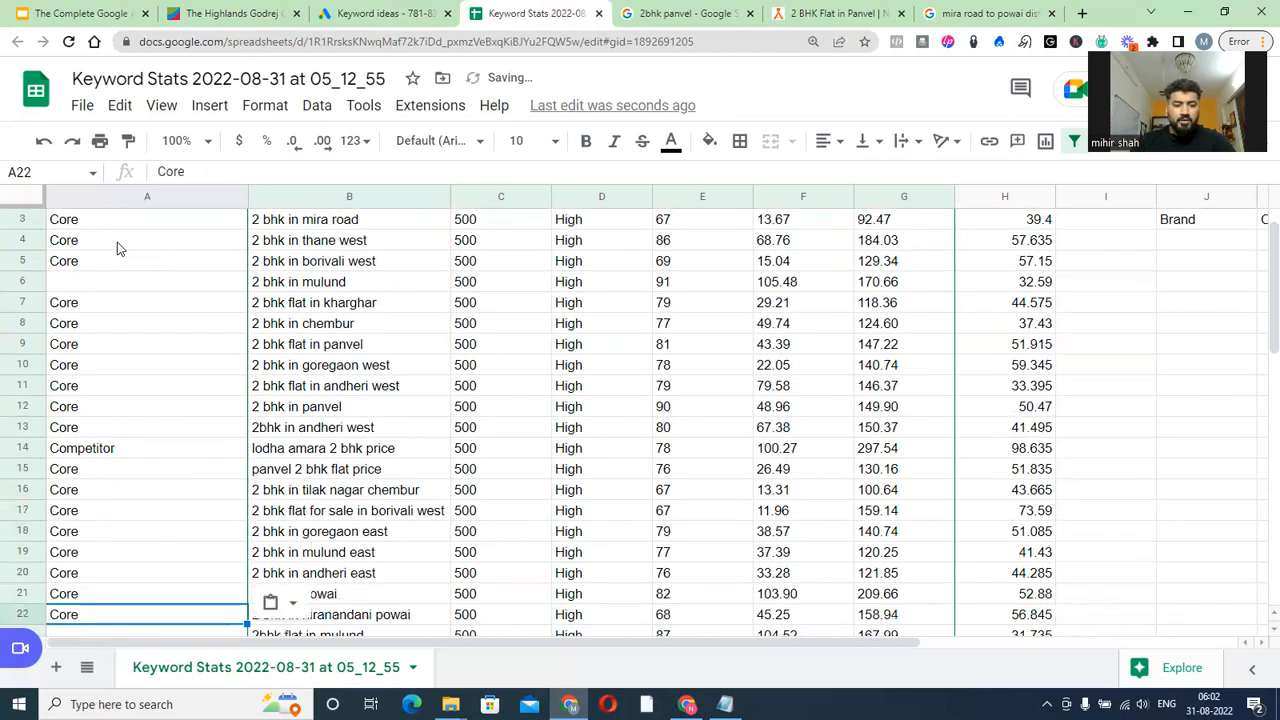
Set the category in cell A22 to "Competitor" for the keyword "2 bhk in hiranandani powai"
key(ctrl+v)
text(C)
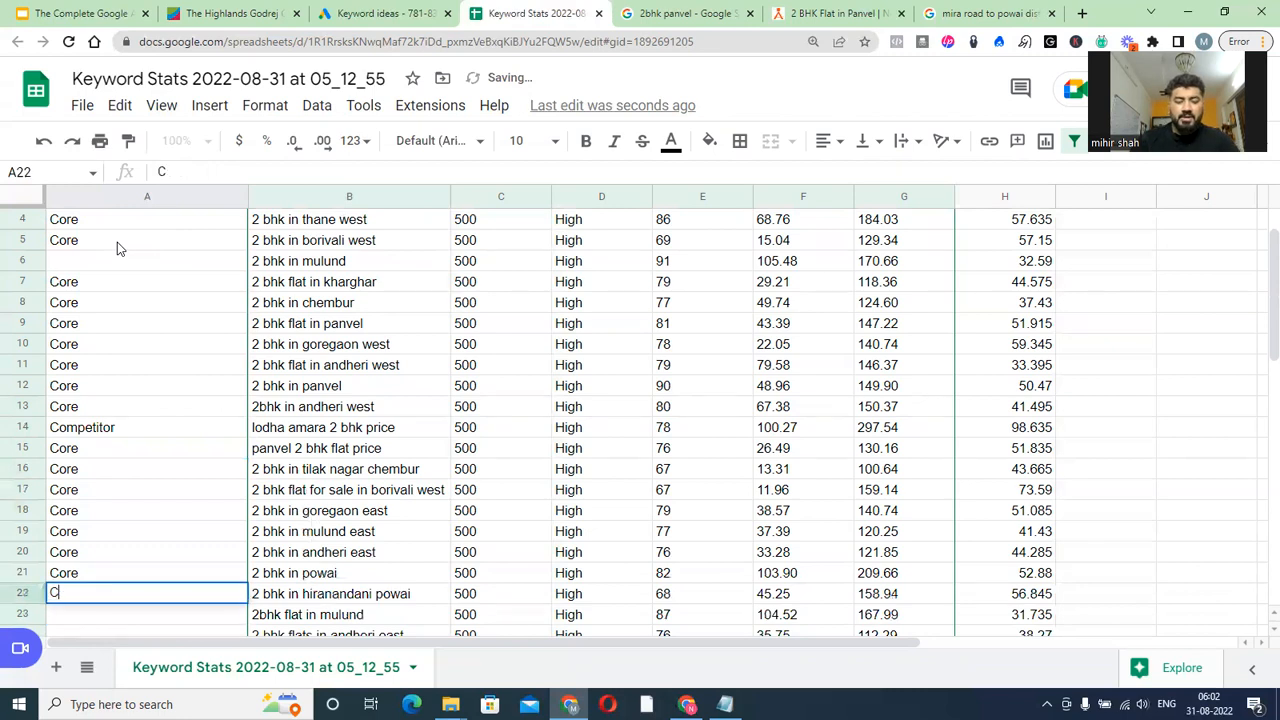
text(ompetitor)
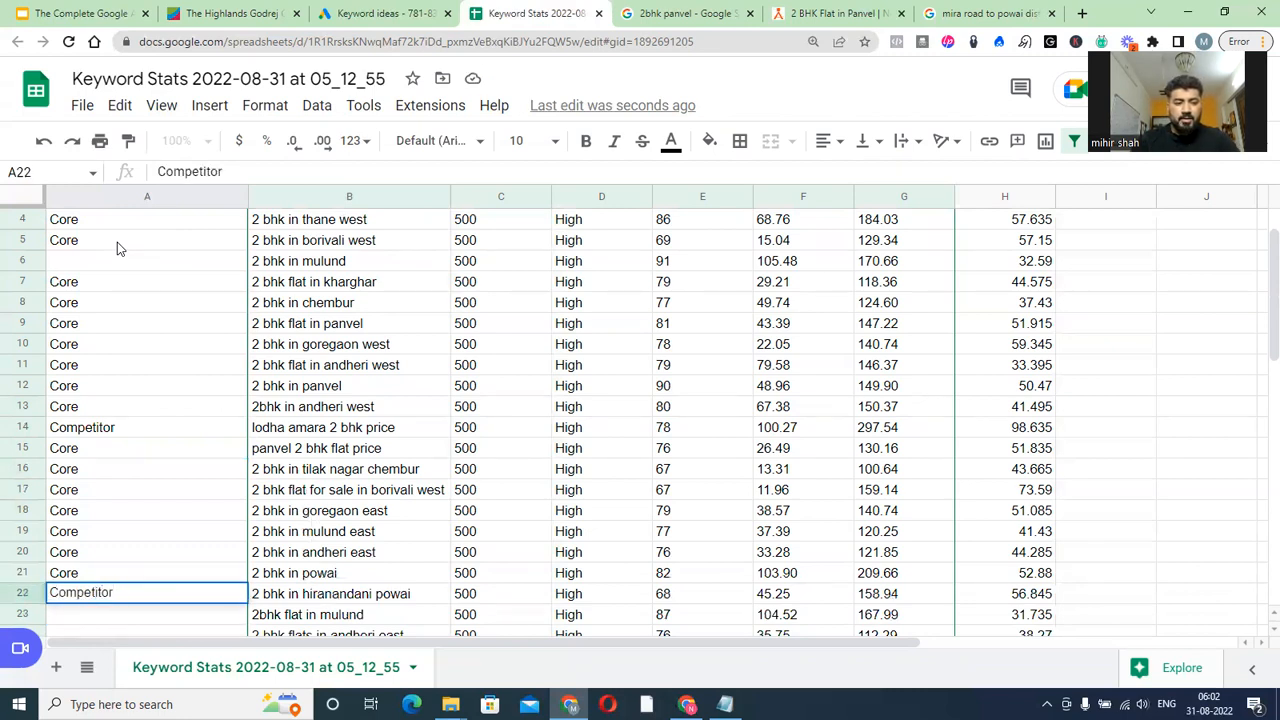
key(Return)
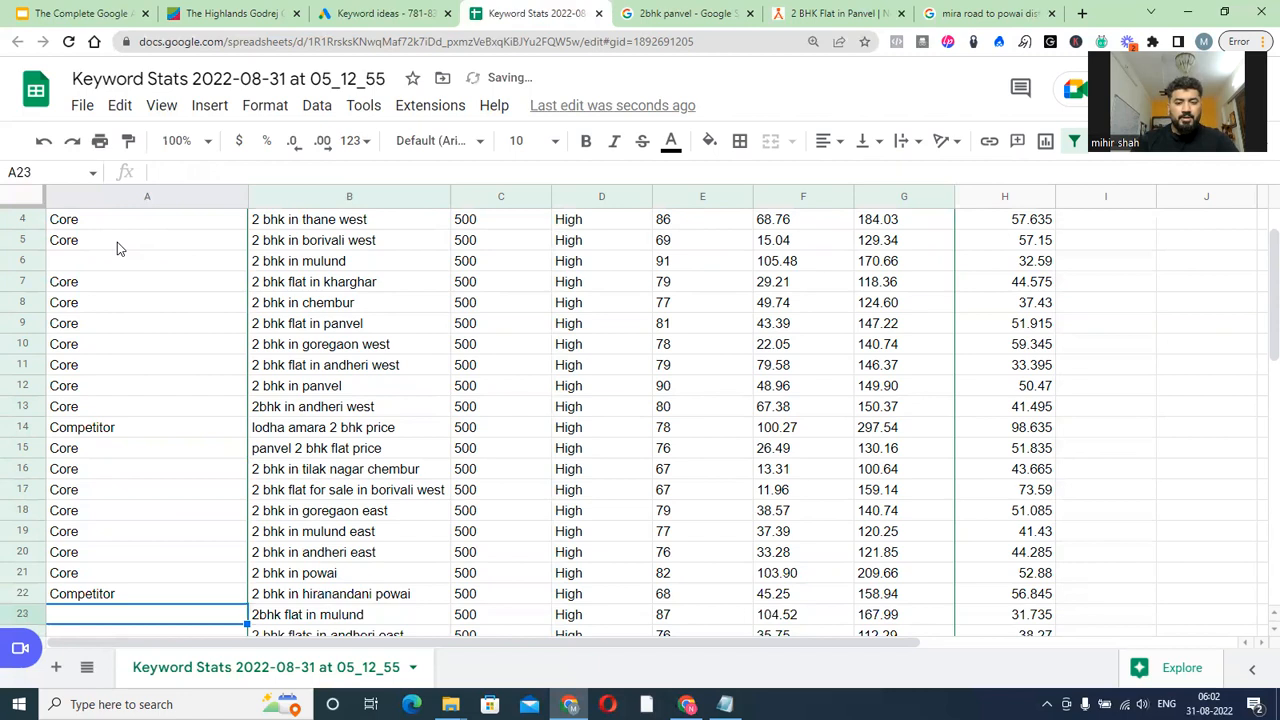
Copy "Core" from cell A21 into cells A23:A38 for the keywords from "2bhk flat in mulund" to "2 bhk in wadala"
key(Up)
key(Up)
key(ctrl+c)
key(Down)
key(Down)
key(ctrl+v)
key(Down)
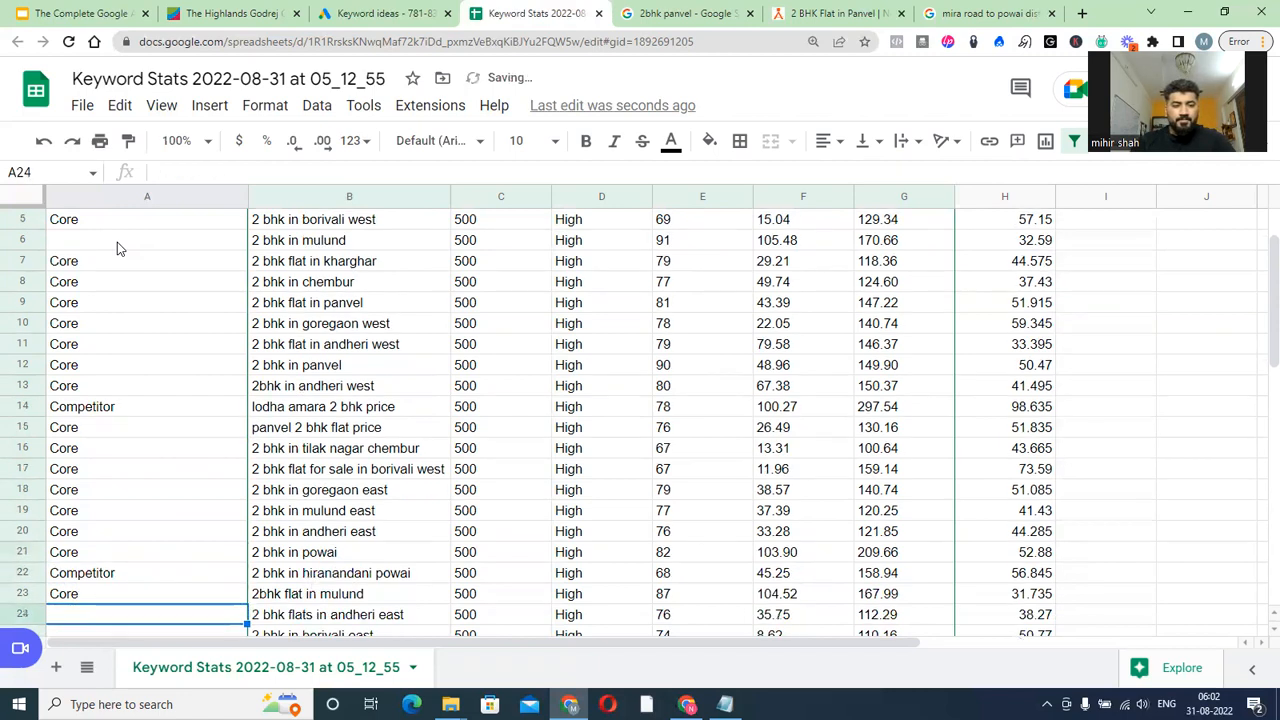
key(ctrl+v)
key(Down)
key(ctrl+v)
key(Down)
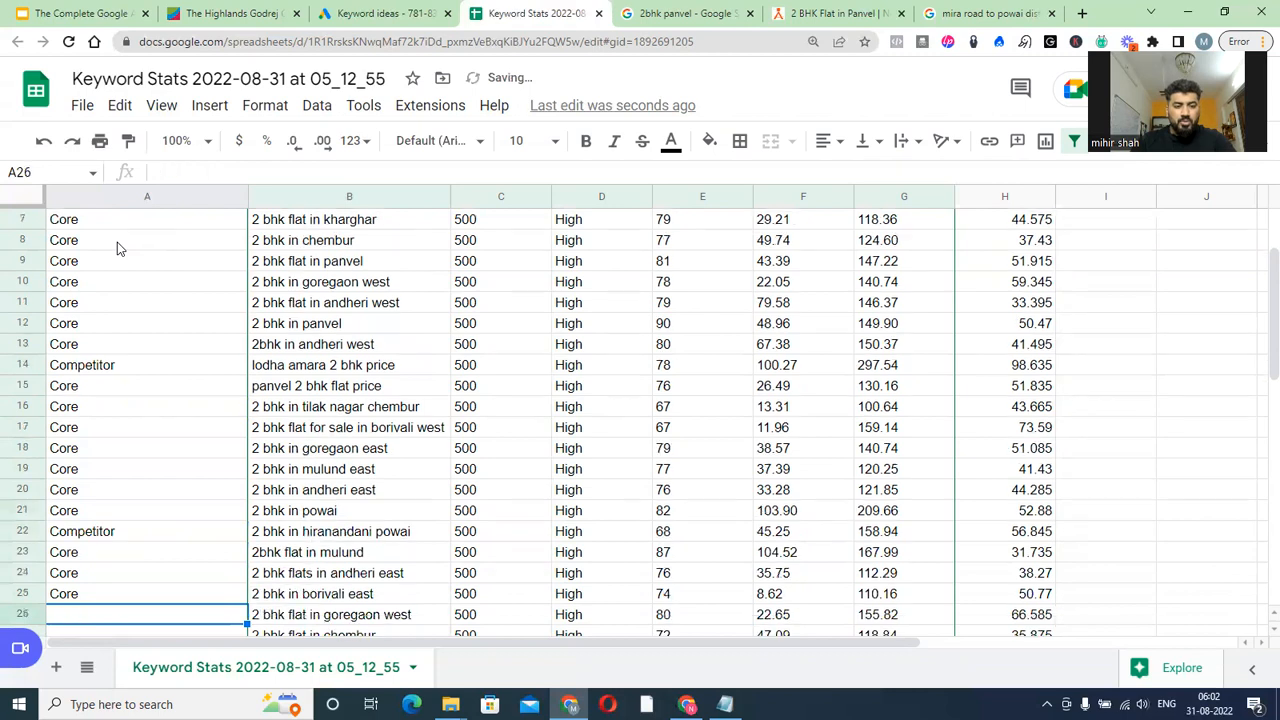
key(ctrl+v)
key(Down)
key(ctrl+v)
key(Down)
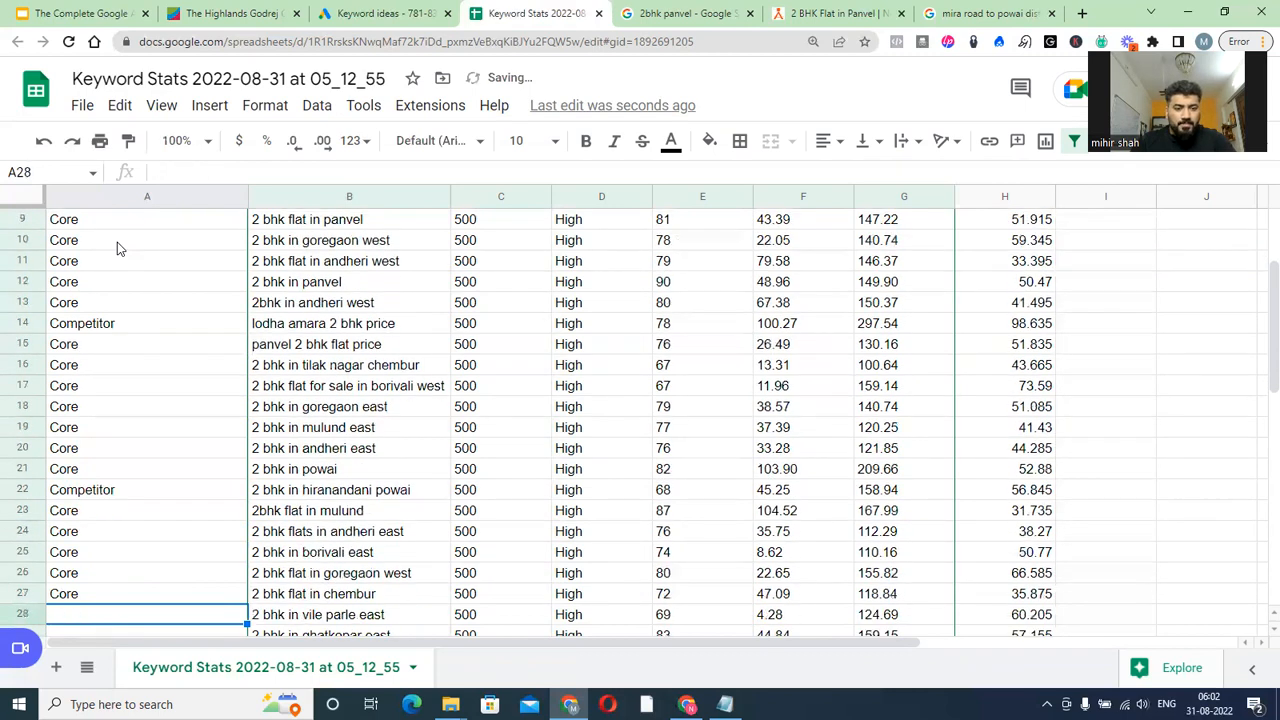
key(ctrl+v)
key(Down)
key(ctrl+v)
key(Down)
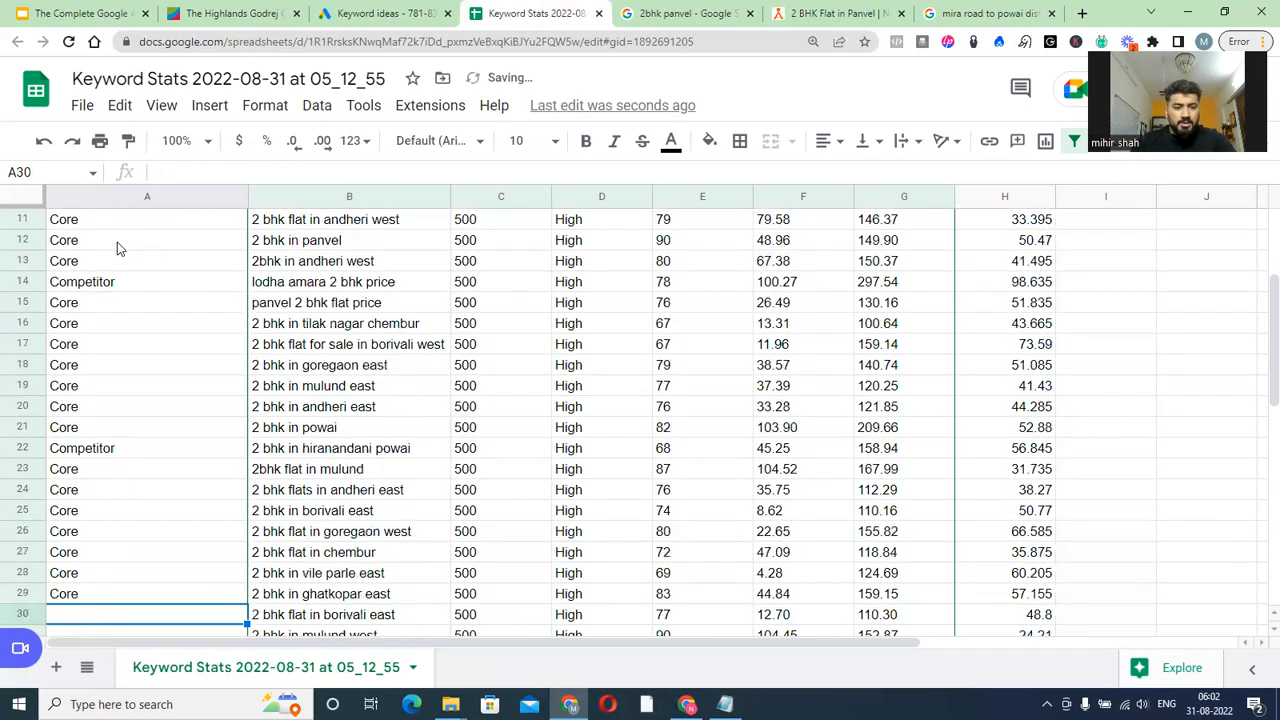
key(ctrl+v)
key(Down)
key(ctrl+v)
key(Down)
key(ctrl+v)
key(Down)
key(ctrl+v)
key(Down)
key(ctrl+v)
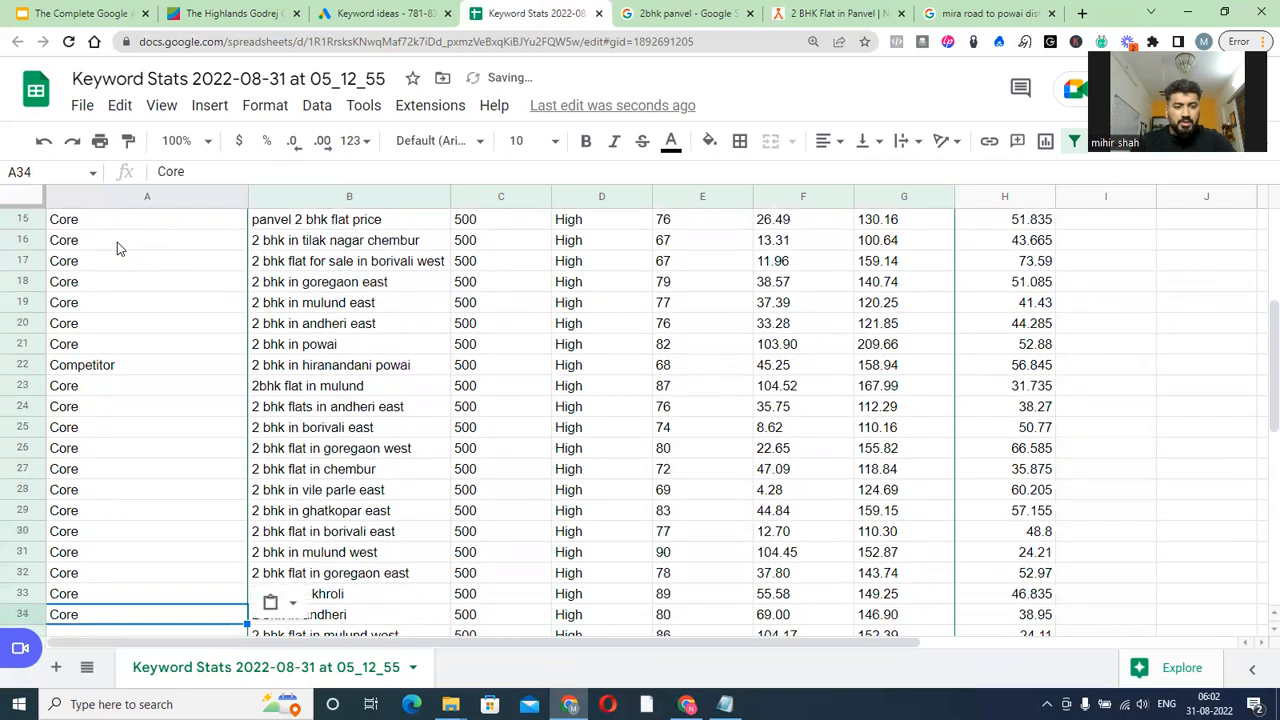
key(Down)
key(ctrl+v)
key(Down)
key(ctrl+v)
key(Down)
key(ctrl+v)
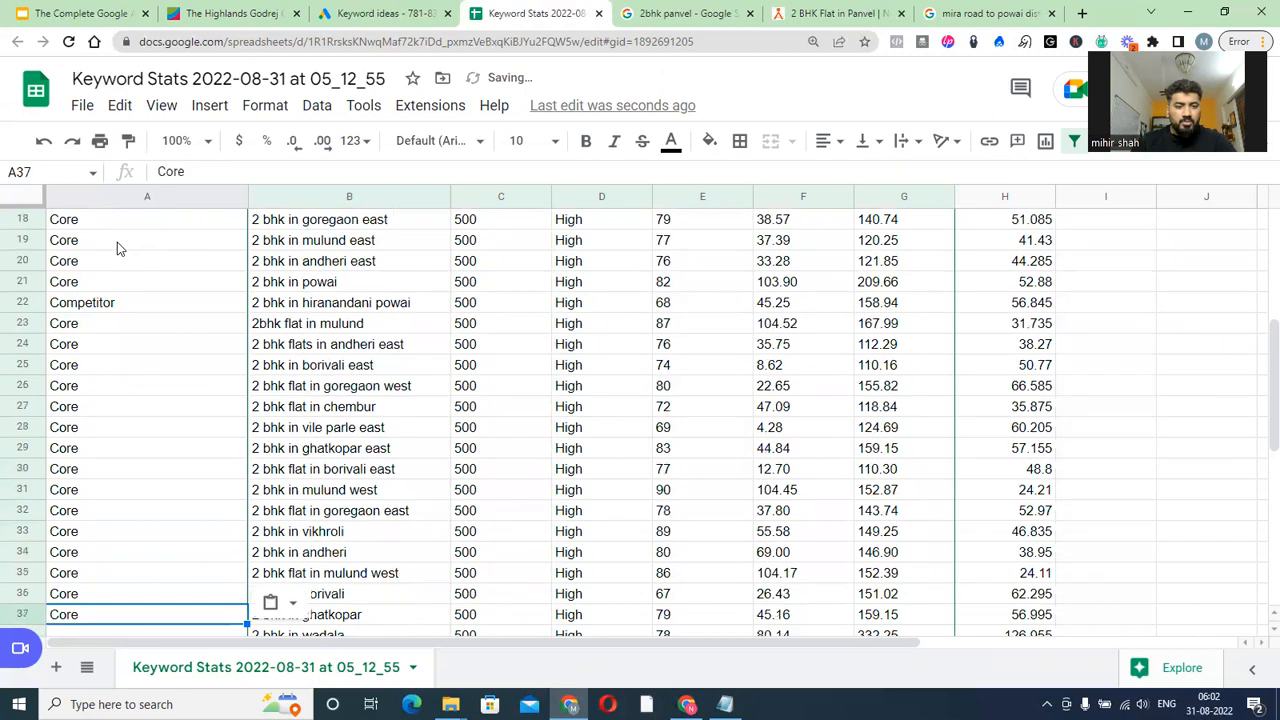
key(Down)
key(ctrl+v)
Set the category in cell A39 to "Competitor" for the keyword "runwal forest 2 bhk price"
key(Down)
key(ctrl+v)
key(Down)
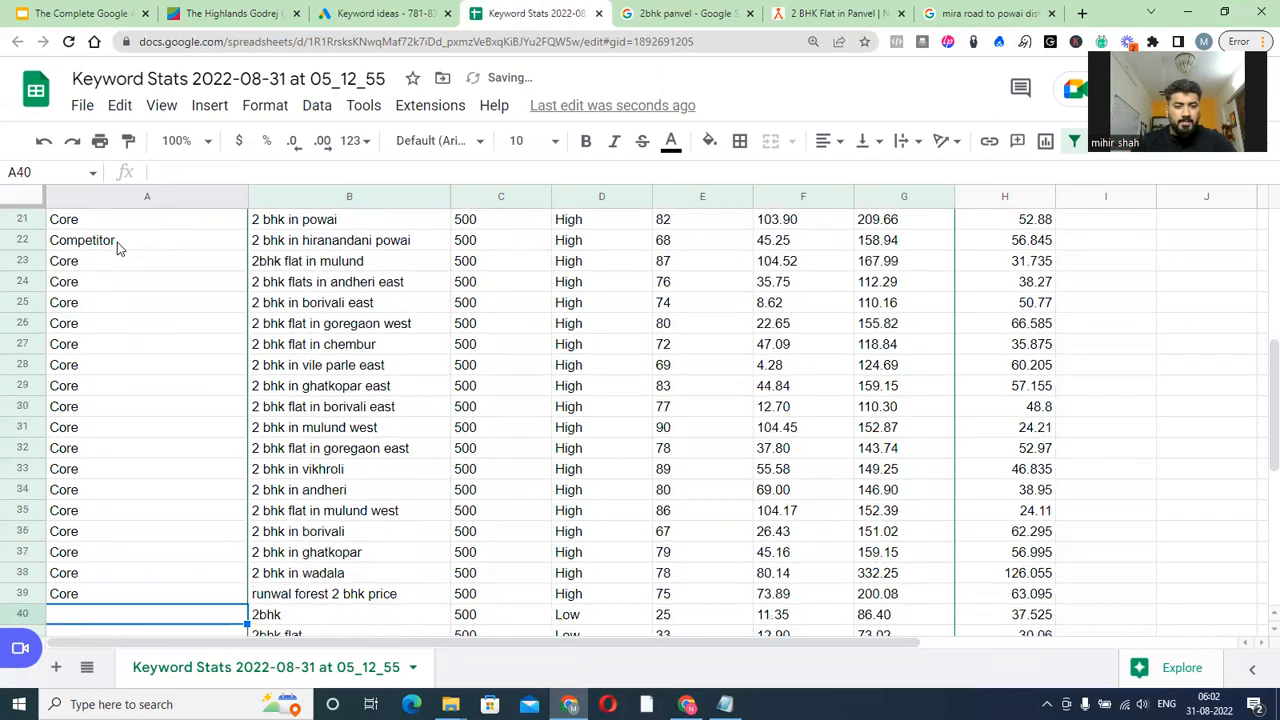
key(Up)
text(Competitor)
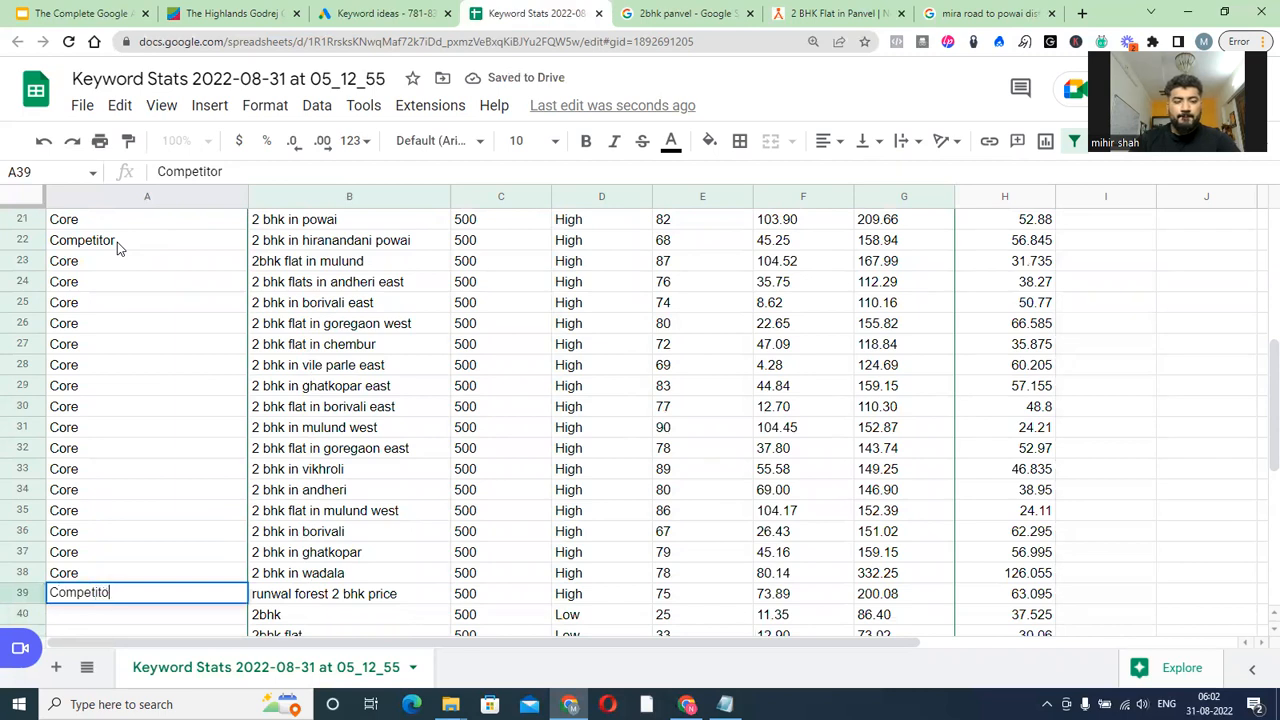
key(Return)
Copy "Core" from cell A38 into cells A40 and A41 for the keywords "2bhk" and "2bhk flat"
key(Up)
key(Up)
key(ctrl+c)
key(Down)
key(Down)
key(ctrl+v)
key(Down)
key(Down)
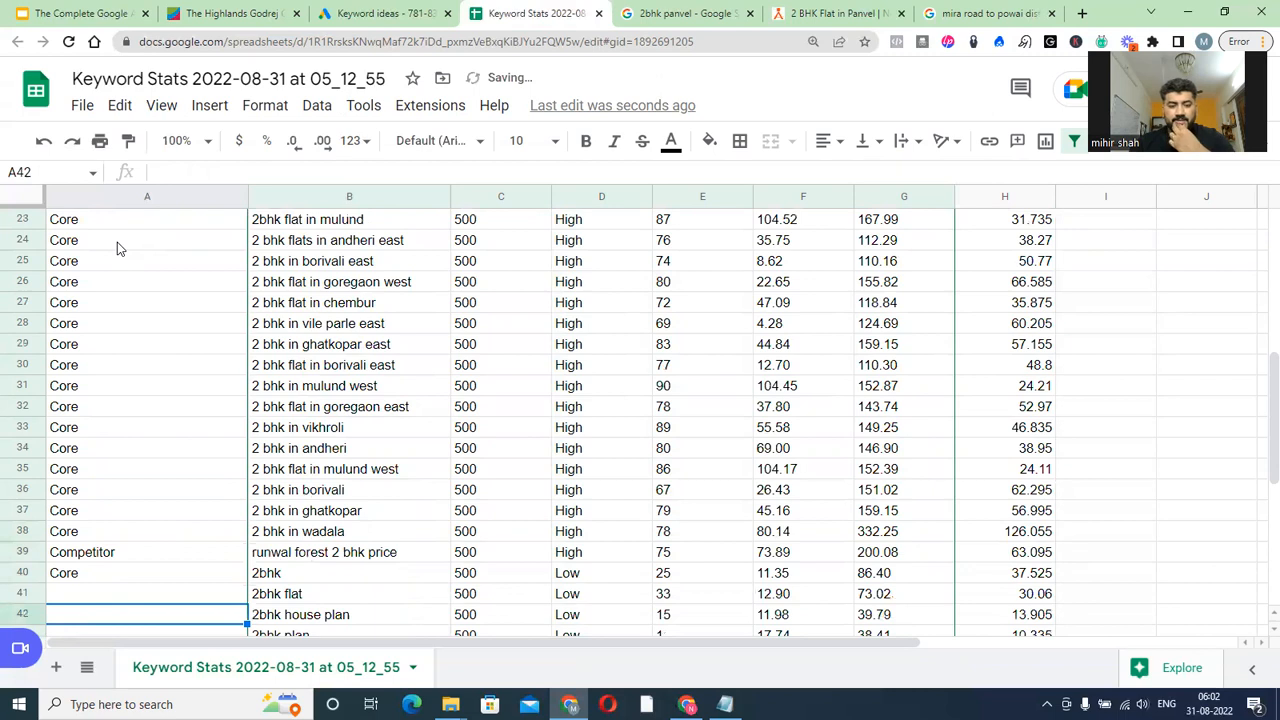
key(Up)
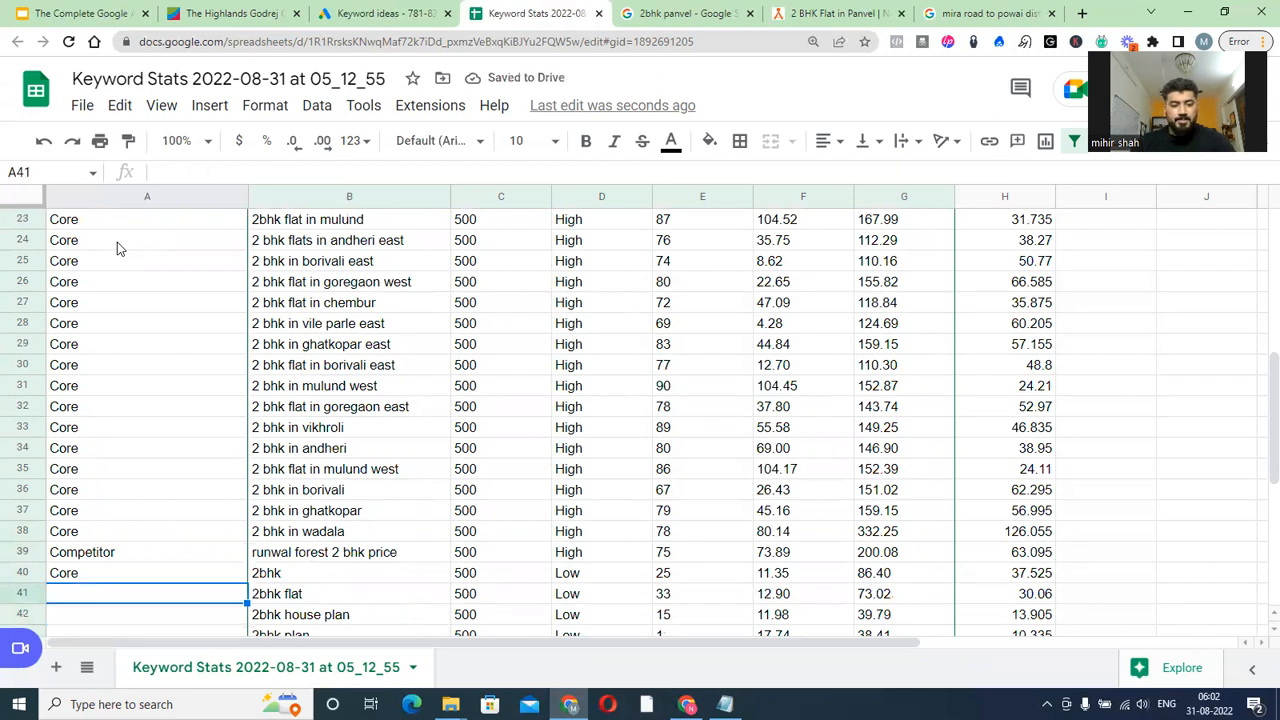
key(ctrl+v)
Set the category in cell A42 to "Generic" for the keyword "2bhk house plan"
key(Down)
key(ctrl+v)
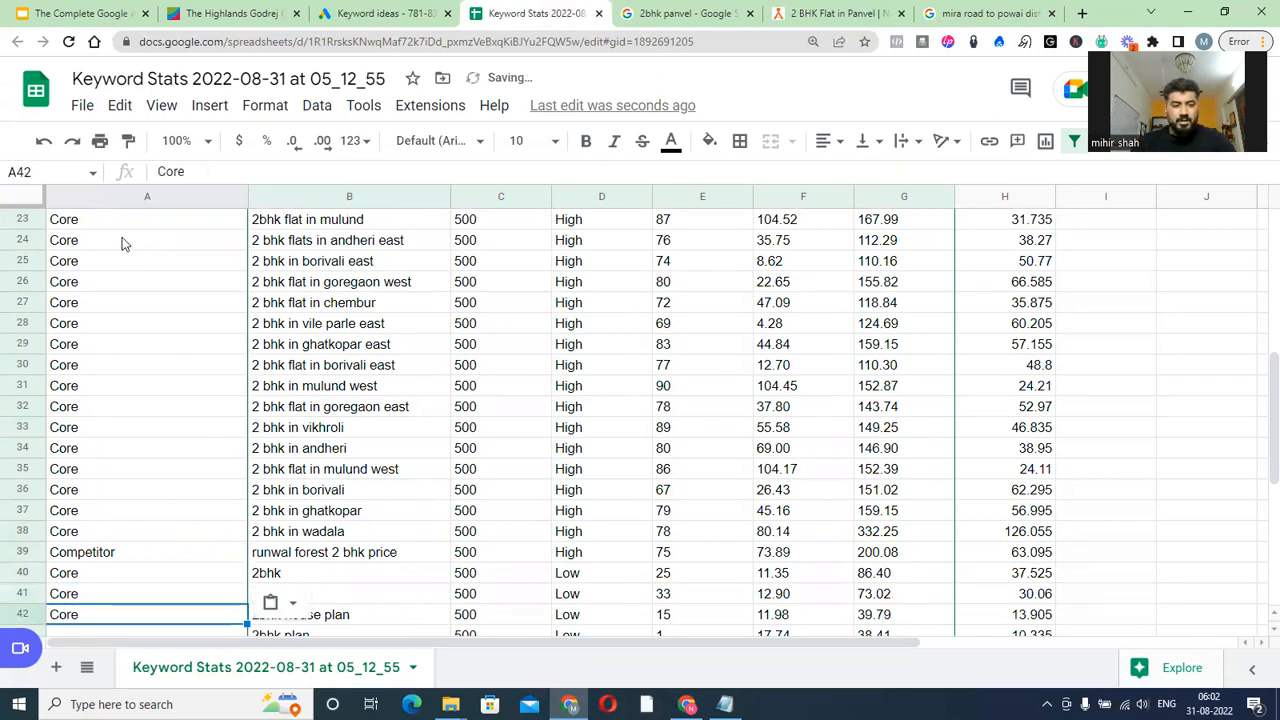
key(Delete)
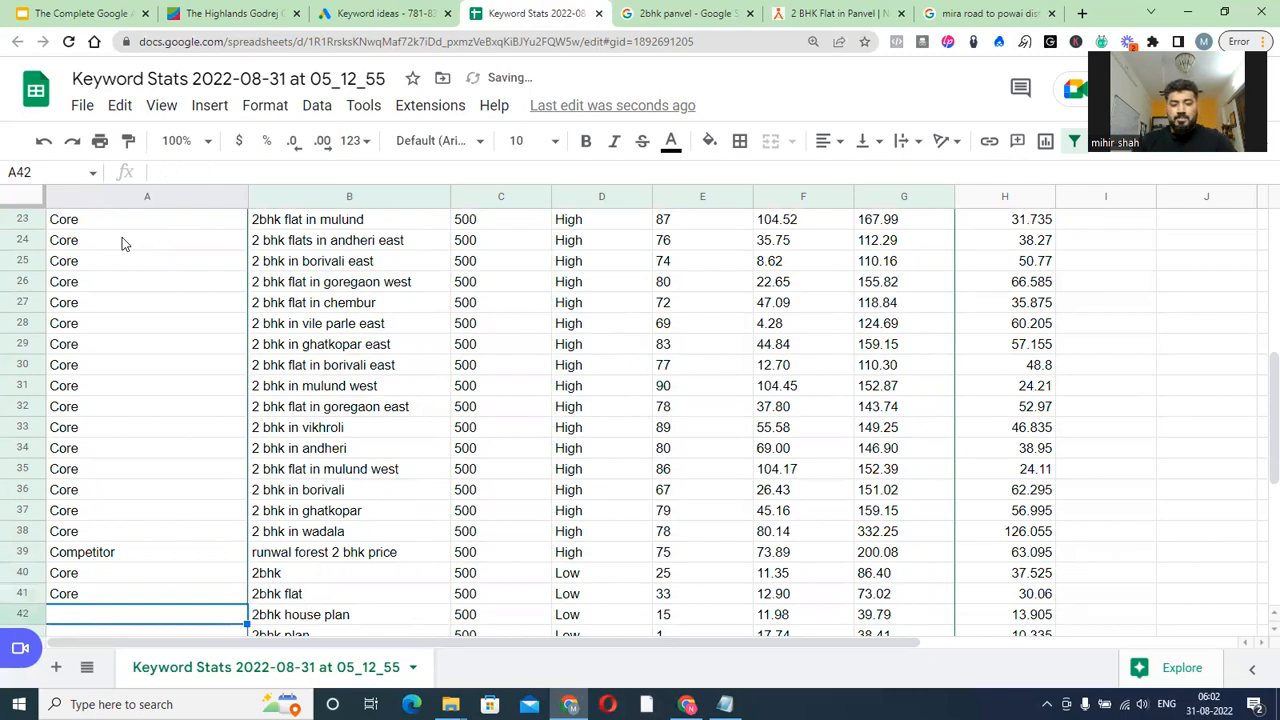
text(Generic)
key(Return)
Copy "Generic" from cell A42 down through A46 to categorize the remaining plan keywords
key(Up)
key(ctrl+c)
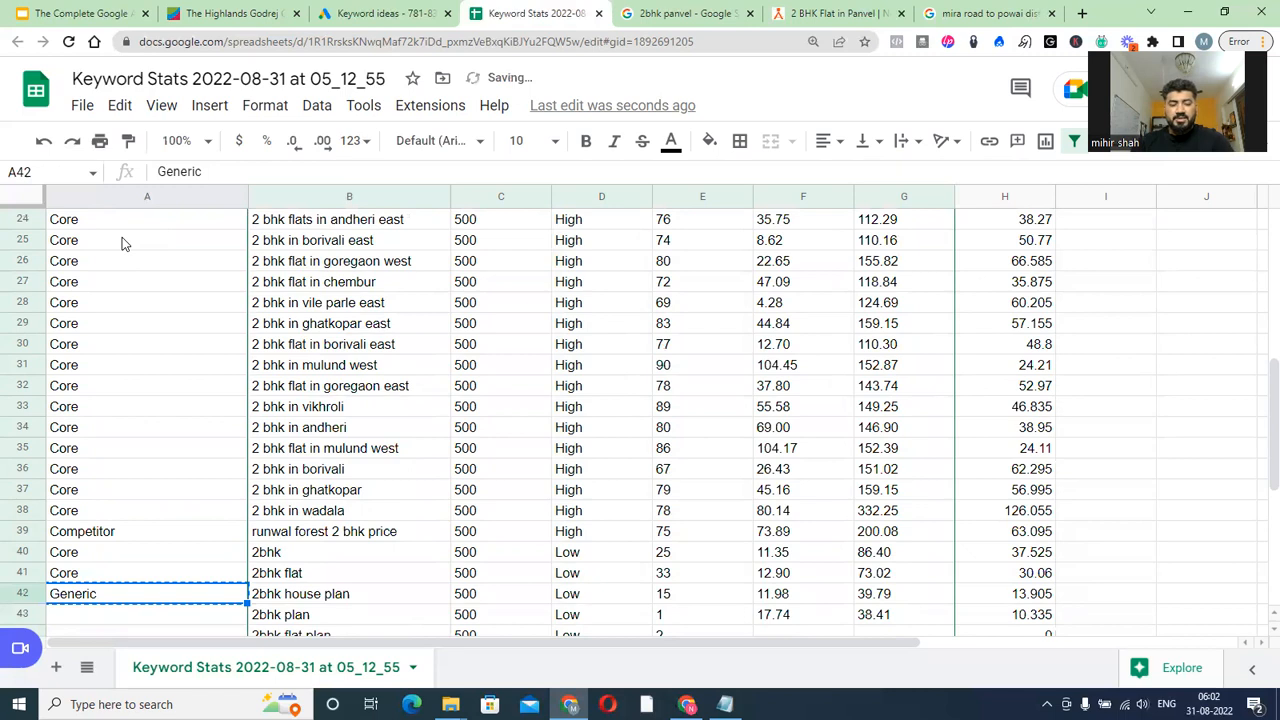
key(shift+Down)
key(shift+Down)
key(shift+Down)
key(shift+Down)
key(shift+Down)
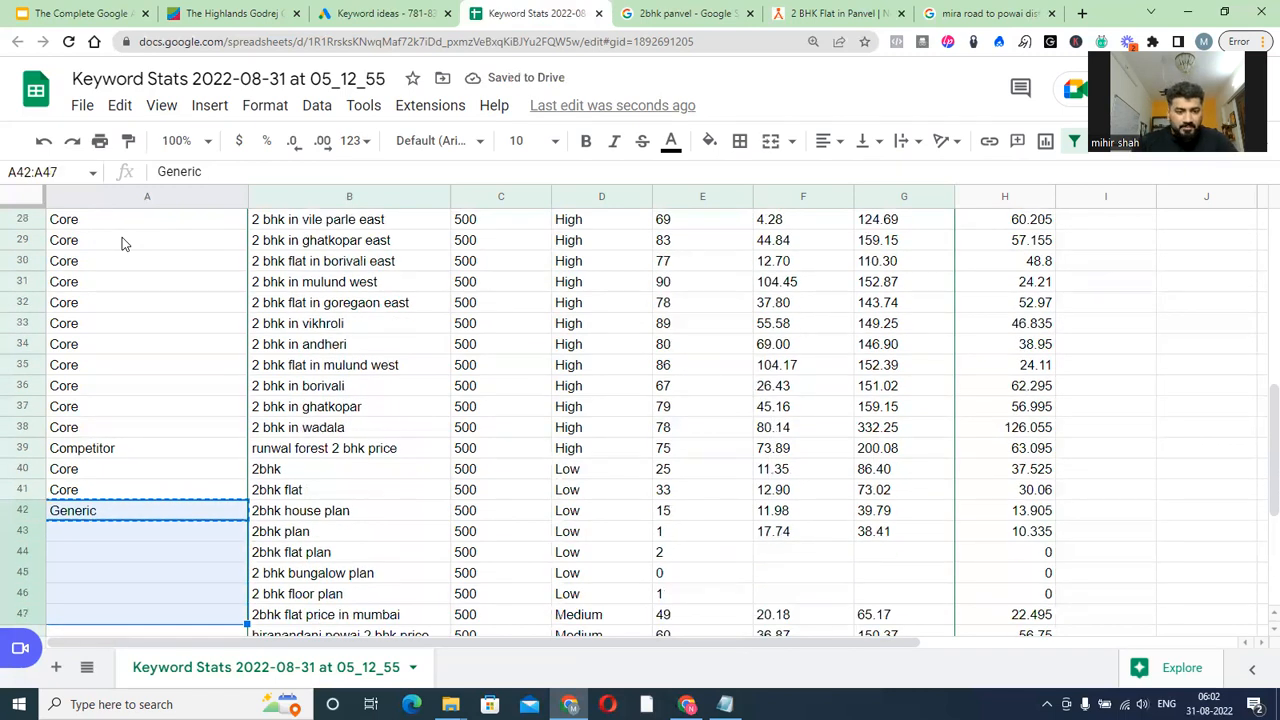
key(shift+Down)
key(shift+Up)
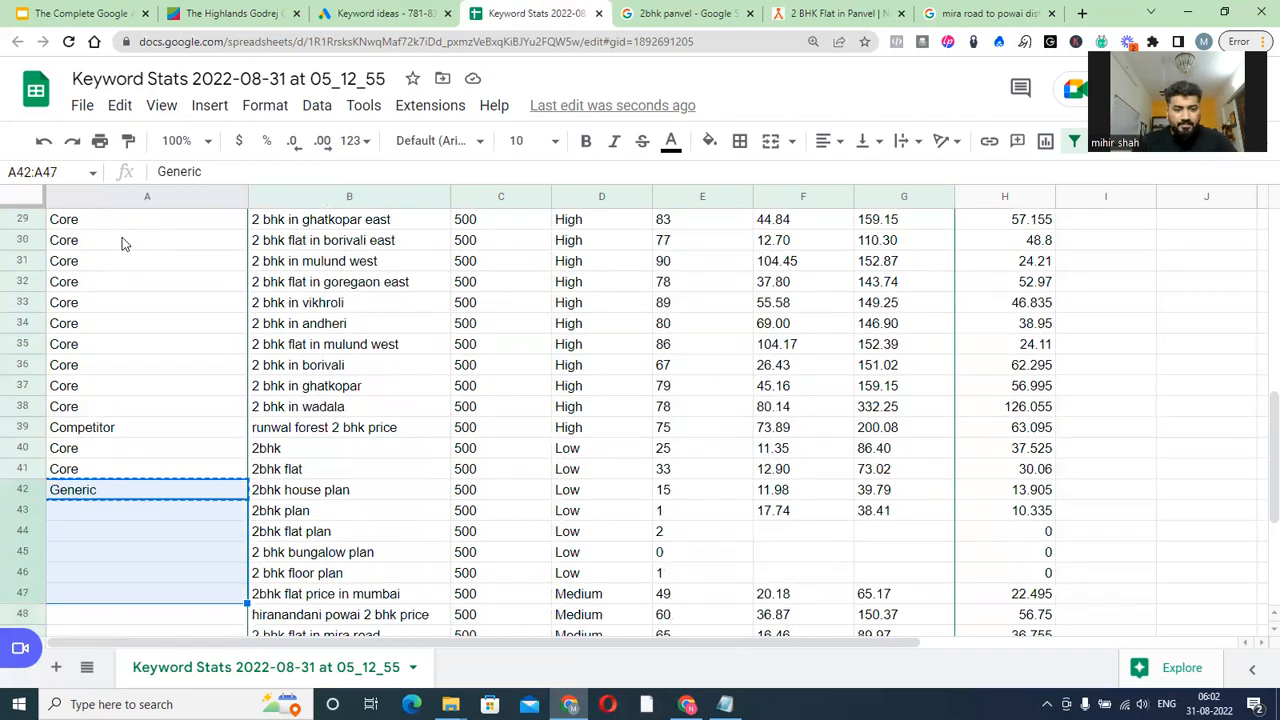
key(shift+Up)
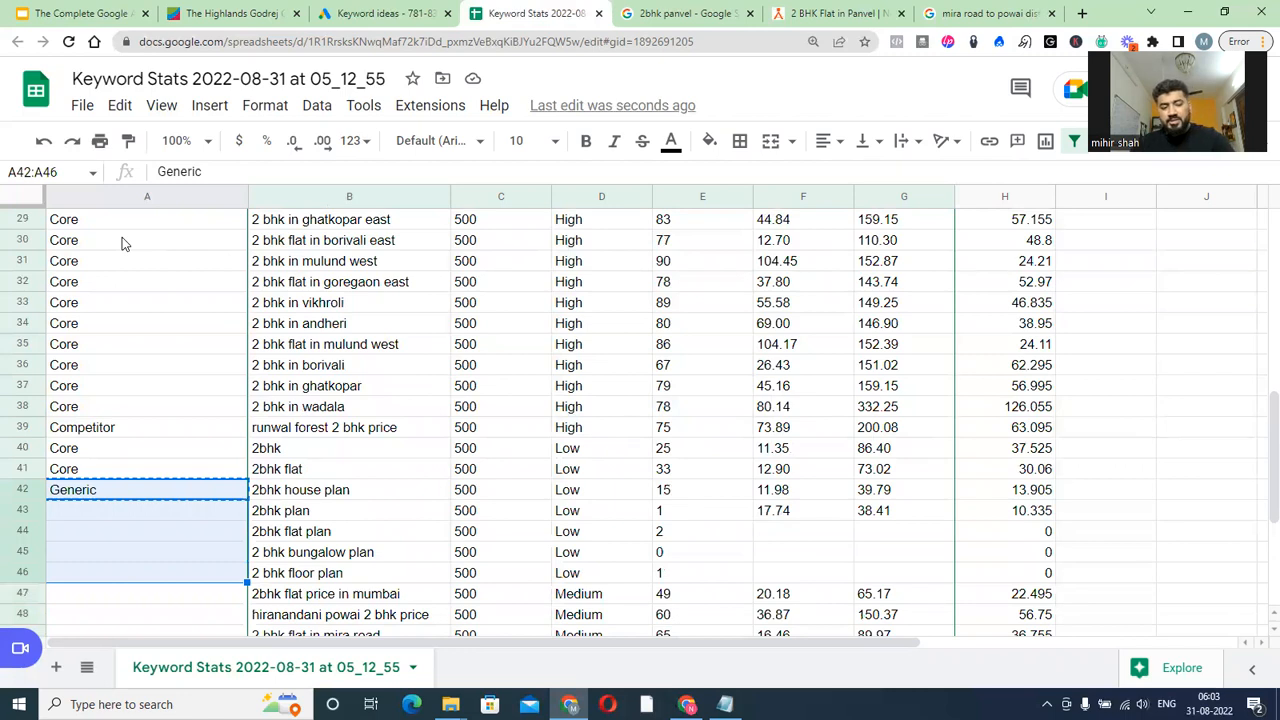
key(ctrl+v)
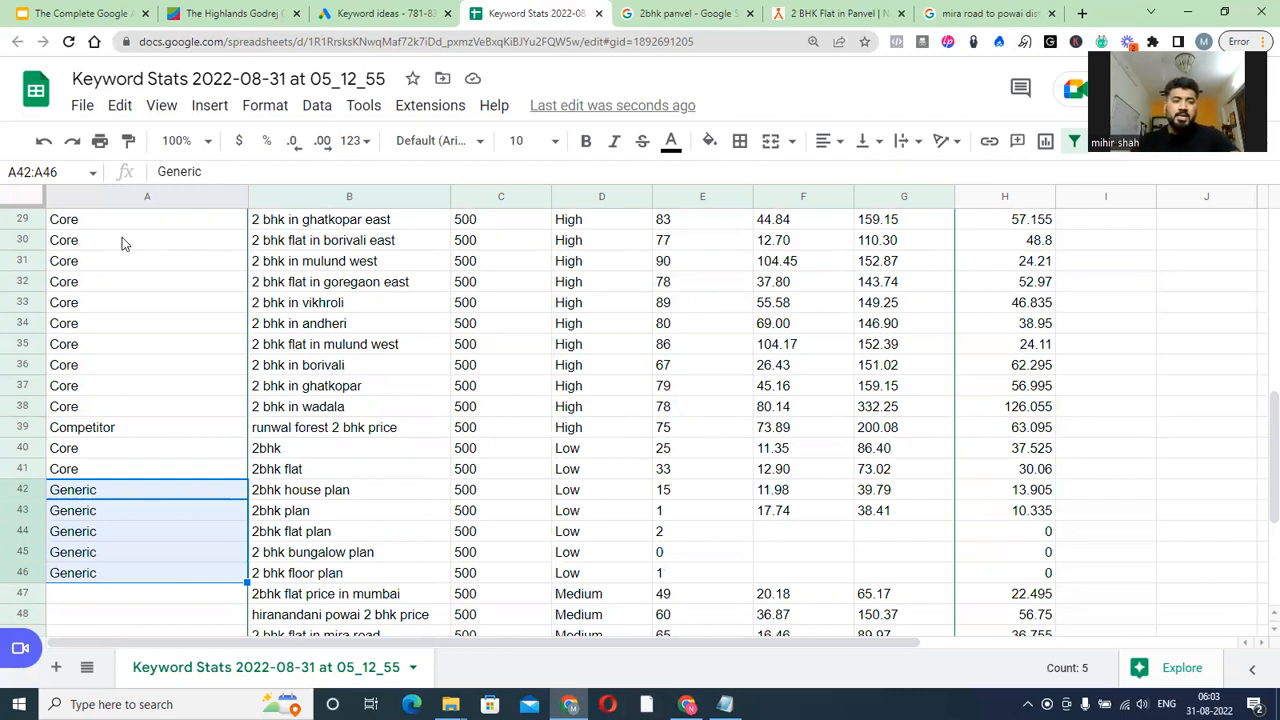
Review the house, flat, bungalow and floor plan keywords in cells B42:B46
key(Right)
key(Down)
key(Down)
key(Down)
key(Down)
key(Down)
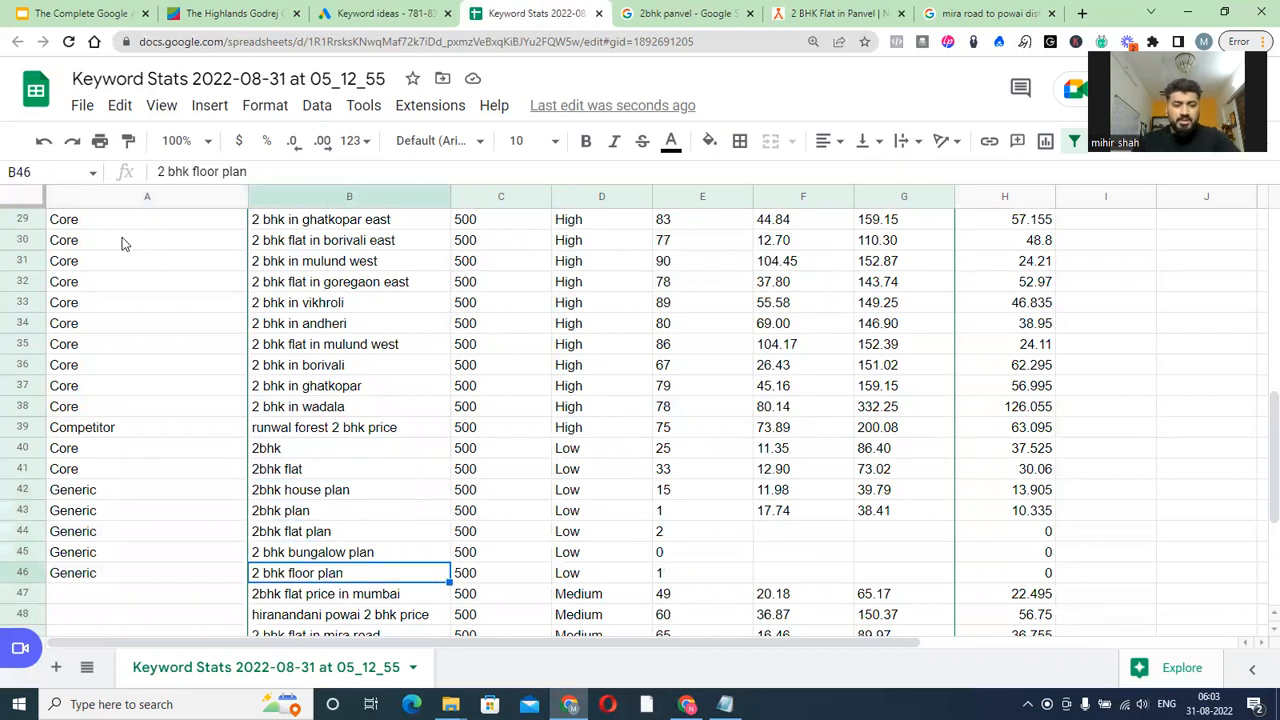
key(Up)
key(Up)
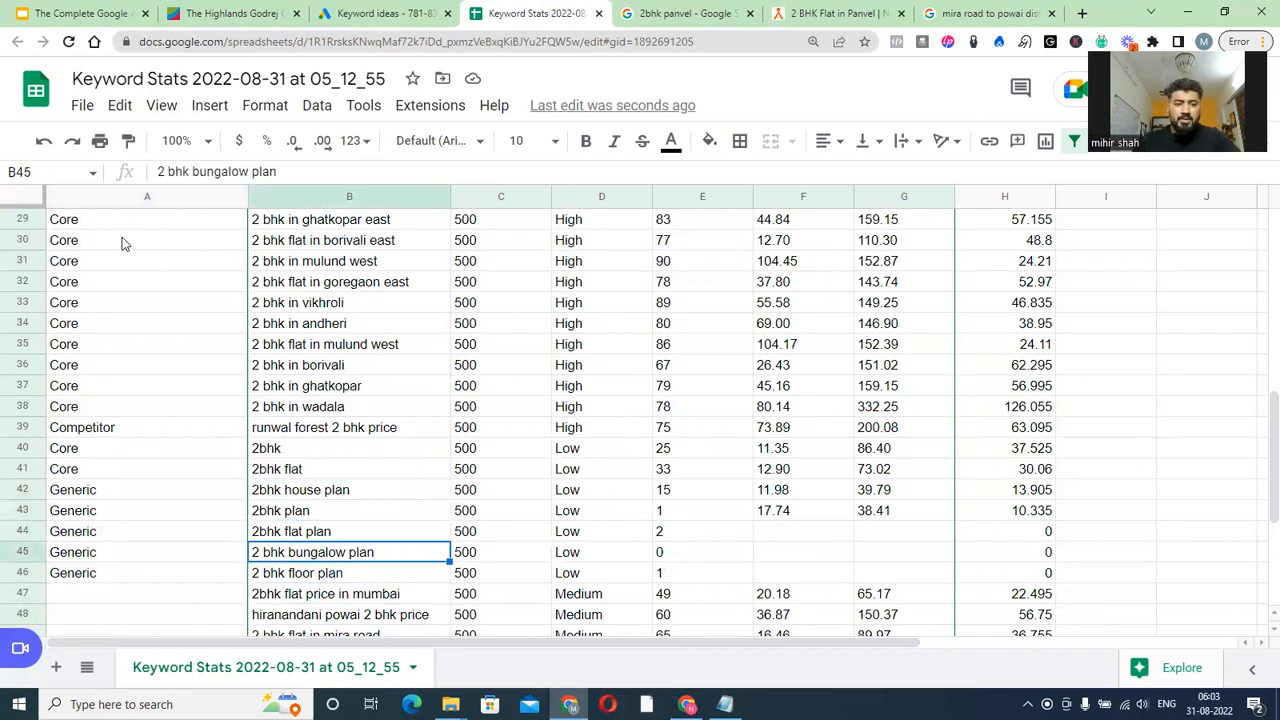
key(Down)
key(Up)
key(Up)
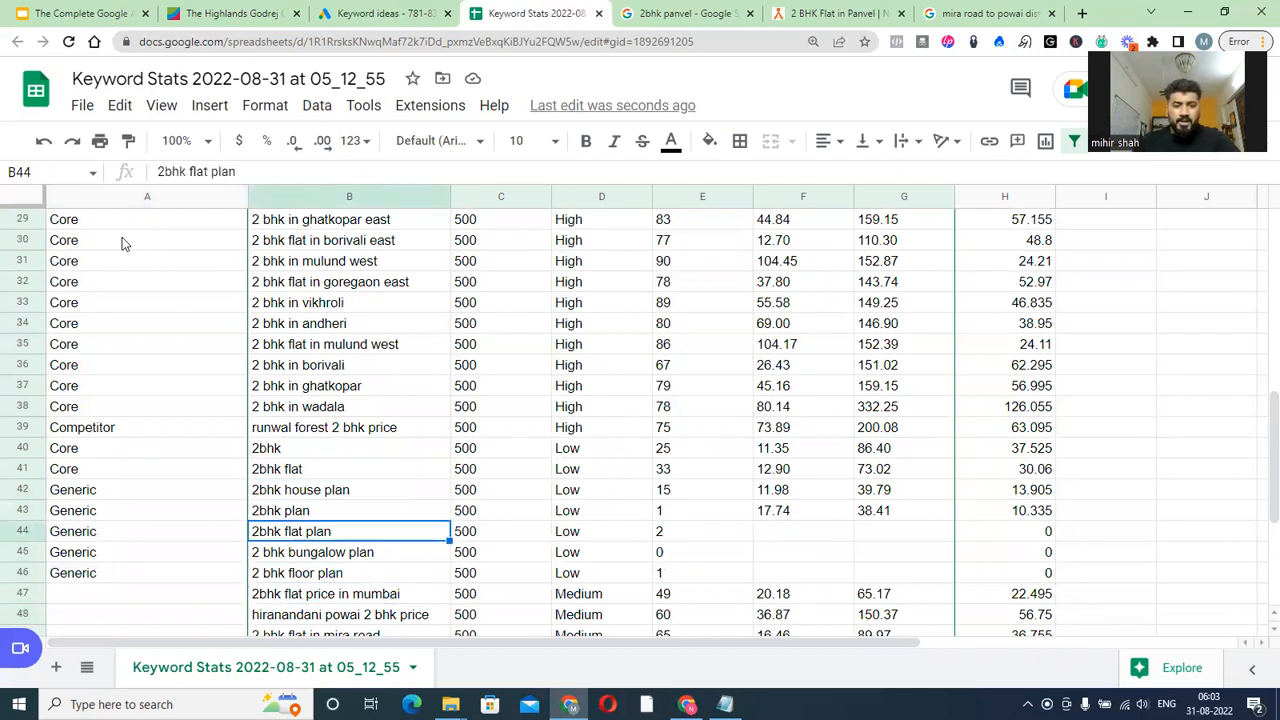
key(Down)
key(Up)
key(Up)
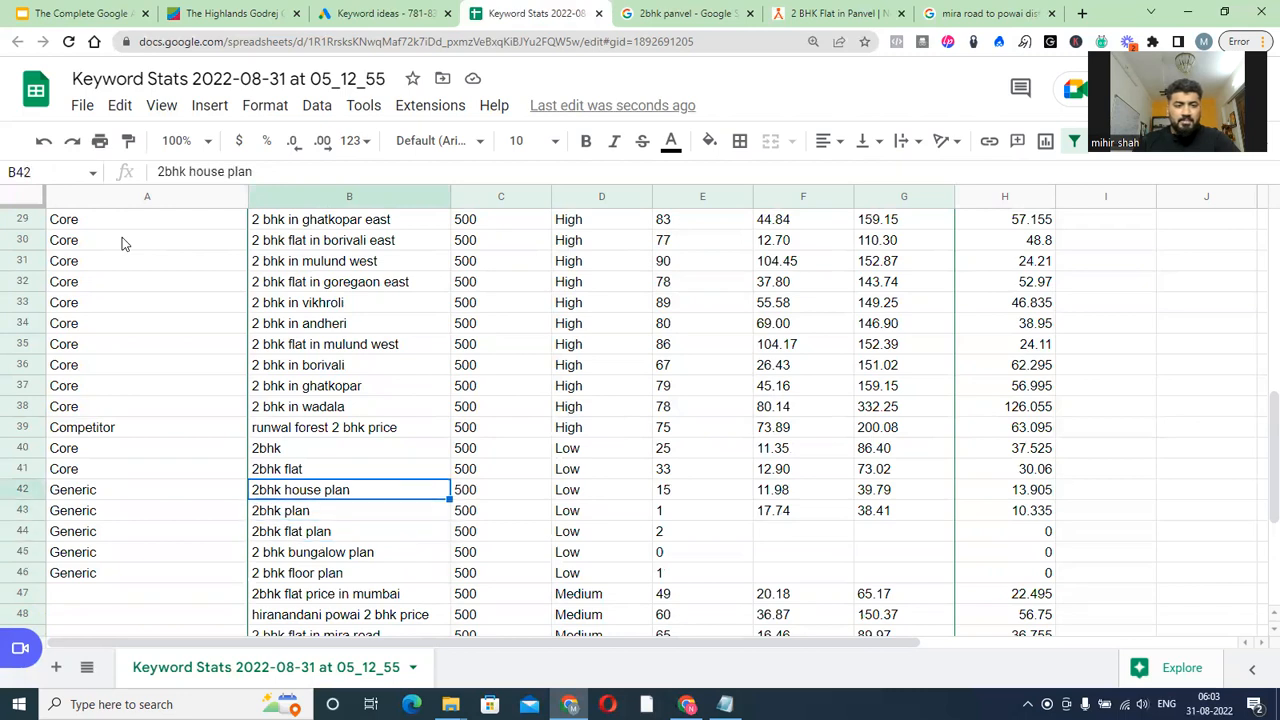
Copy "Core" from cell A41 into cell A47 for the keyword "2bhk flat price in mumbai"
key(Up)
key(Left)
key(Down)
key(Down)
key(Down)
key(Up)
key(Up)
key(Up)
key(ctrl+c)
key(Down)
key(Down)
key(Down)
key(Down)
key(Down)
key(Down)
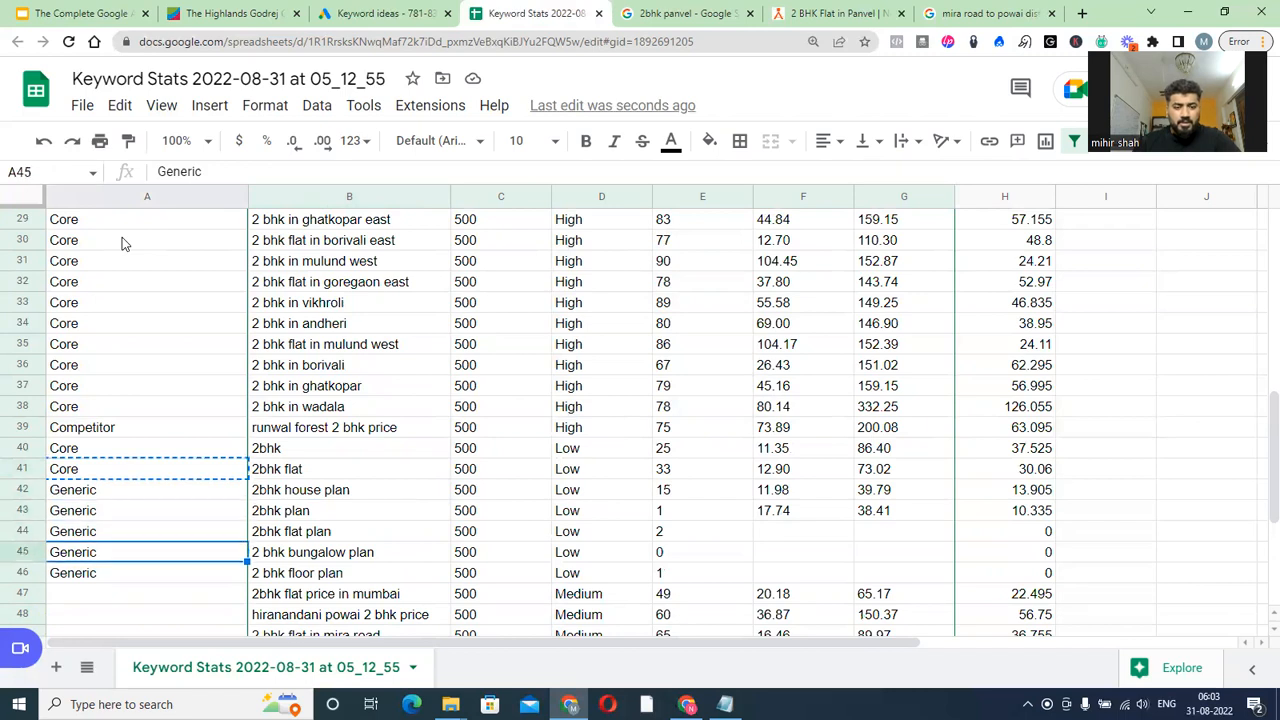
key(ctrl+v)
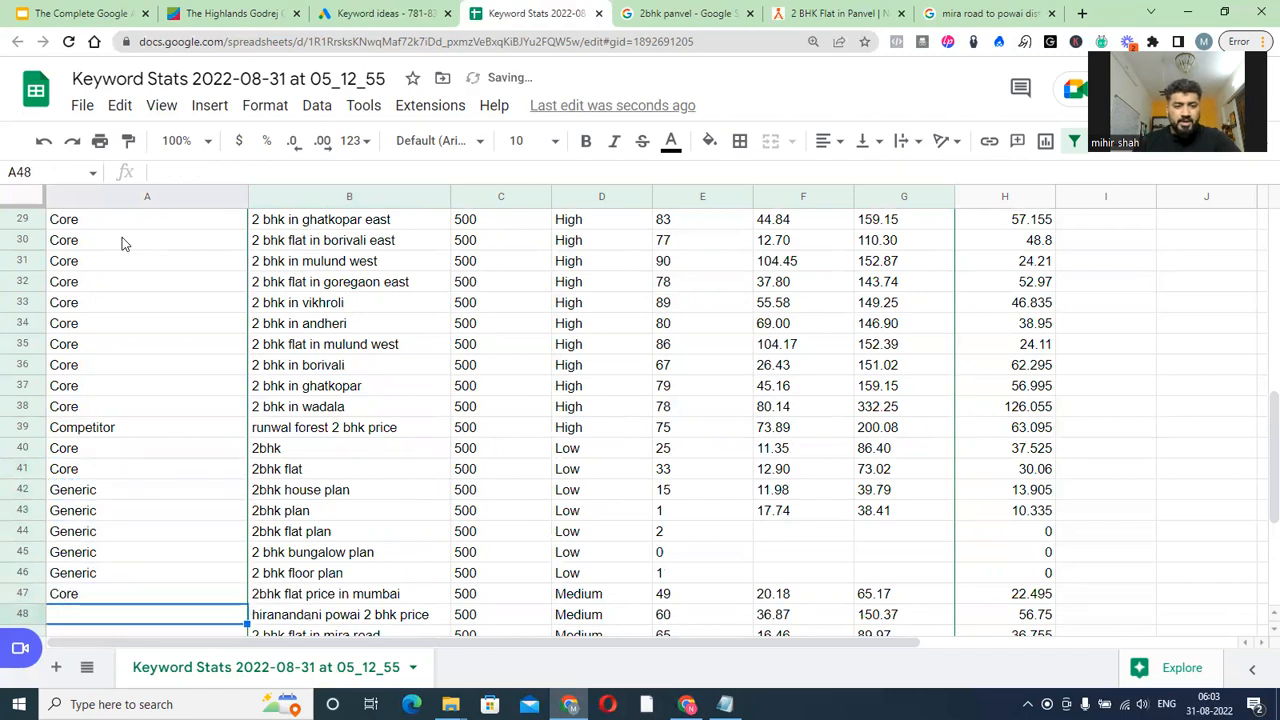
Copy "Competitor" from cell A39 into cell A48 for the keyword "hiranandani powai 2 bhk price"
key(Up)
key(Up)
key(Up)
key(Up)
key(Up)
key(Up)
key(Up)
key(Up)
key(ctrl+c)
key(Down)
key(Down)
key(Down)
key(Down)
key(Down)
key(Down)
key(Down)
key(Down)
key(Down)
key(Down)
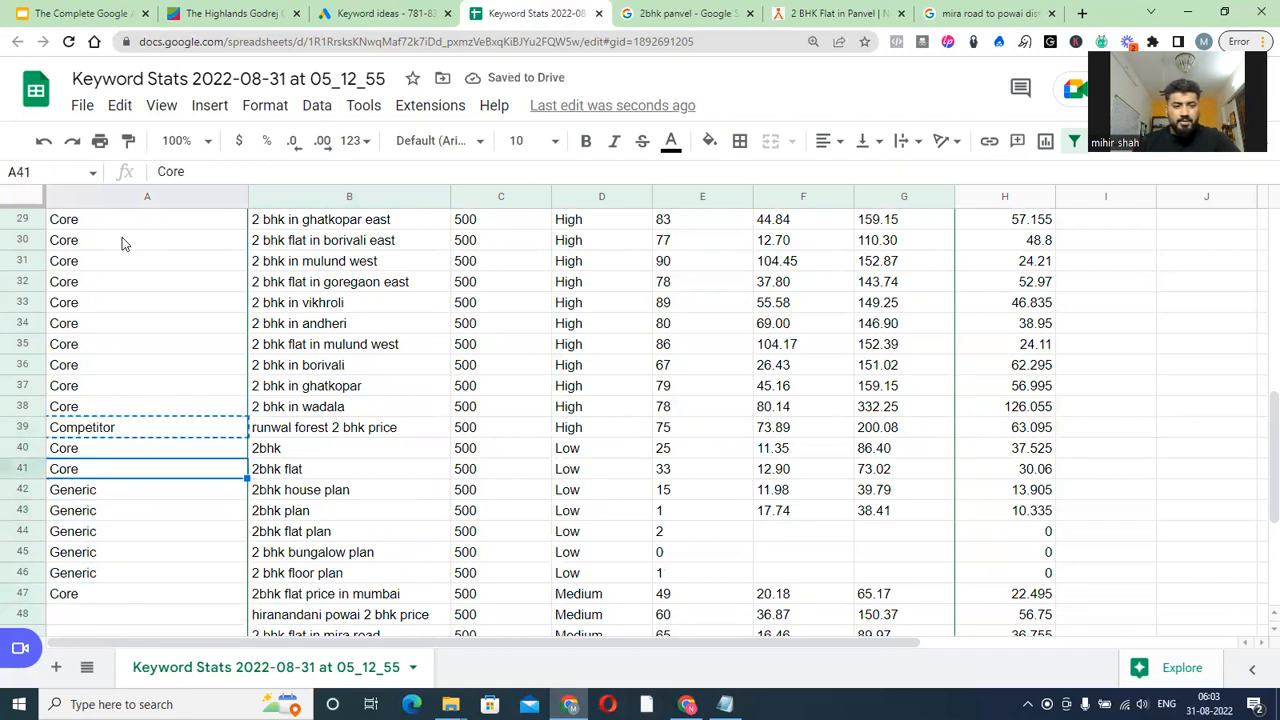
key(Up)
key(ctrl+v)
Copy "Core" from cell A47 into cells A49 and A50 for the mira road and borivali west flat keywords
key(Up)
key(ctrl+c)
key(Down)
key(Down)
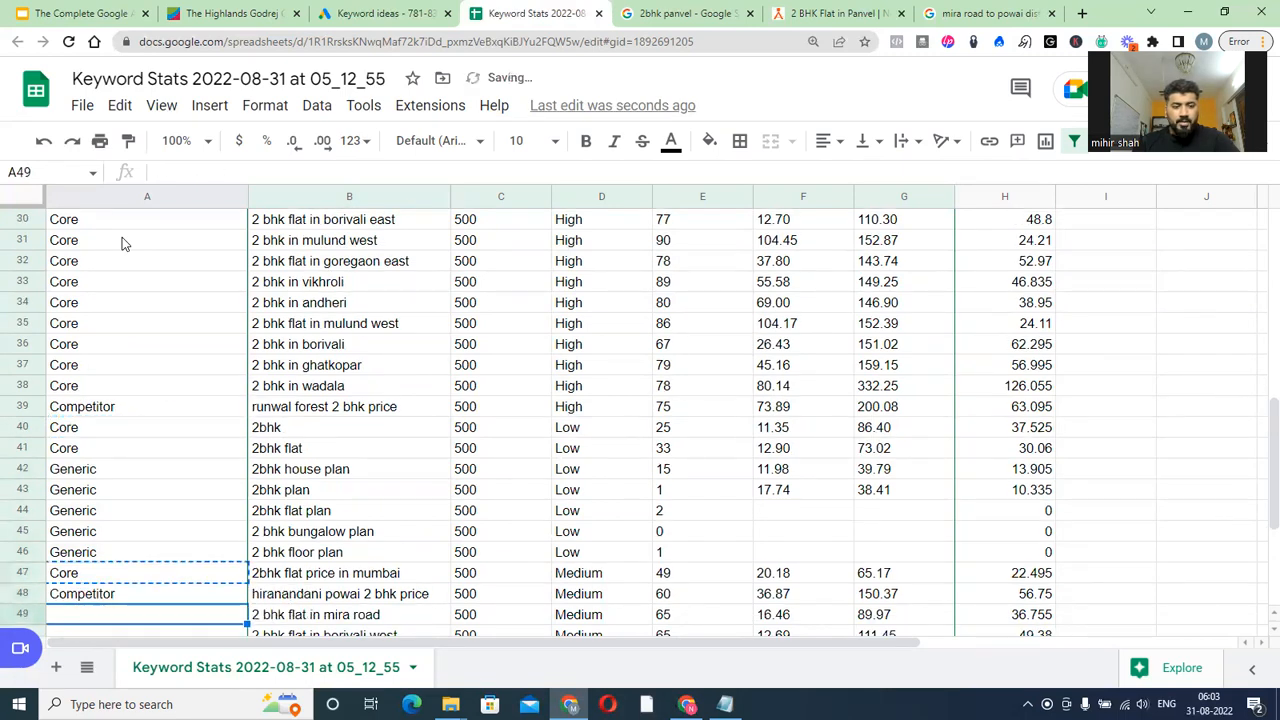
key(ctrl+v)
key(Down)
key(ctrl+v)
key(Down)
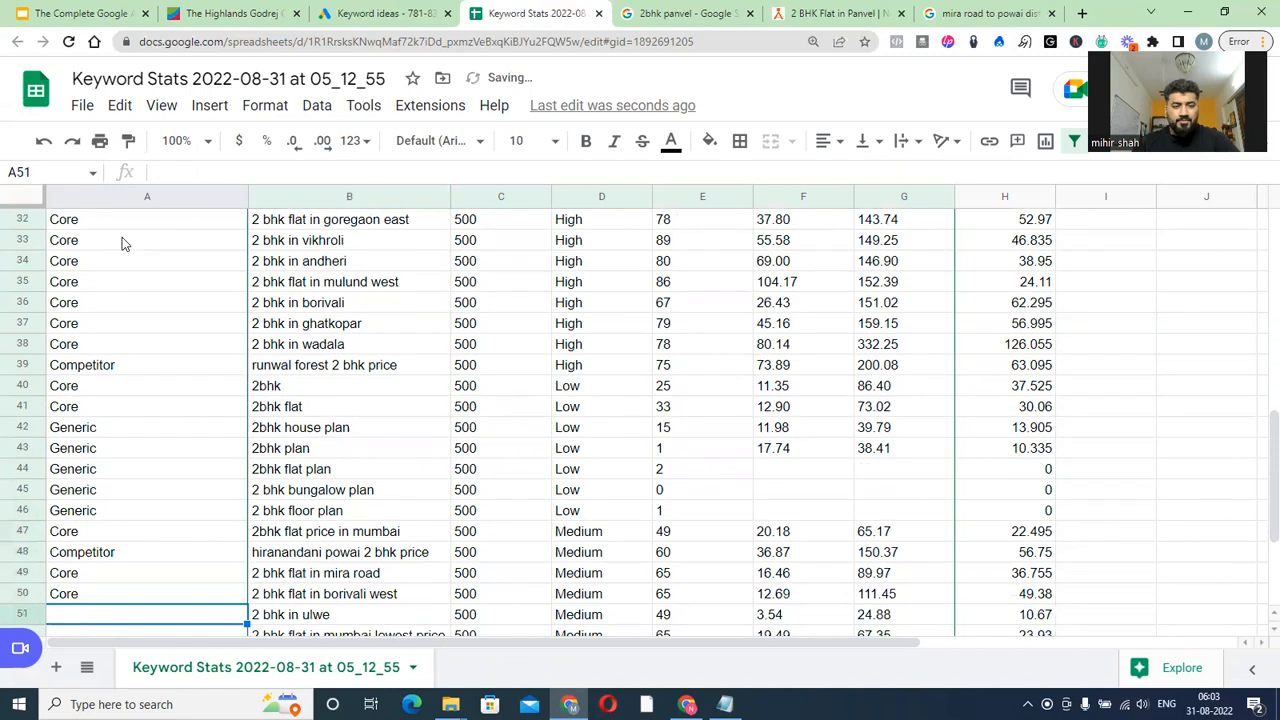
Paste "Core" into cell A51 and fill it down through A59 for the remaining ulwe to dadar keywords
key(ctrl+v)
key(Down)
key(Down)
key(Down)
key(Down)
key(Down)
key(Down)
key(Down)
key(Down)
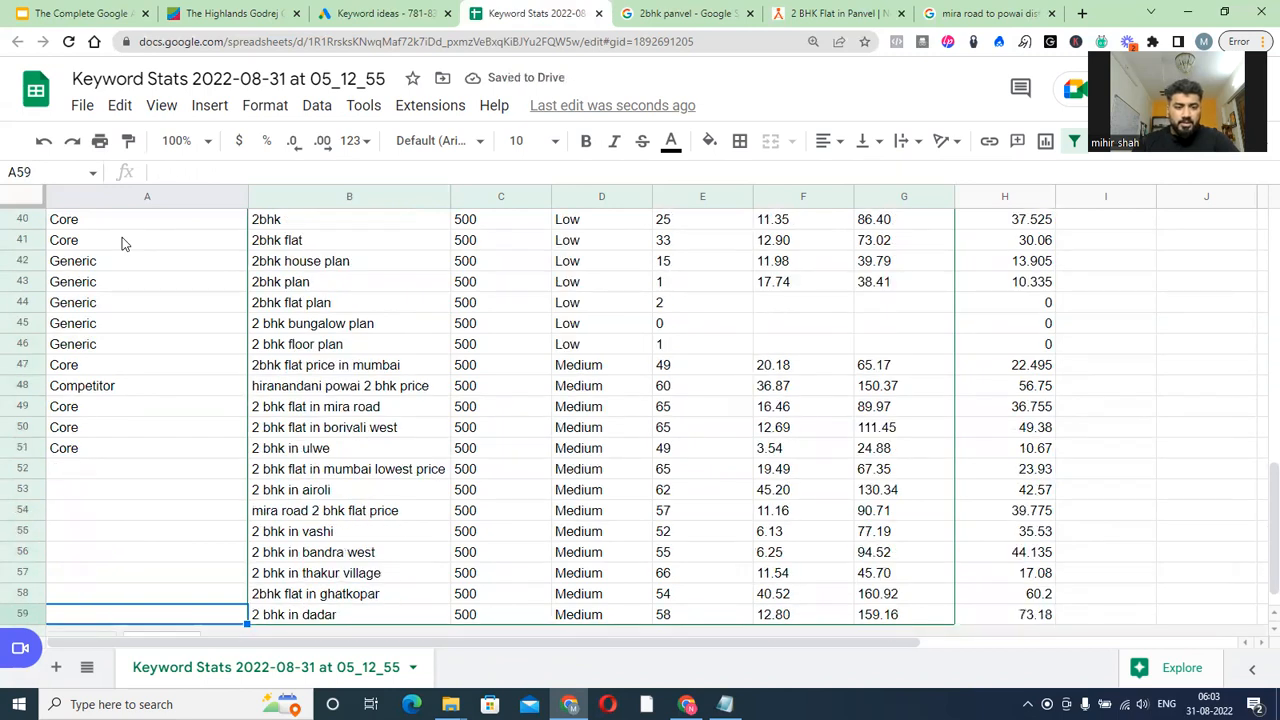
key(shift+Up)
key(shift+Up)
key(shift+Up)
key(shift+Up)
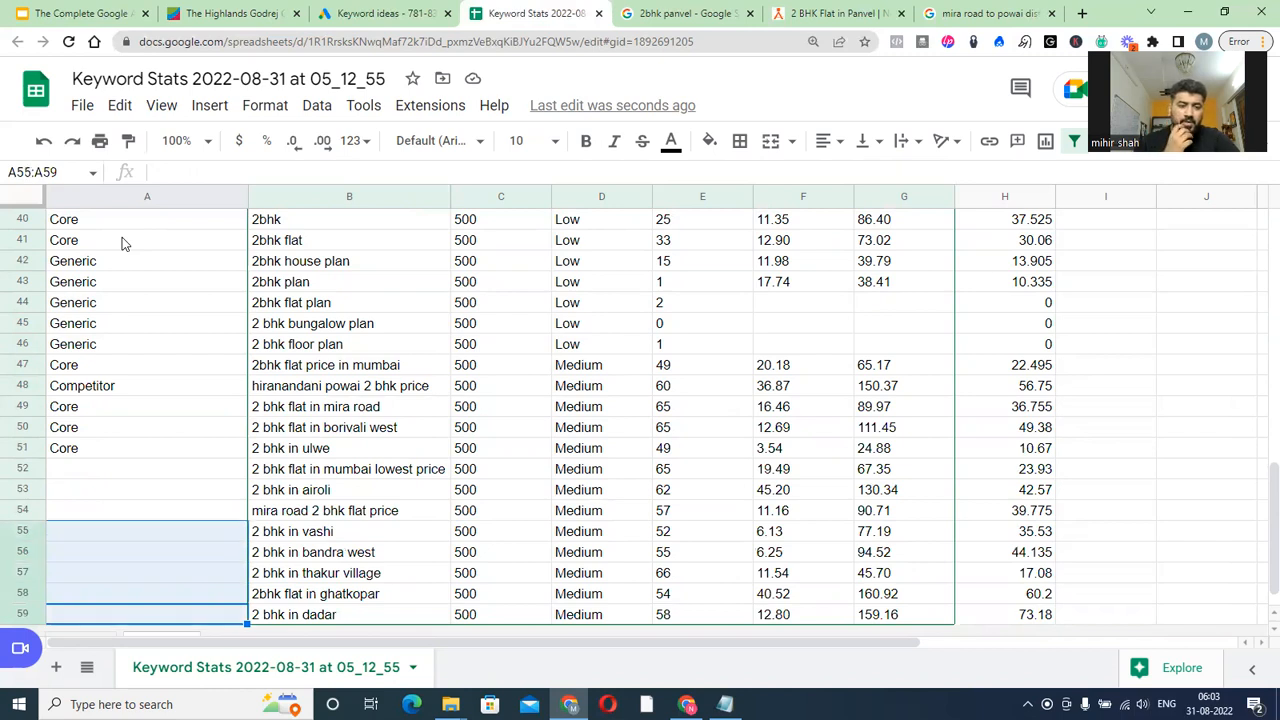
key(shift+Up)
key(shift+Up)
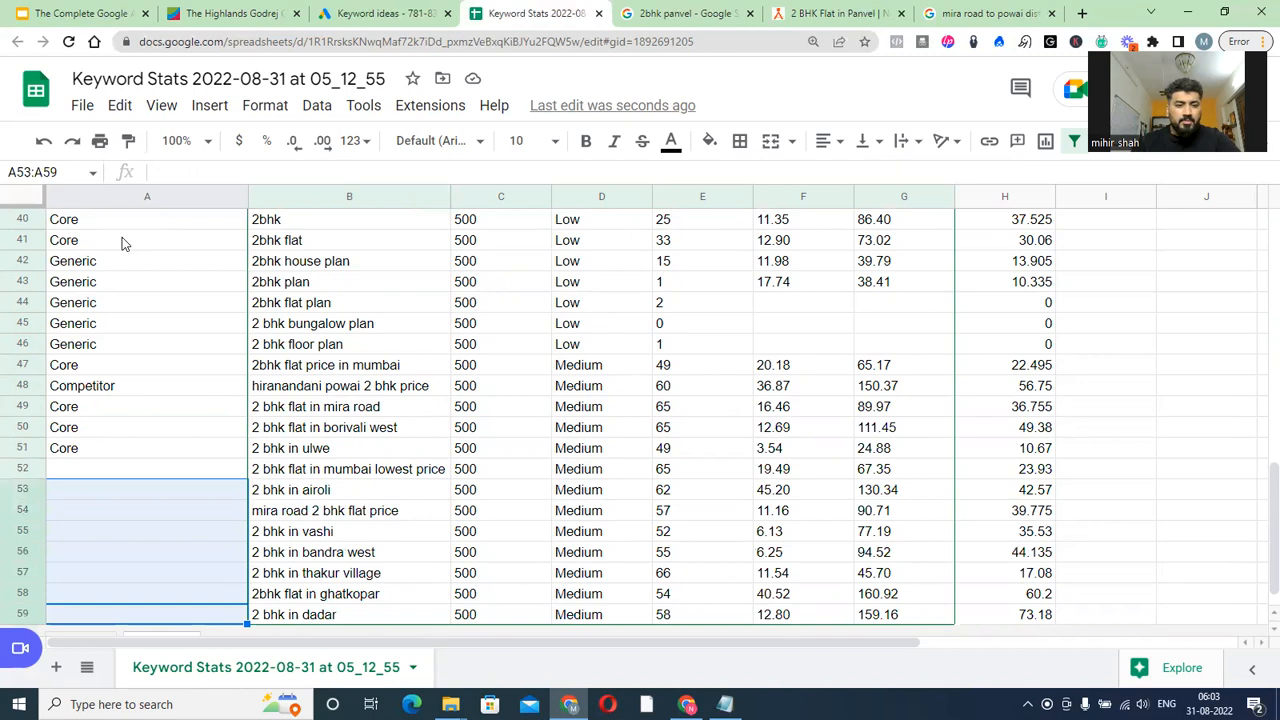
key(shift+Up)
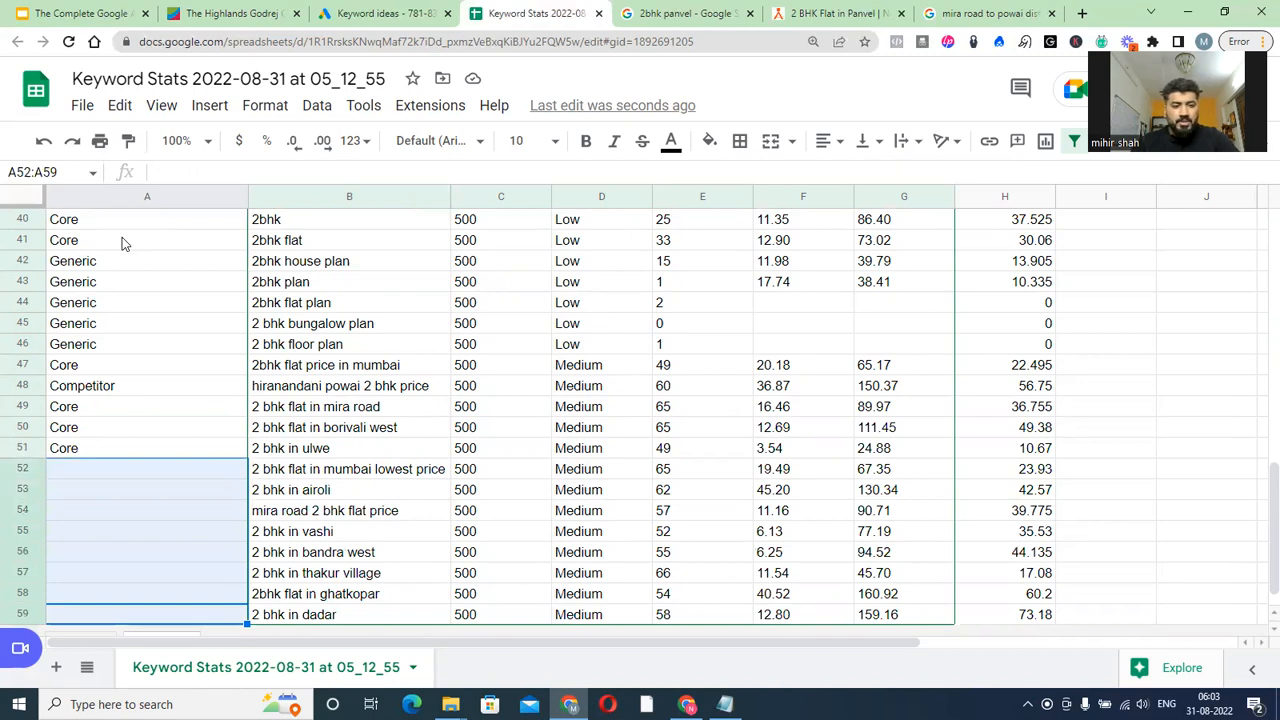
key(shift+Up)
key(ctrl+d)
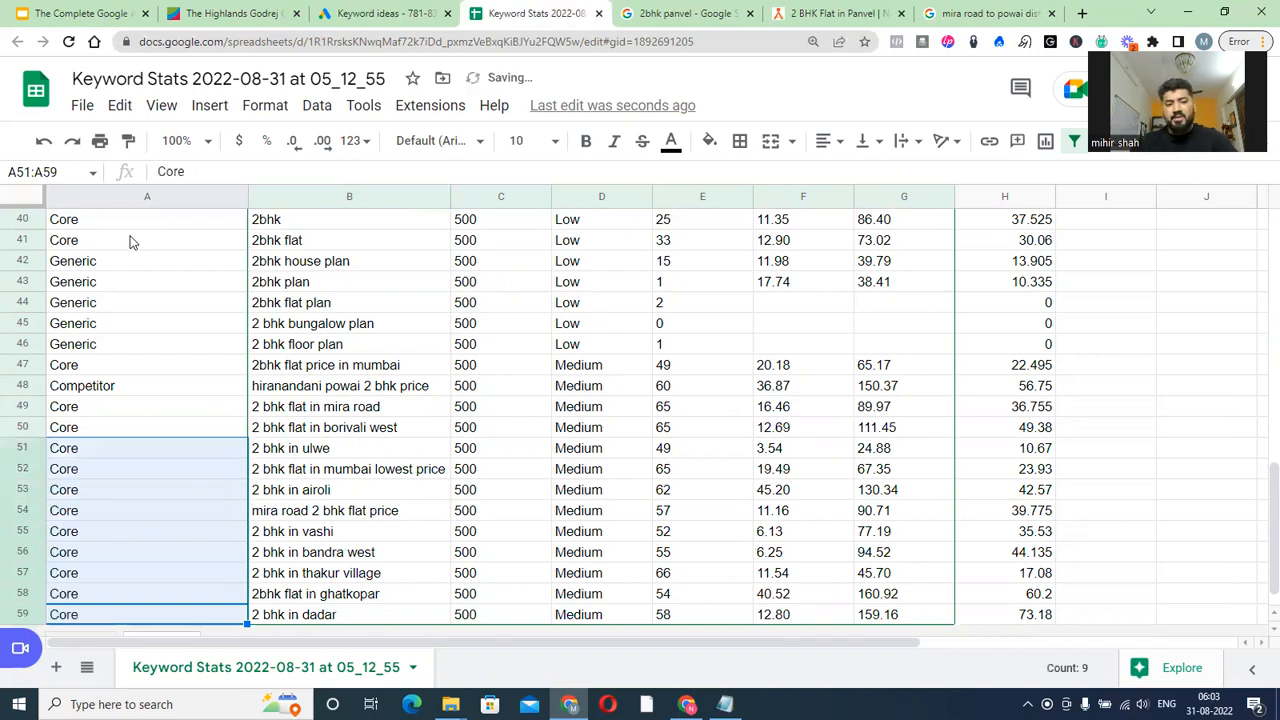
key(Down)
key(Up)
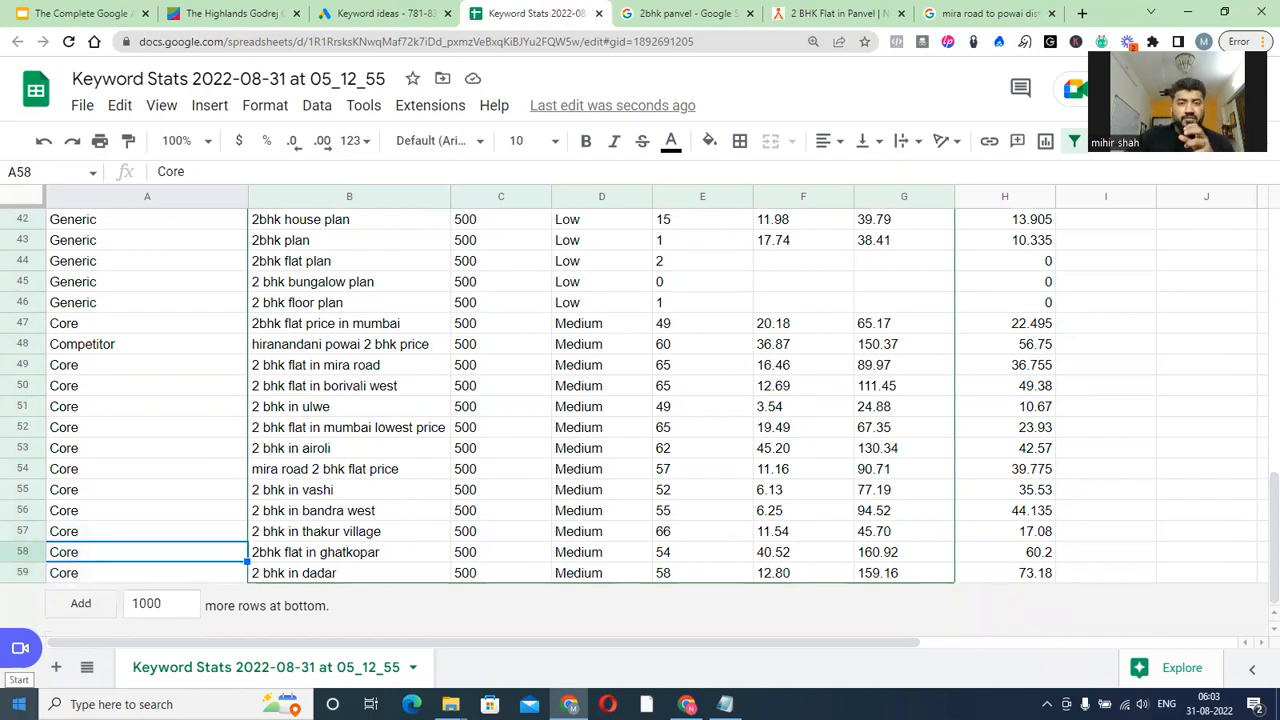
Add 1000 more rows at the bottom of the sheet
click(97, 611)
click(167, 475)
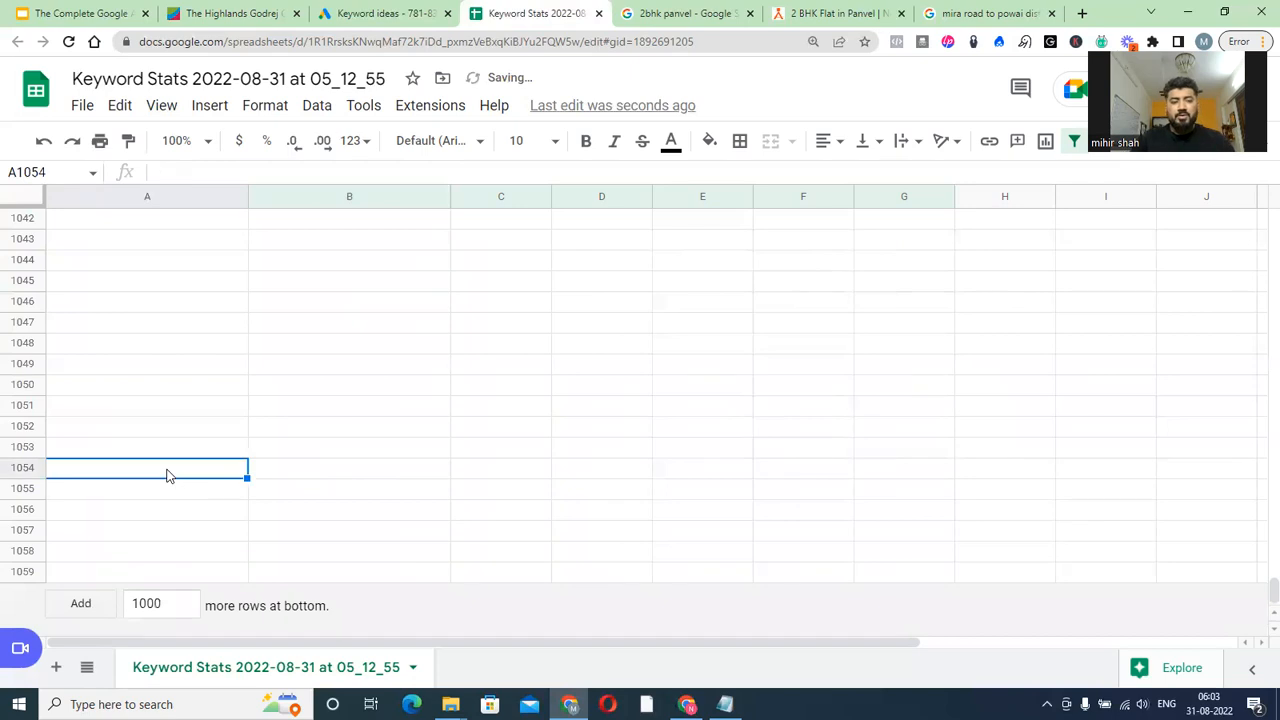
Review the categorised keyword list in column B from the header down to row 59
key(ctrl+Up)
key(ctrl+Up)
key(Right)
key(Up)
key(Up)
key(Up)
key(Up)
key(Up)
key(Up)
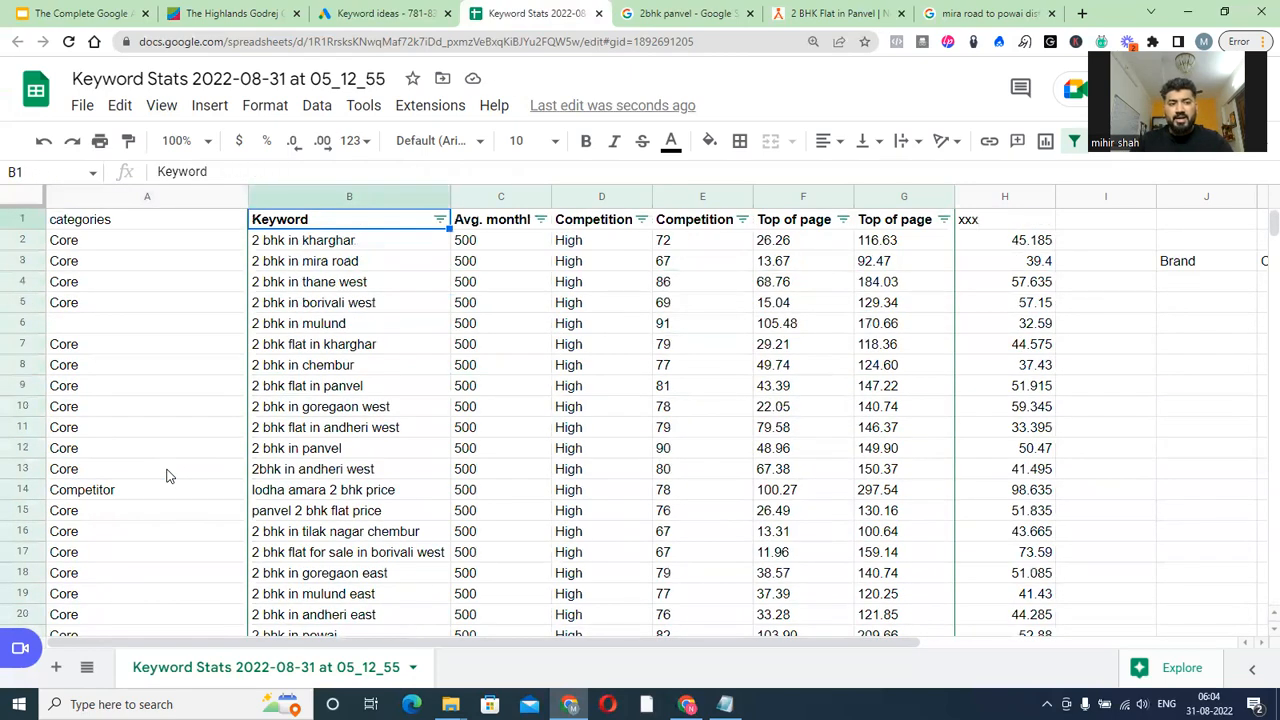
key(Down)
key(Down)
key(Down)
key(Down)
key(Down)
key(Down)
key(Down)
key(Down)
key(Down)
key(Down)
key(Down)
key(Down)
key(Down)
key(Down)
key(Down)
key(Down)
key(Down)
key(Down)
key(Down)
key(Down)
key(Down)
key(Down)
key(Down)
key(Down)
key(Down)
key(Down)
key(Down)
key(Down)
key(Down)
key(Down)
key(Down)
key(Down)
key(Down)
key(Down)
key(Down)
key(Down)
key(Down)
key(Down)
key(Down)
key(Down)
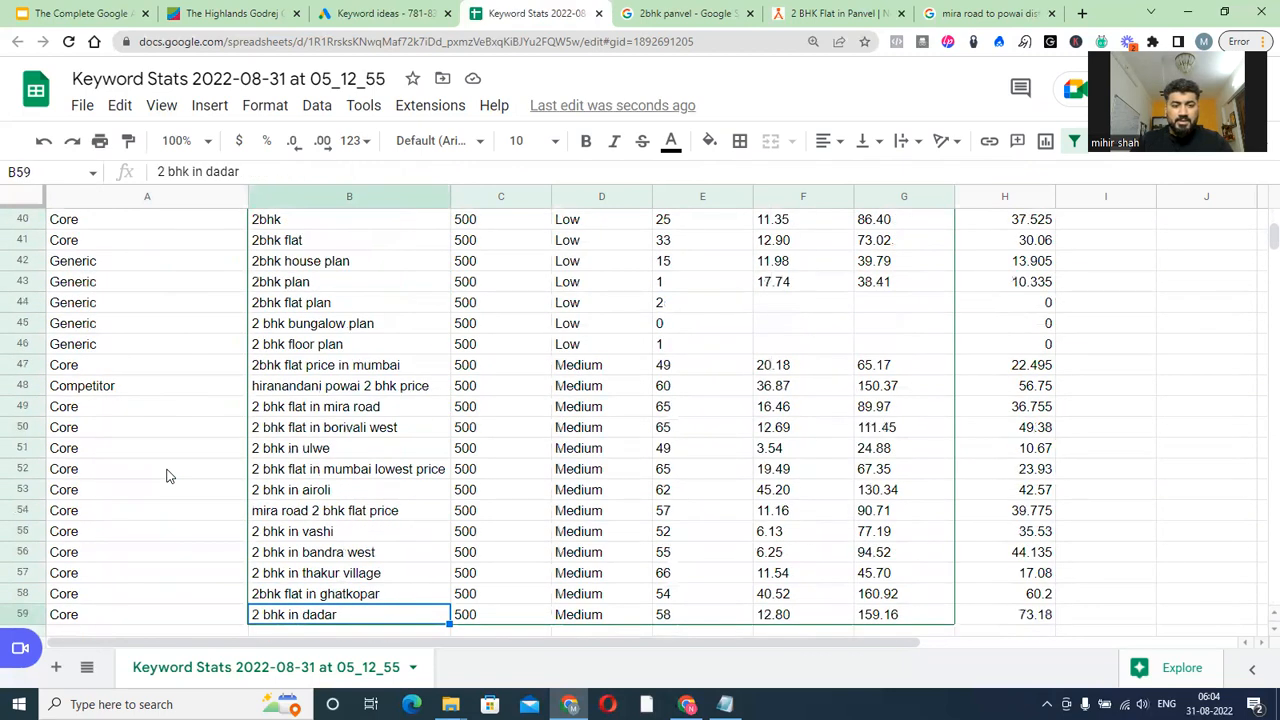
key(ctrl+Up)
key(ctrl+Down)
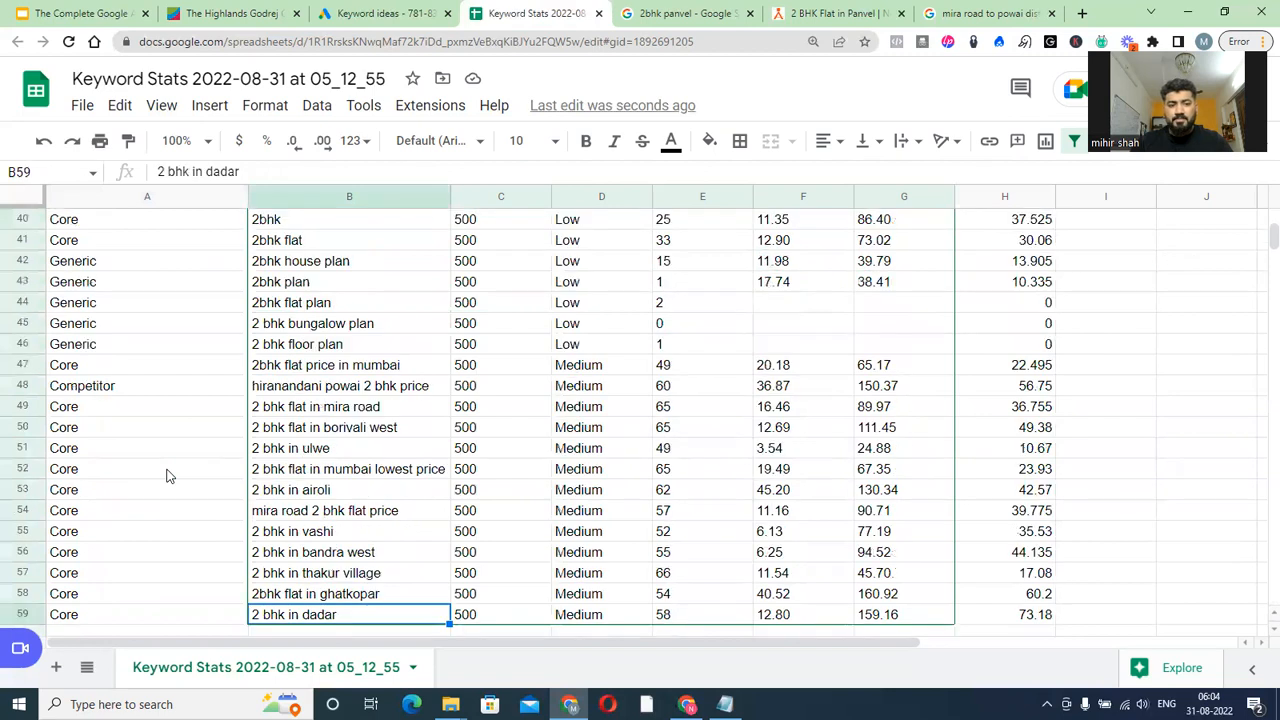
key(Down)
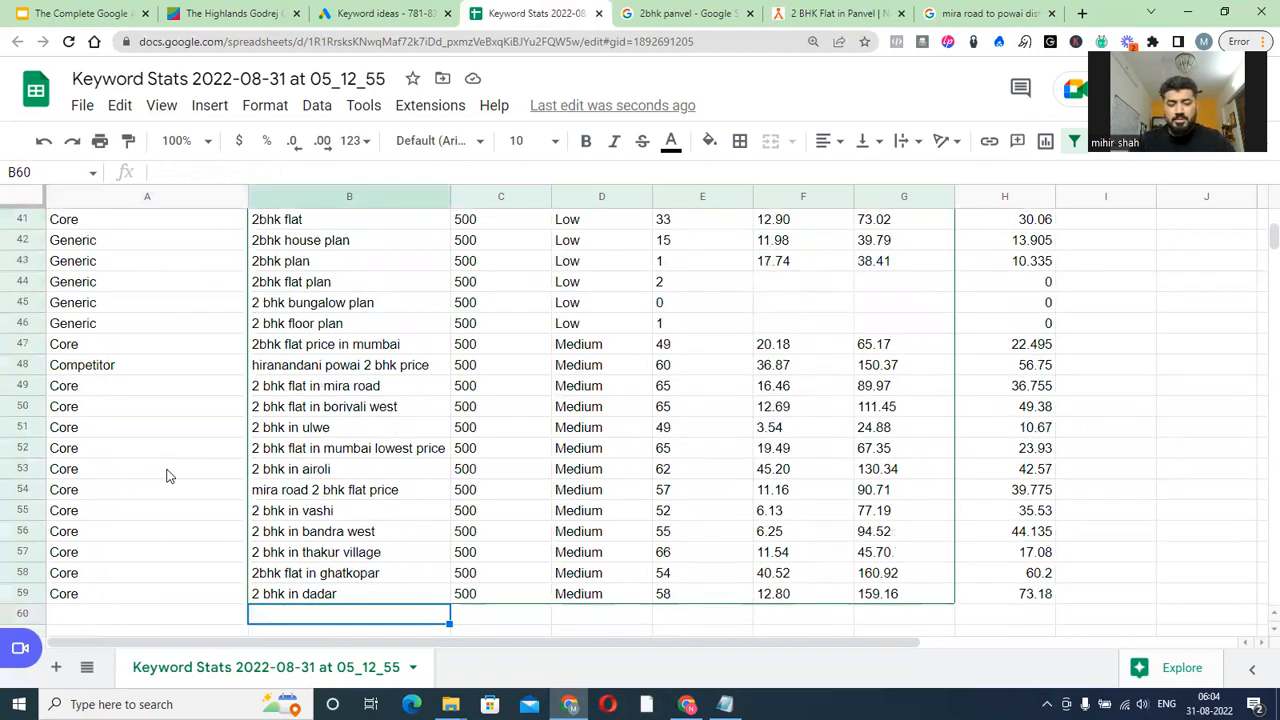
Search the sheet for "godre" to look for brand keywords, clear the search term and check the categories
key(ctrl+f)
text(godre)
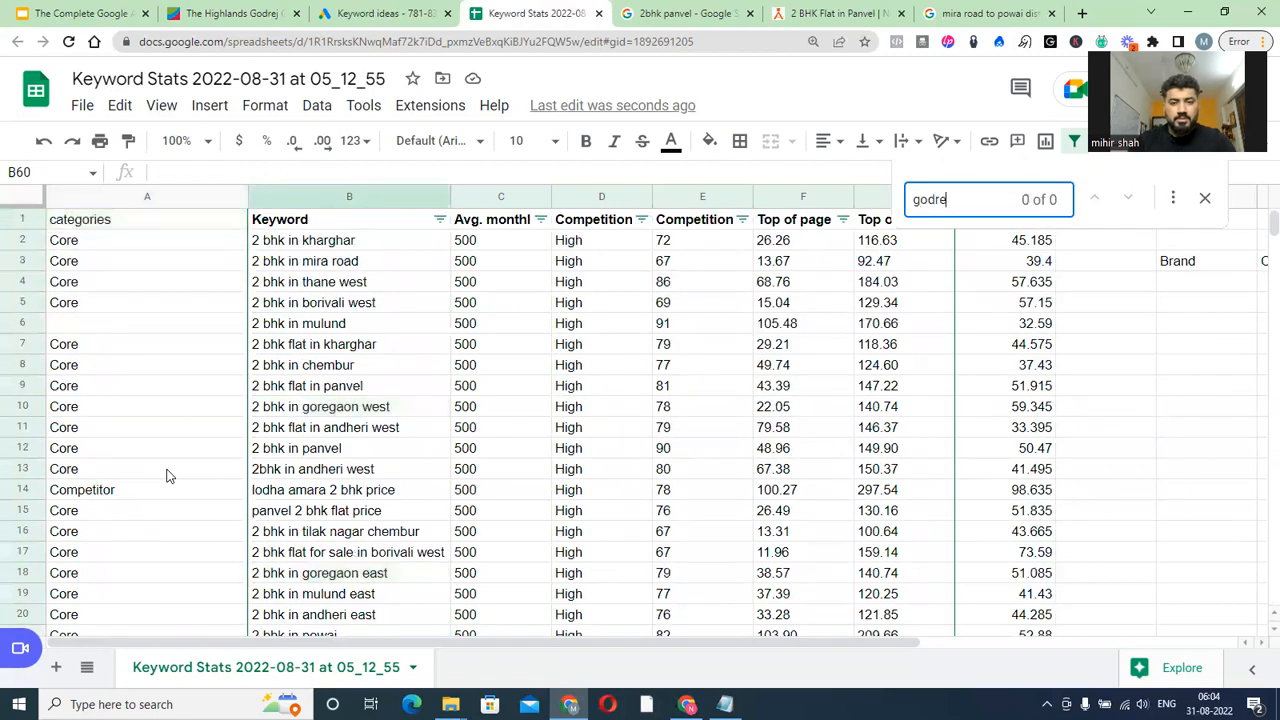
key(BackSpace)
key(BackSpace)
key(BackSpace)
key(BackSpace)
key(BackSpace)
scroll(168, 476, down, 5)
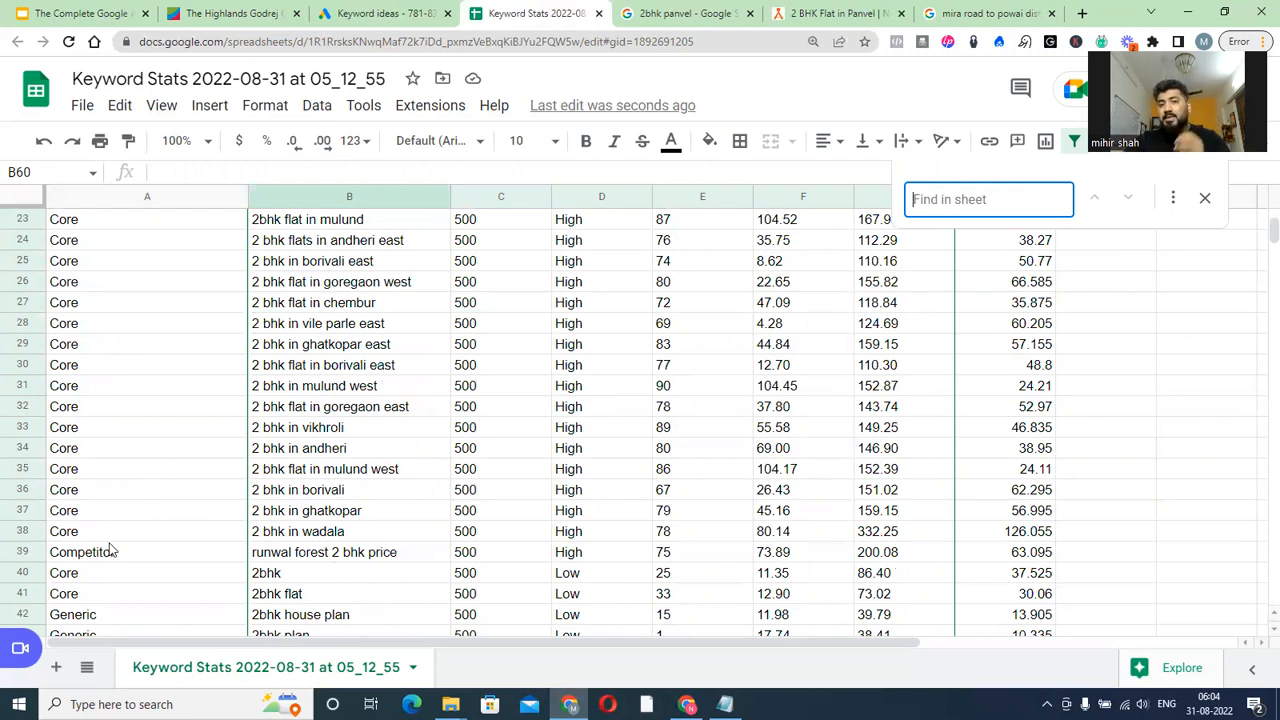
scroll(117, 533, up, 7)
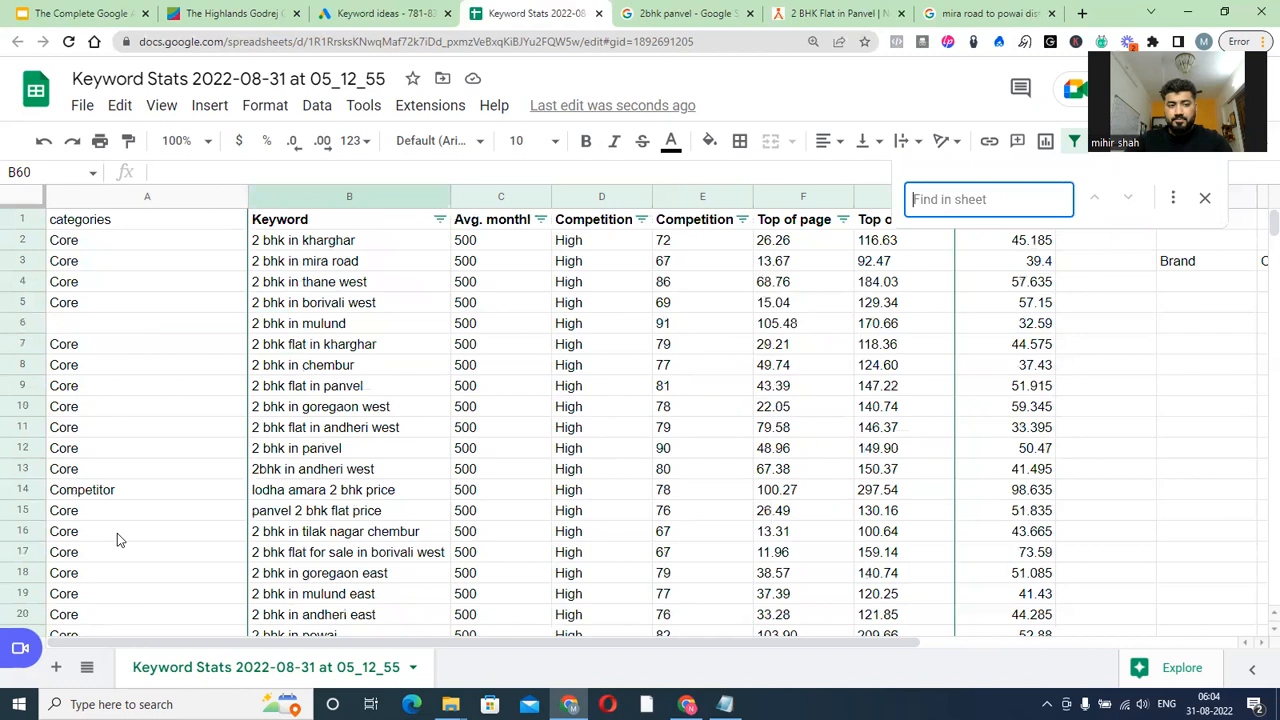
Try to copy the formatting of the Keyword header in B1 onto the categories header in A1
click(315, 222)
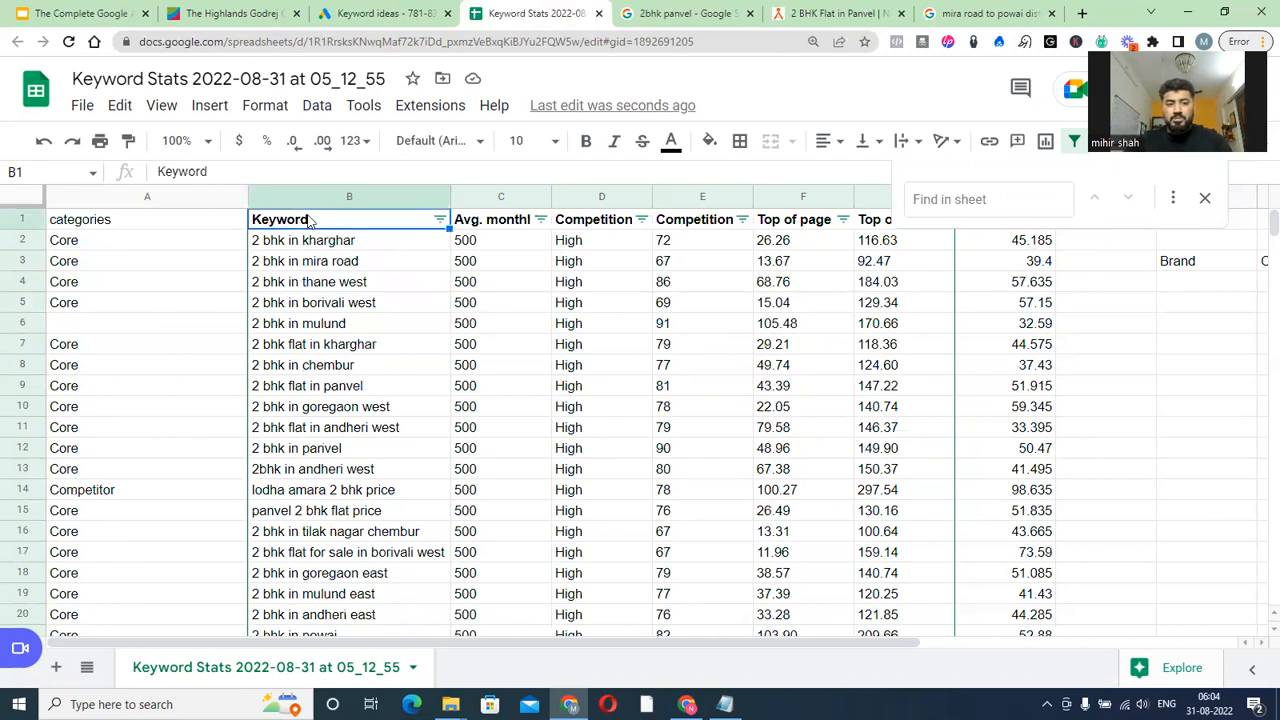
click(130, 143)
click(90, 222)
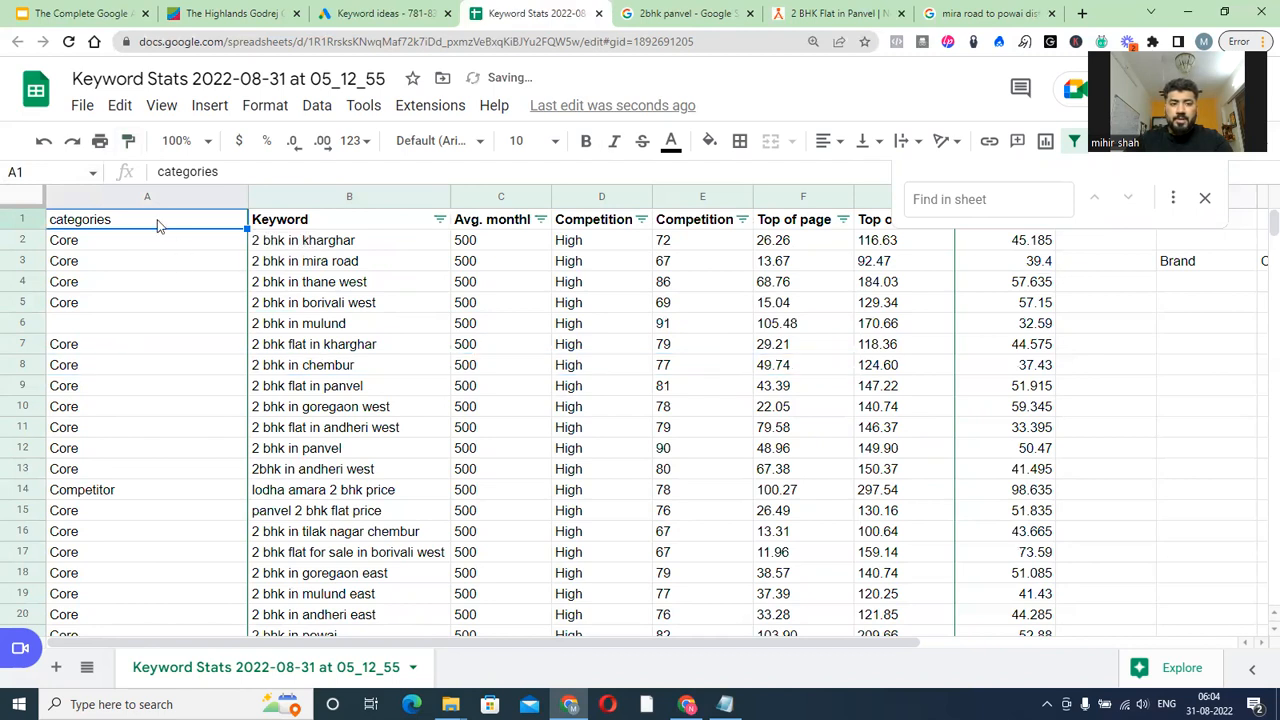
click(312, 222)
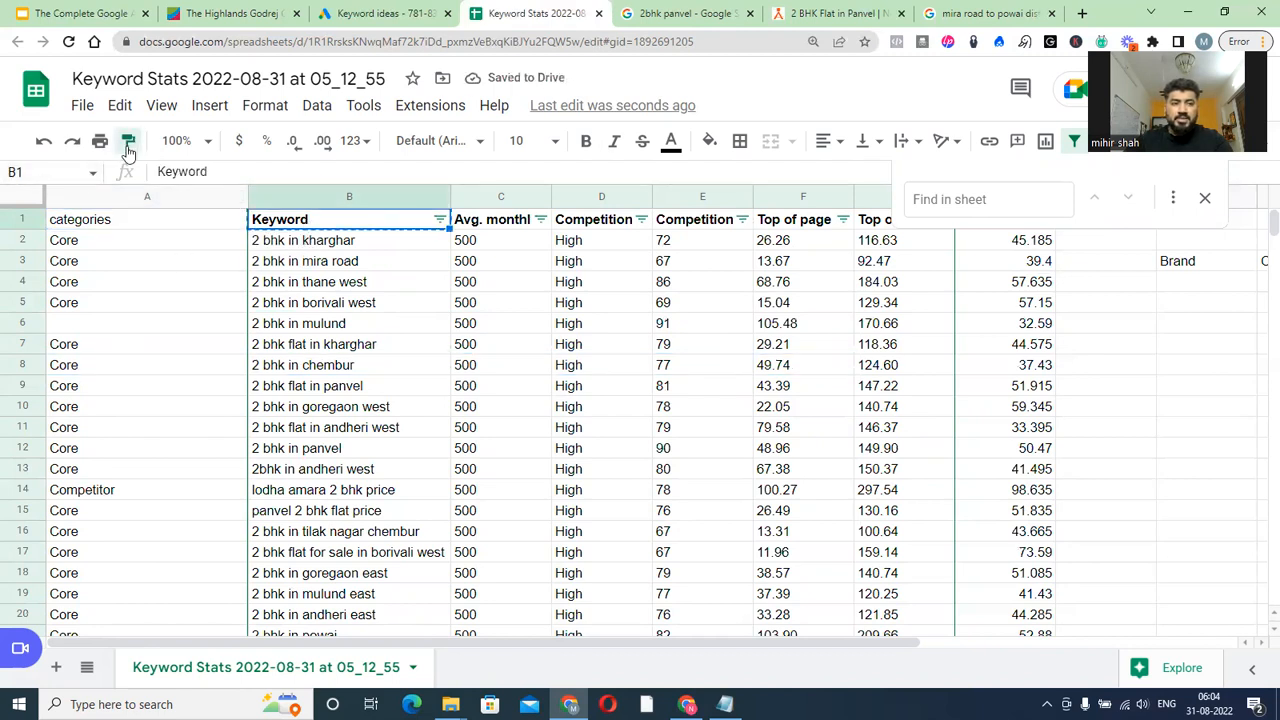
click(83, 224)
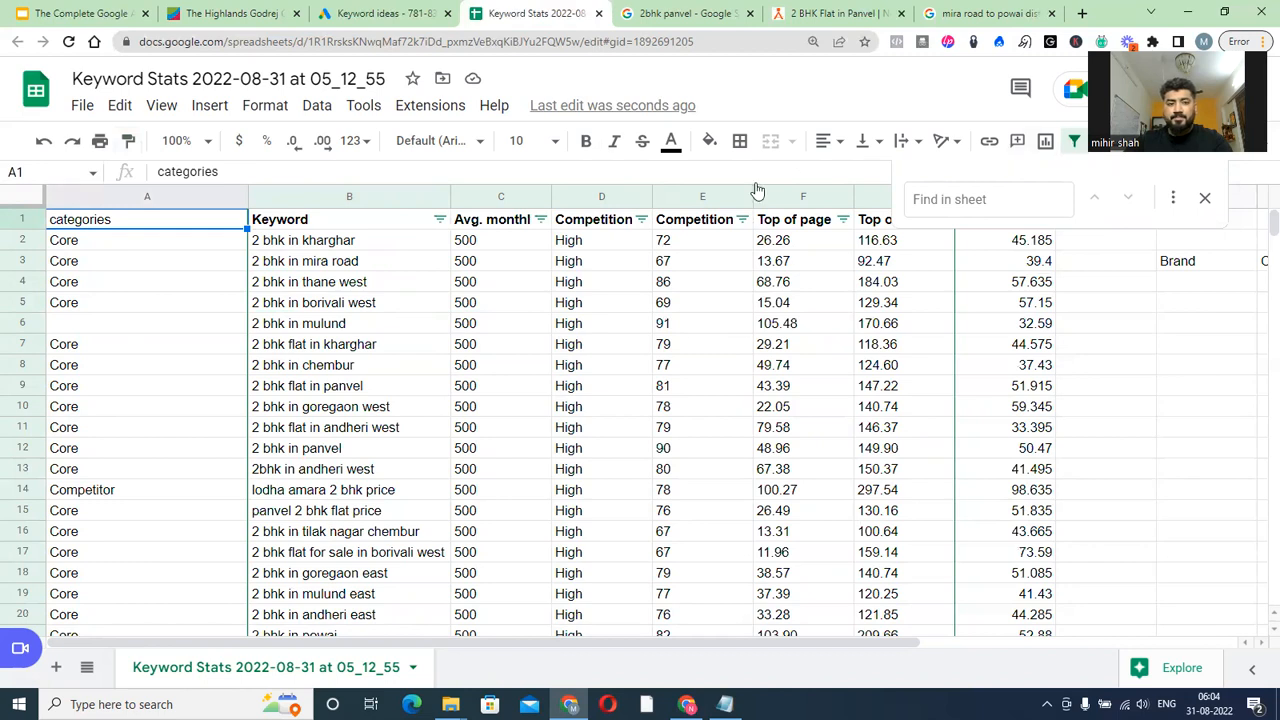
Recreate the filter over A1:H59 so it includes the categories column, and sort the rows by categories A to Z
click(1073, 141)
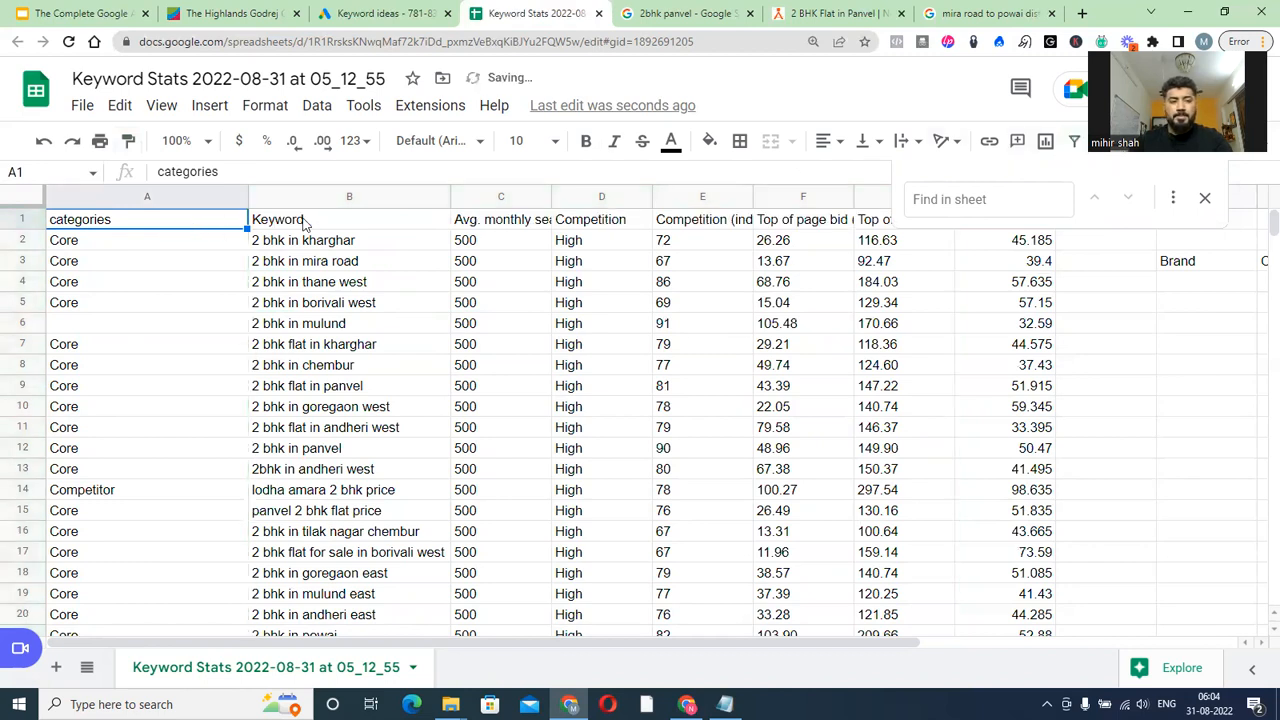
key(ctrl+shift+Right)
click(1075, 141)
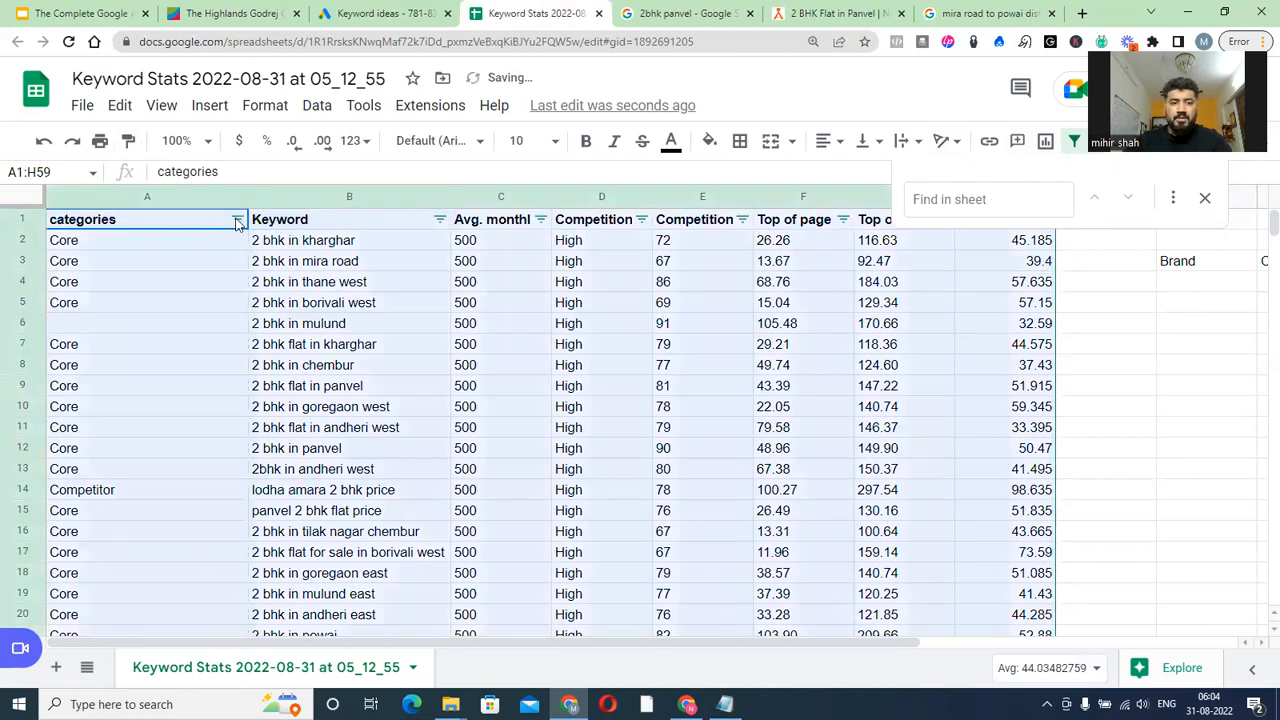
click(237, 221)
click(306, 254)
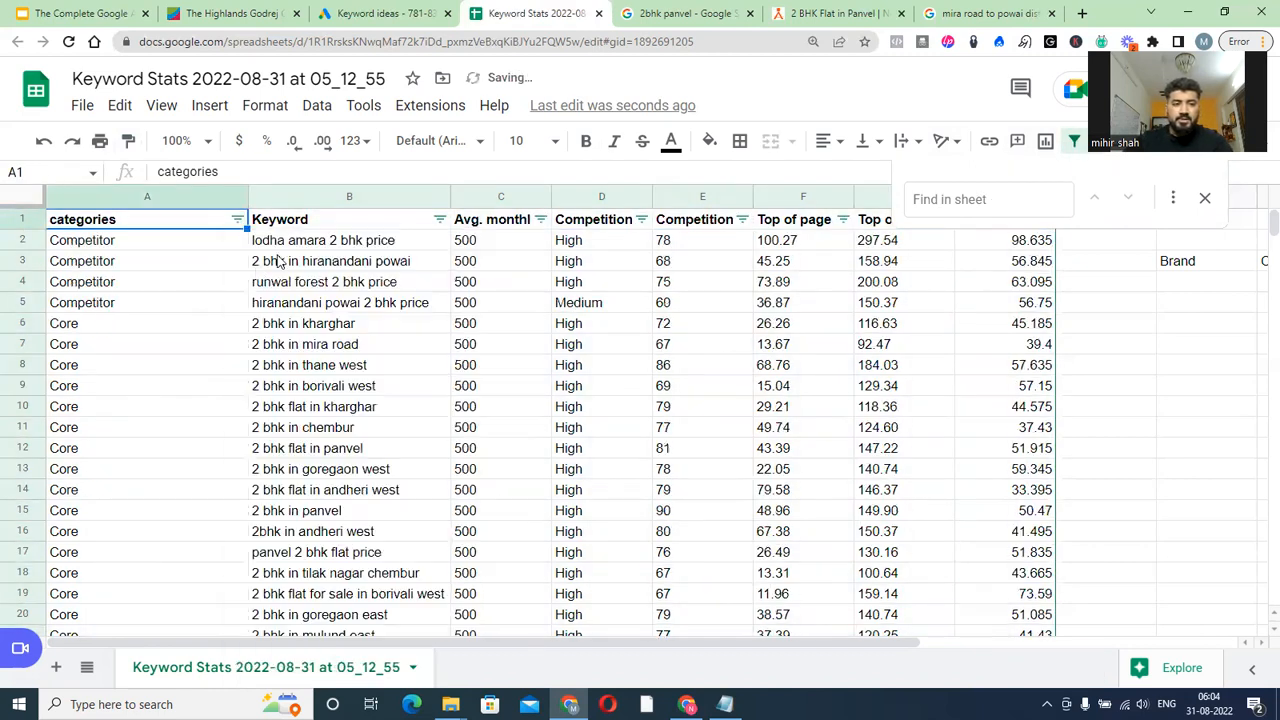
Copy "Core" from cell A53 into the empty cell A59 for the keyword "2 bhk in mulund"
scroll(154, 314, down, 9)
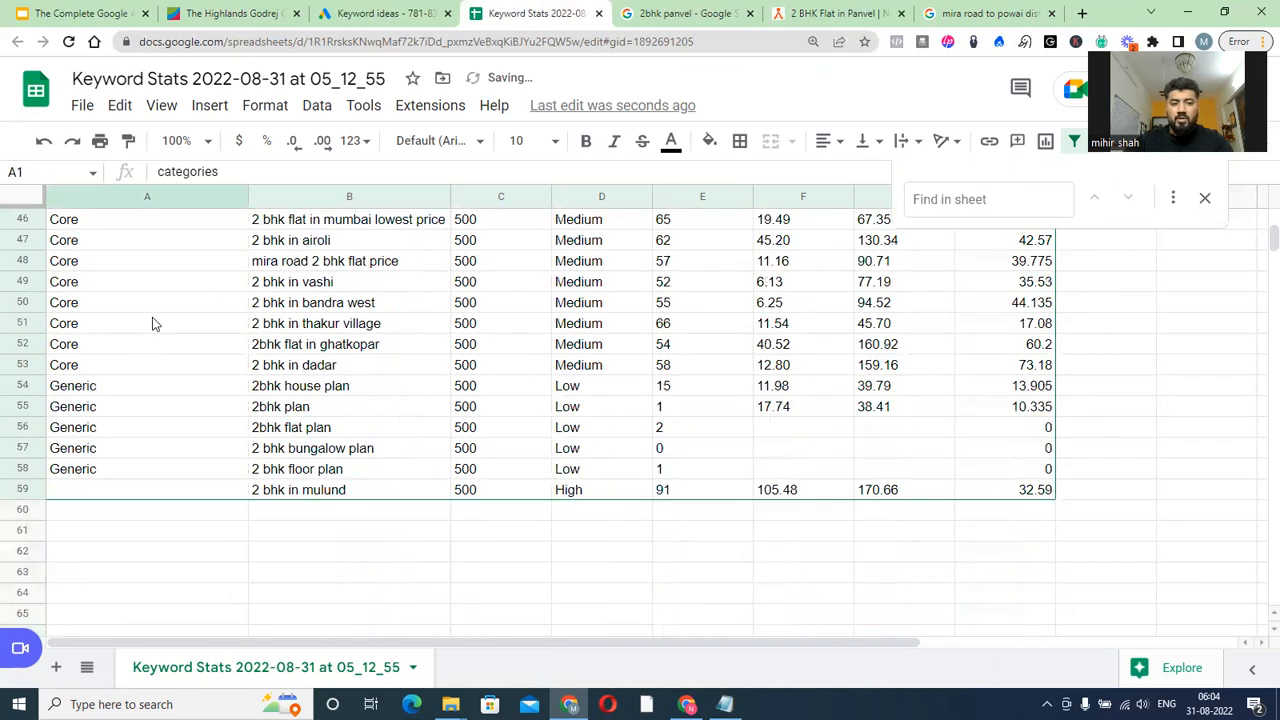
scroll(154, 323, down, 2)
scroll(154, 323, up, 2)
click(90, 388)
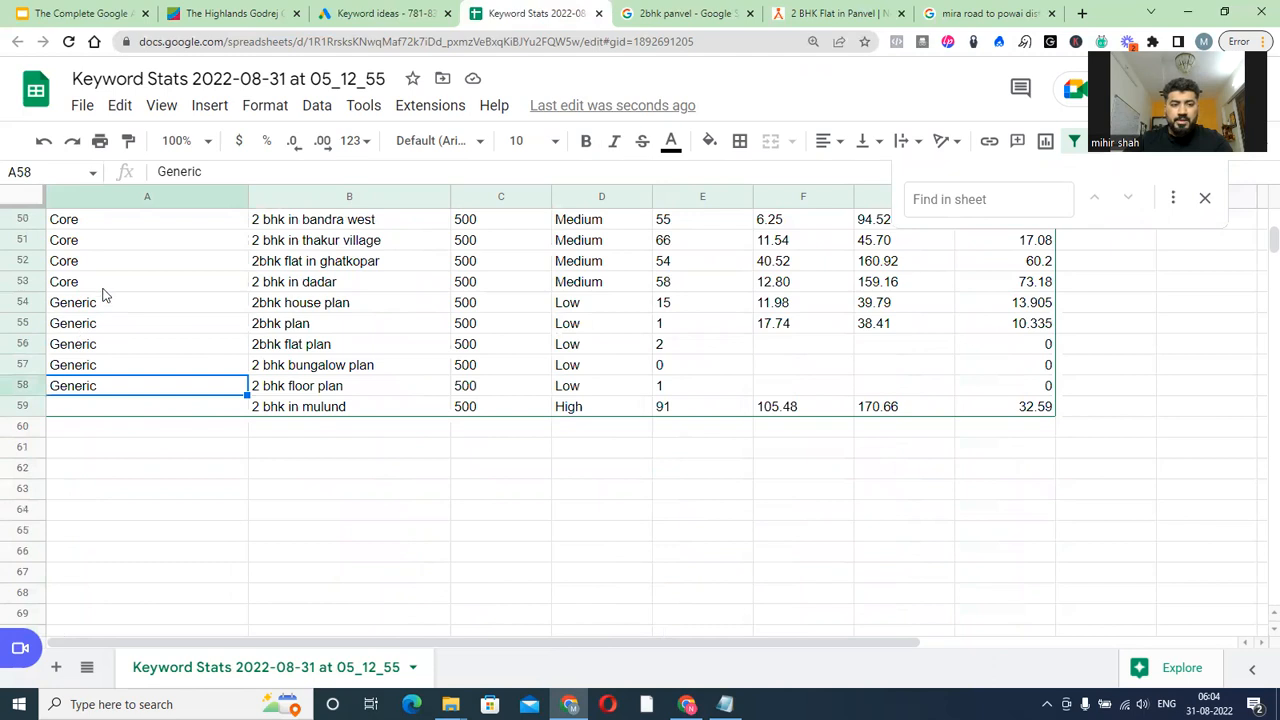
click(105, 286)
key(ctrl+c)
click(100, 408)
key(ctrl+v)
Sort the keyword rows by the categories column from Z to A
scroll(148, 337, up, 15)
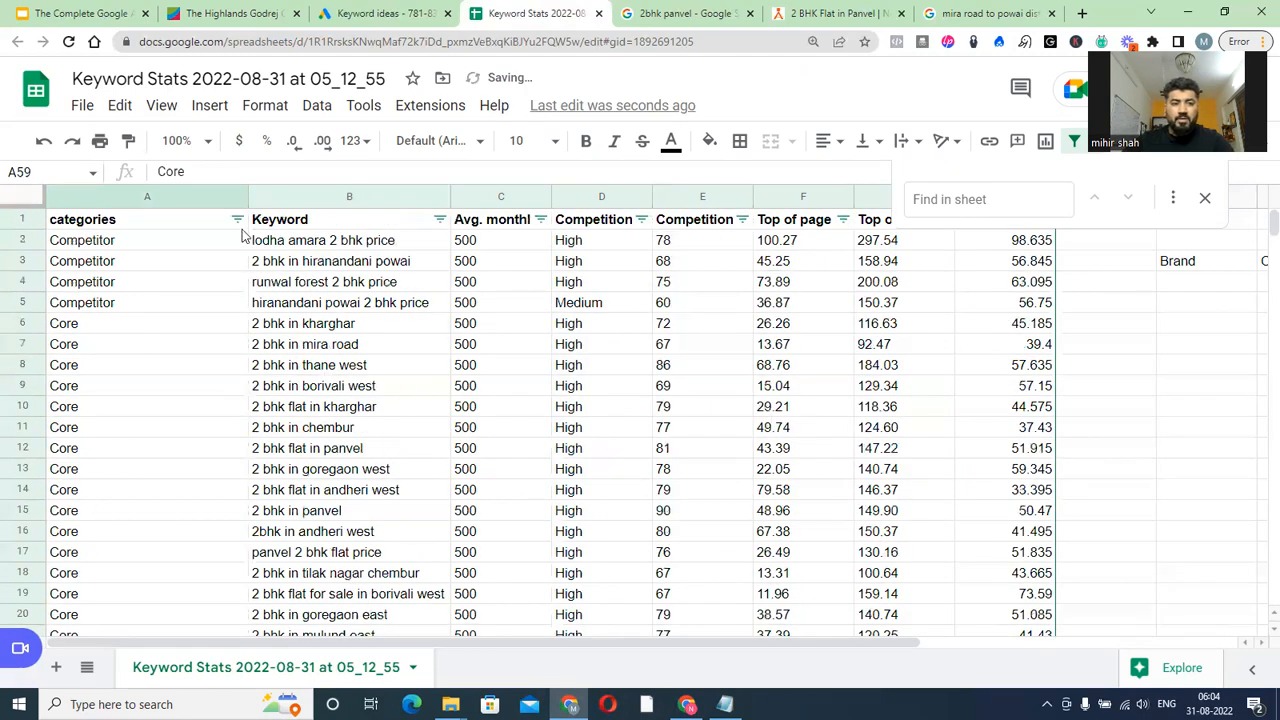
click(237, 219)
click(309, 286)
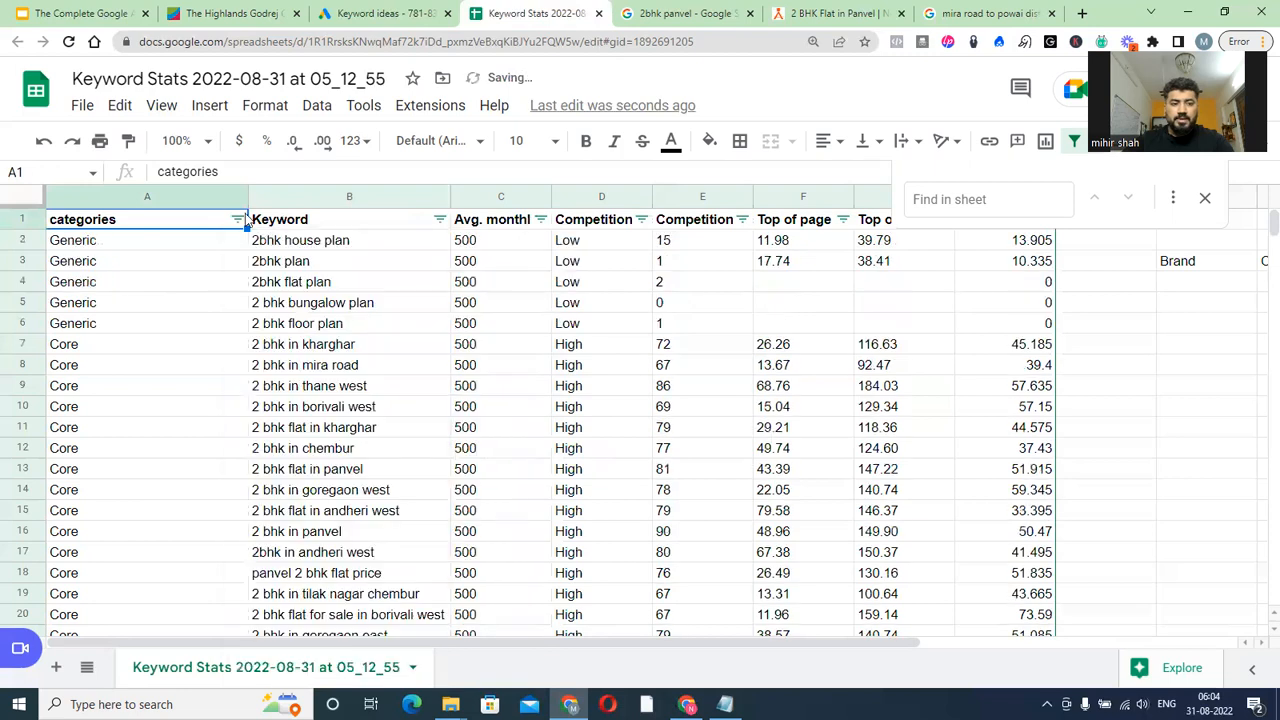
click(110, 346)
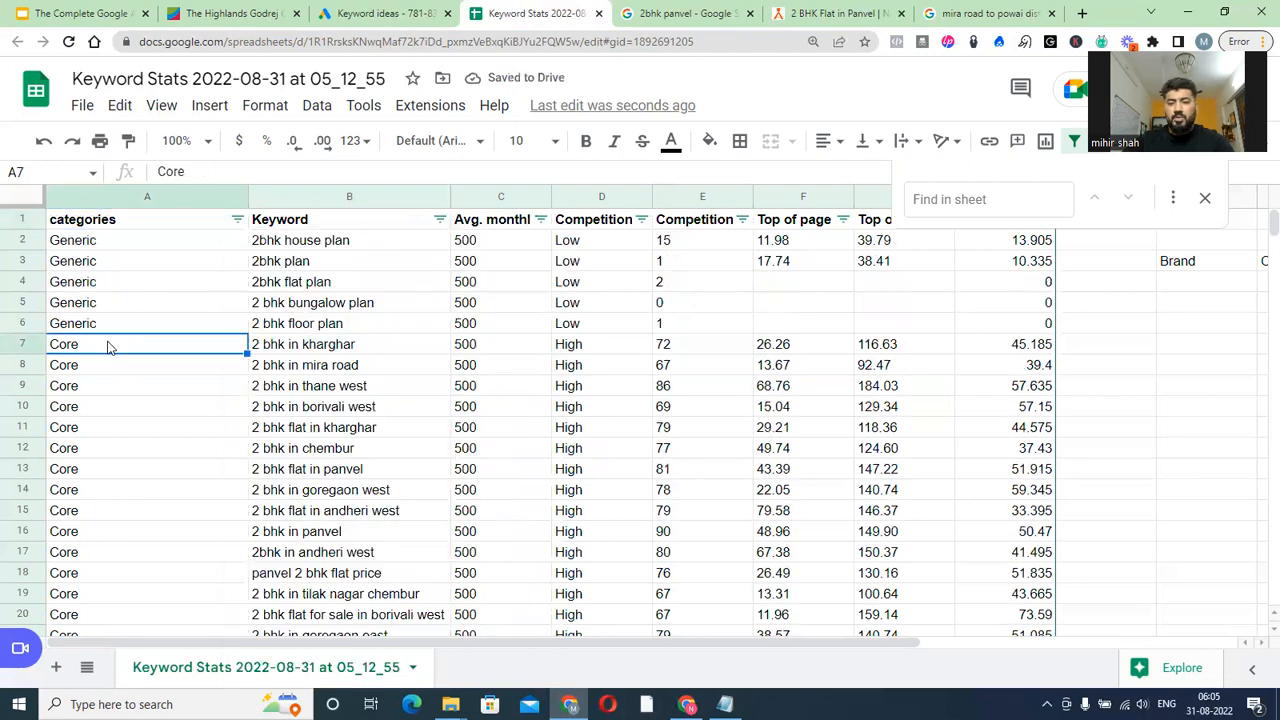
Insert a new column before the categories column and enter the header "Sub Category" in A1
right_click(105, 196)
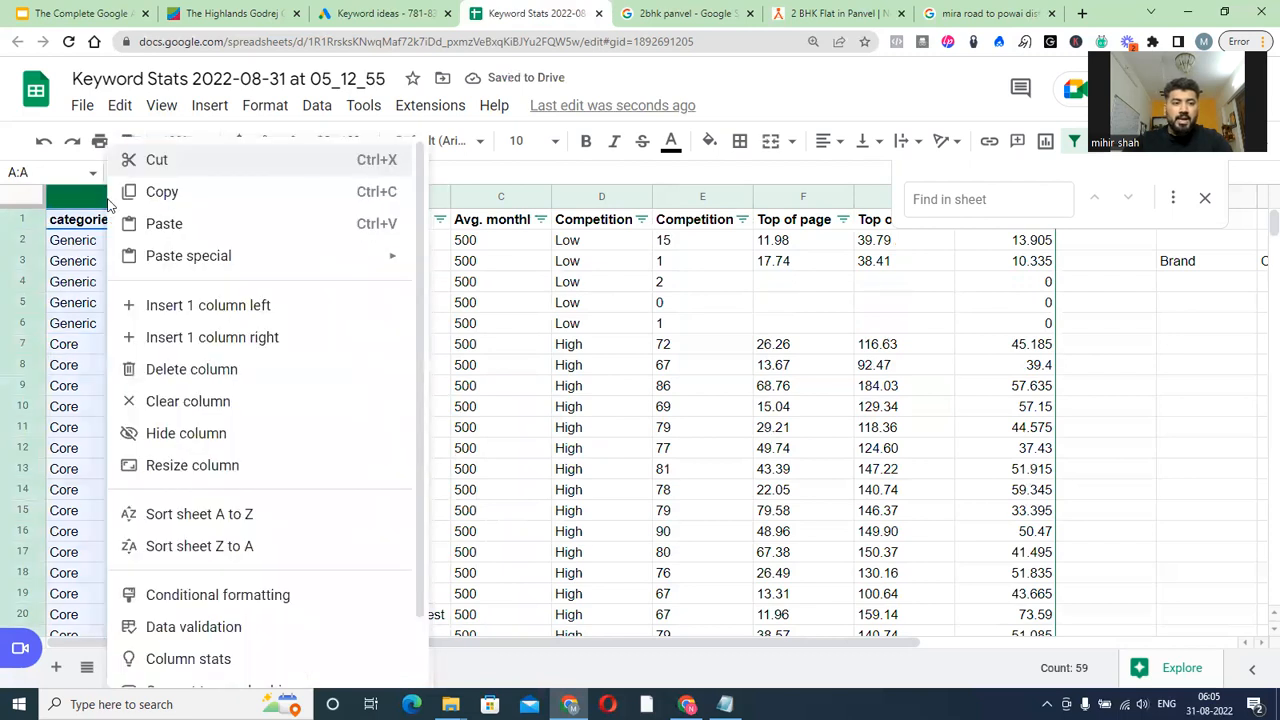
click(185, 307)
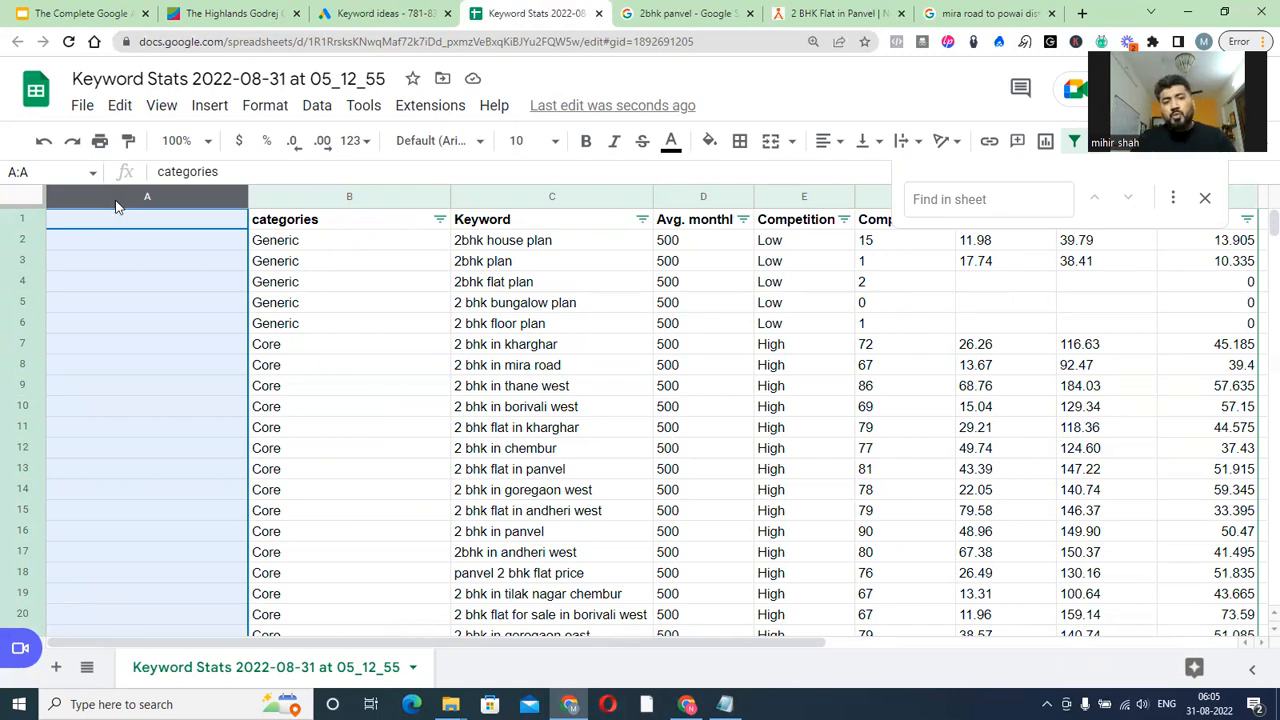
click(115, 207)
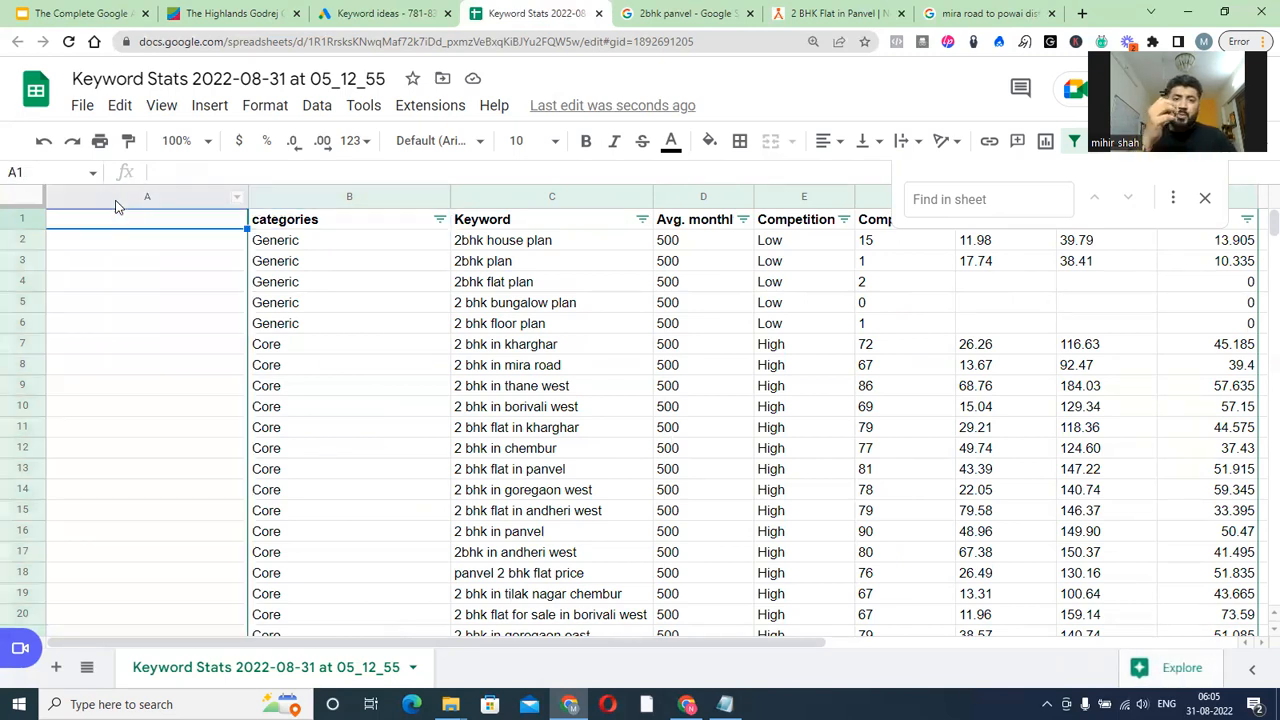
text(Su)
text(b Ca)
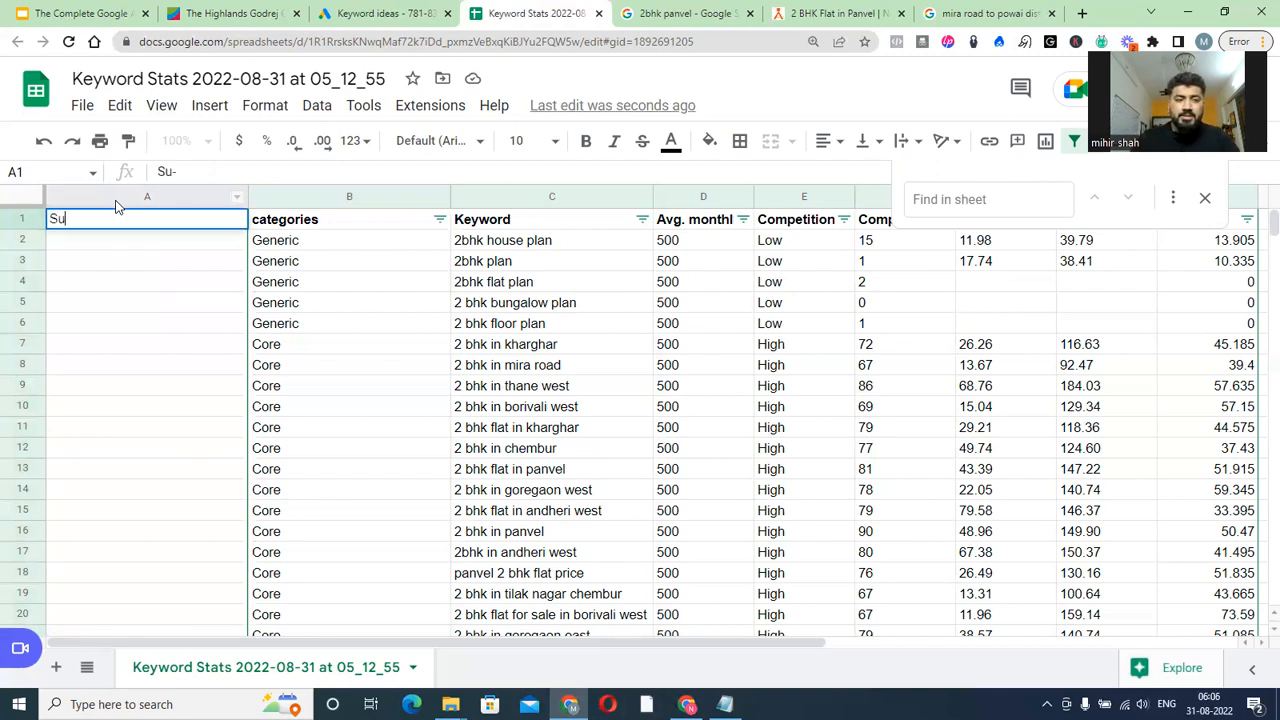
text(tegory)
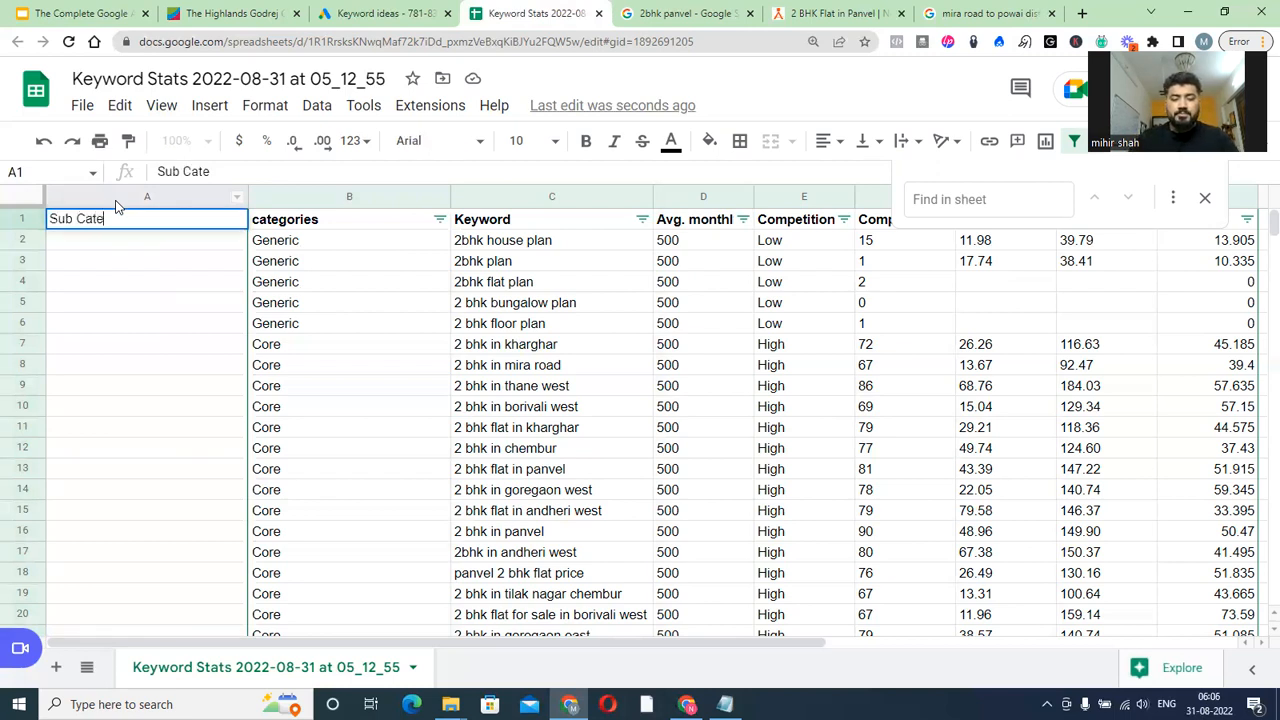
key(Return)
key(Return)
key(Return)
key(Return)
key(Return)
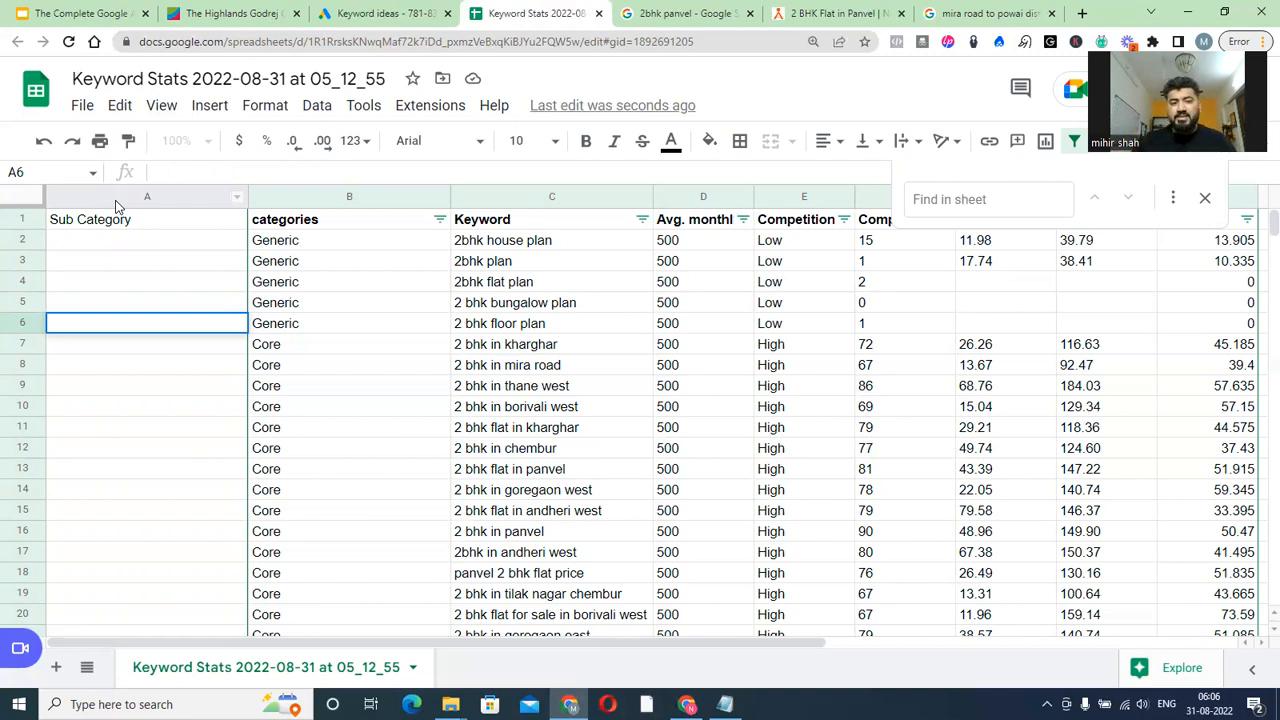
click(194, 352)
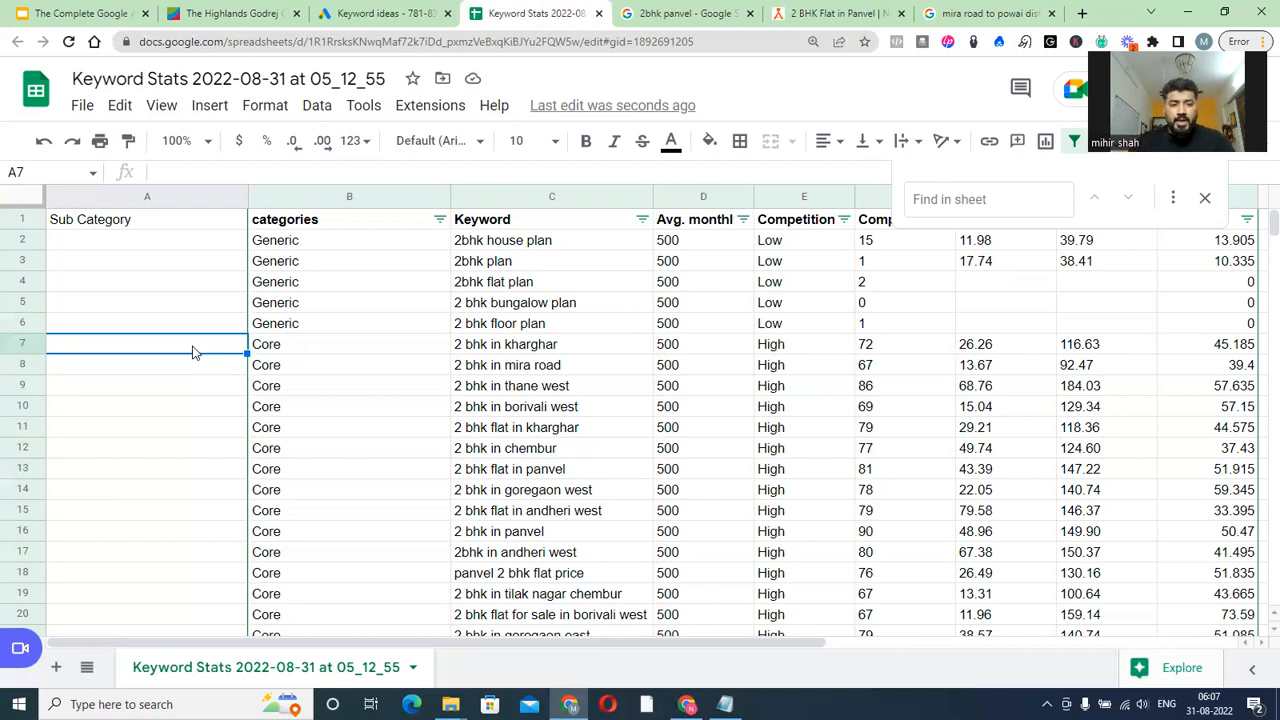
key(Right)
key(Right)
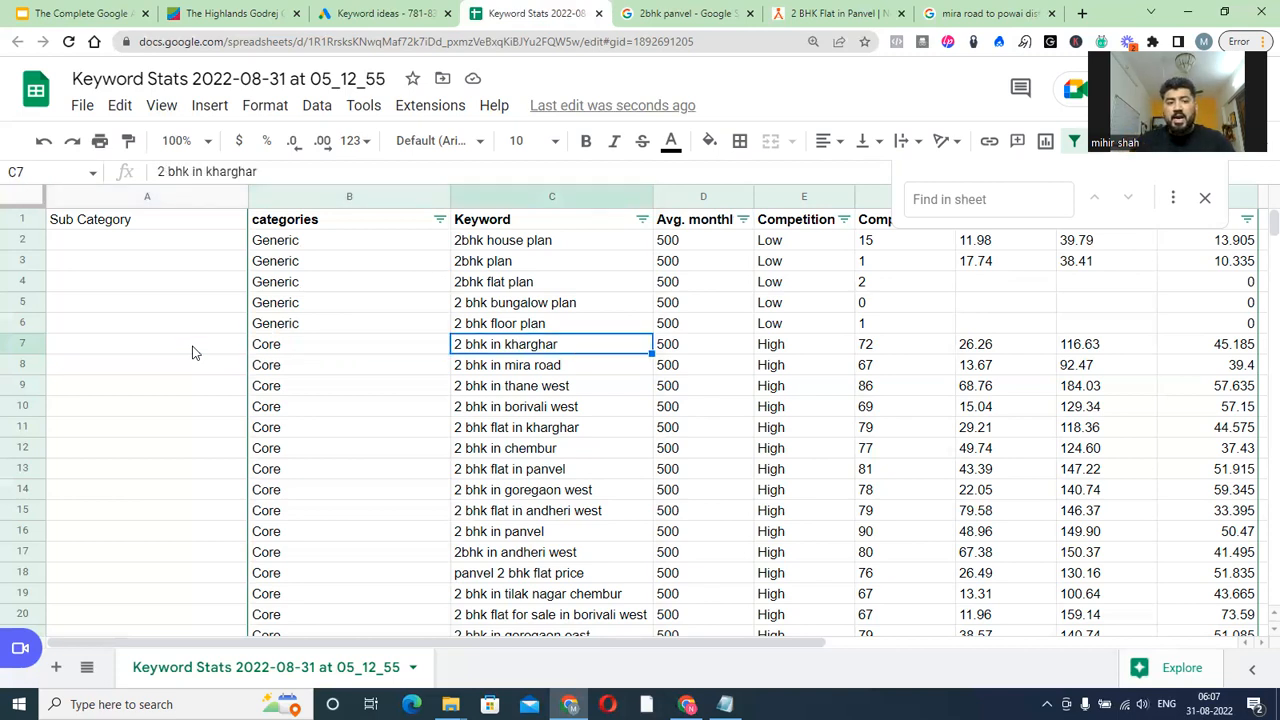
key(Left)
key(Left)
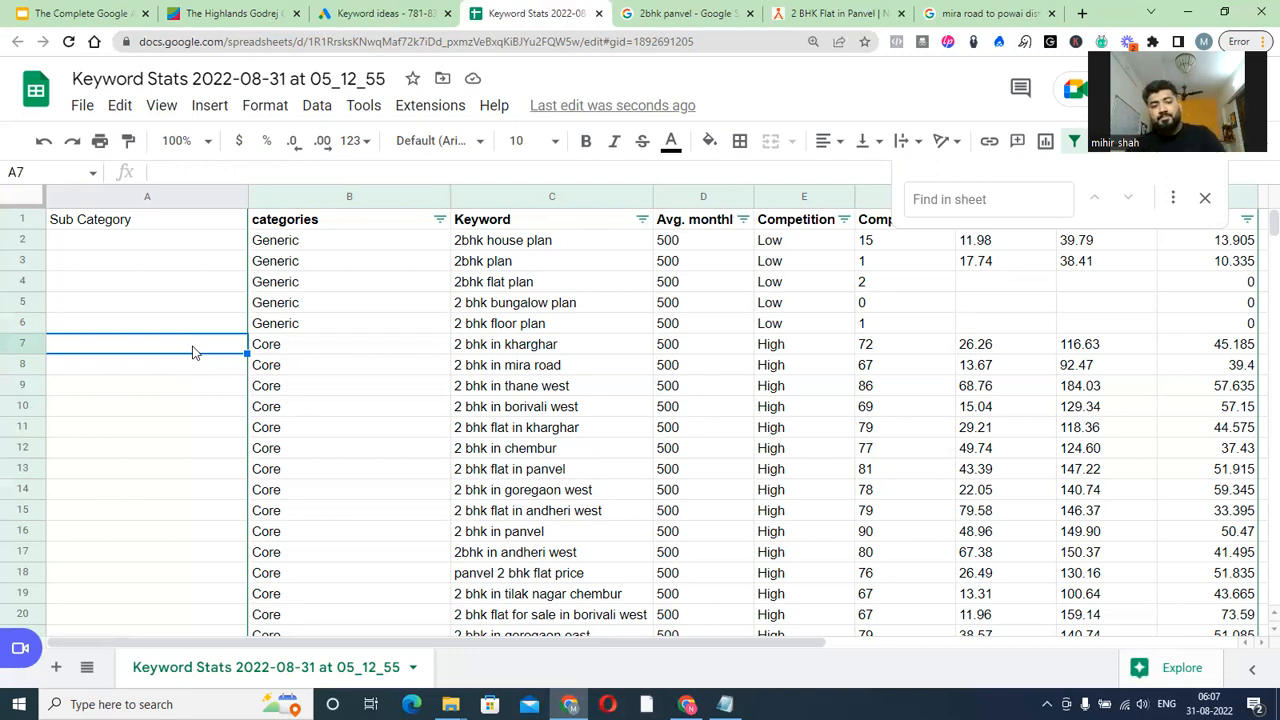
Enter "Location" as the sub category in A7 for the keyword "2 bhk in kharghar"
text(Location)
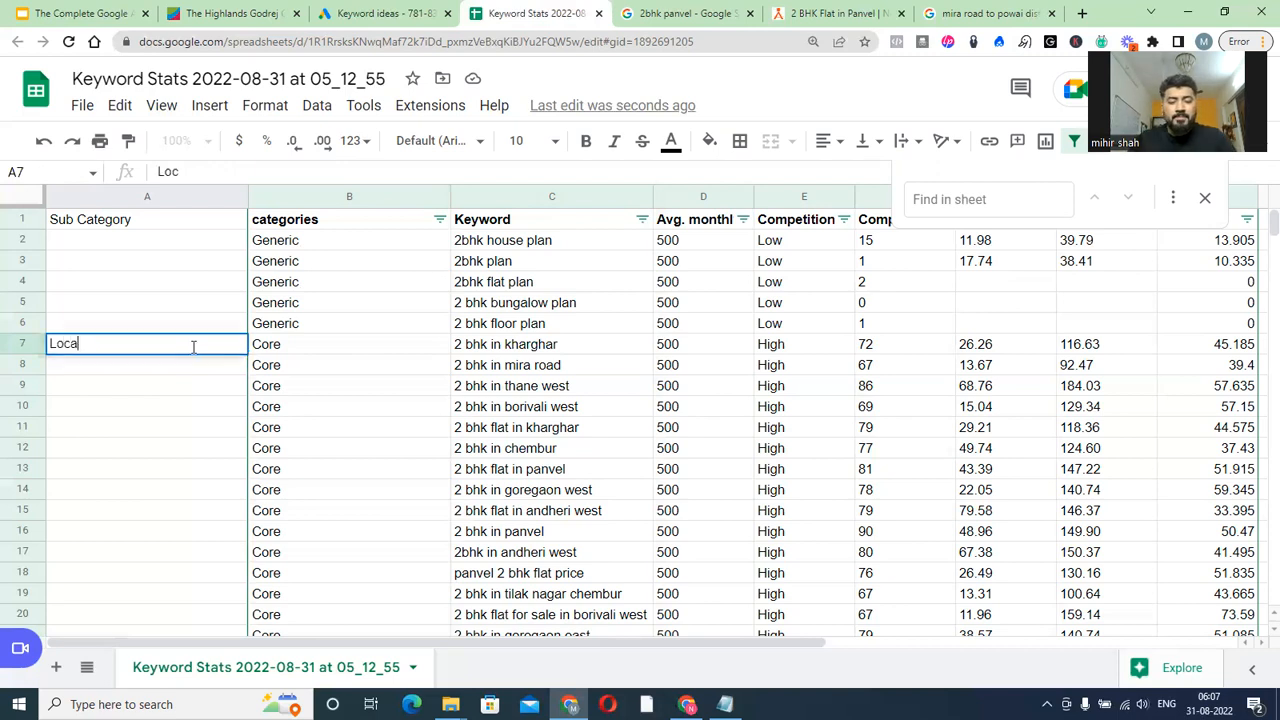
key(Return)
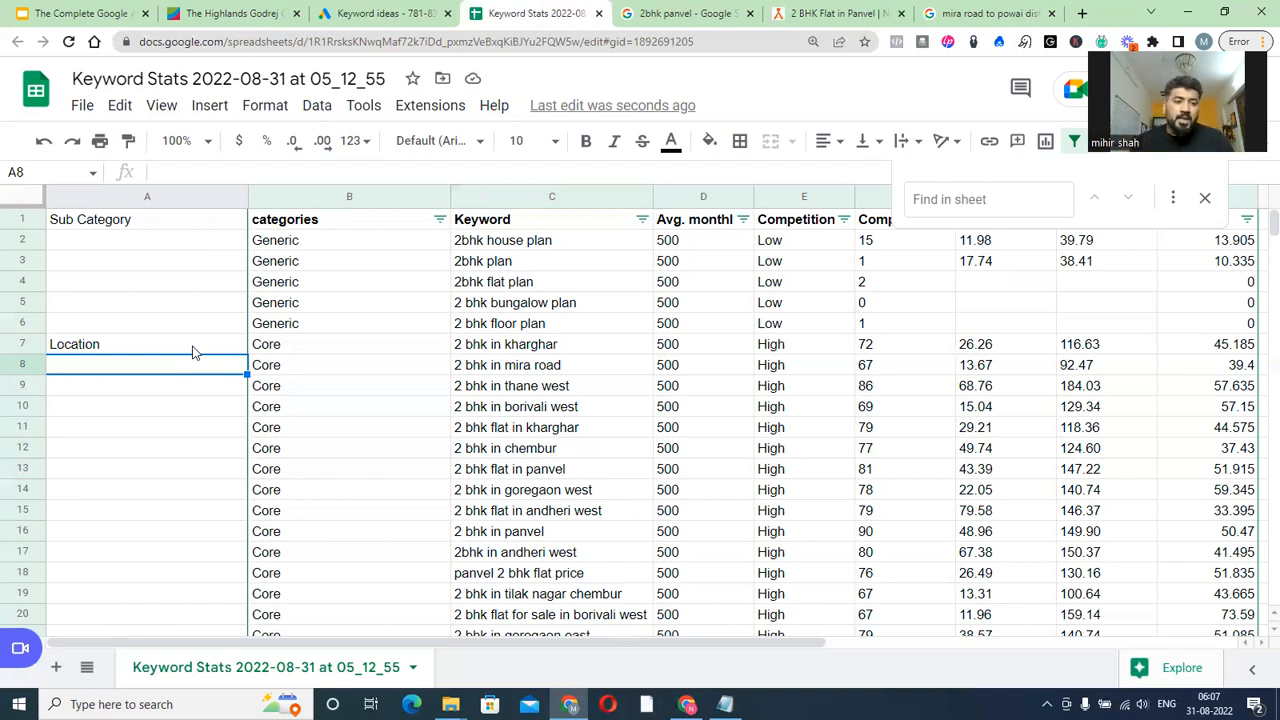
key(Up)
key(Right)
key(Right)
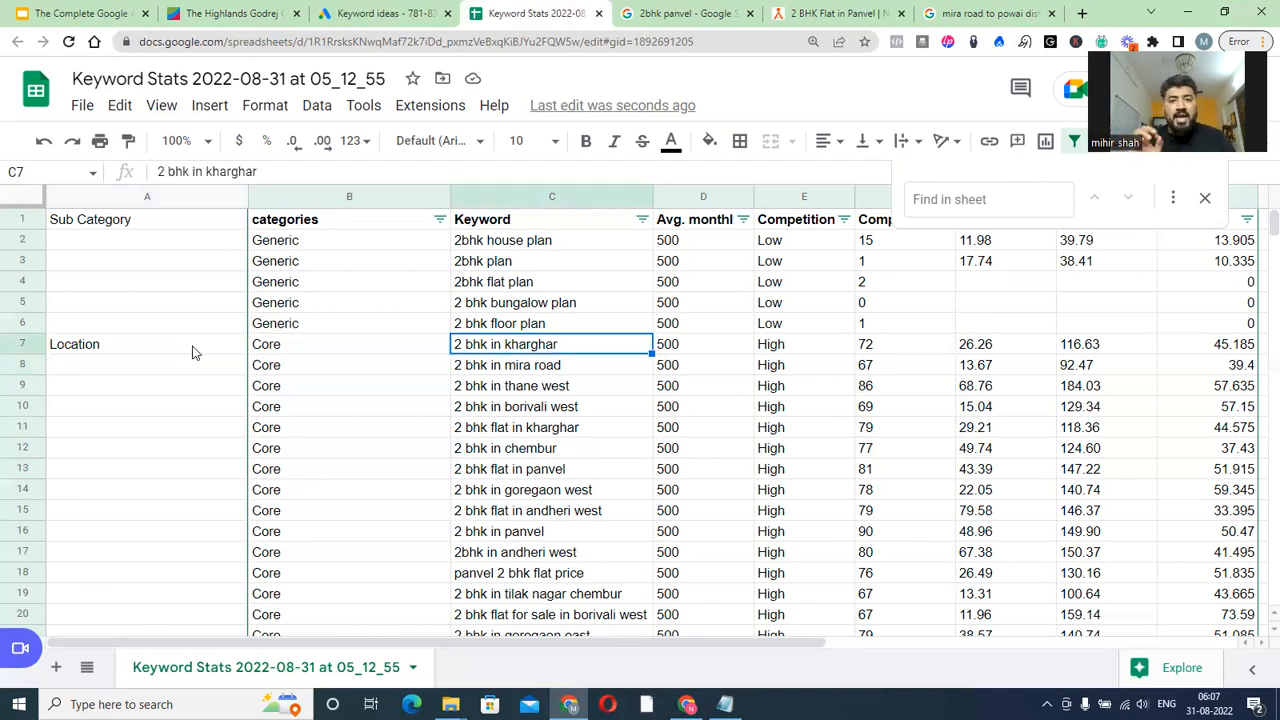
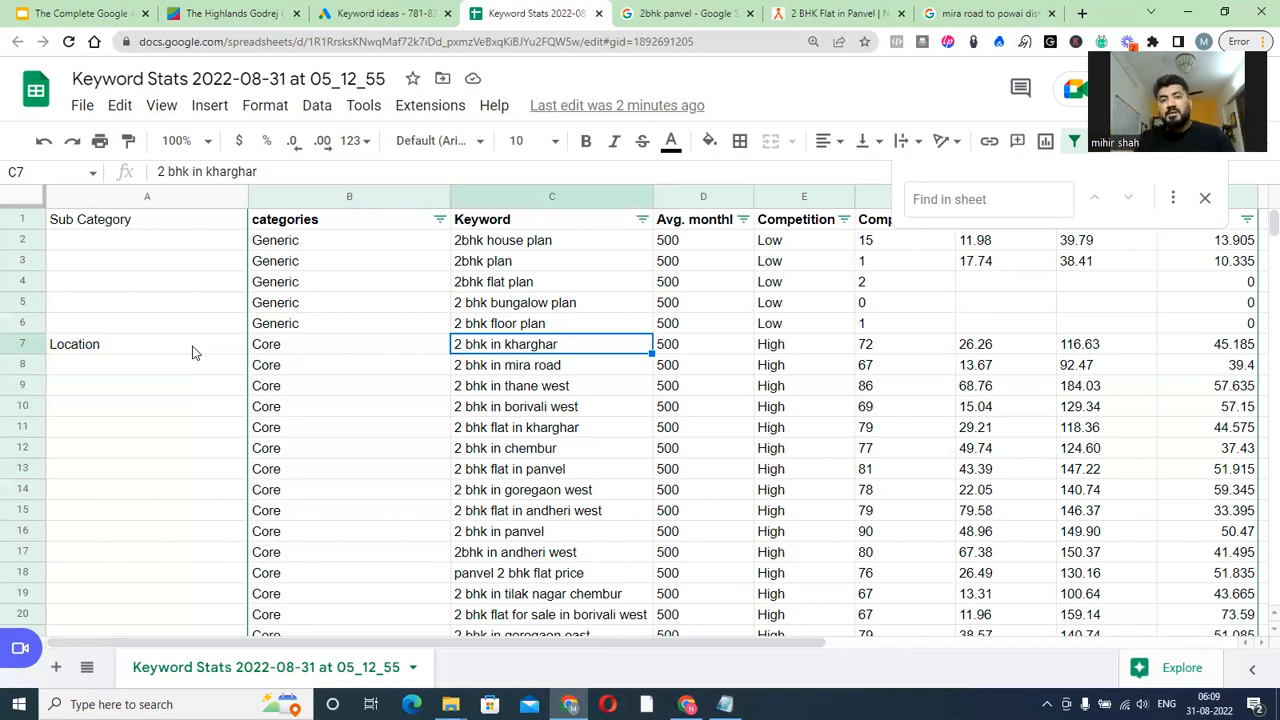
Copy "Location" from A7 into the Sub Category cells down to A12
click(194, 352)
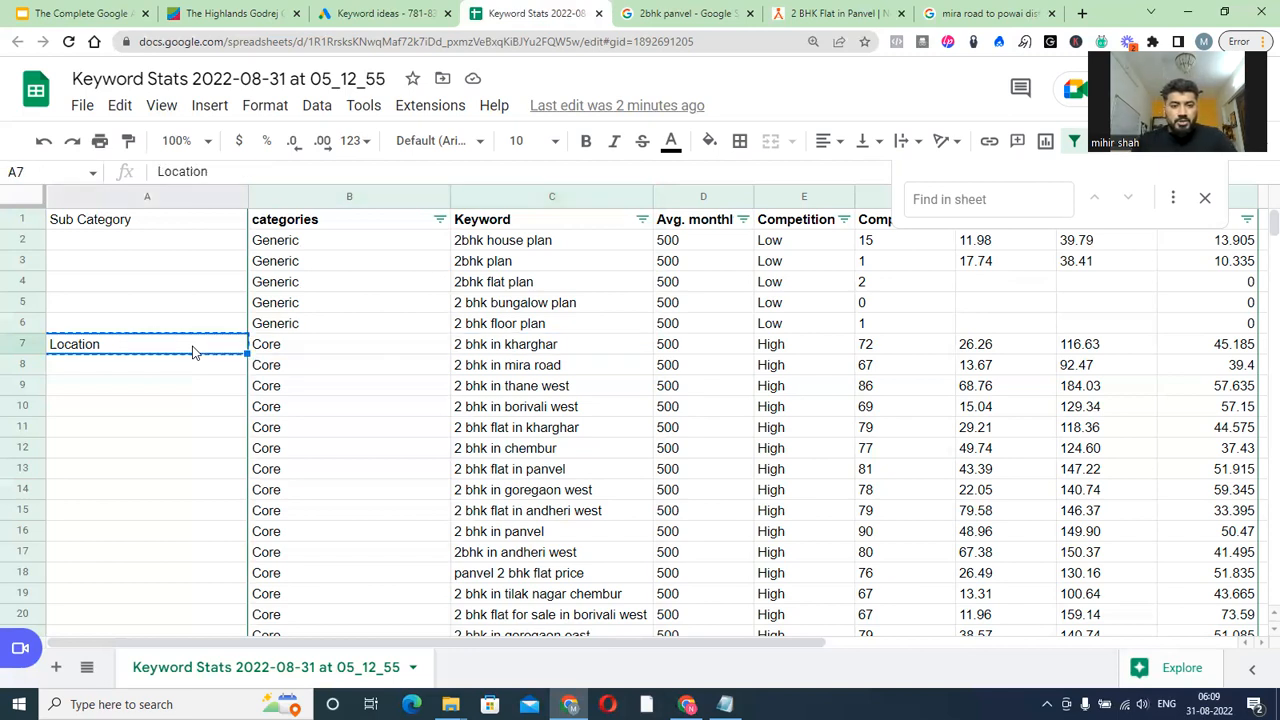
key(Down)
key(Down)
key(Down)
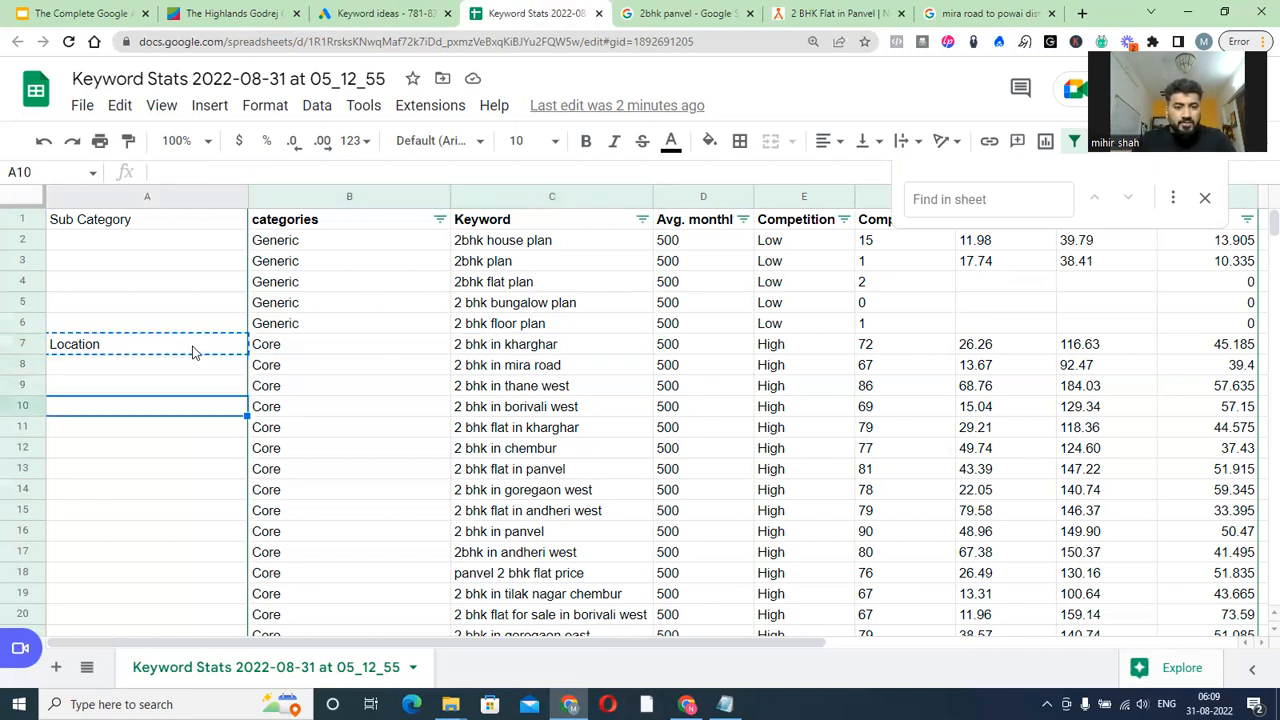
key(Down)
key(Down)
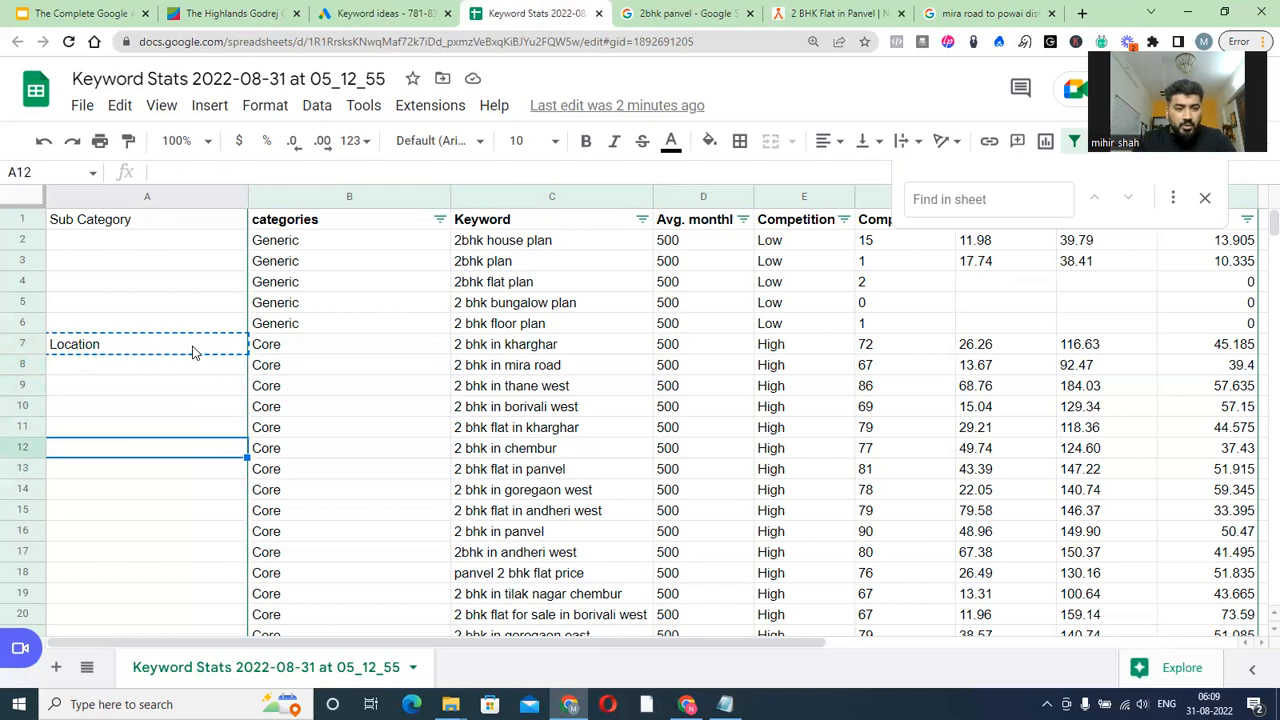
key(shift+Up)
key(shift+Up)
key(shift+Up)
key(shift+Up)
key(shift+Up)
key(ctrl+v)
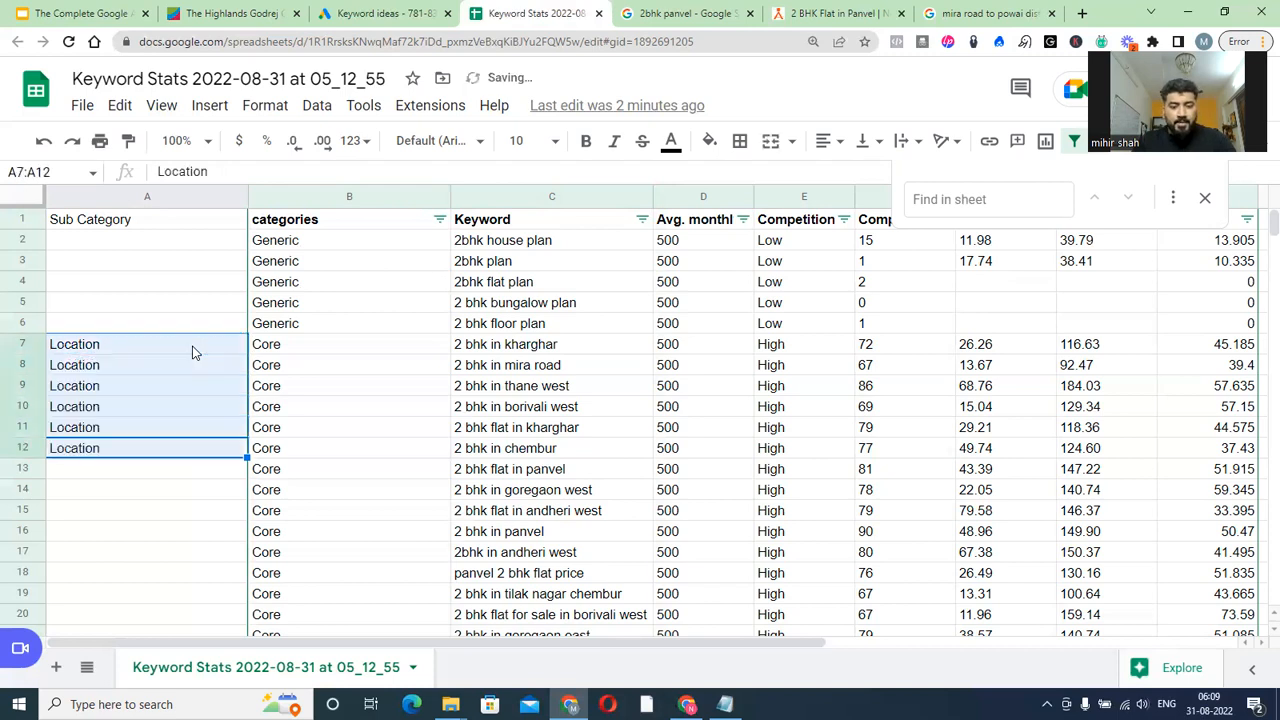
Enter "Panvel Location" as the sub category in A13 for the keyword "2 bhk flat in panvel"
key(Down)
key(Right)
key(Right)
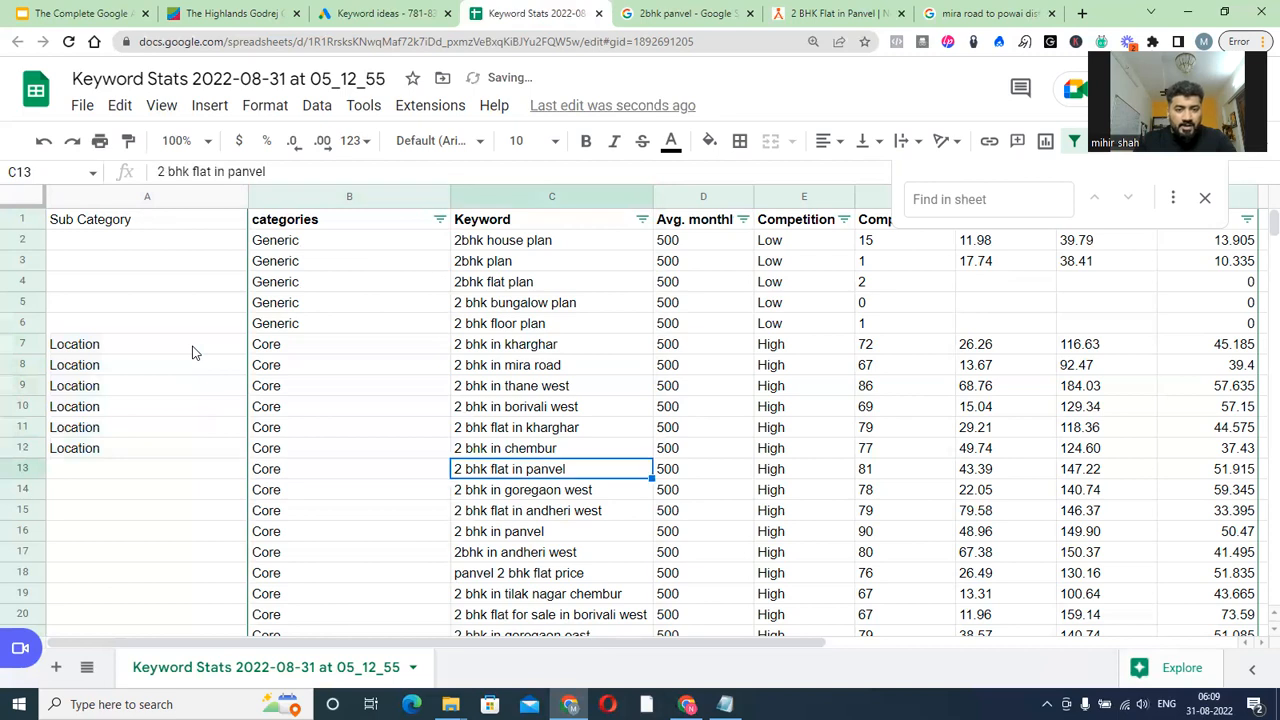
key(Left)
key(Left)
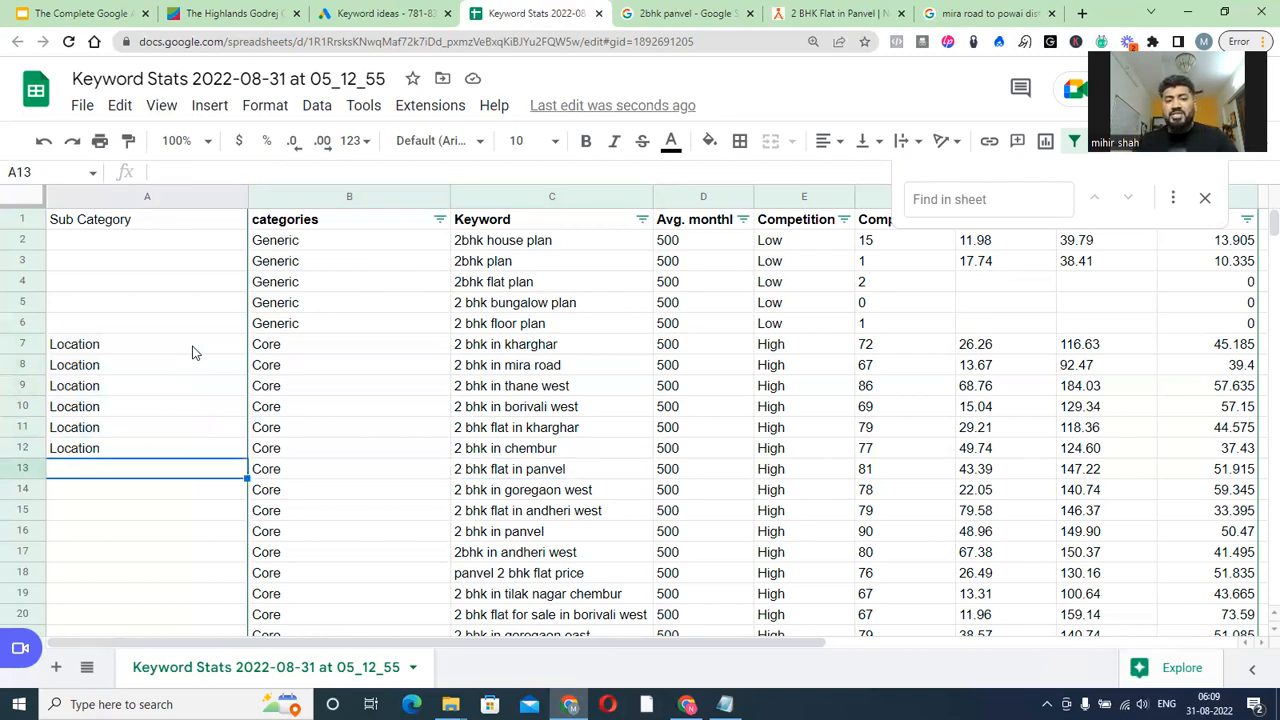
text(Pa)
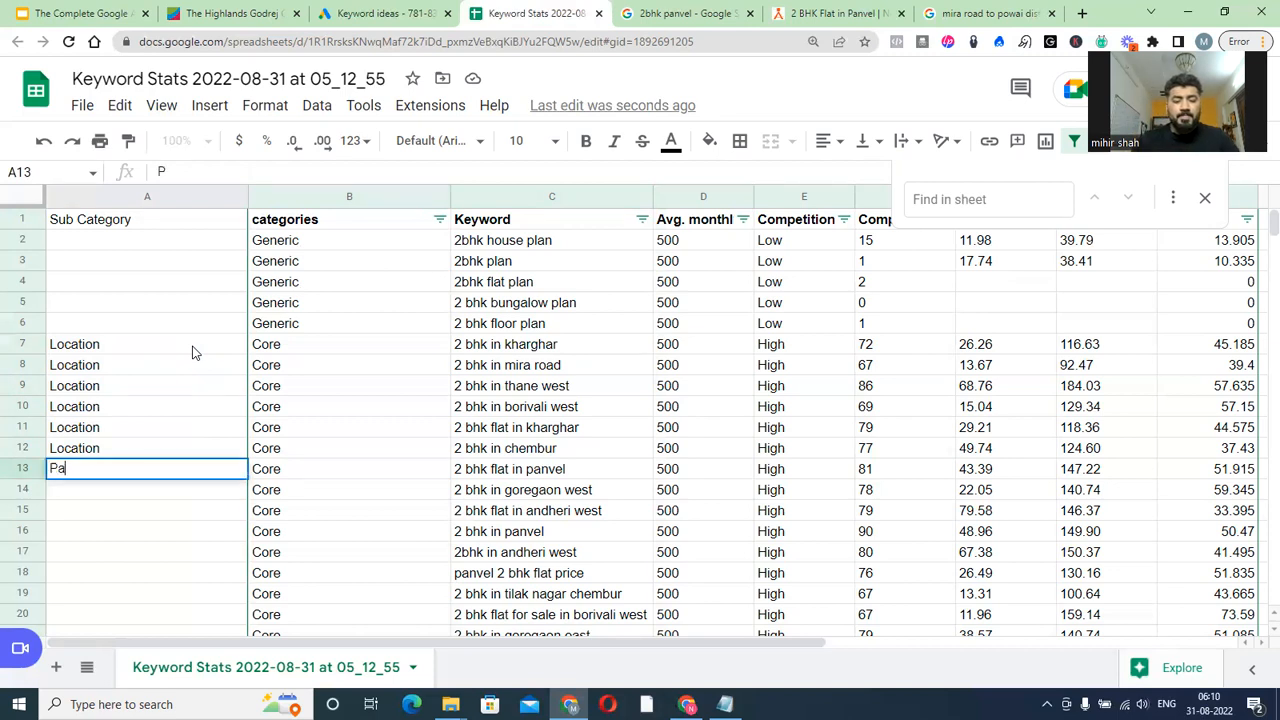
text(nvel L)
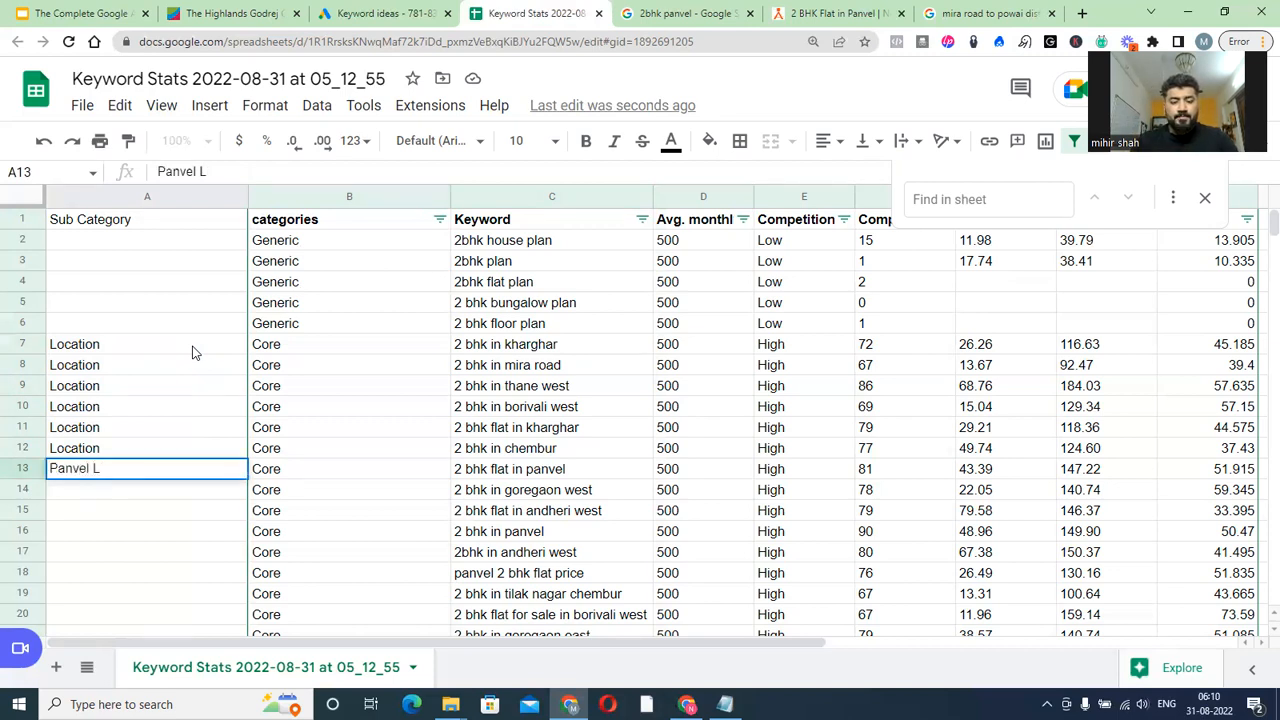
text(ocation)
key(Return)
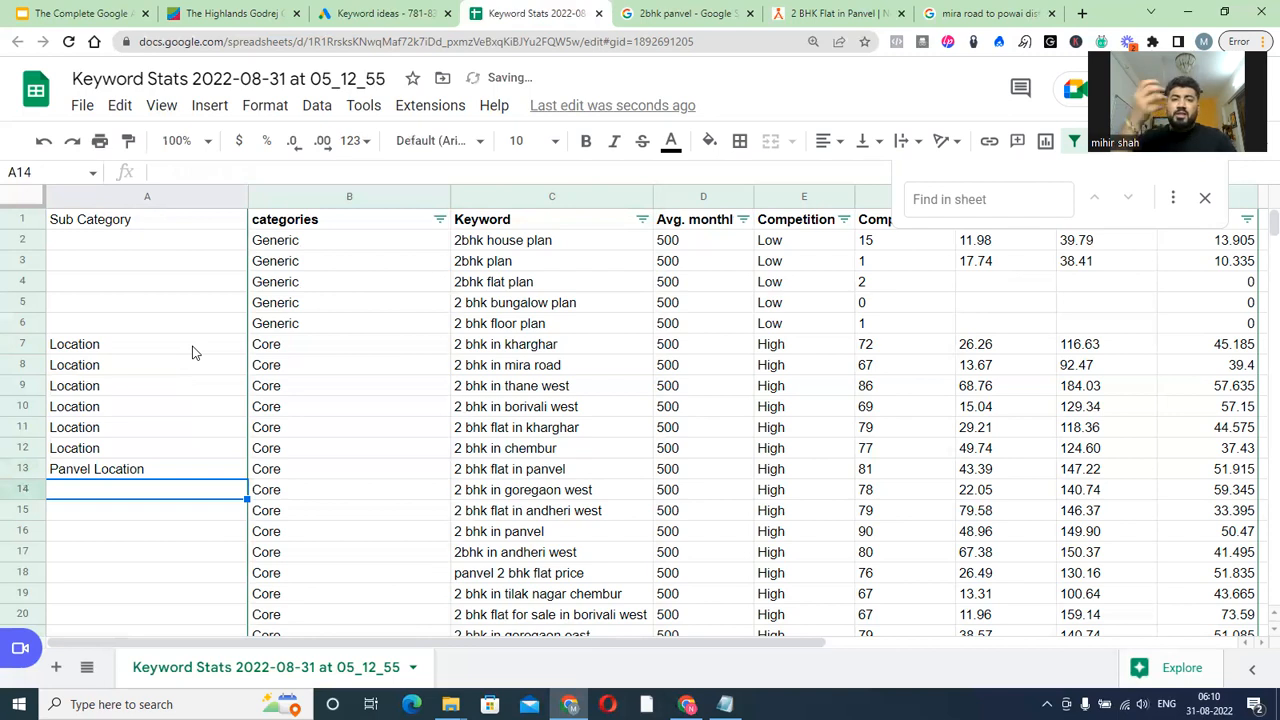
Copy "Location" from A12 into A14:A15 for the Goregaon West and Andheri West keywords
key(Up)
key(Up)
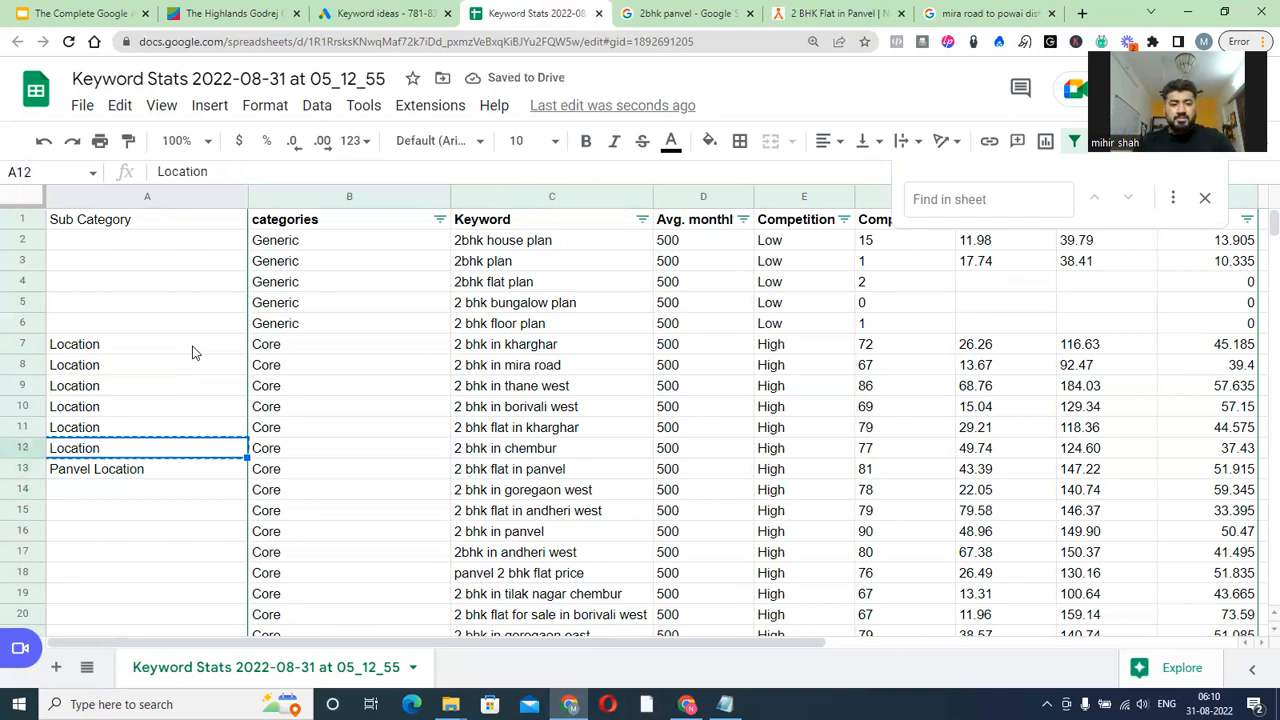
key(ctrl+c)
key(Down)
key(Down)
key(shift+Down)
key(shift+Down)
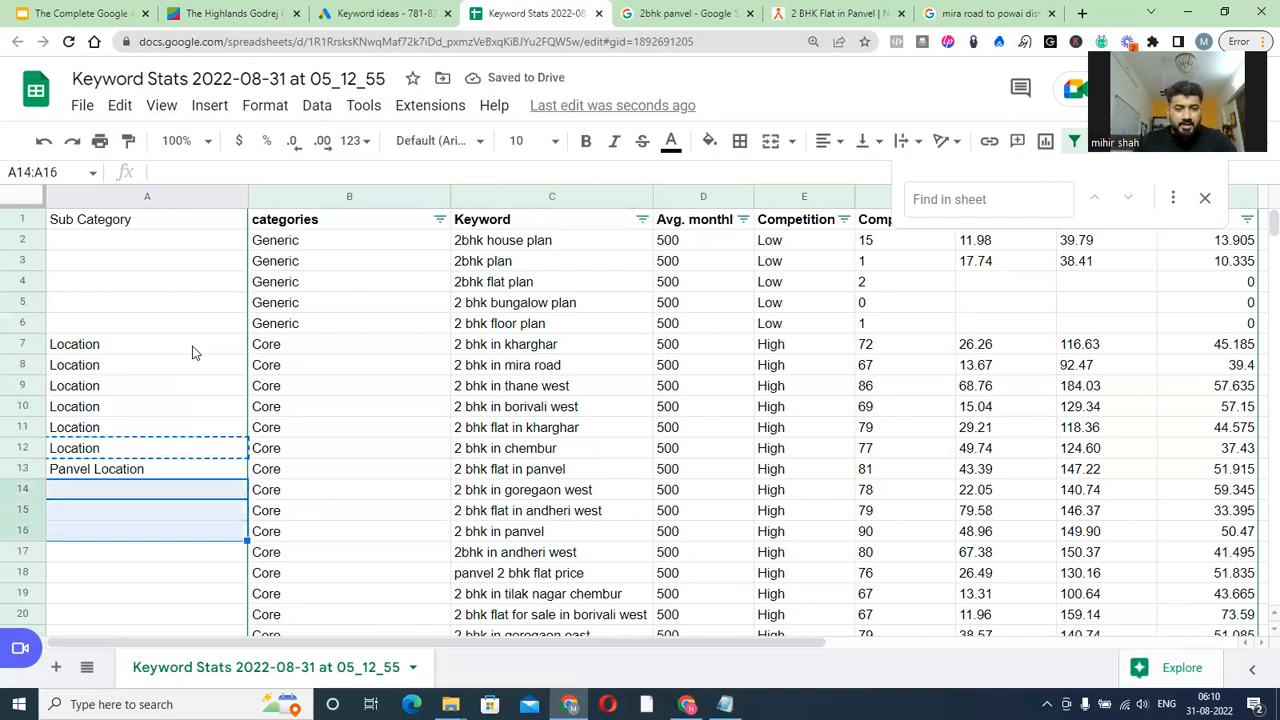
key(shift+Up)
key(ctrl+v)
Copy "Panvel Location" from A13 into A16 for the keyword "2 bhk in panvel"
key(Up)
key(Up)
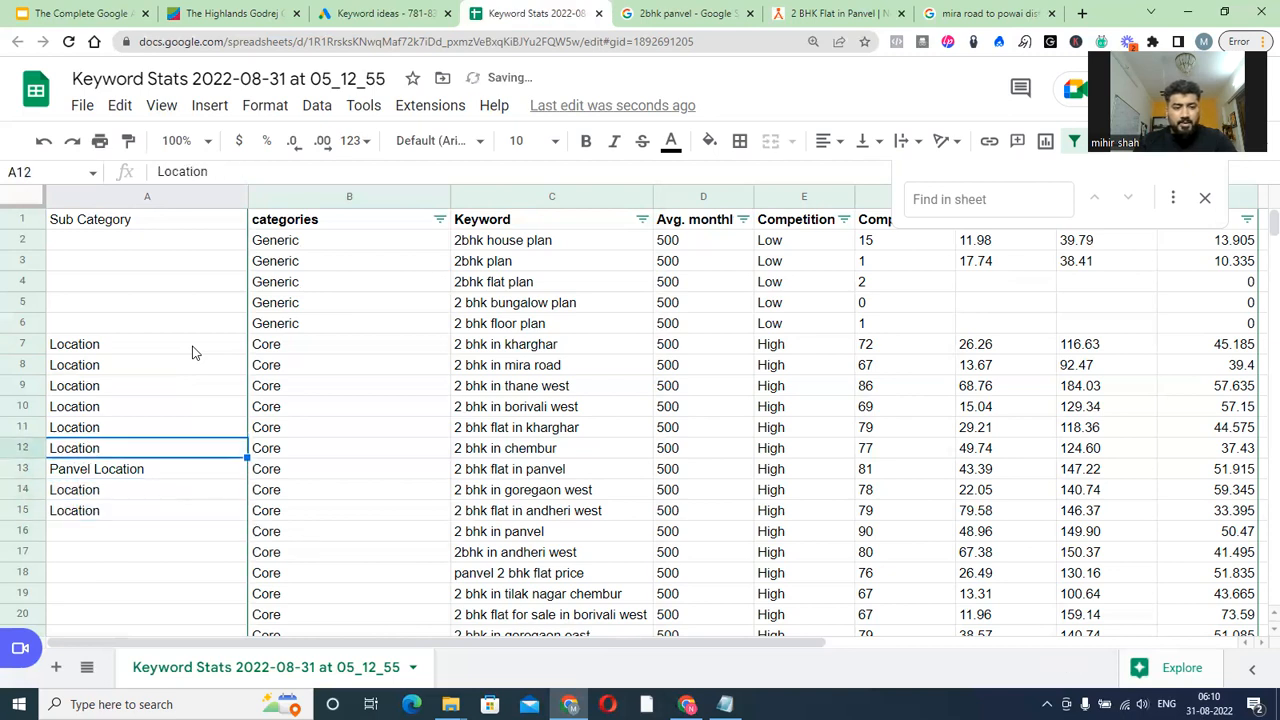
key(Down)
key(ctrl+c)
key(Down)
key(Down)
key(Down)
key(ctrl+v)
key(Down)
Copy "Location" from A15 into A17 for the keyword "2bhk in andheri west"
key(Up)
key(Up)
key(ctrl+c)
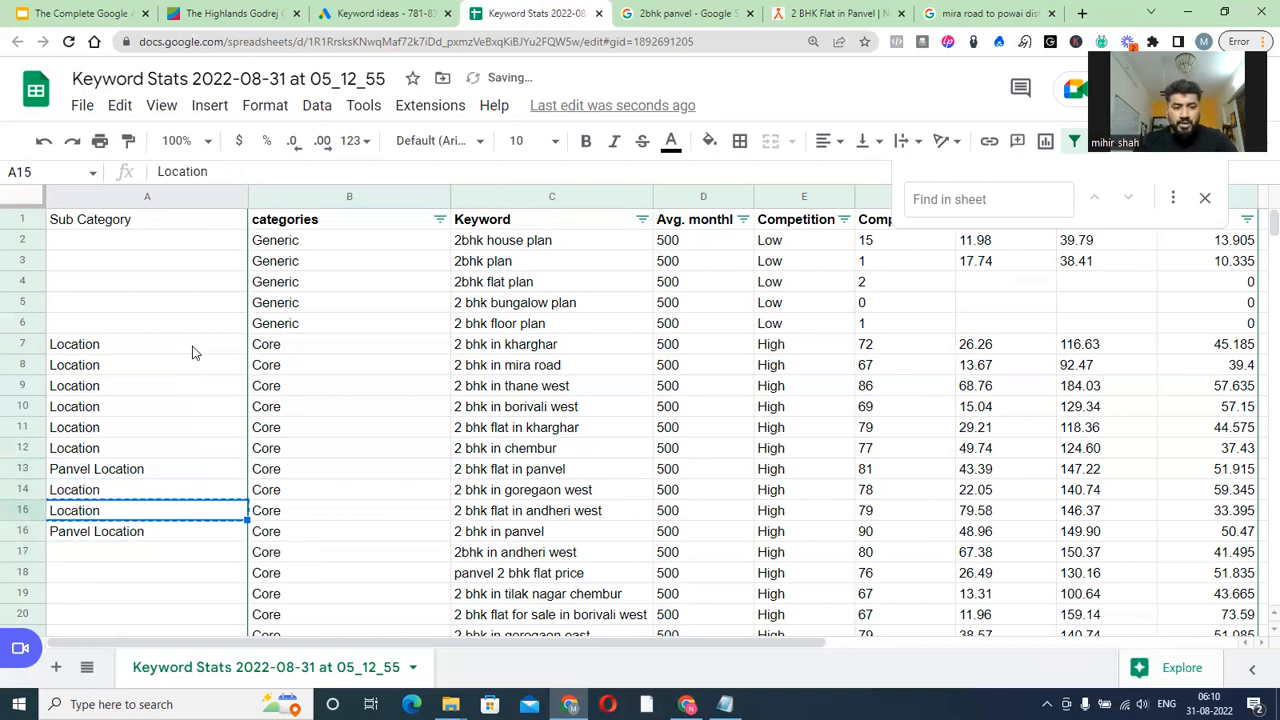
key(Down)
key(Down)
key(Down)
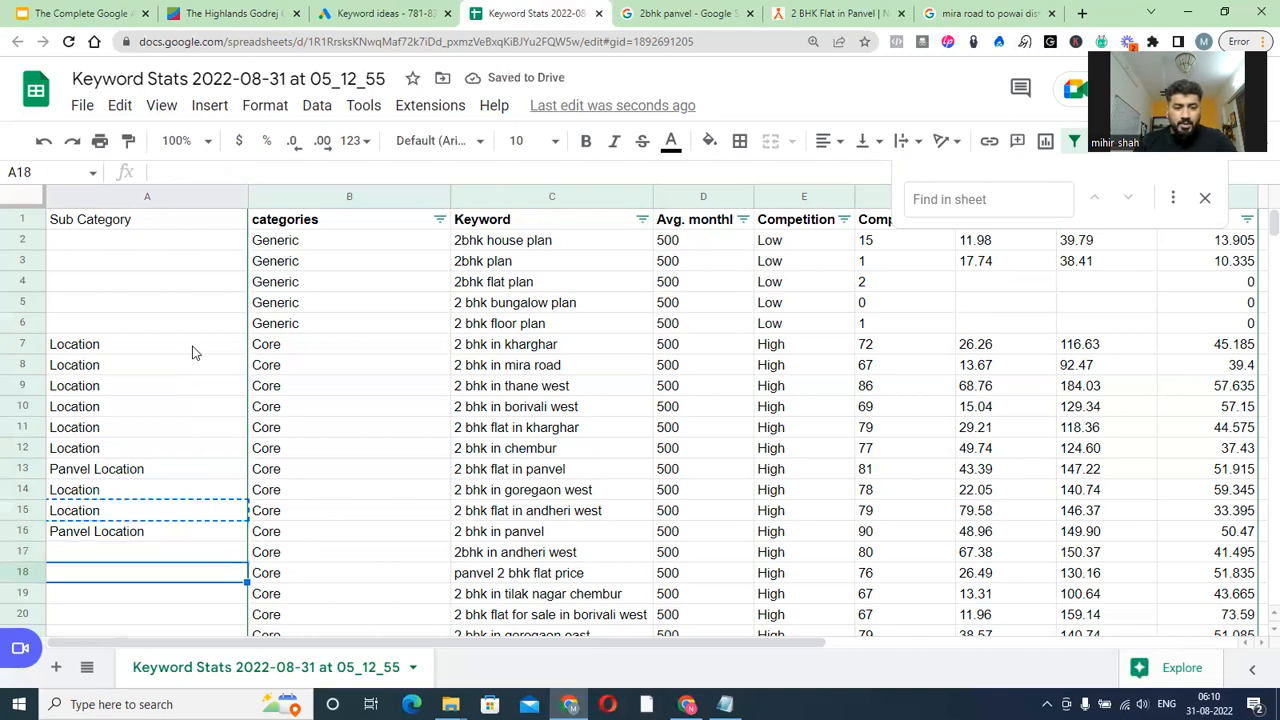
key(Up)
key(ctrl+v)
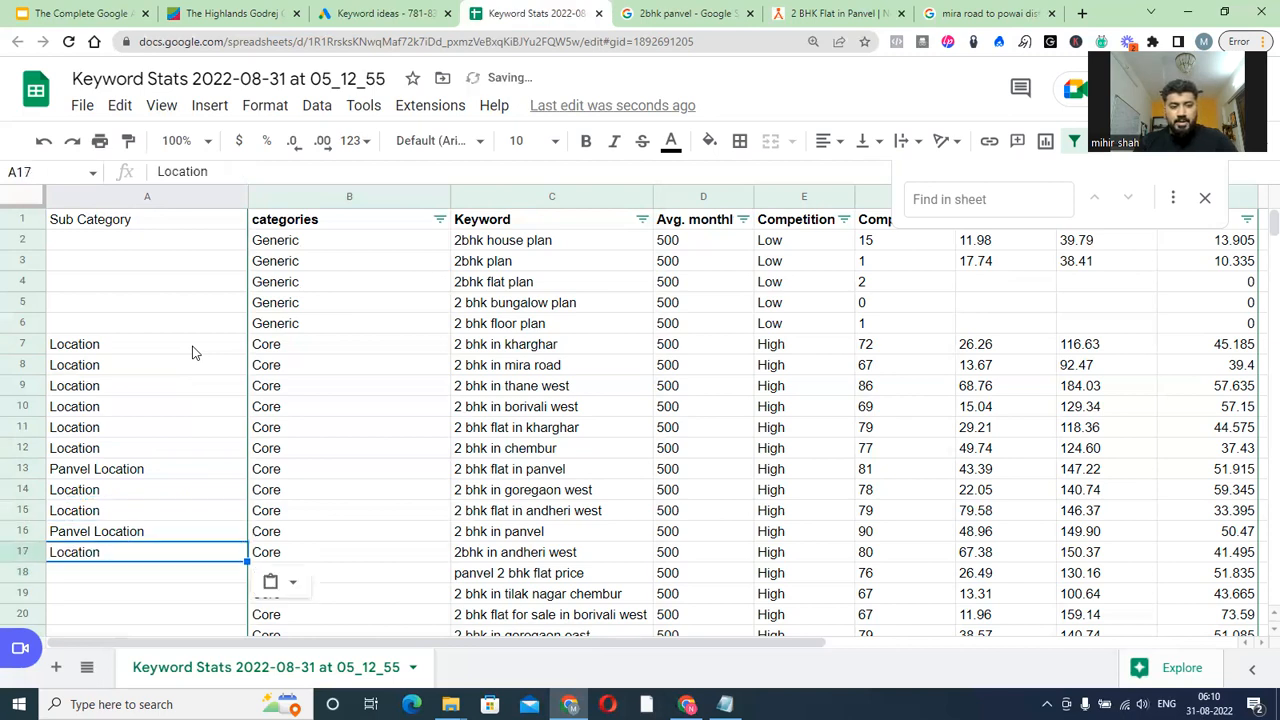
Enter "PANVEL + PRICE" as the sub category in A18 for the keyword "panvel 2 bhk flat price"
key(Down)
key(Right)
key(Left)
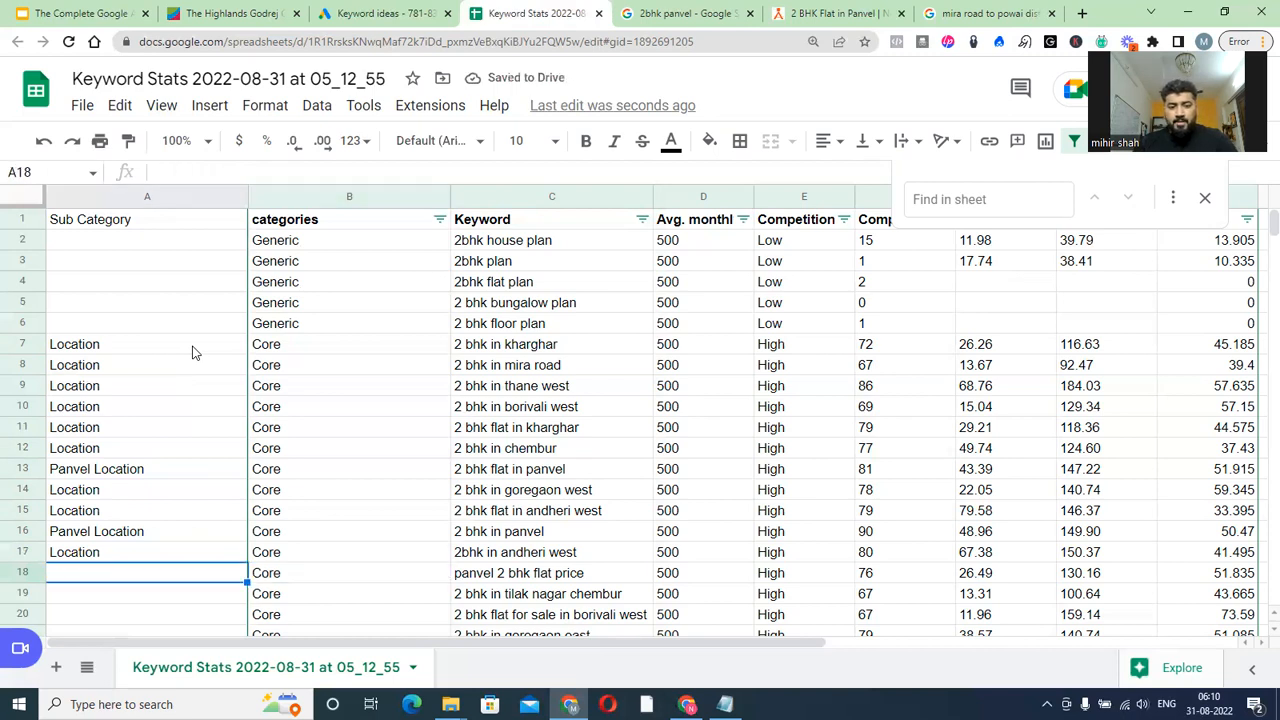
key(Right)
key(Right)
key(Left)
key(Left)
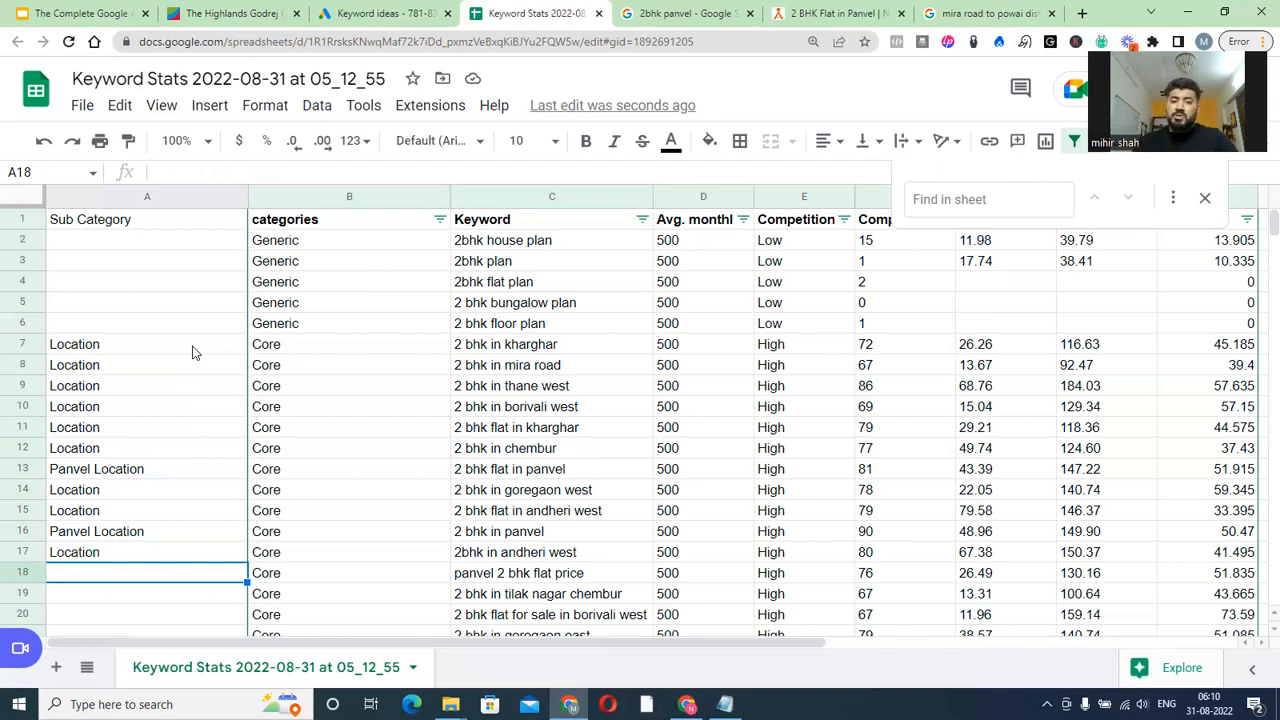
key(Right)
key(Right)
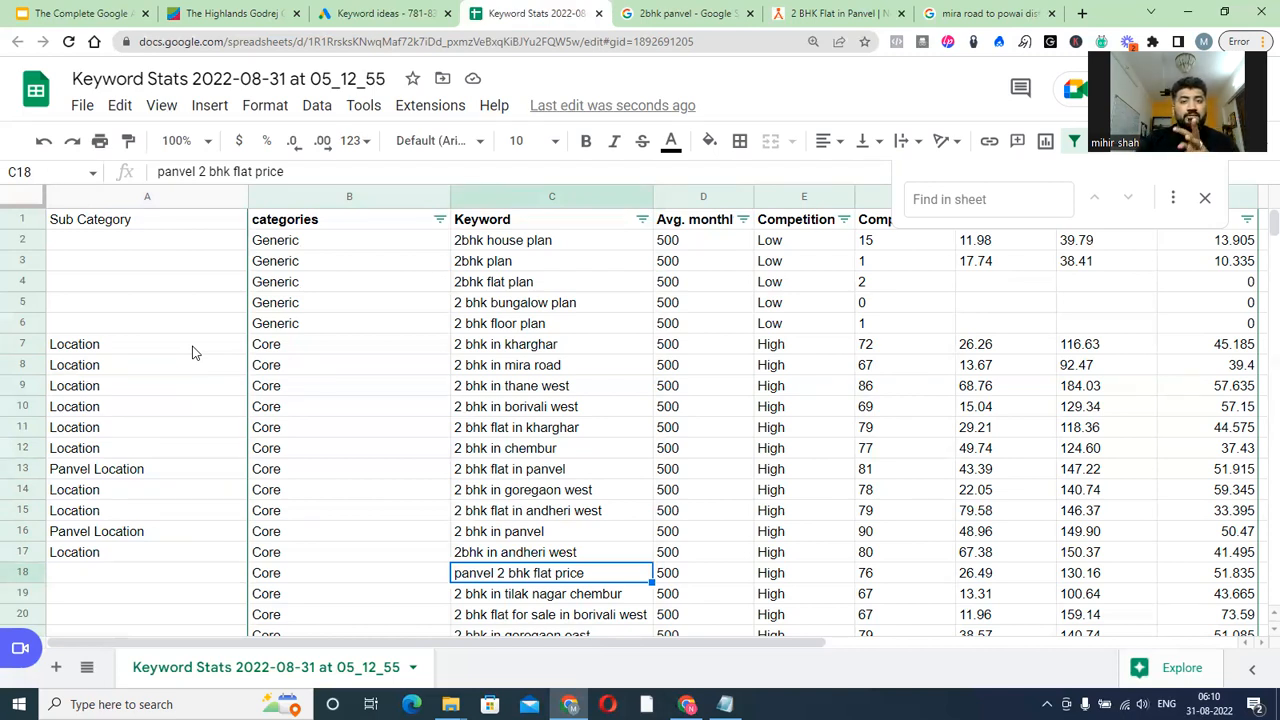
key(Left)
key(Left)
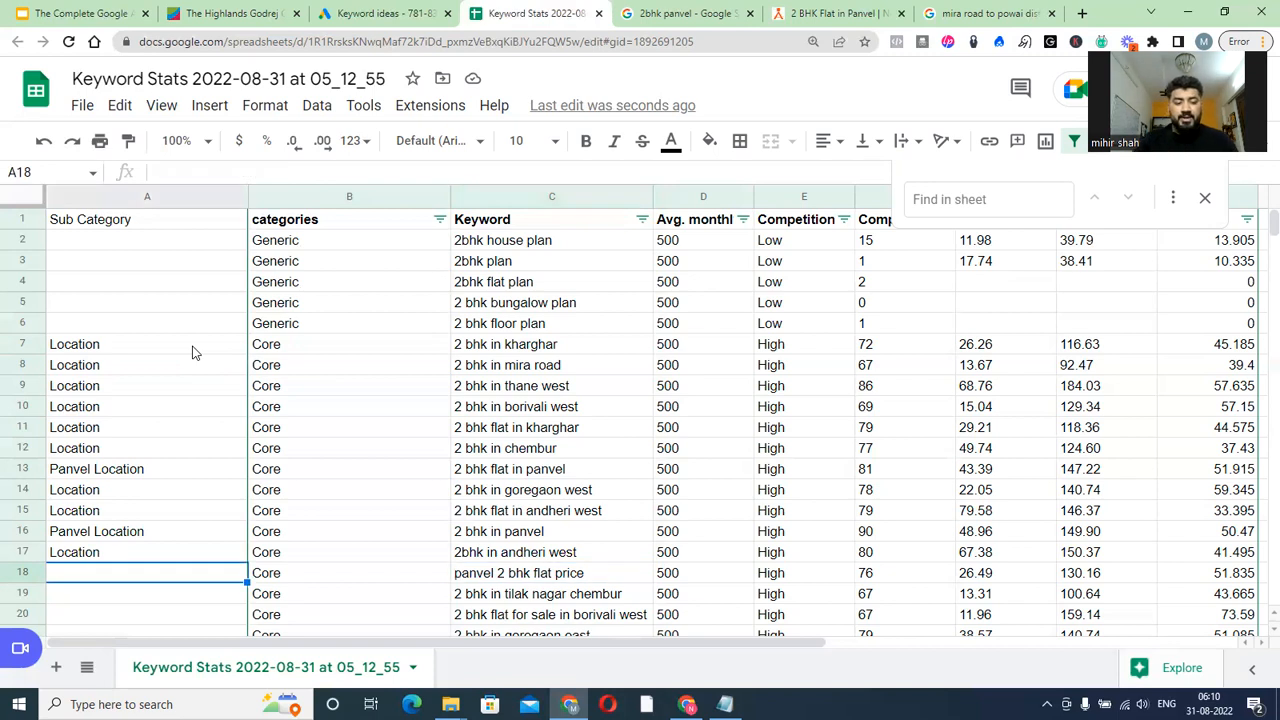
text(PANVEL )
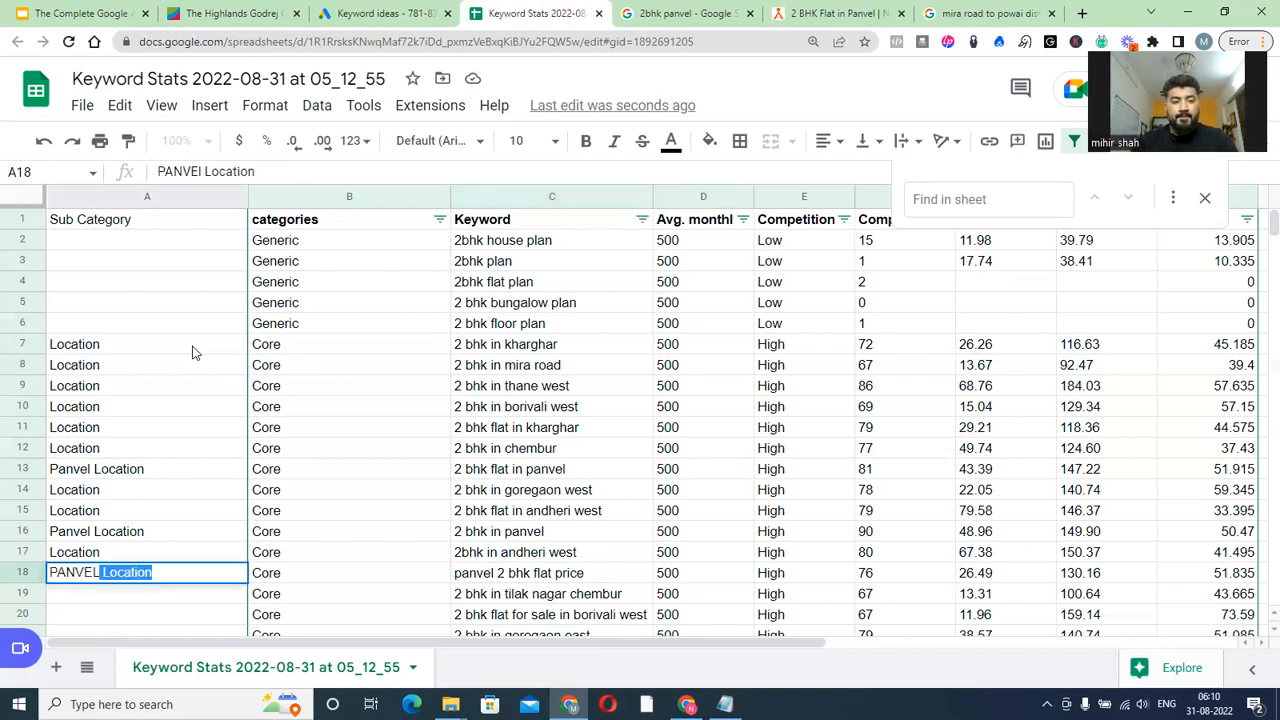
text(+ PRICE)
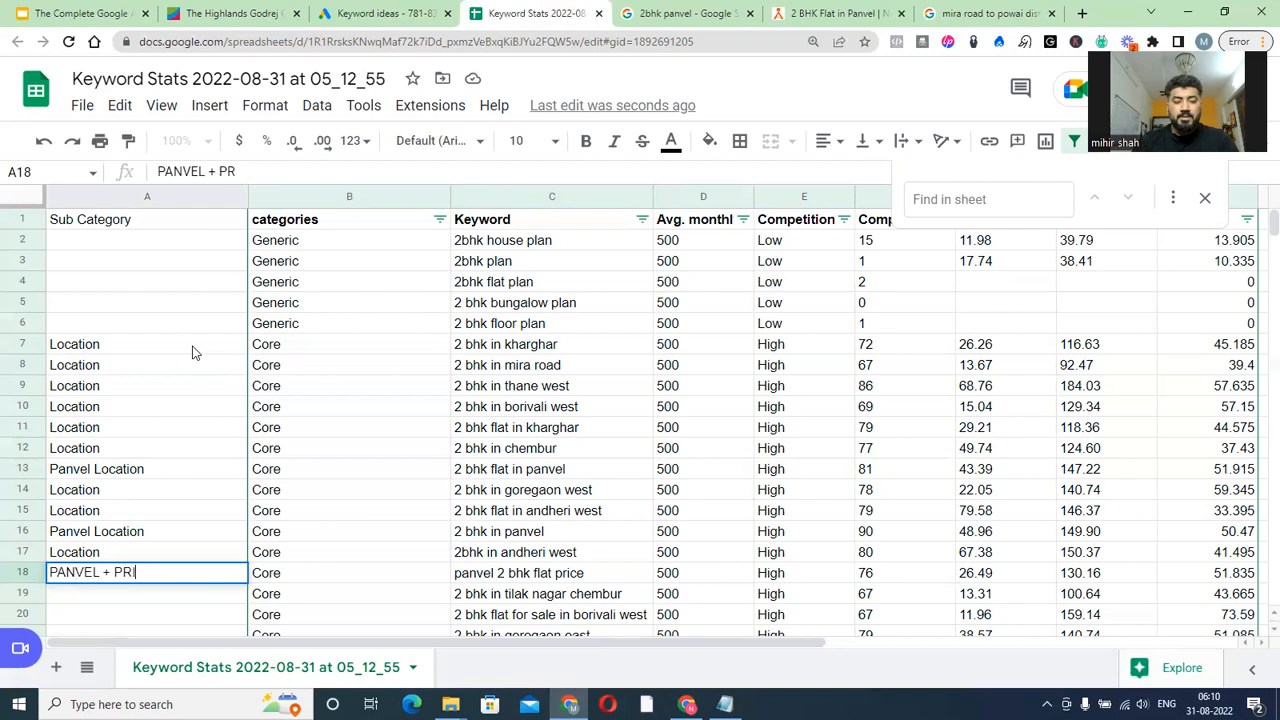
key(Return)
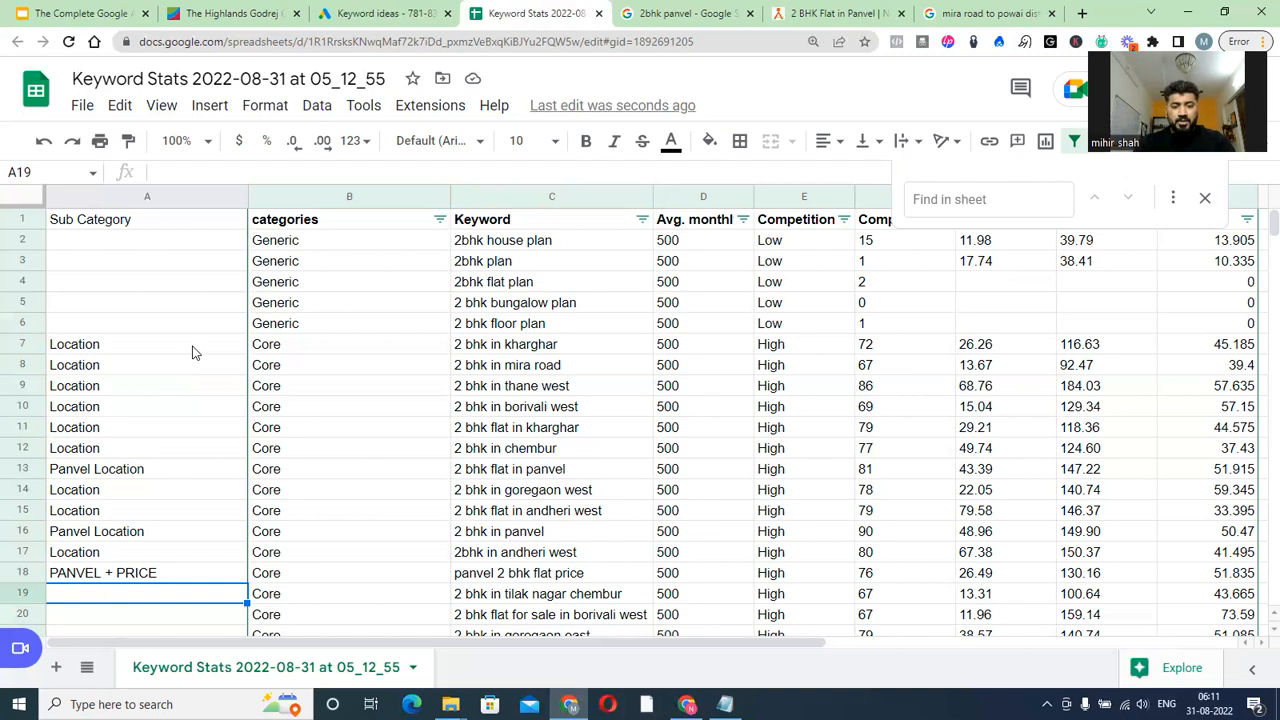
Copy "Location" from A17 into A19, A20 and A21 for the Chembur, Borivali West and Goregaon East keywords
key(Right)
key(Right)
key(Left)
key(Left)
key(Up)
key(Up)
key(ctrl+c)
key(Down)
key(Down)
key(ctrl+v)
key(Down)
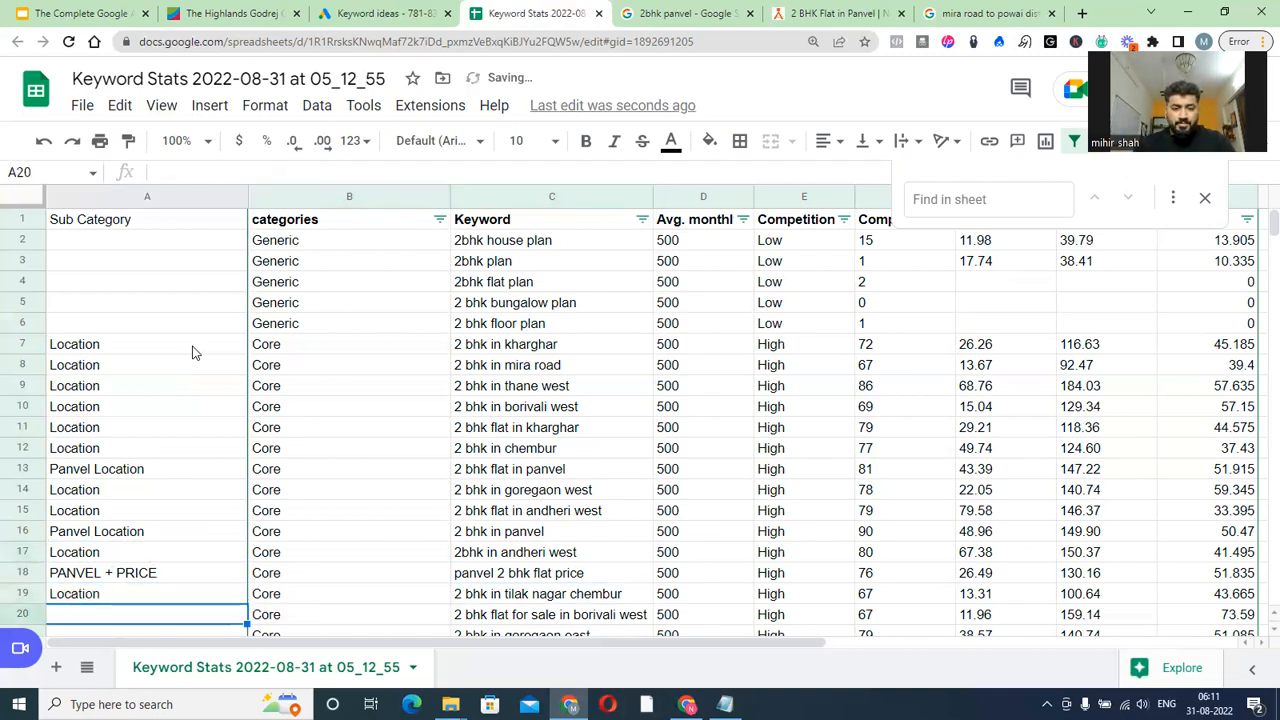
key(ctrl+v)
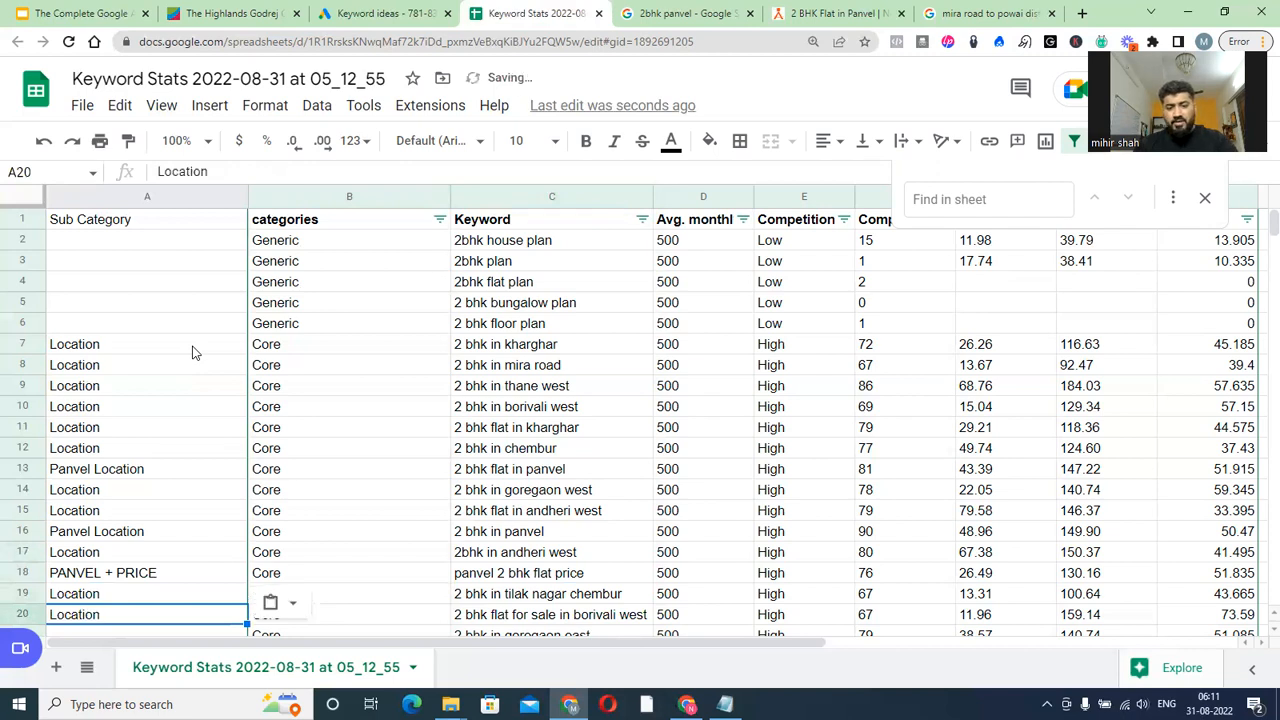
key(Down)
key(ctrl+v)
key(Down)
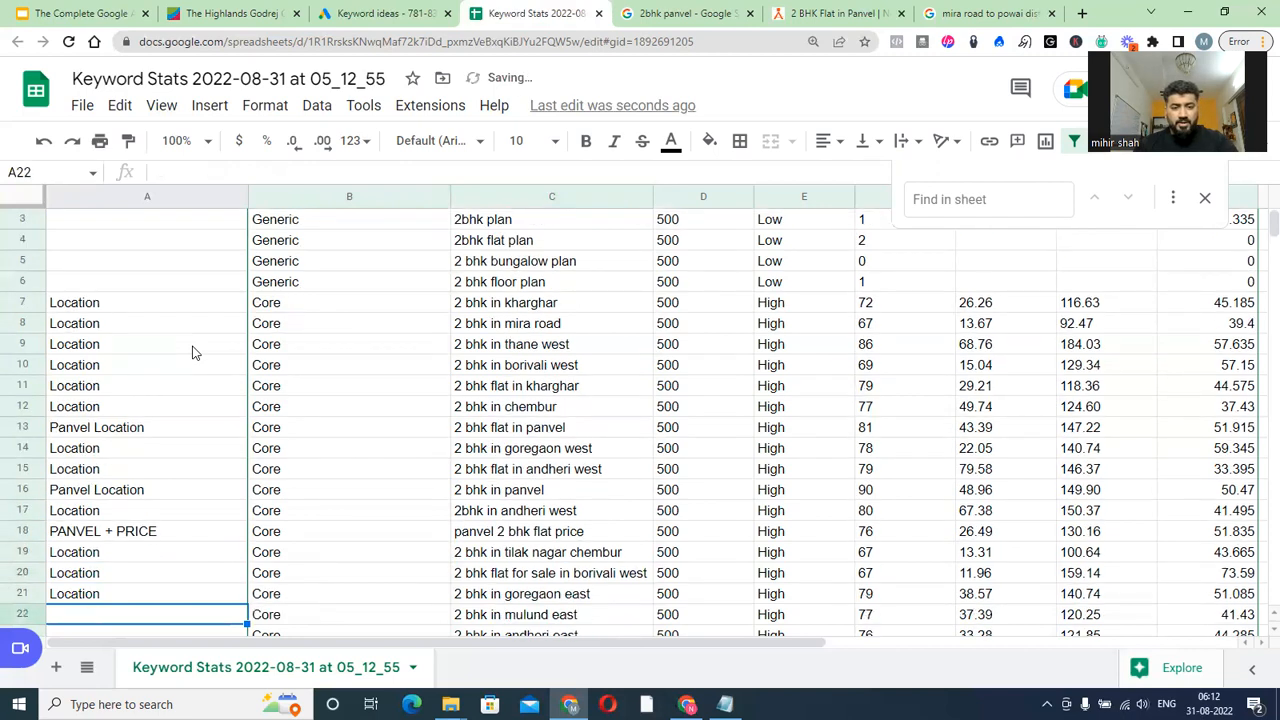
Fill "Location" down from A21 through A23 for the Mulund East and Andheri East keywords
key(Down)
key(Down)
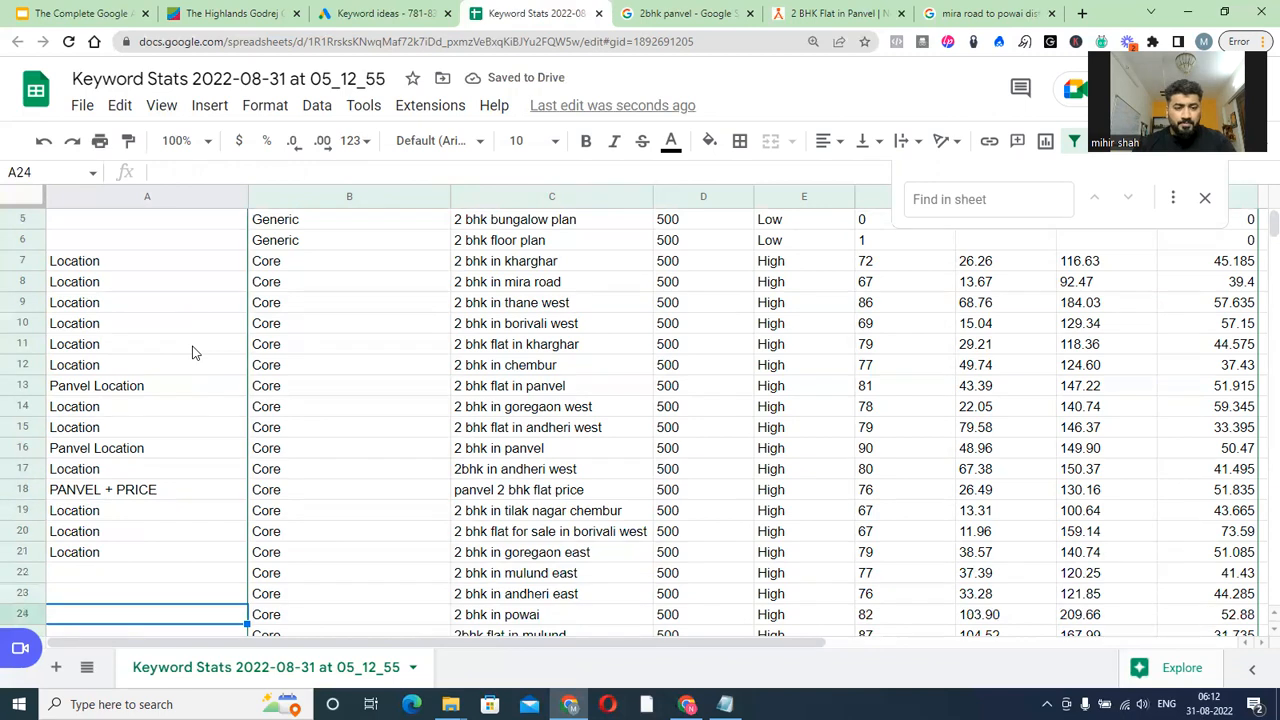
key(Up)
key(shift+Up)
key(shift+Up)
key(ctrl+d)
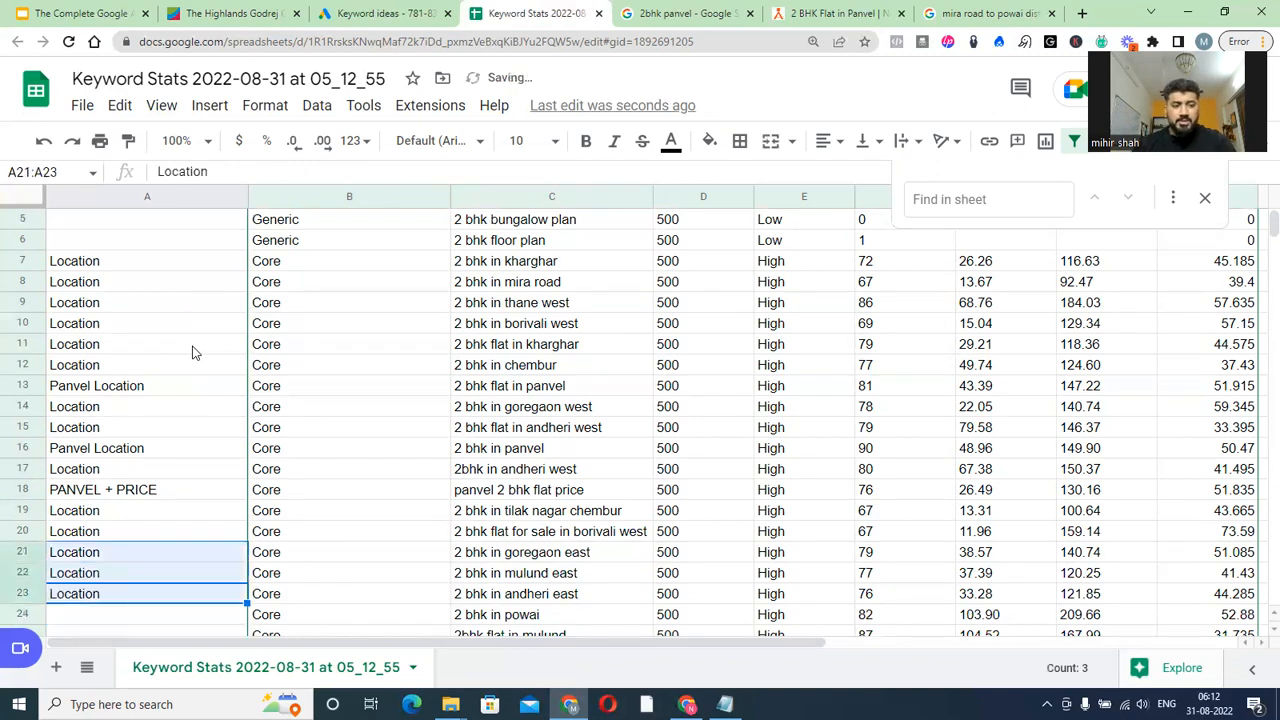
Copy "Panvel Location" from A16 into A24 for the keyword "2 bhk in powai"
click(116, 452)
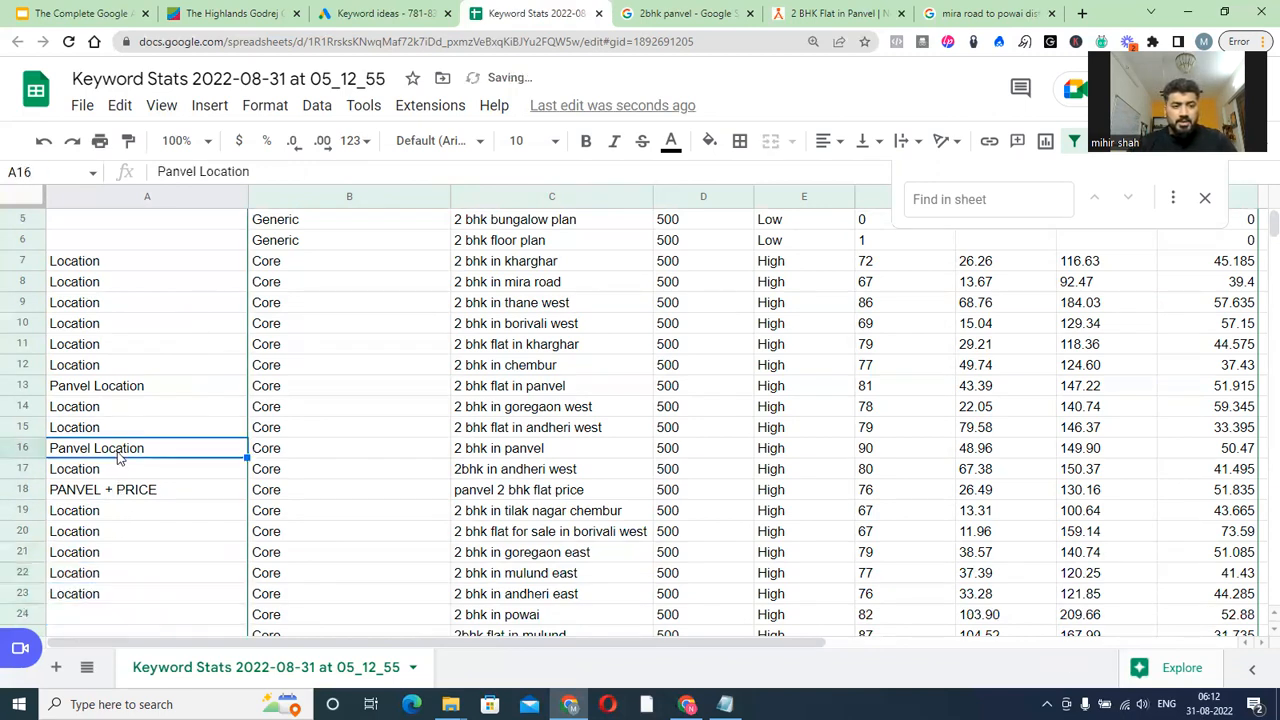
click(93, 614)
key(ctrl+v)
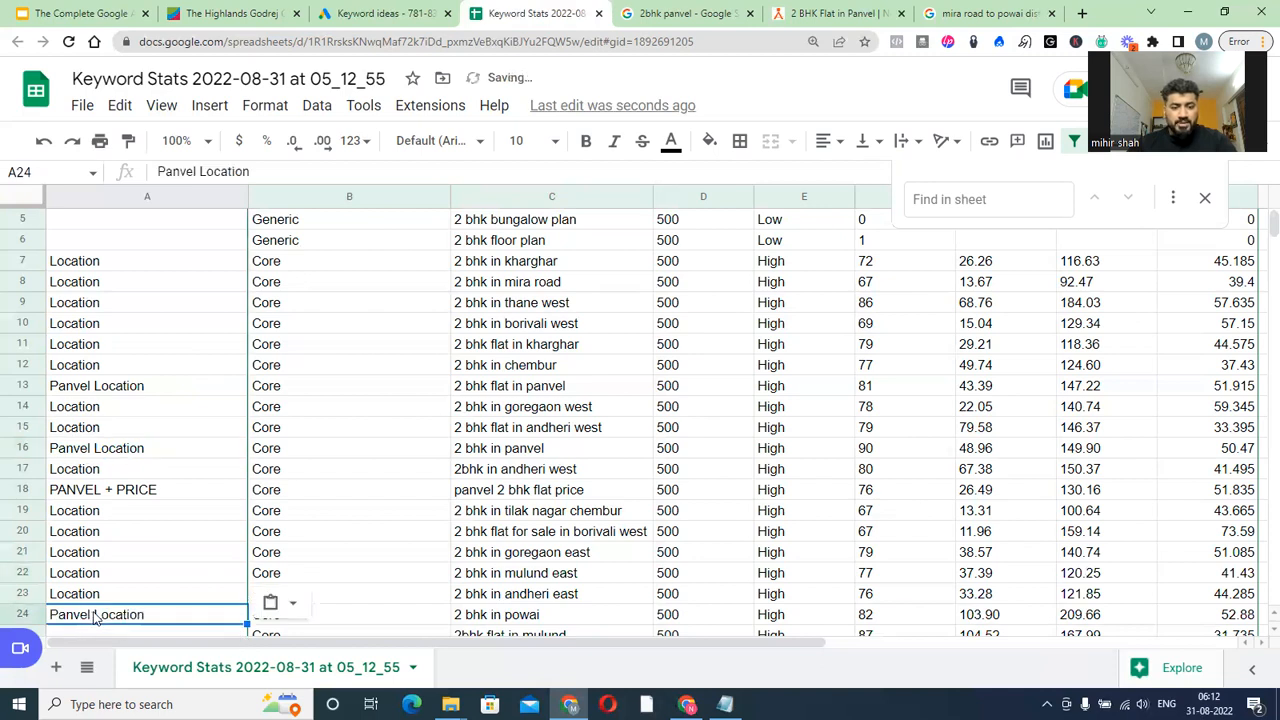
Copy "Location" from A23 into A25 through A40 for the Core keywords from "2bhk flat in mulund" to "2 bhk in wadala"
scroll(368, 554, down, 3)
click(472, 490)
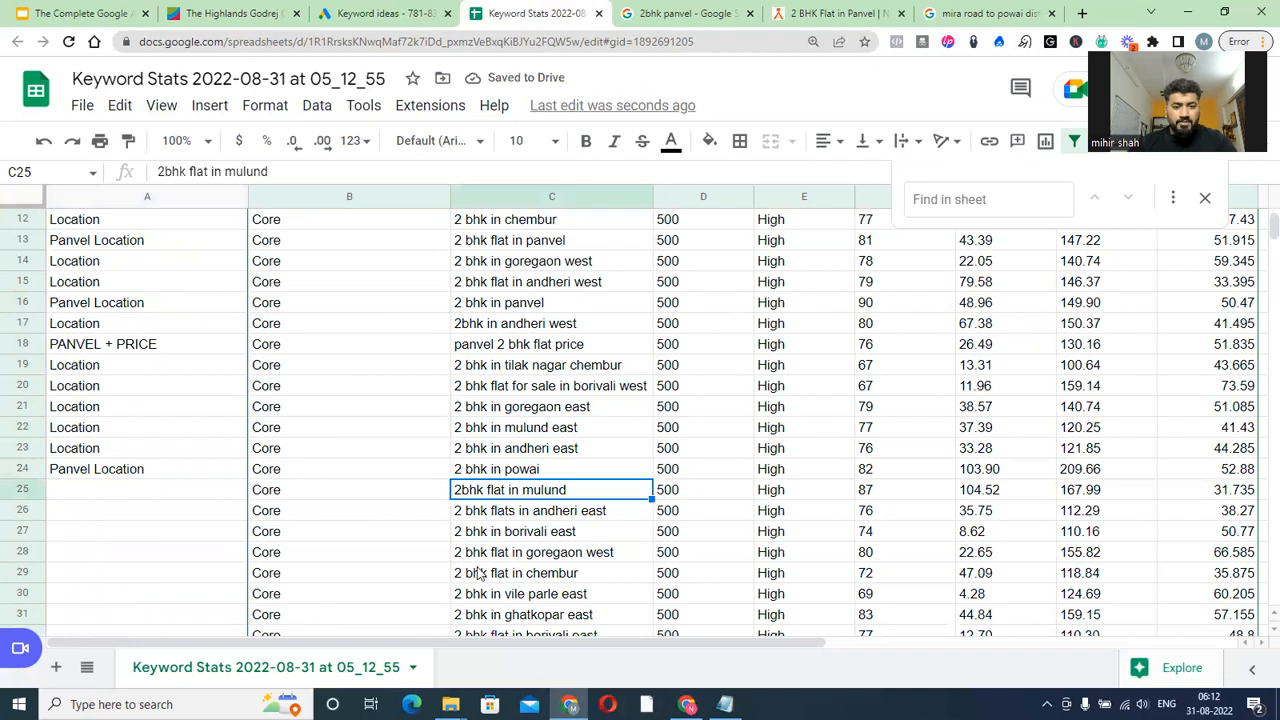
scroll(463, 598, down, 1)
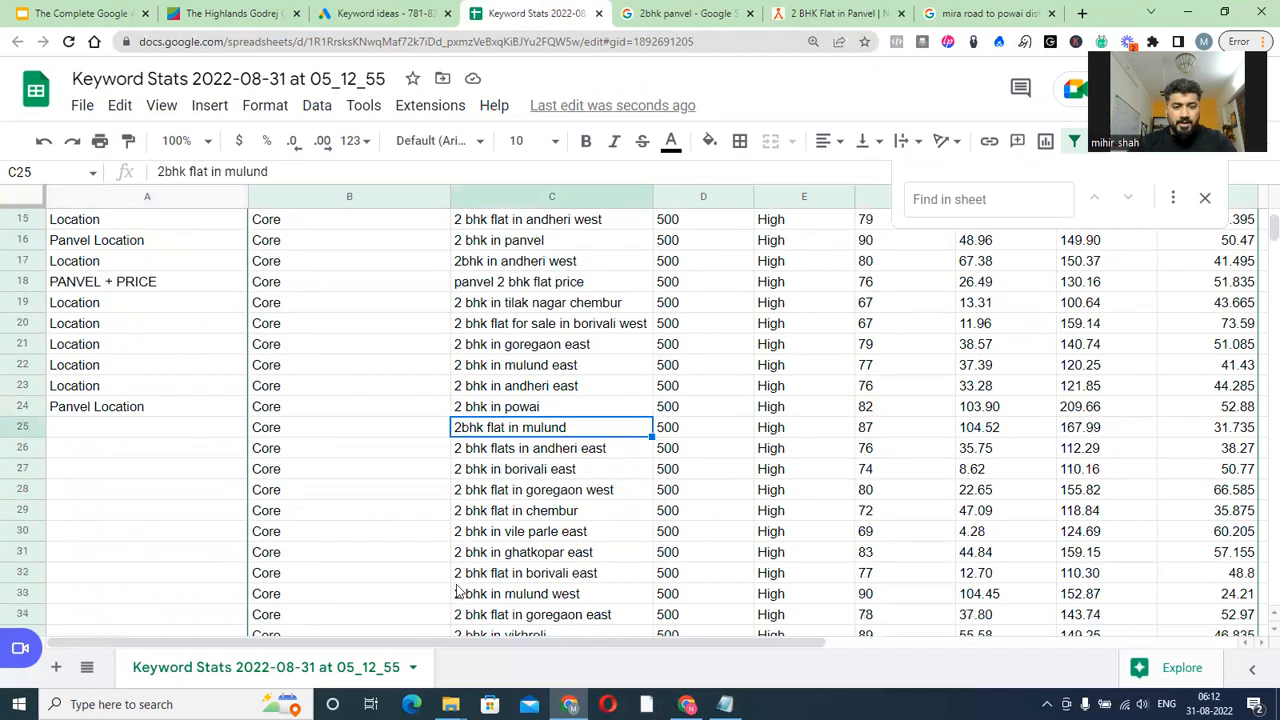
scroll(436, 610, down, 1)
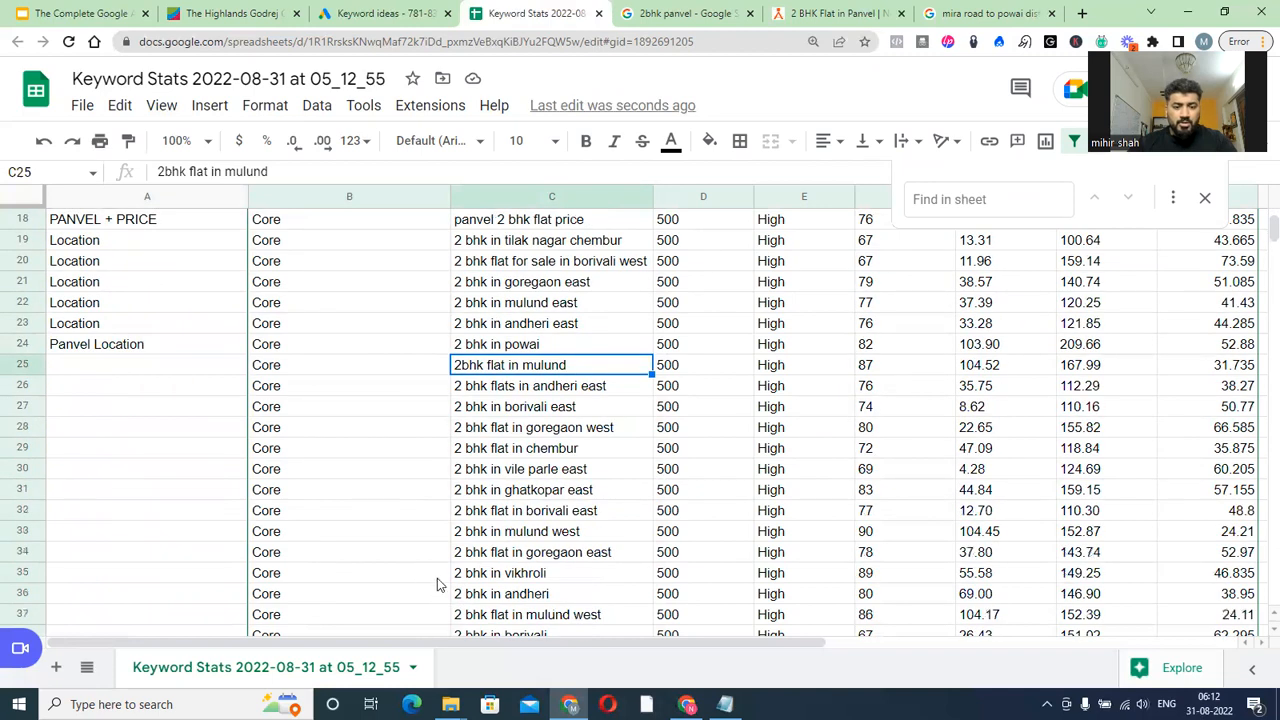
scroll(389, 584, down, 1)
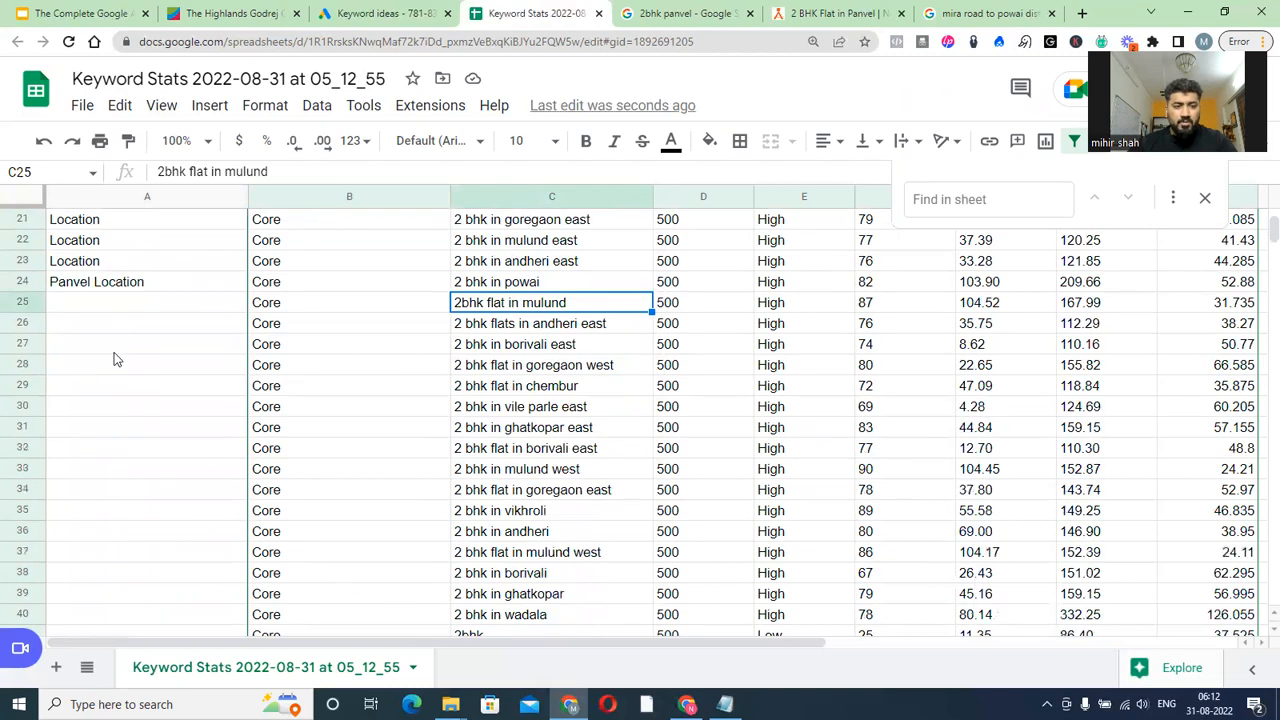
click(93, 266)
key(ctrl+c)
drag(110, 310, 133, 621)
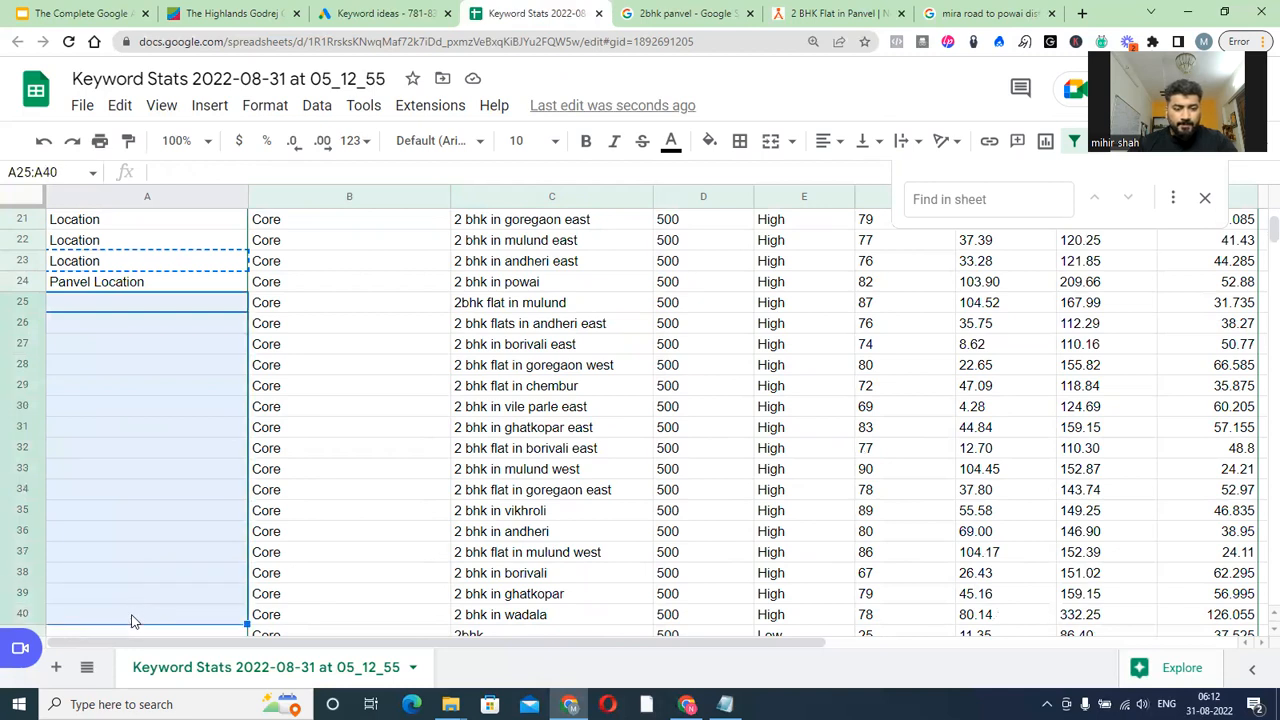
key(ctrl+v)
Enter "hARD Core" as the sub category in A41 for the keyword "2bhk" and fill it down to A42
scroll(132, 582, down, 2)
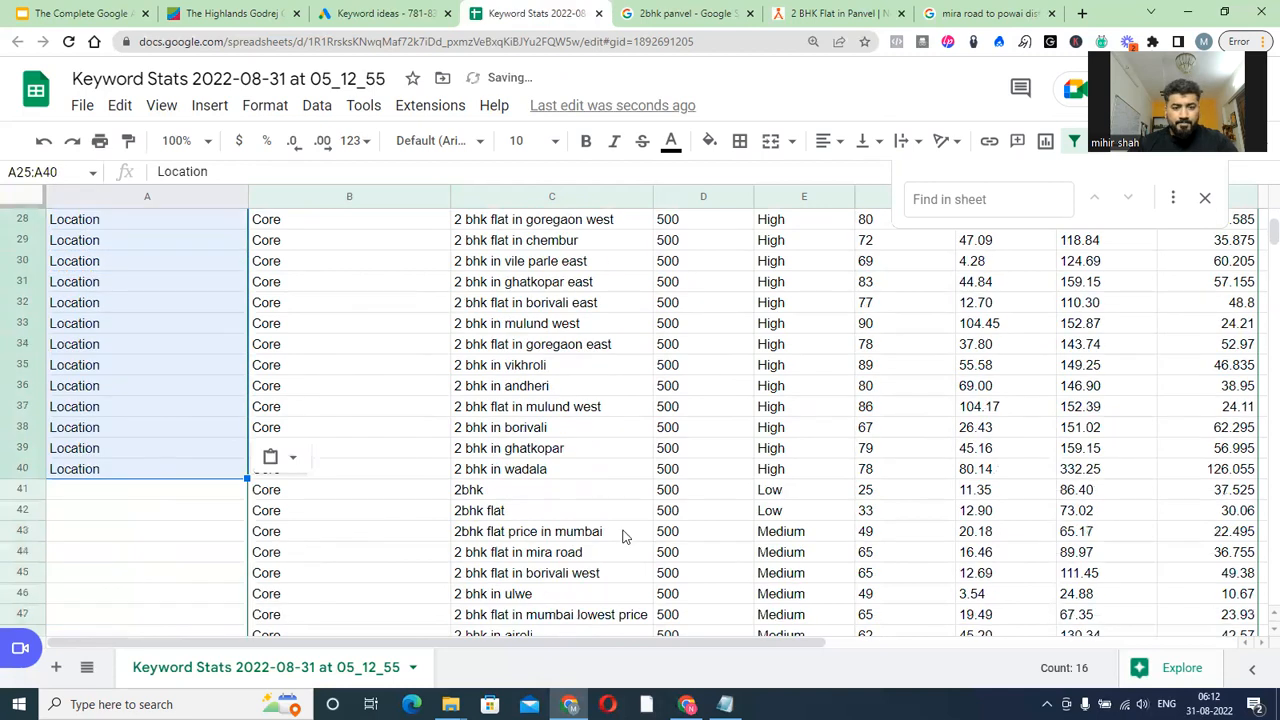
click(495, 470)
drag(490, 489, 485, 513)
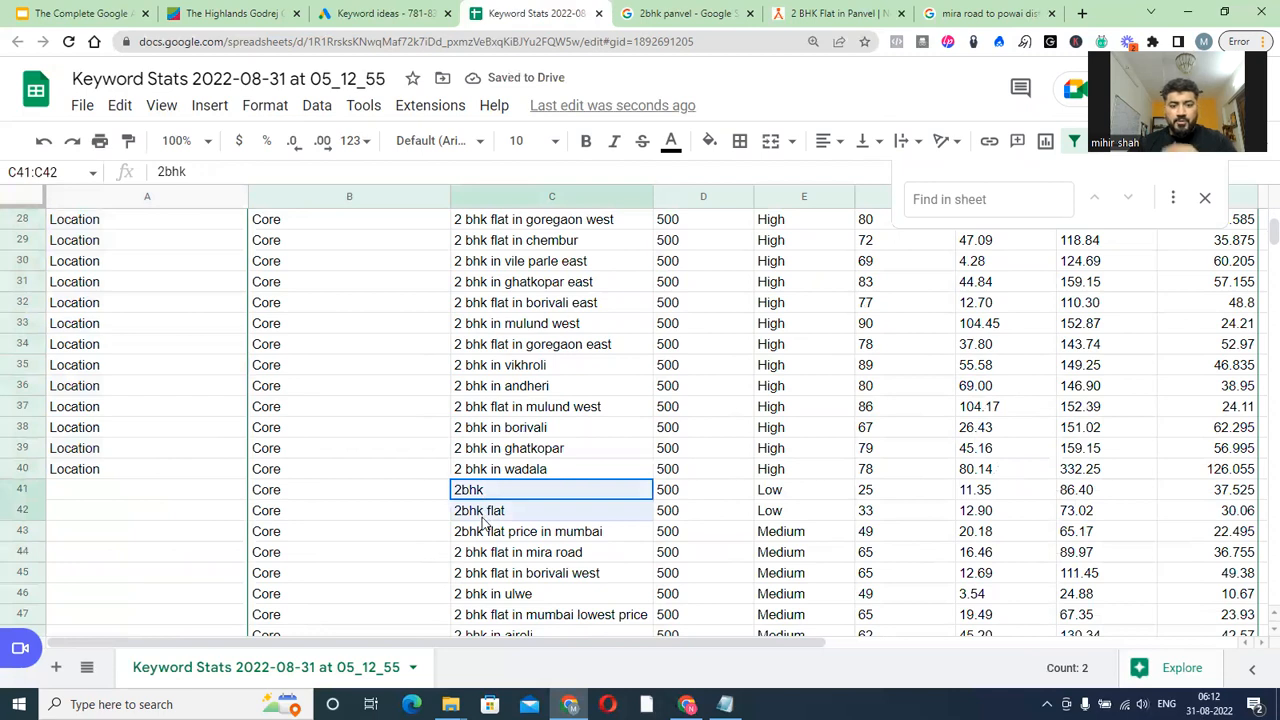
click(91, 497)
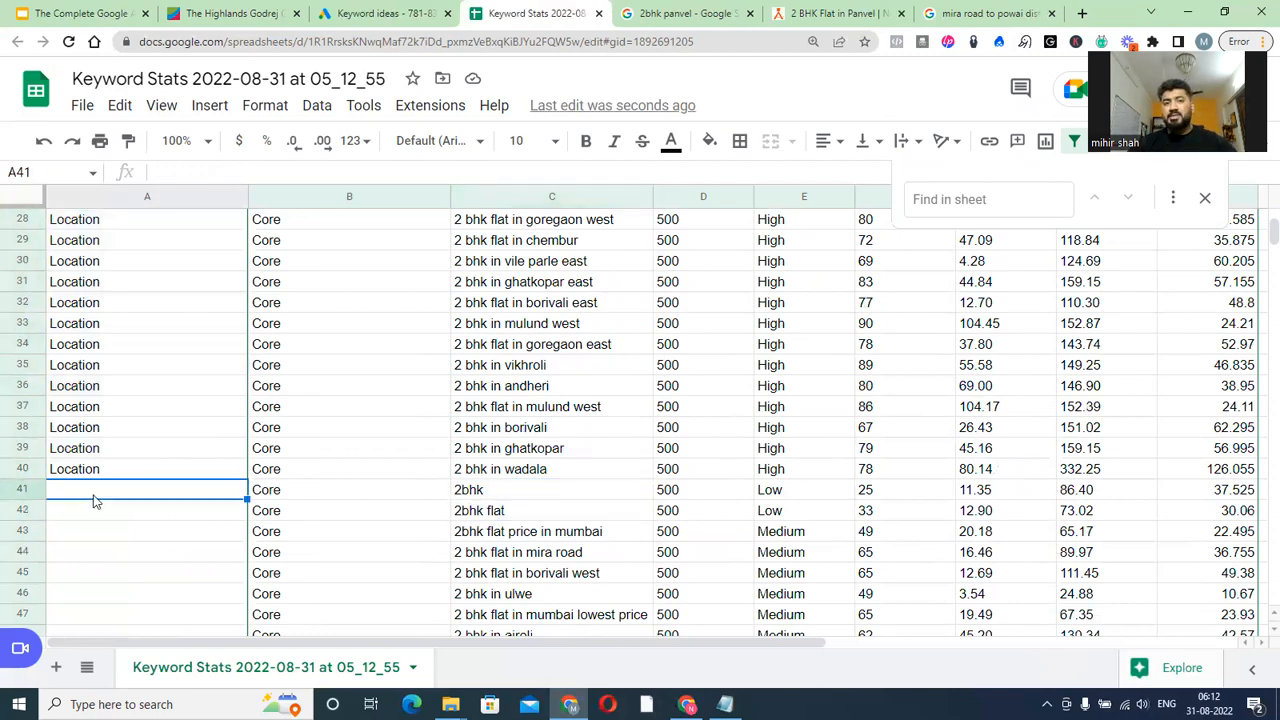
text(hARD Core)
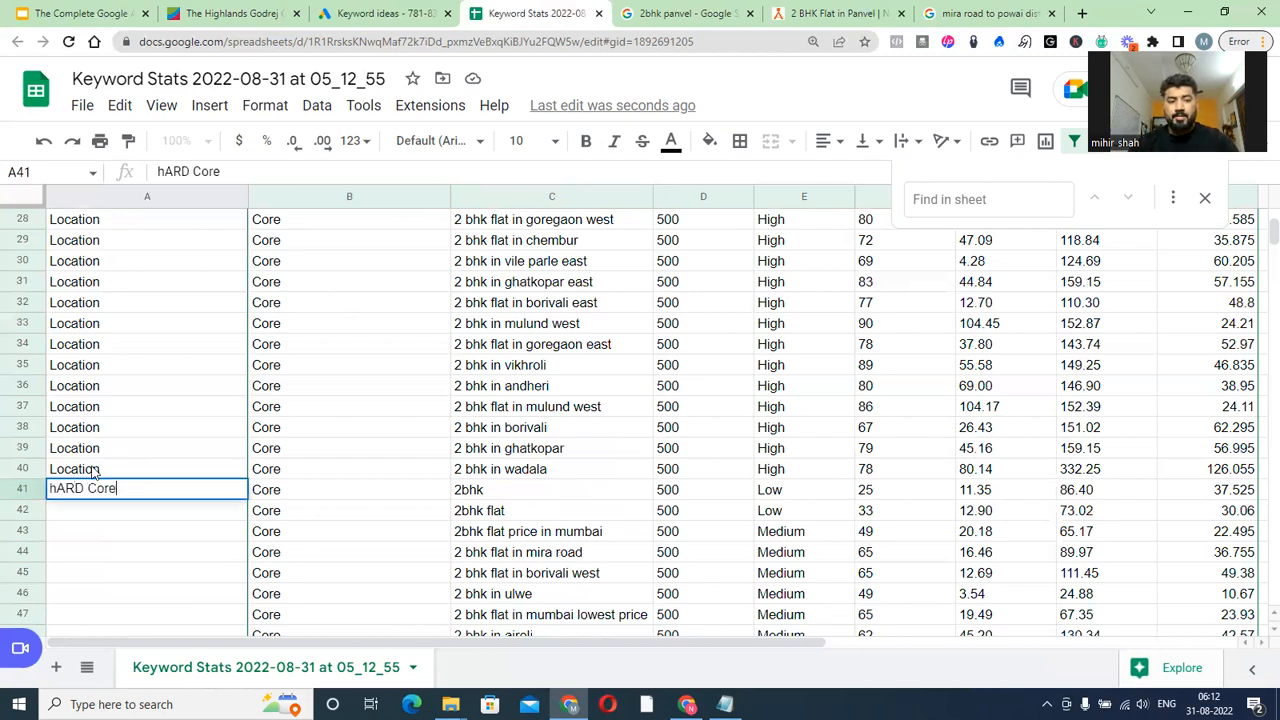
key(Return)
key(ctrl+d)
Replace the sub category in A41 with "hard core" and fill it down to A42 for the keyword "2bhk flat"
key(Up)
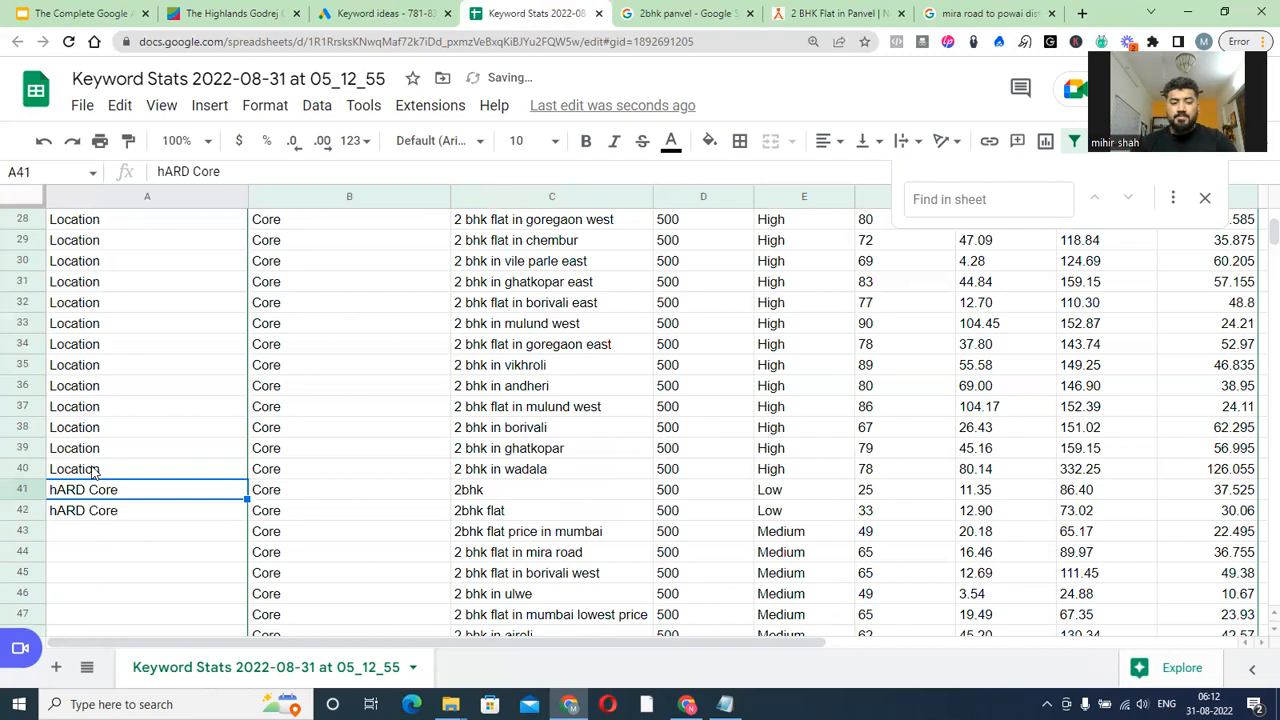
text(hard core)
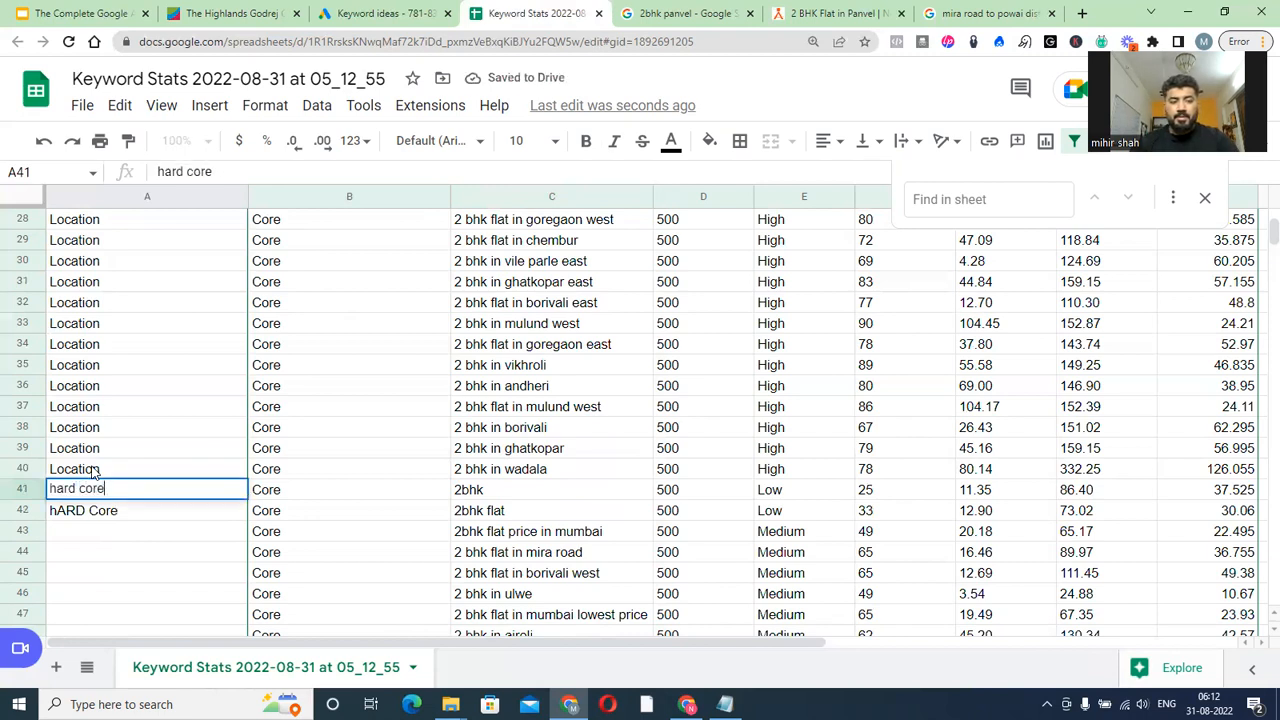
key(Return)
key(ctrl+d)
key(Down)
key(Up)
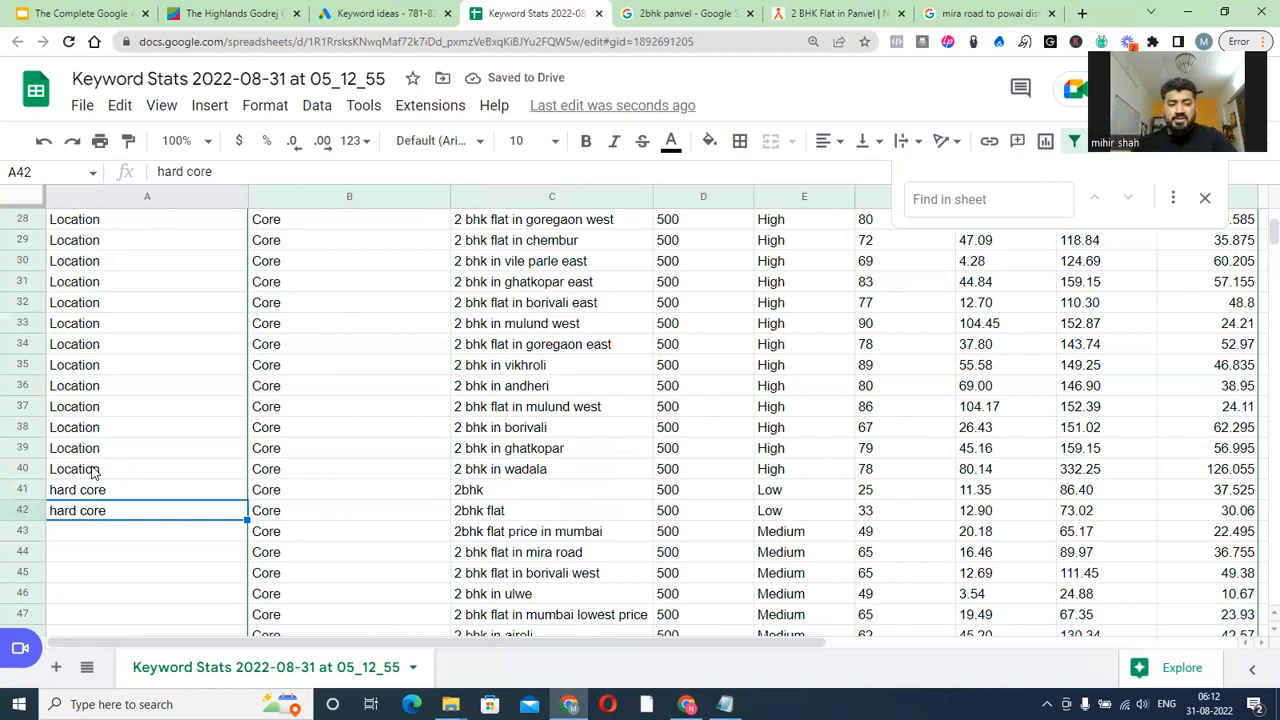
Fill the sub category down to A43 and extend it to "hard core + price" for the keyword "2bhk flat price in mumbai"
key(Down)
key(ctrl+d)
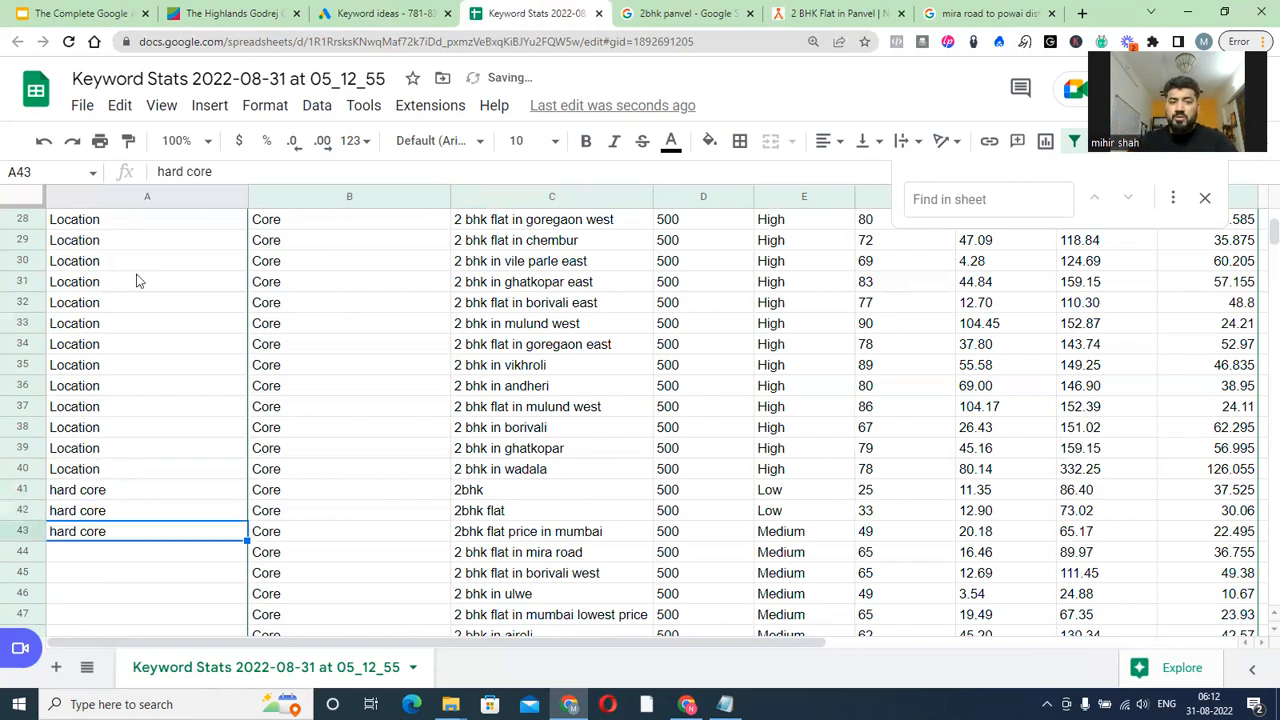
click(240, 172)
text(+ price)
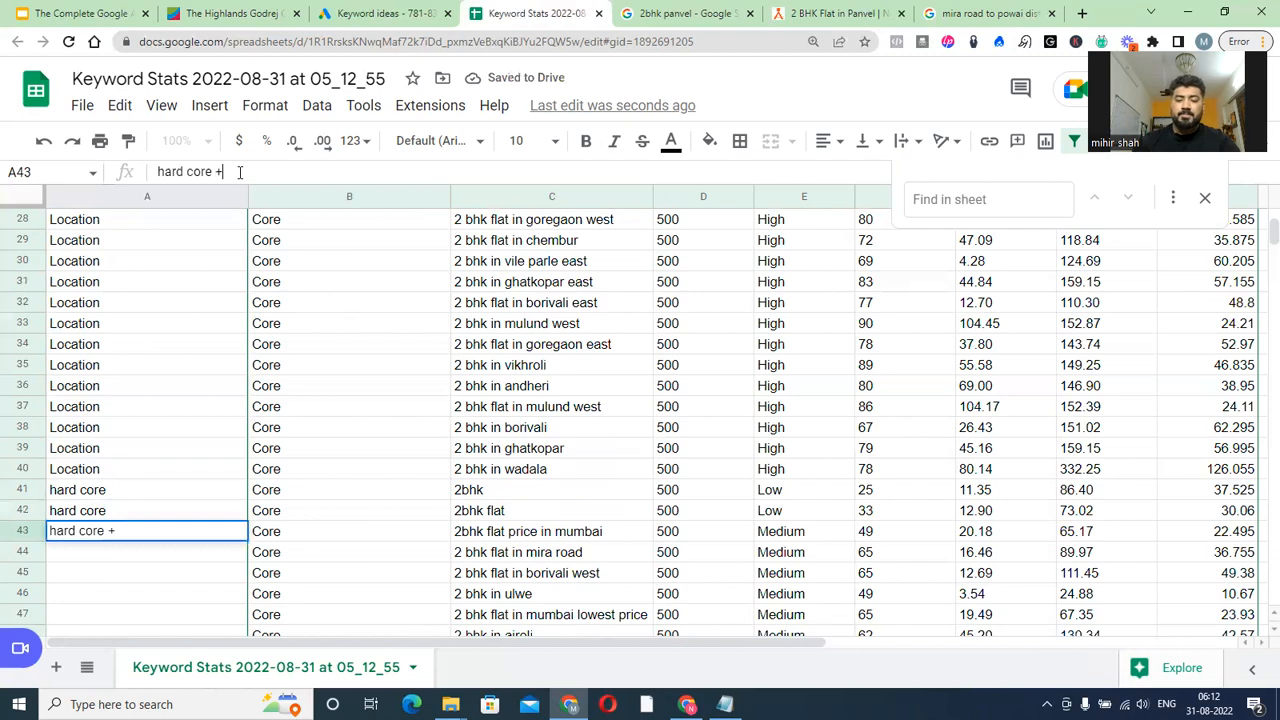
key(Return)
key(Up)
key(shift+Up)
key(shift+Up)
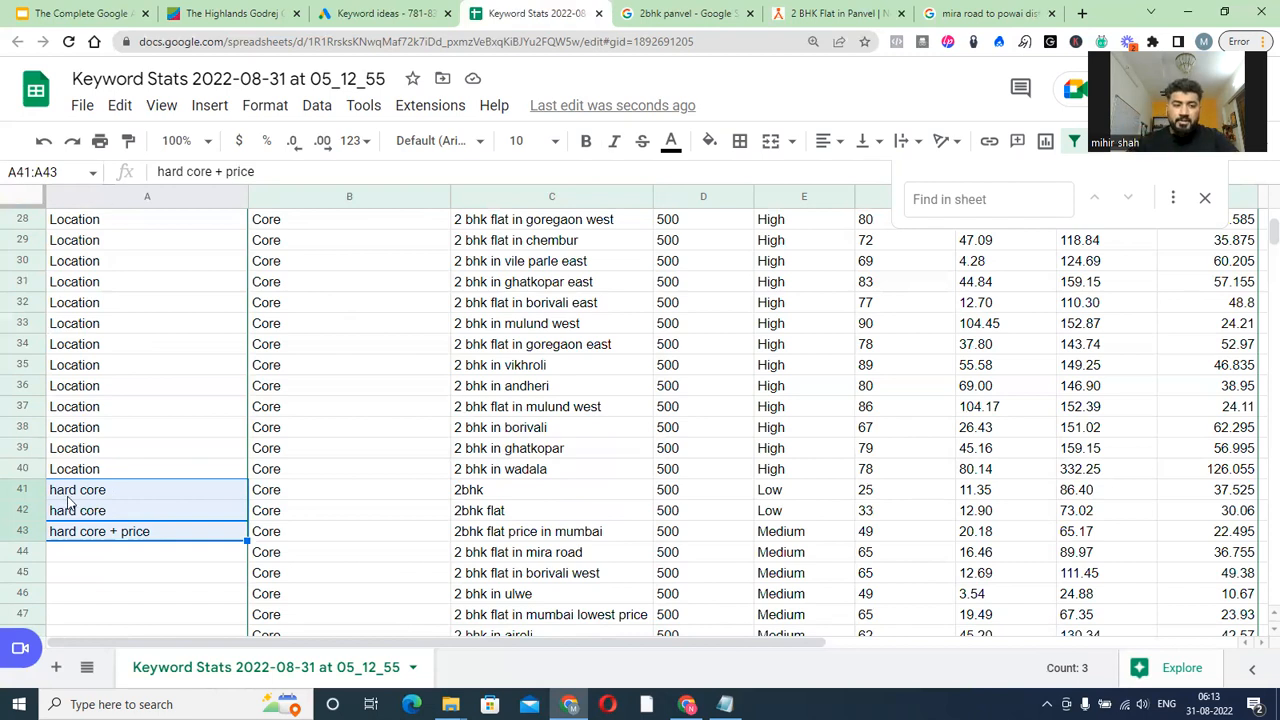
Copy "Location" from A40 into A44 through A55 for the remaining Core keywords
click(100, 470)
key(ctrl+c)
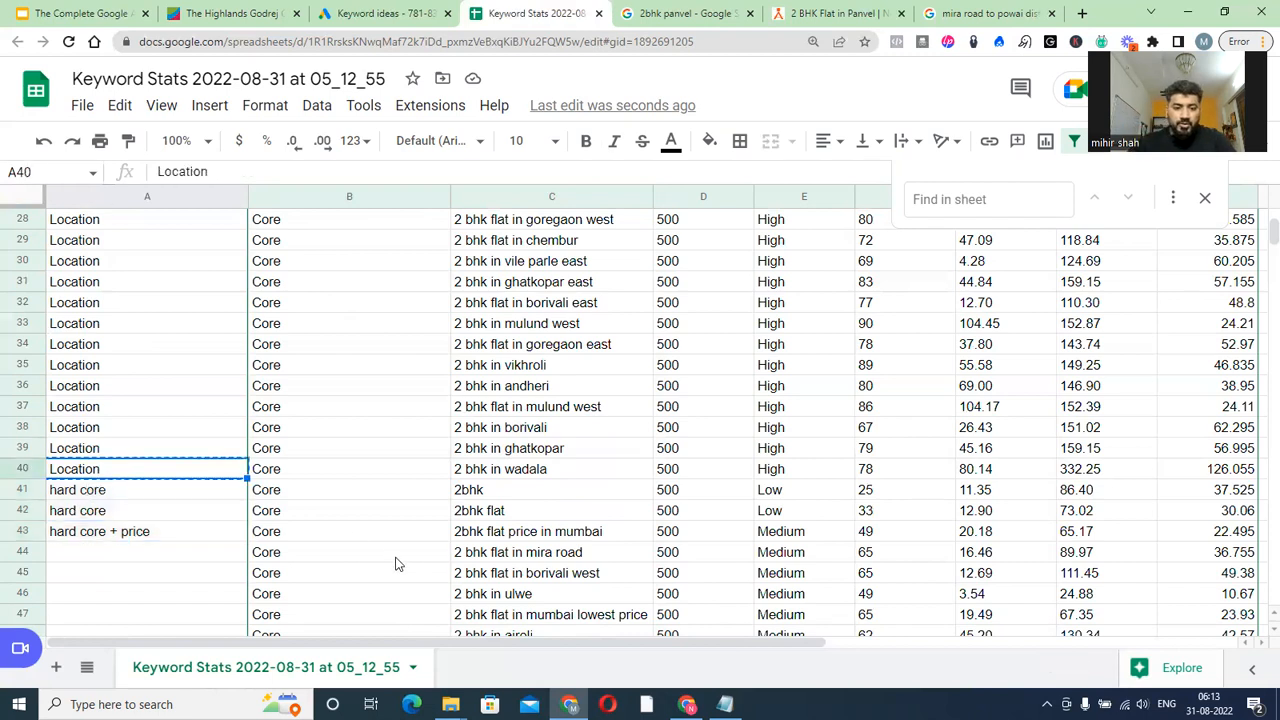
click(145, 570)
drag(149, 557, 156, 598)
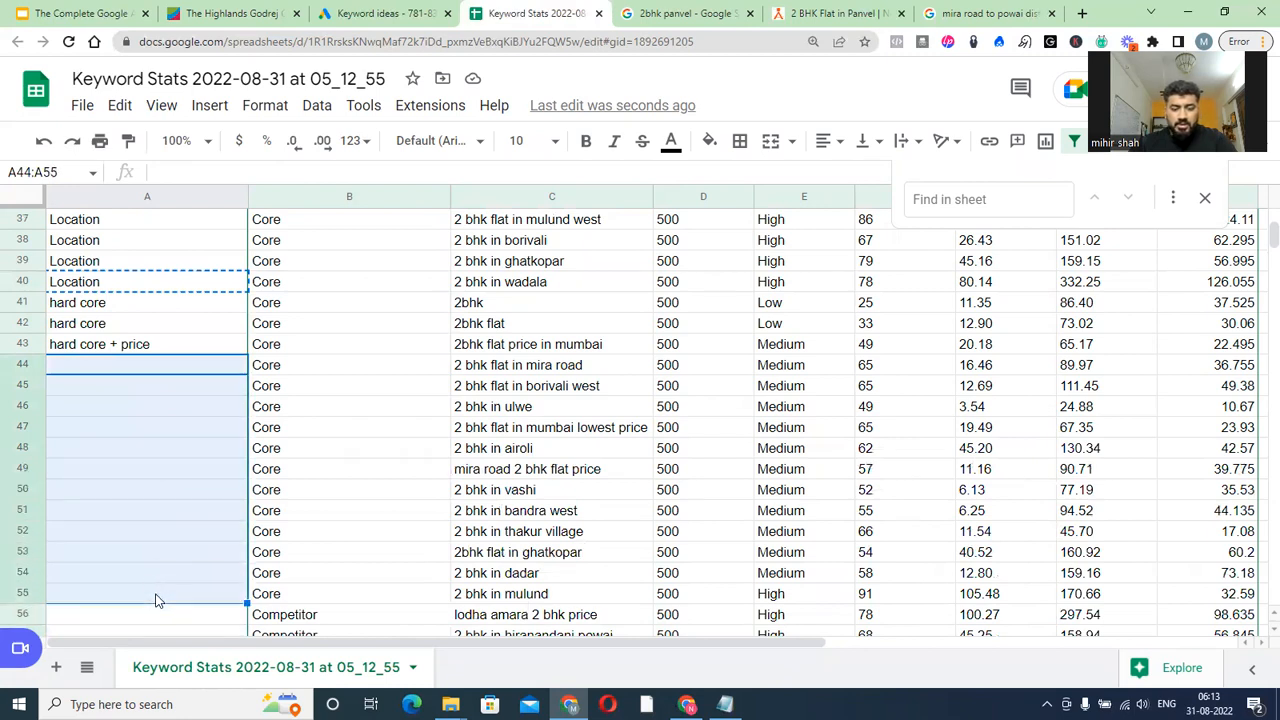
key(ctrl+v)
Review the sub categories and categories across the whole keyword list, from the Generic rows to the Competitor rows
scroll(153, 581, down, 2)
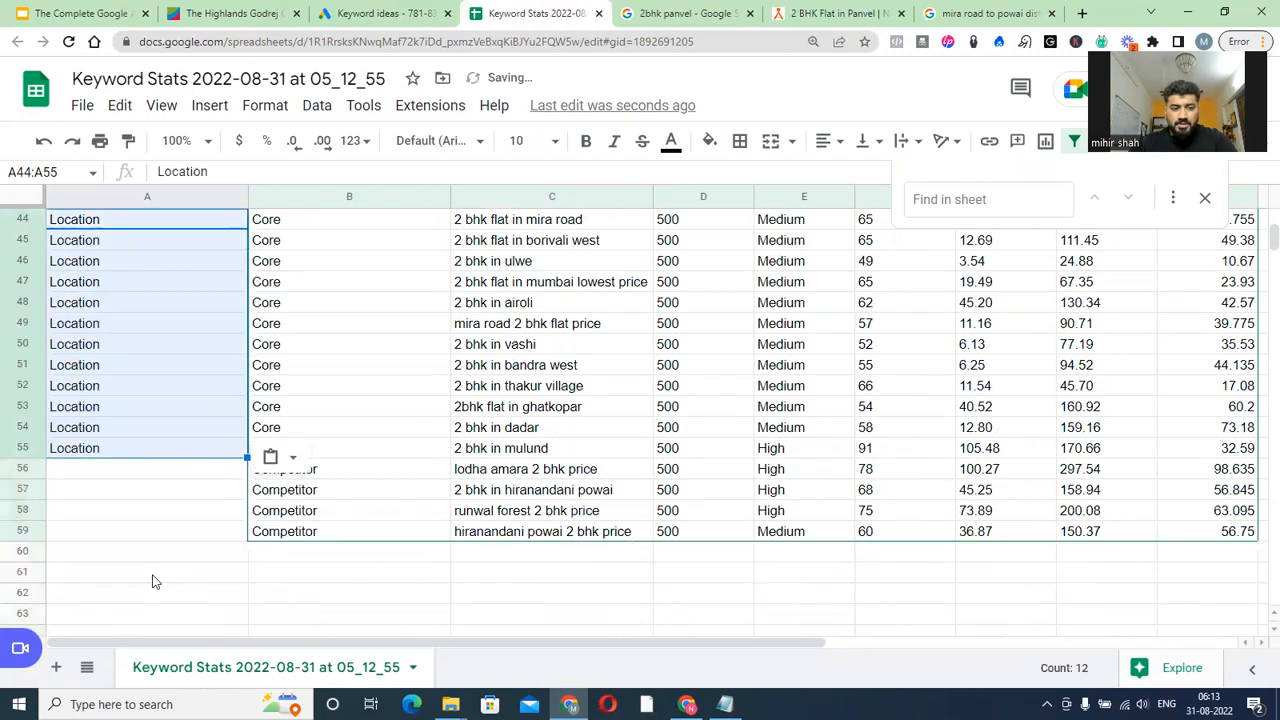
click(465, 499)
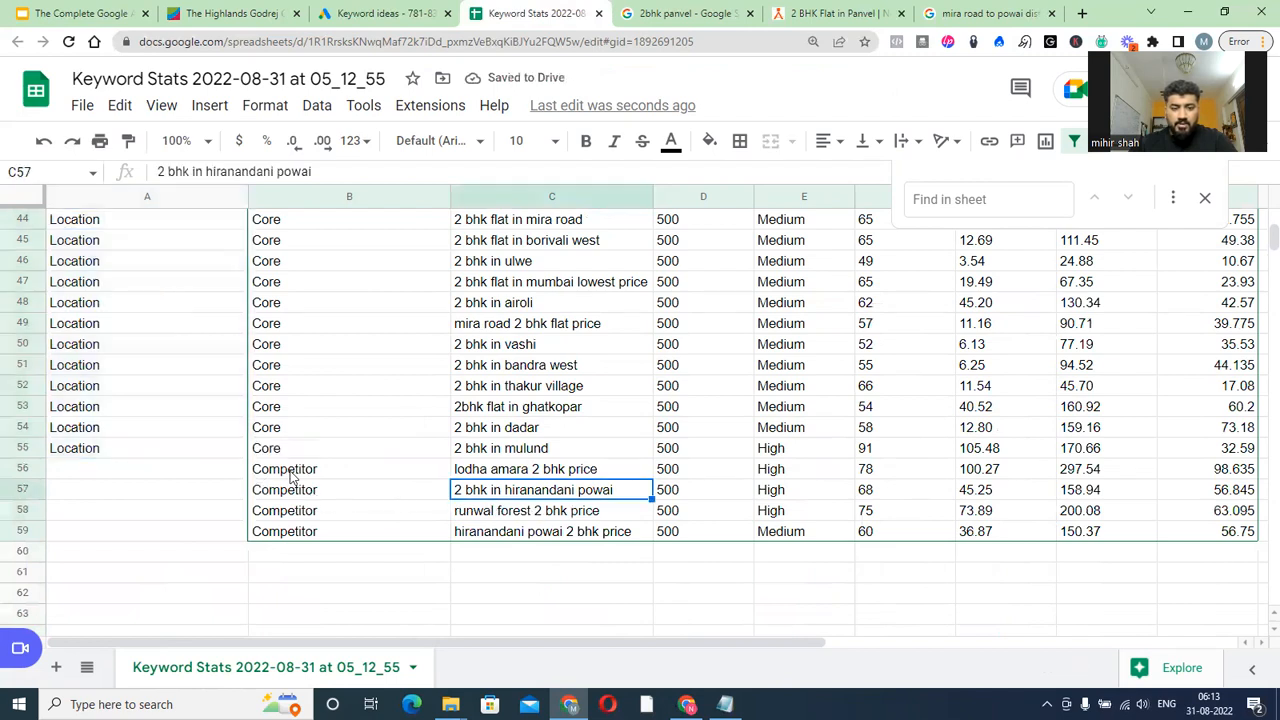
scroll(225, 490, up, 5)
scroll(224, 489, up, 5)
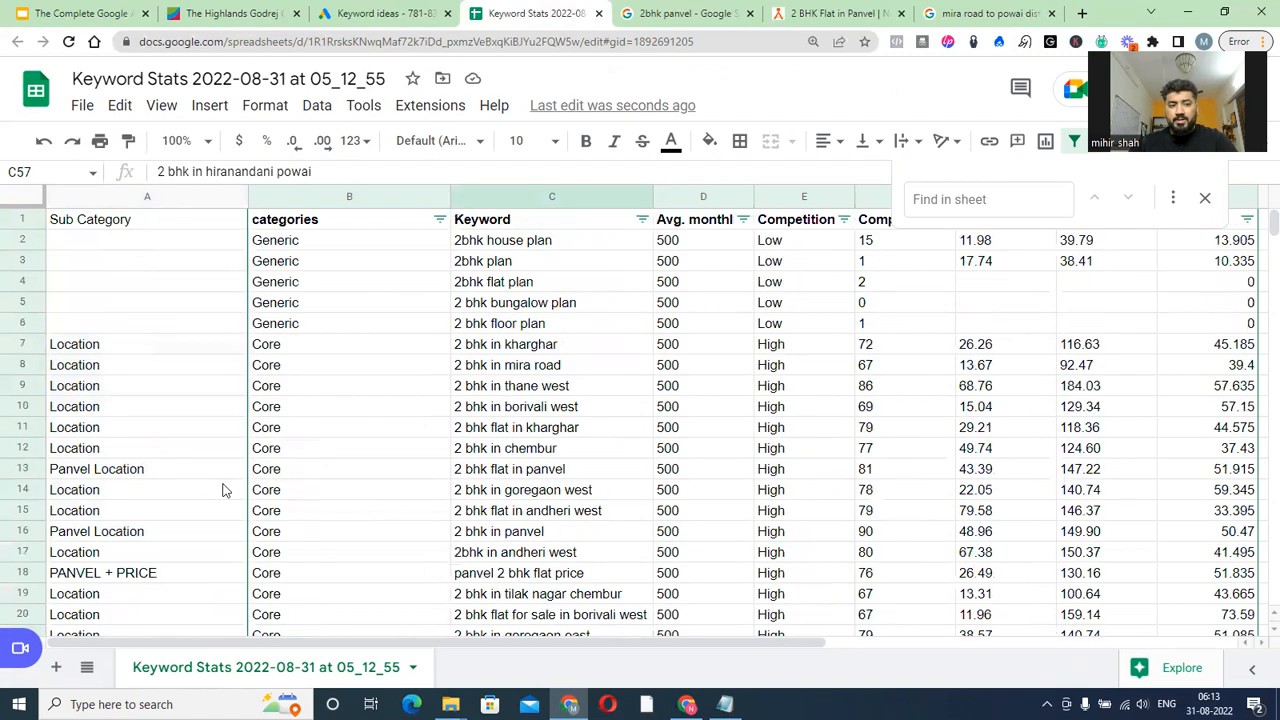
drag(143, 350, 145, 364)
click(157, 408)
click(170, 262)
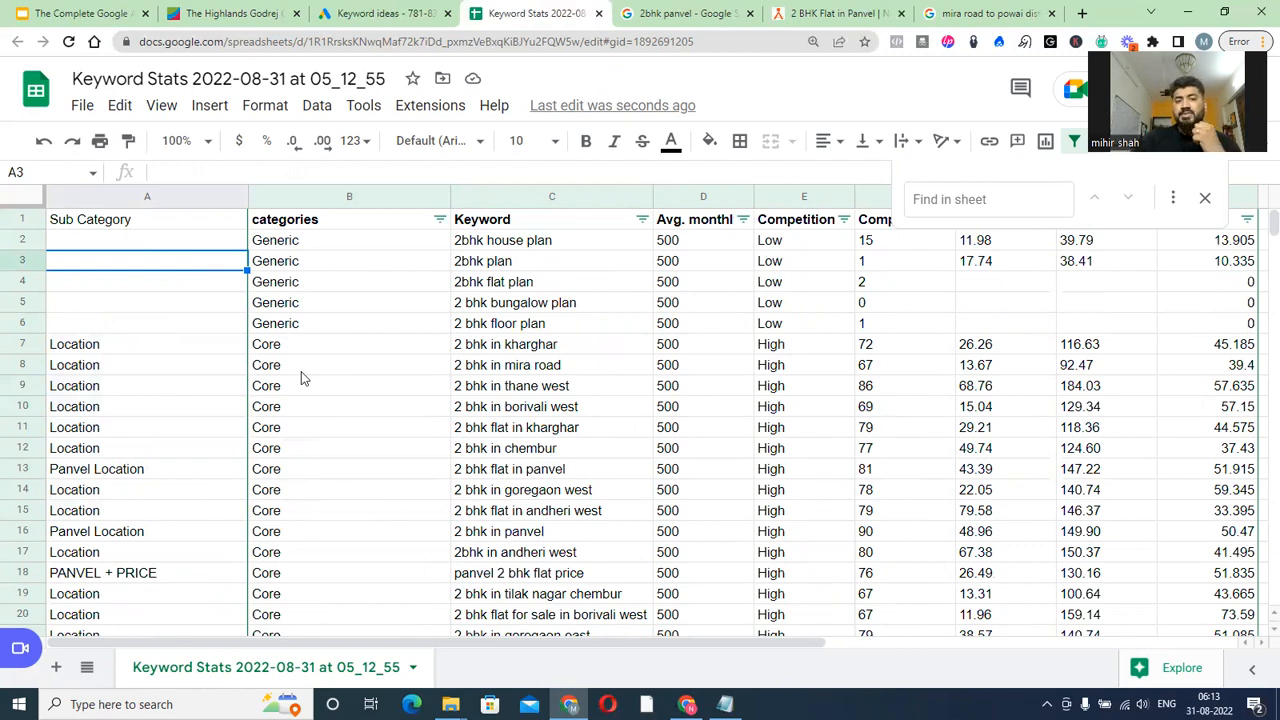
scroll(300, 380, down, 4)
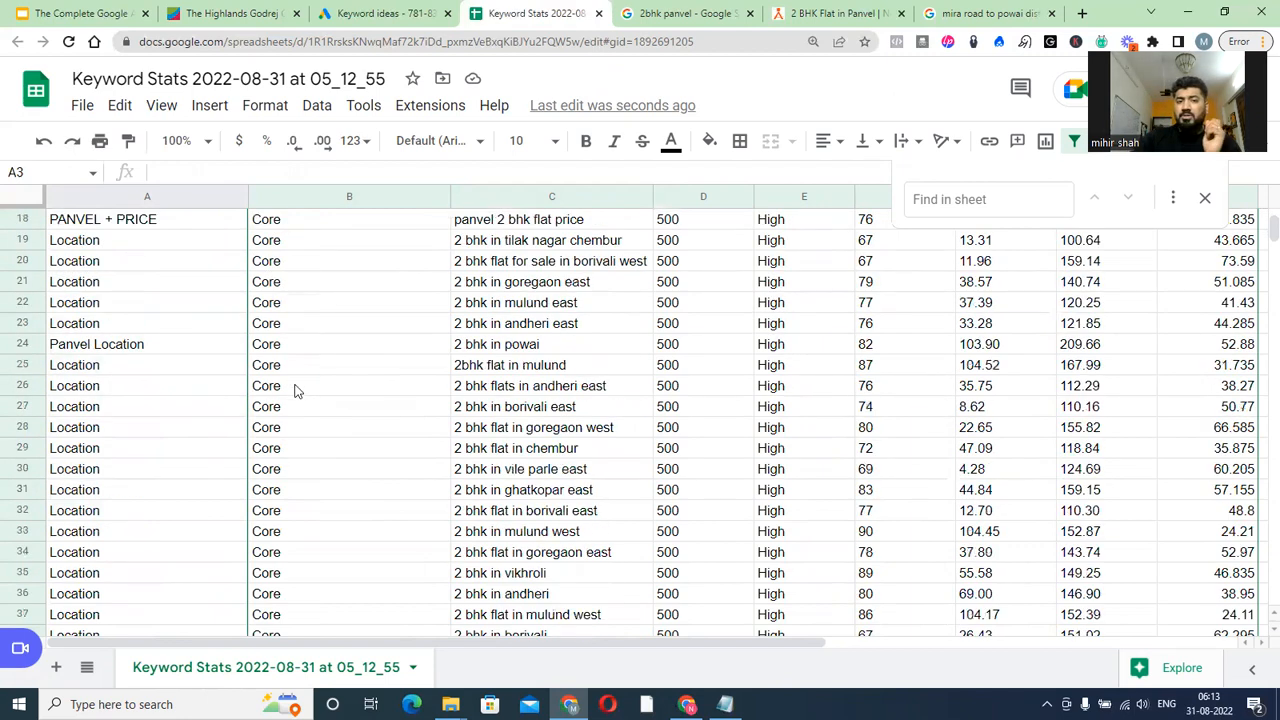
scroll(295, 390, down, 7)
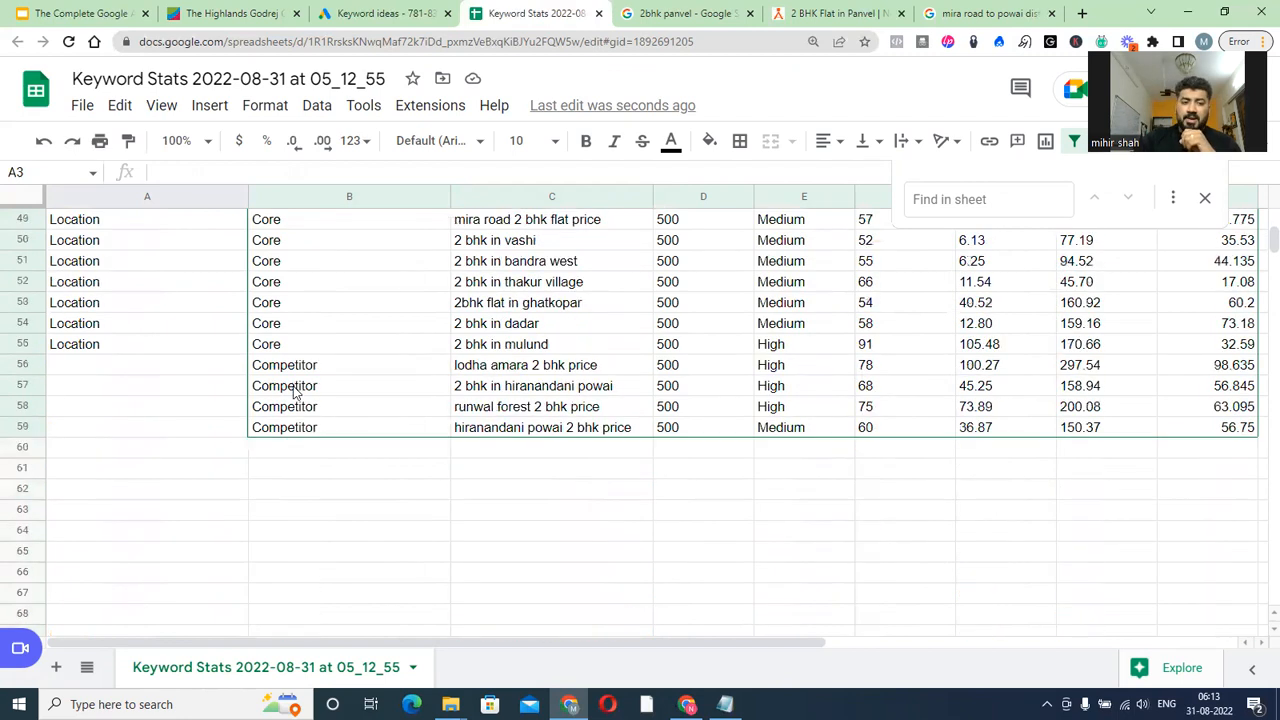
Add the keyword "2bhk with parking" in C60, directly below the last Competitor keyword
click(266, 454)
click(475, 451)
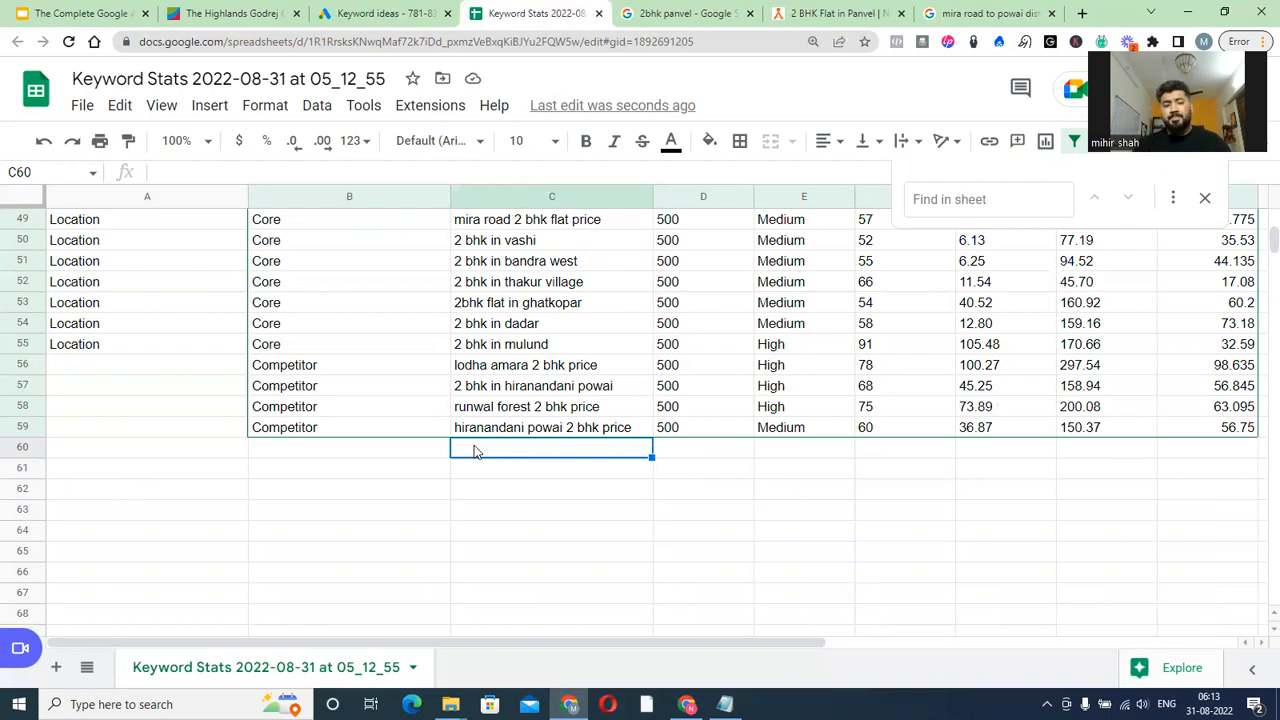
text(2bhk)
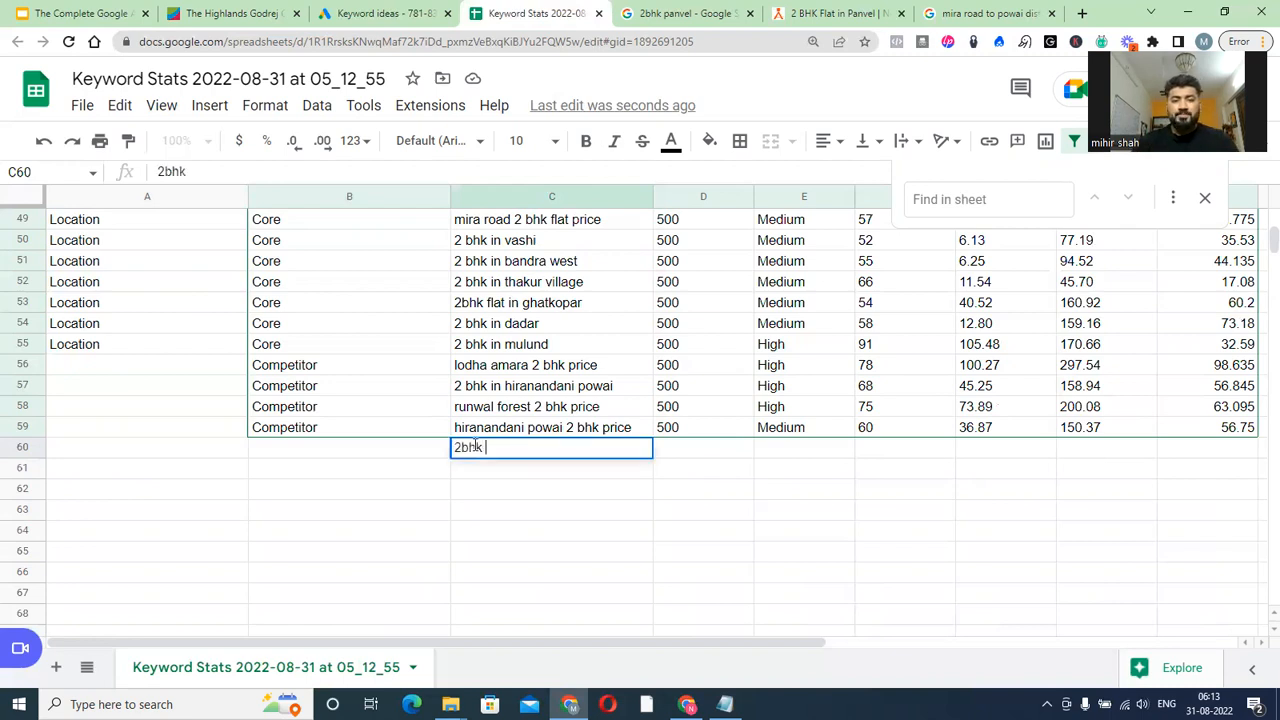
text( with parking)
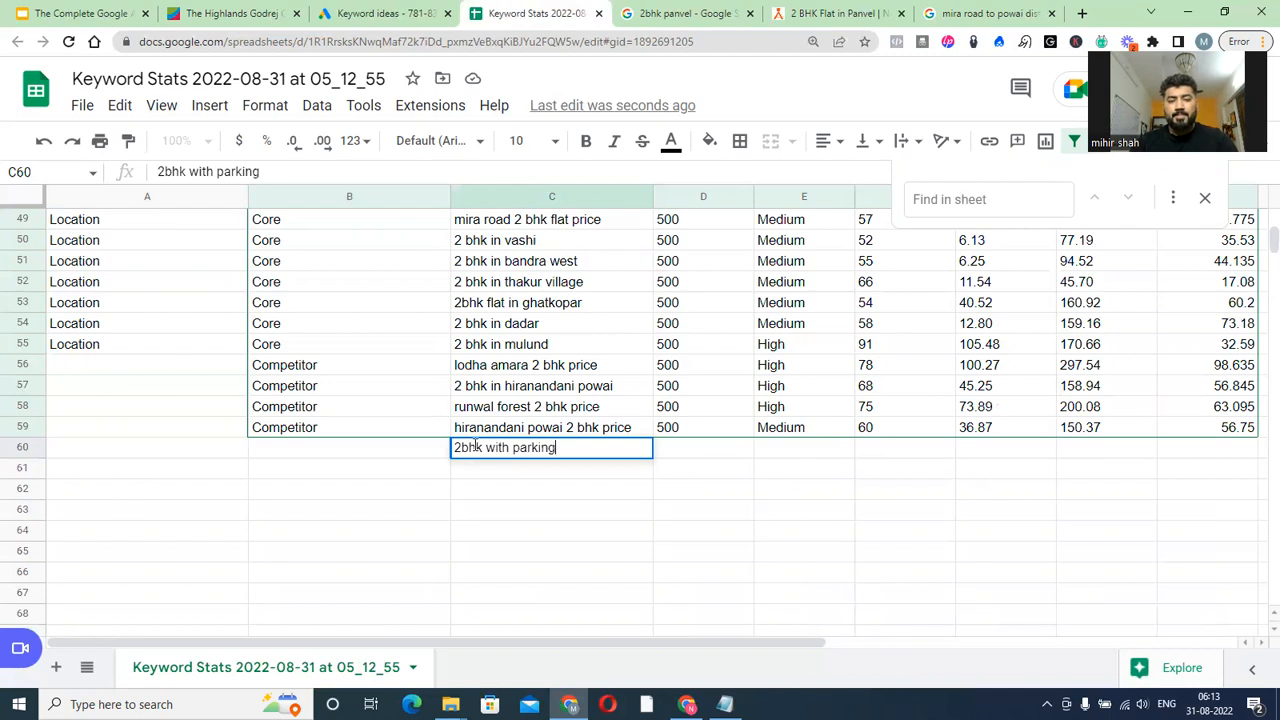
key(Return)
Add the keywords "2bhk near temple" in C61 and "2bhk near highway" in C62
text(2bhk )
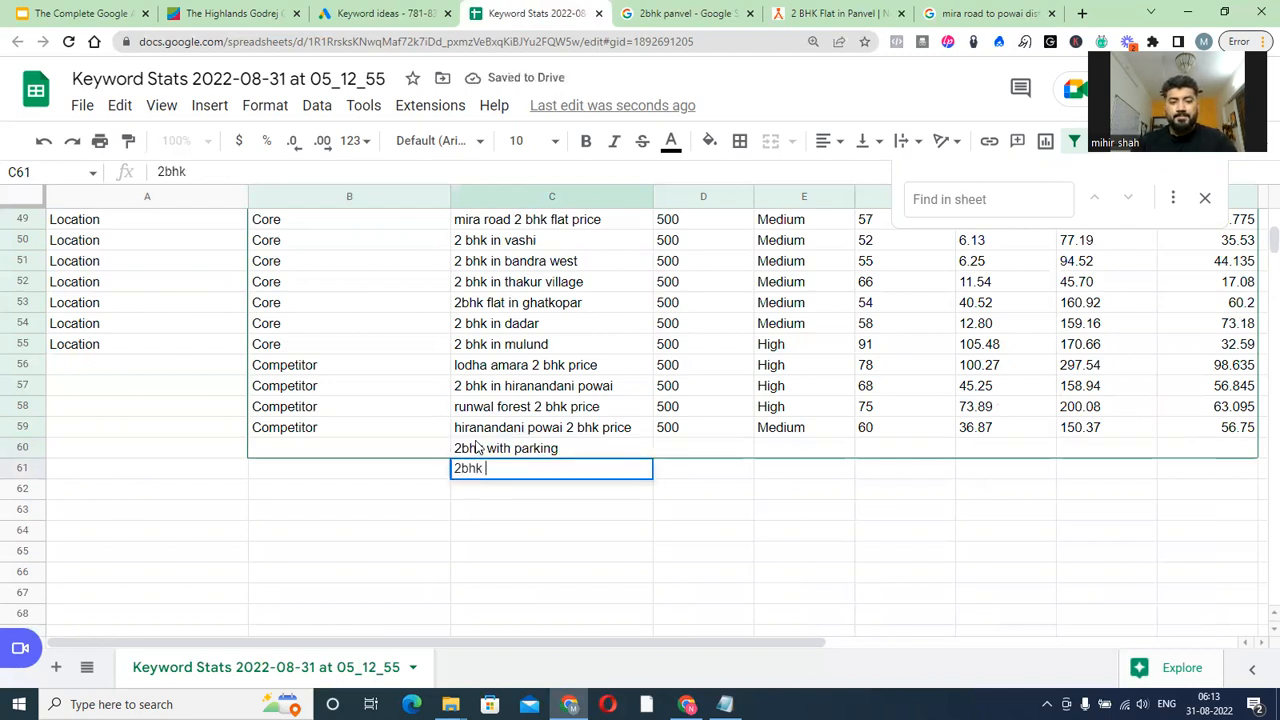
text(near temple)
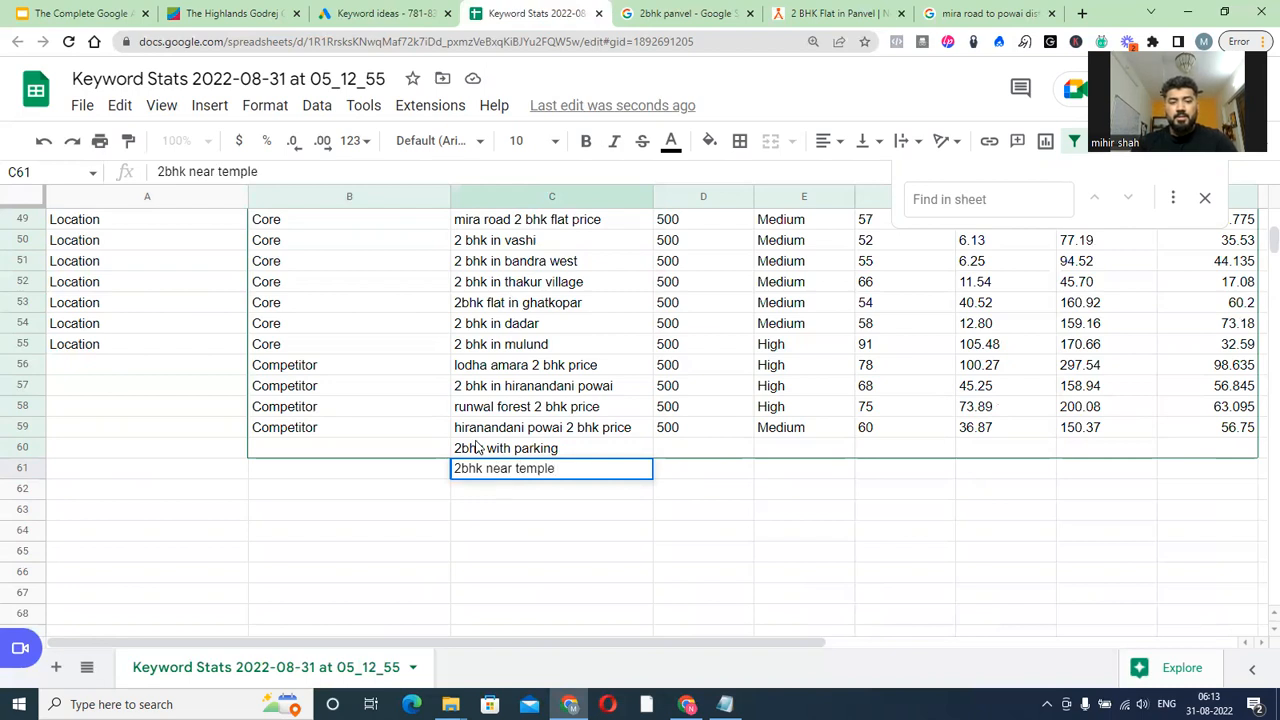
key(Return)
text(2)
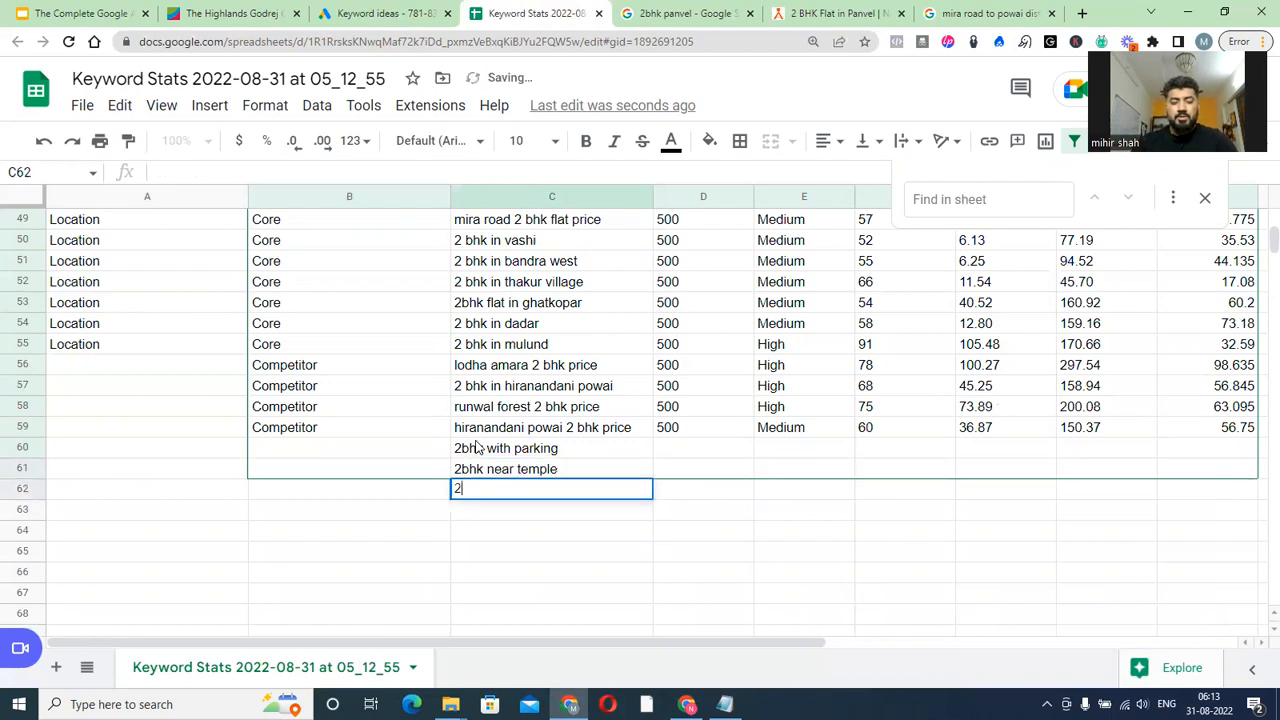
text(bhk near highway)
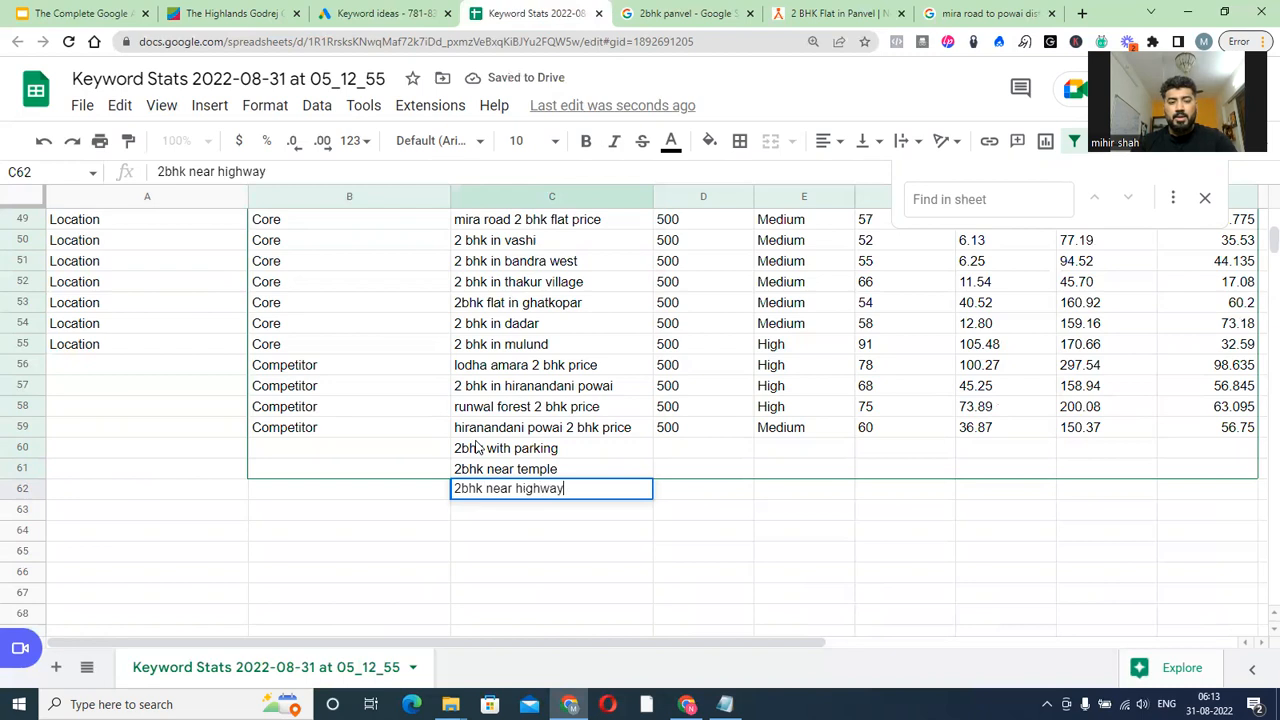
key(Return)
Add the keyword "2bhk with club house" in C63
text(2bhk nwa)
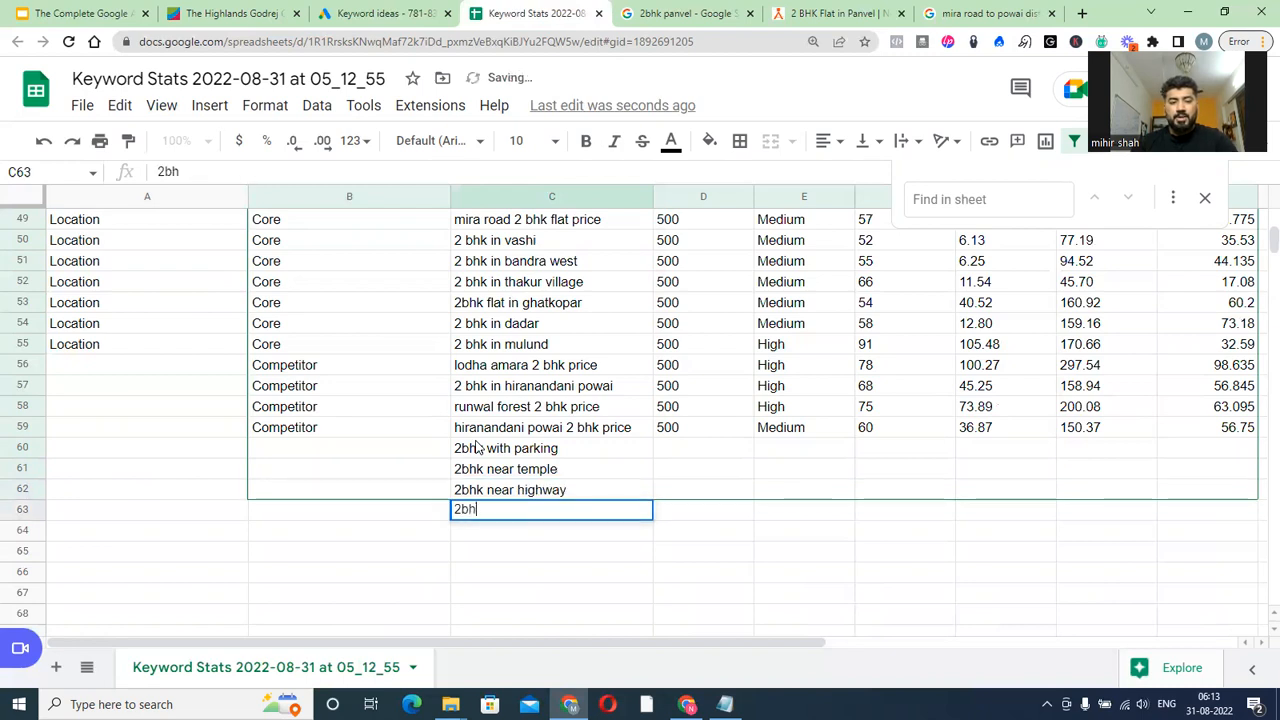
key(BackSpace)
key(BackSpace)
key(BackSpace)
text(w)
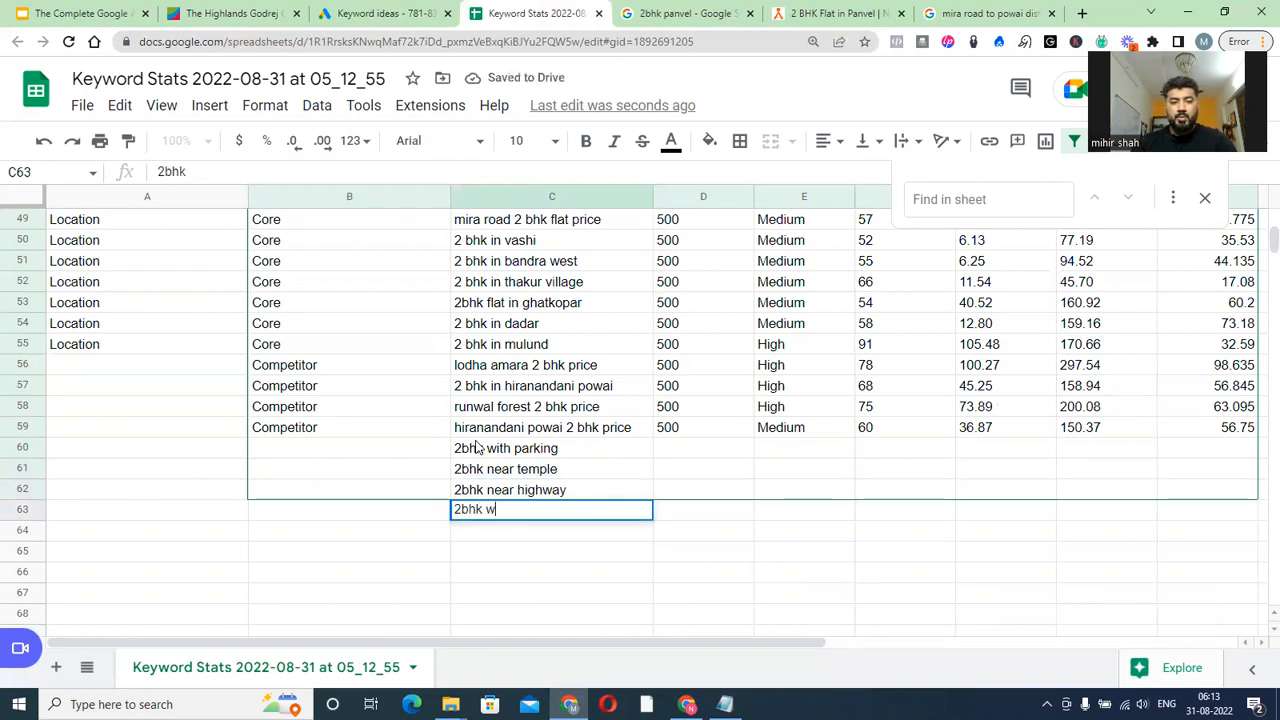
text(ith c)
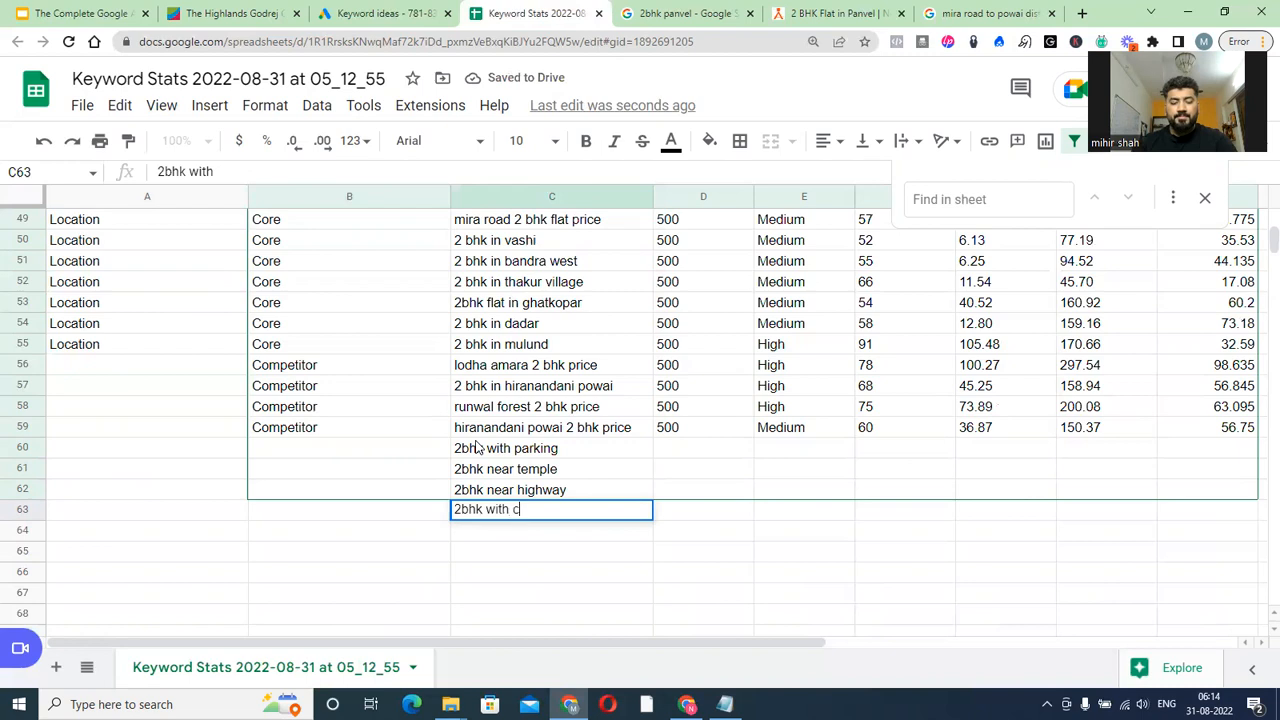
text(lub house)
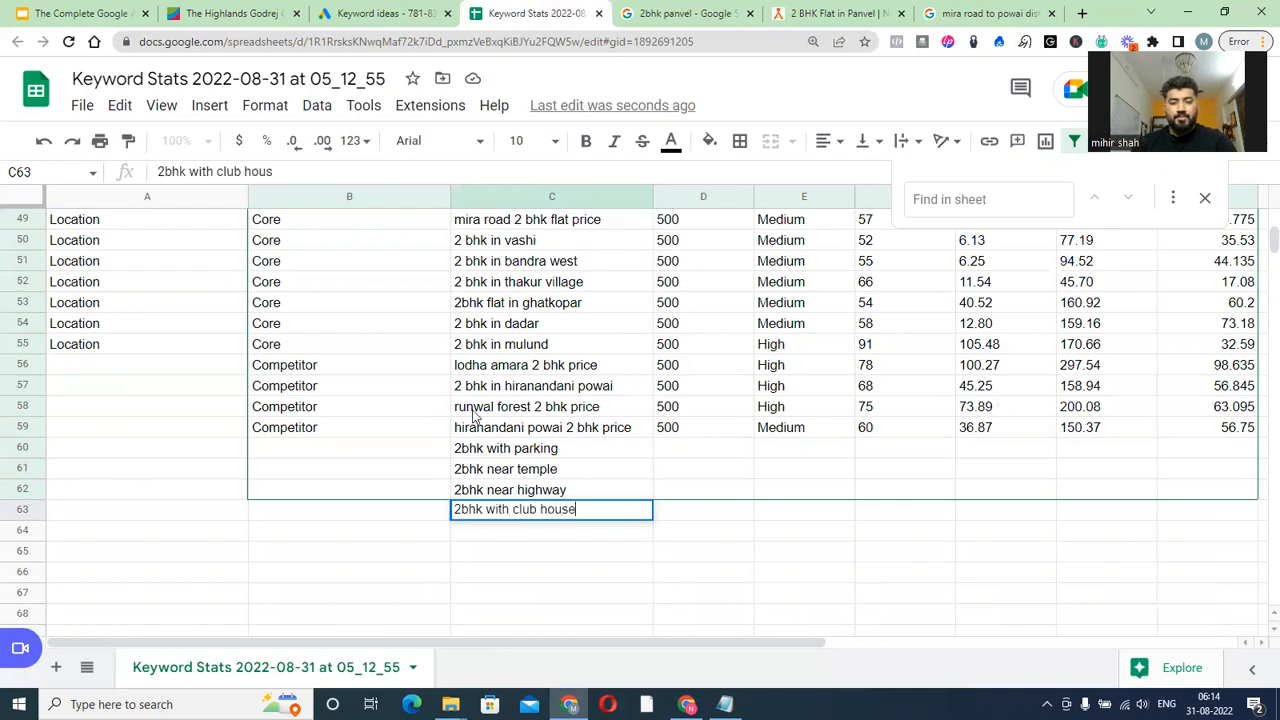
key(Return)
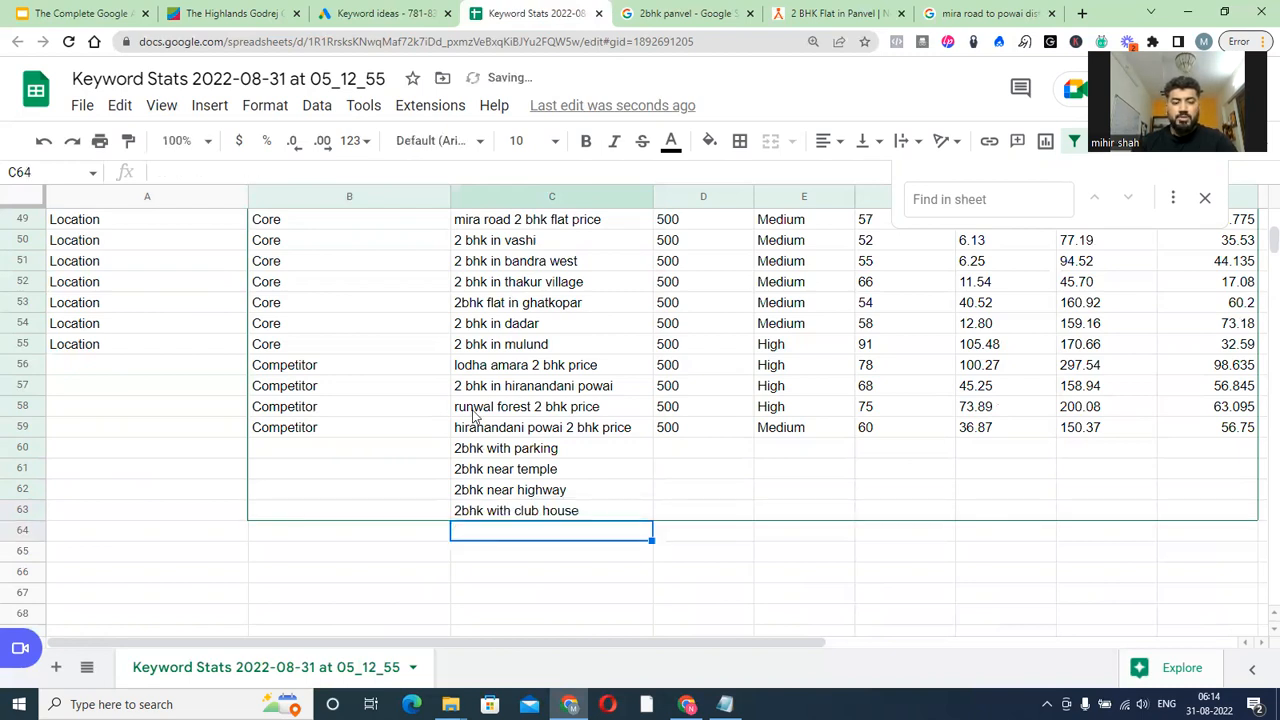
Add the keywords "affordable 2bhk" in C64 and "2bhk near me" in C65
text(affordable 2bhl)
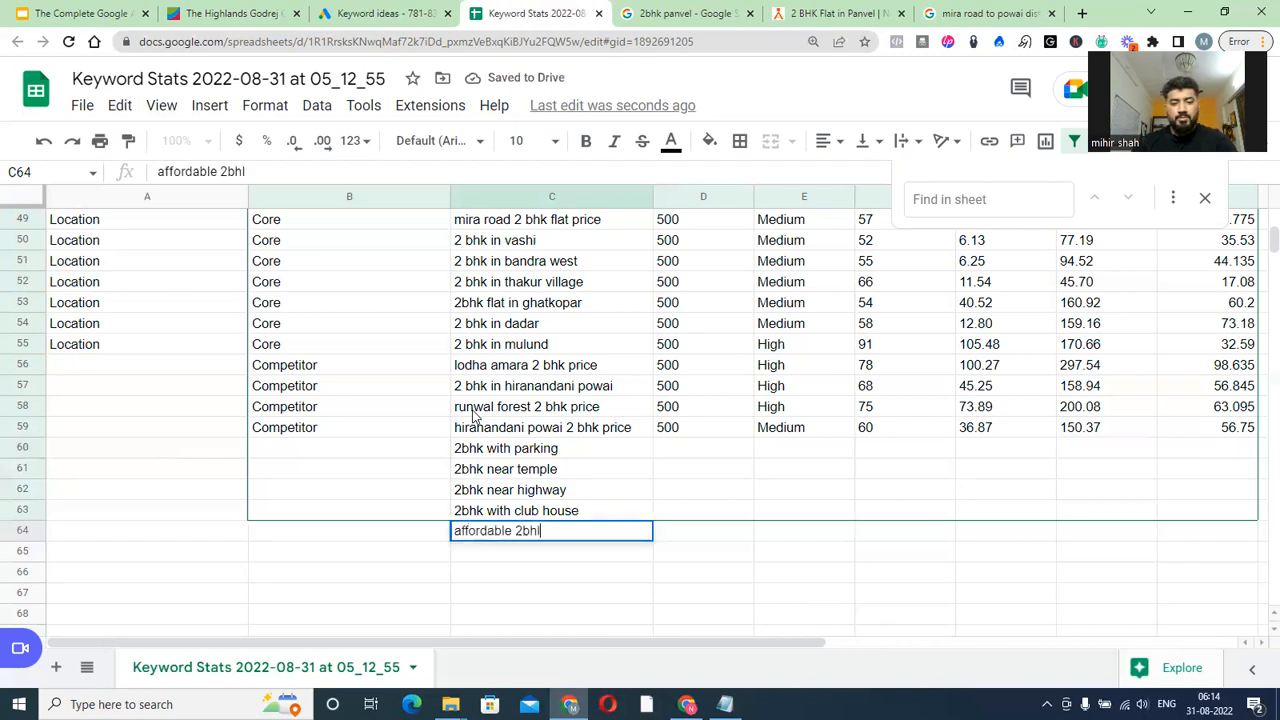
key(BackSpace)
text(k)
key(Return)
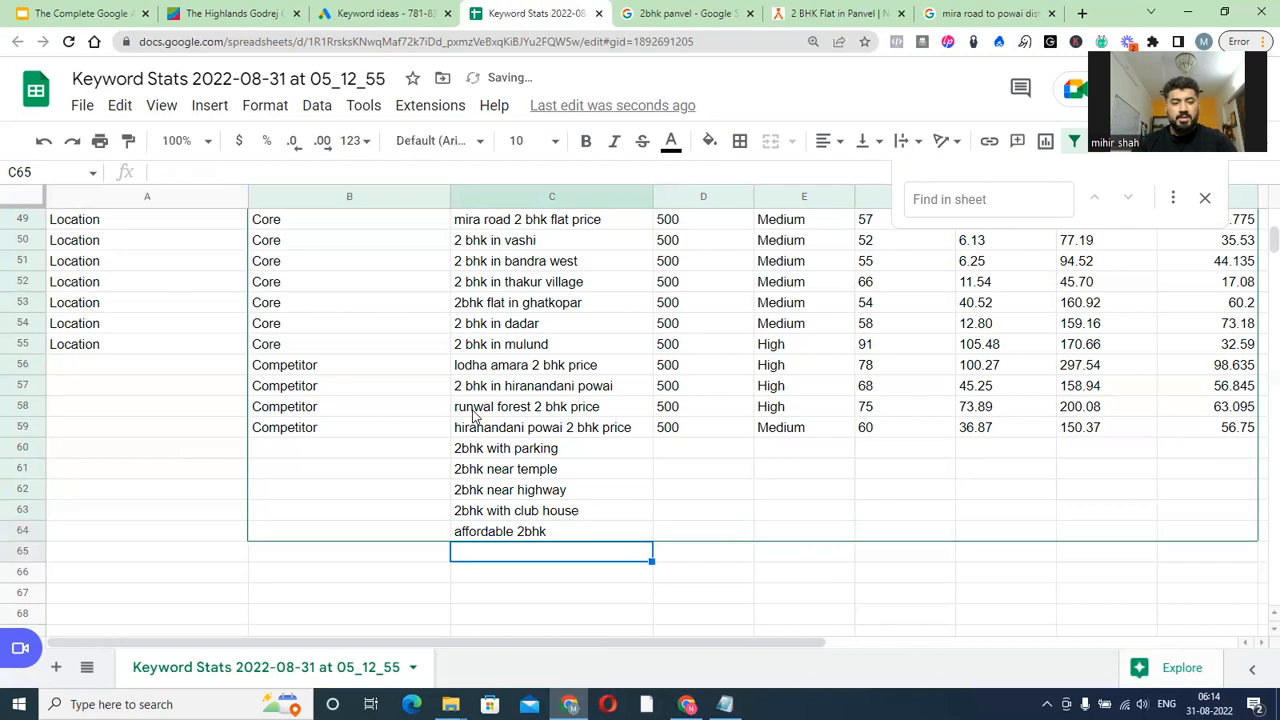
text(2bhk near me)
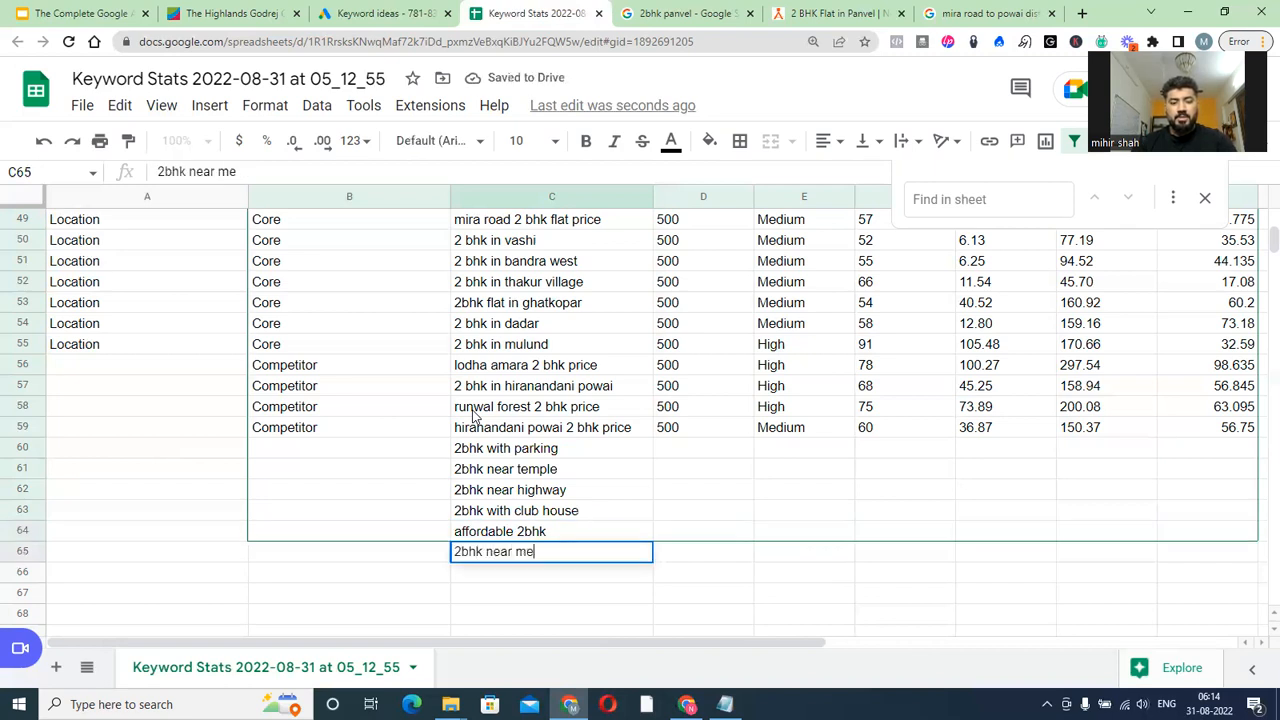
key(Return)
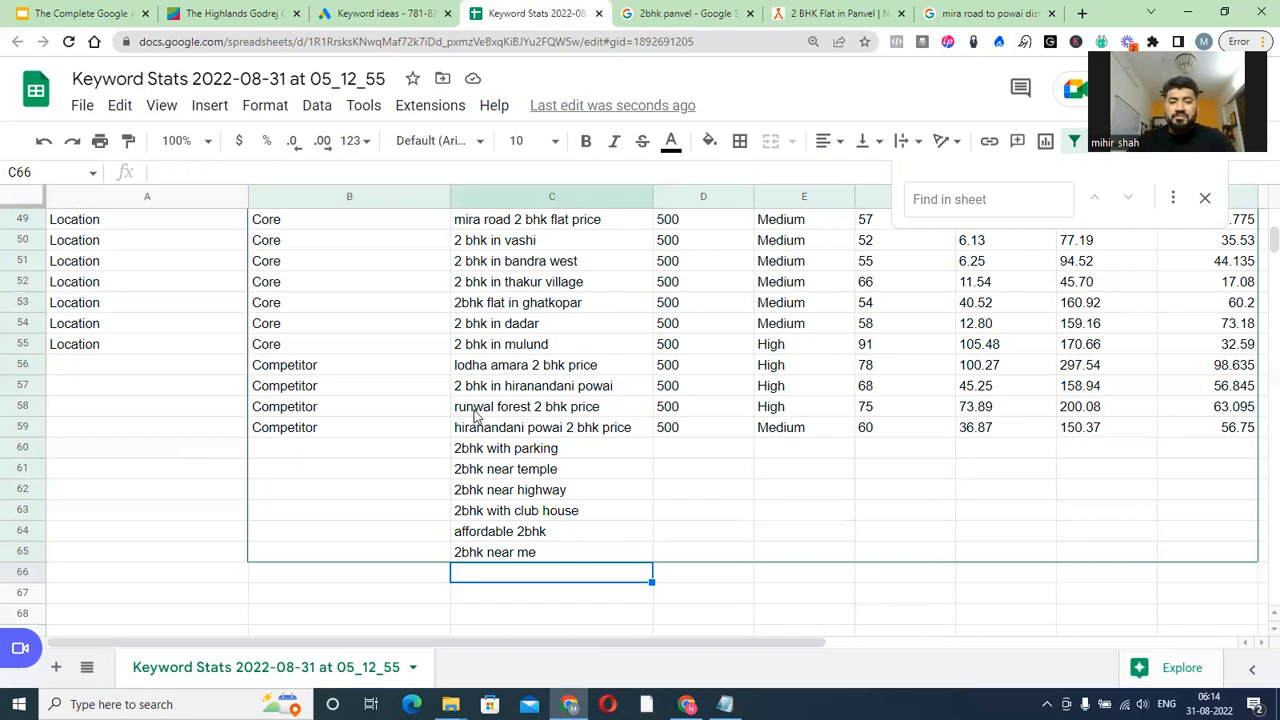
Copy the category Core from B55 to B60:B65, beside the six newly added 2bhk keywords
click(475, 450)
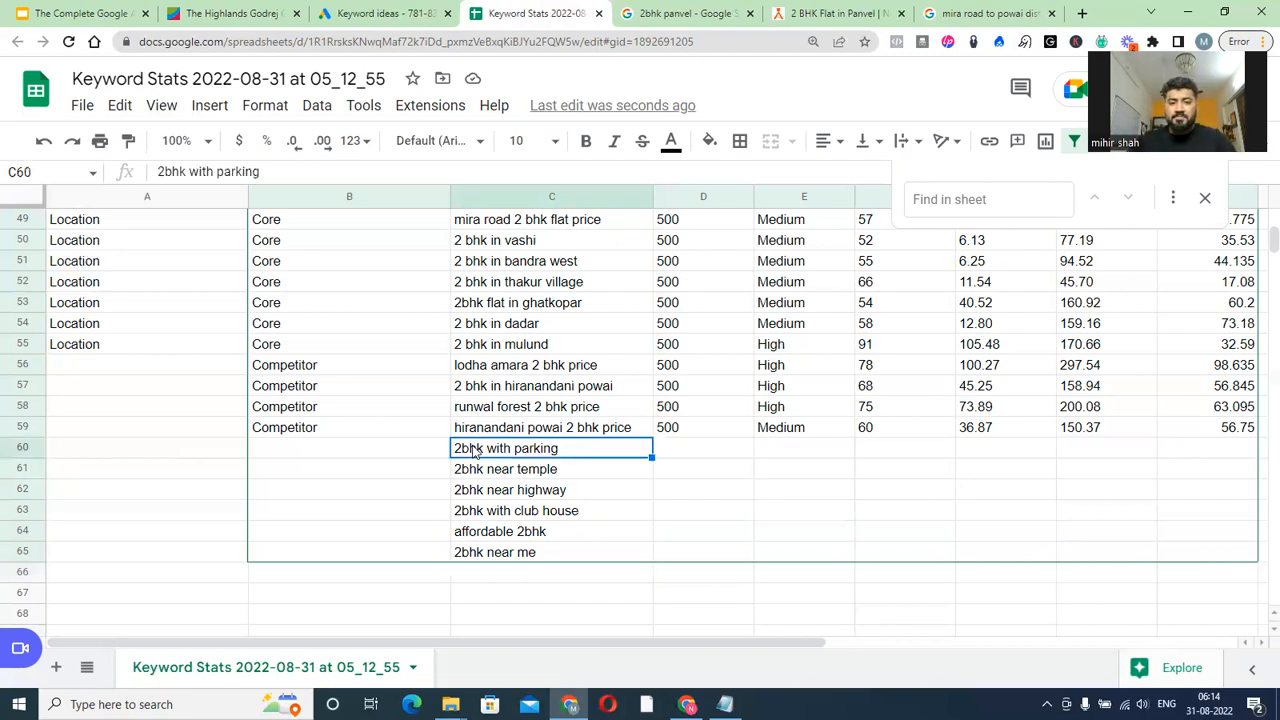
click(316, 442)
click(282, 345)
key(ctrl+c)
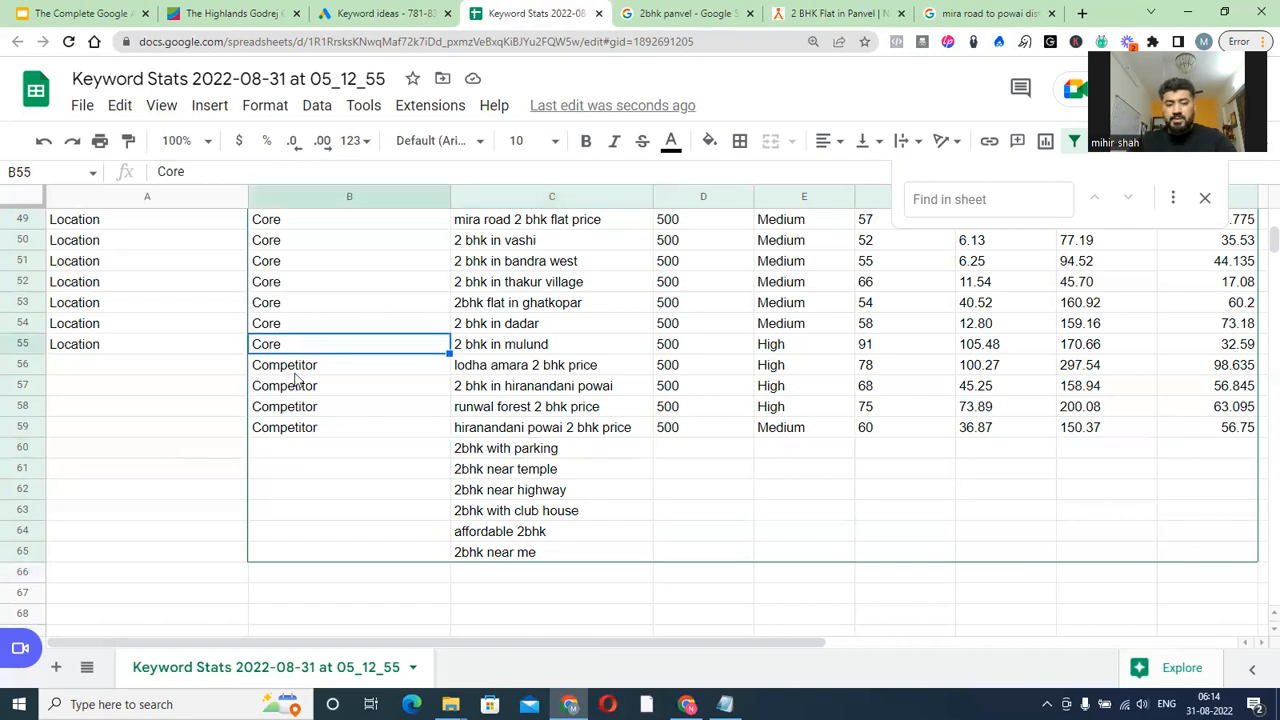
drag(287, 447, 292, 560)
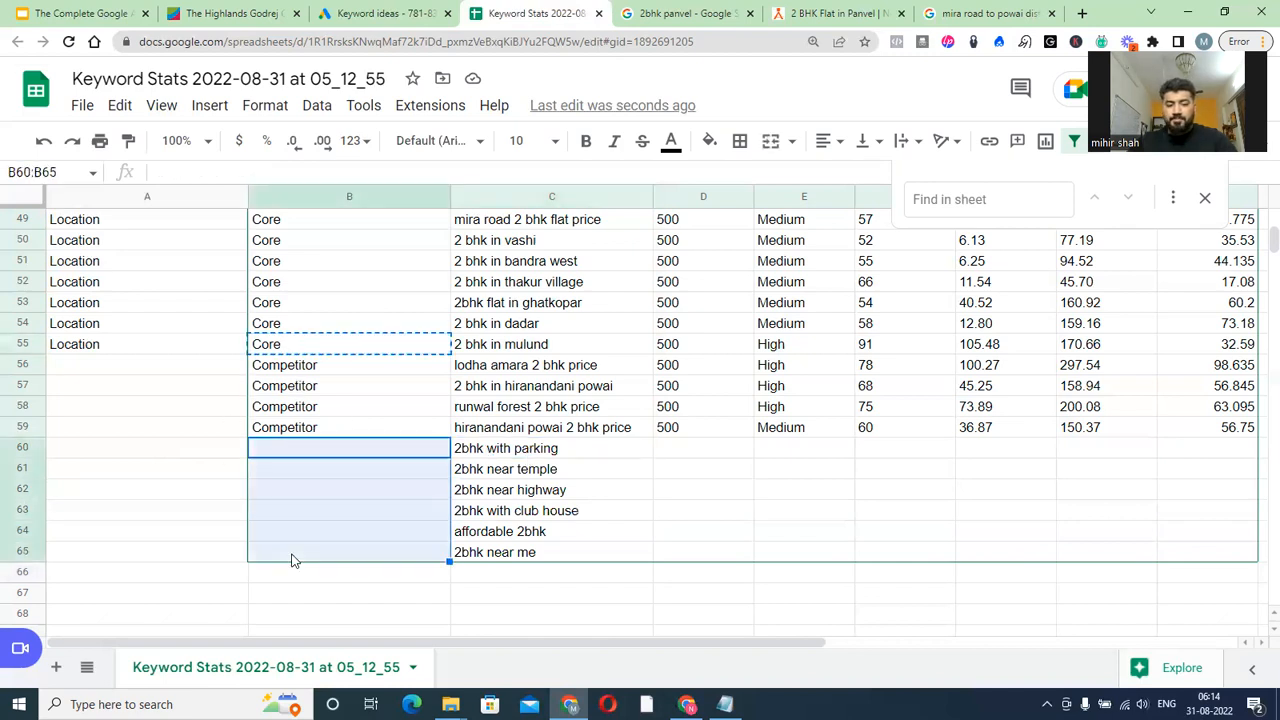
key(ctrl+v)
Enter the sub category "Luxury" in A60 and fill it down through A63
click(172, 452)
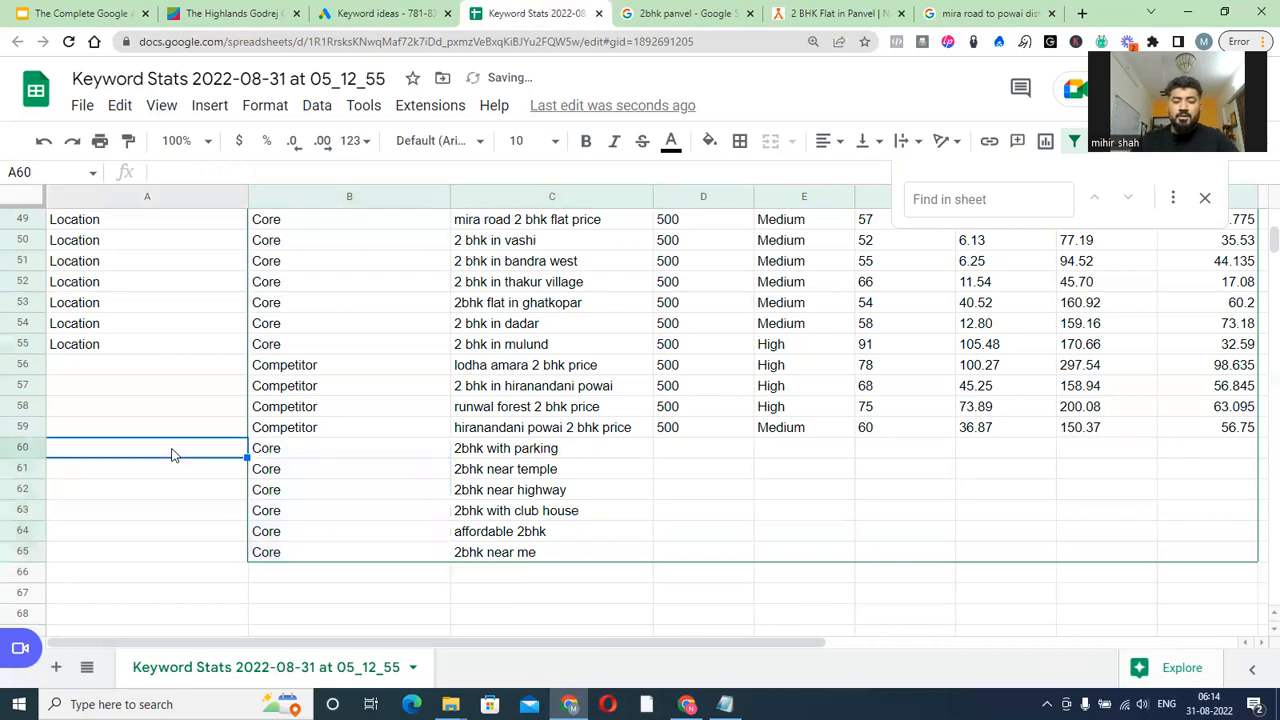
text(Luxury)
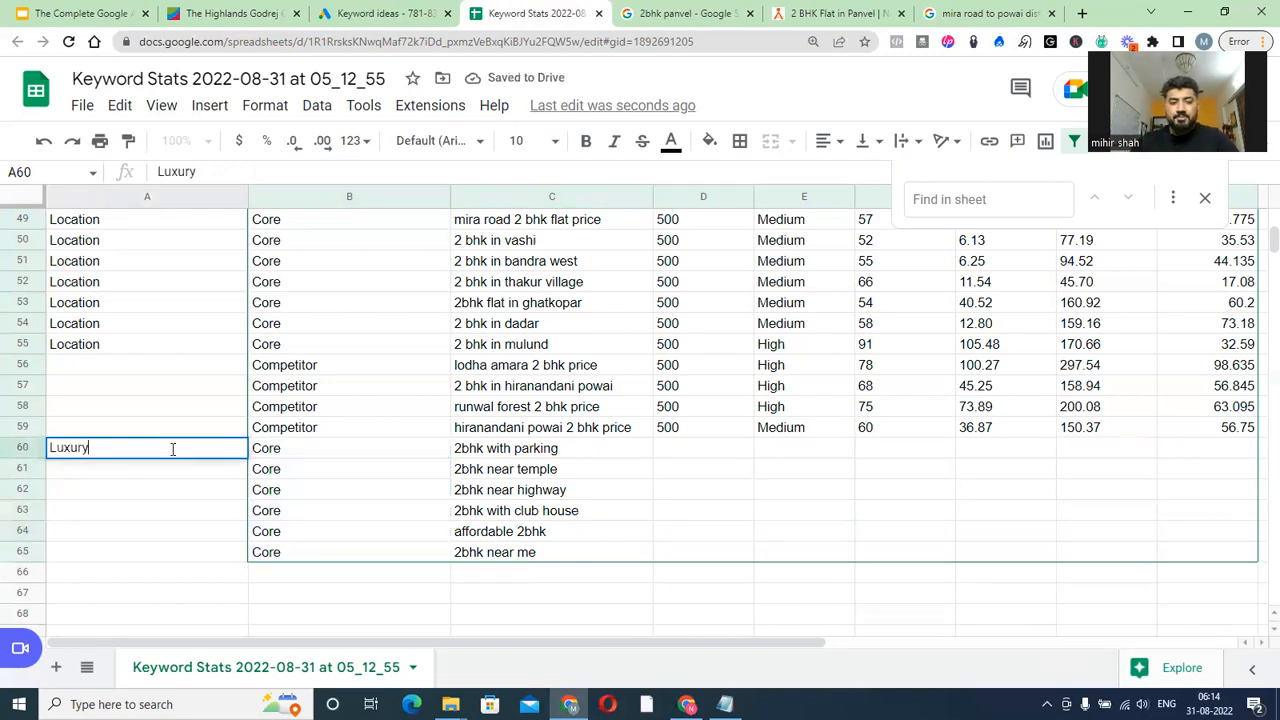
key(Return)
click(172, 455)
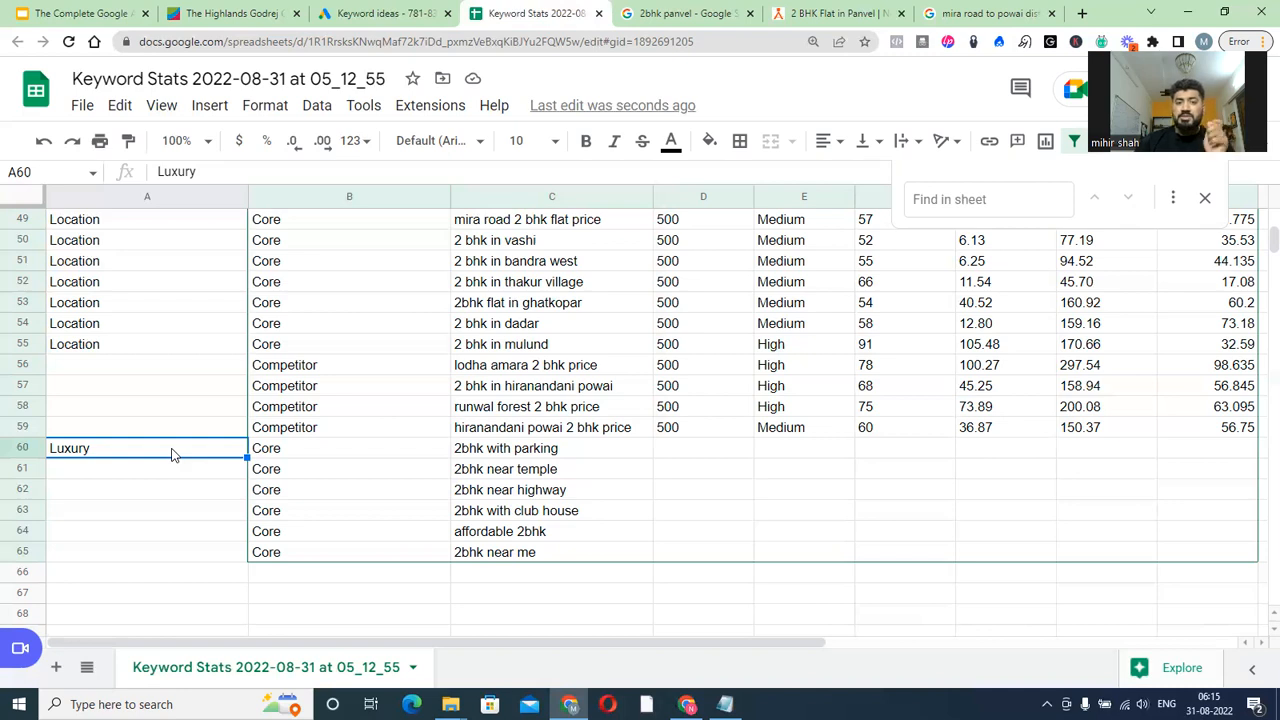
key(Return)
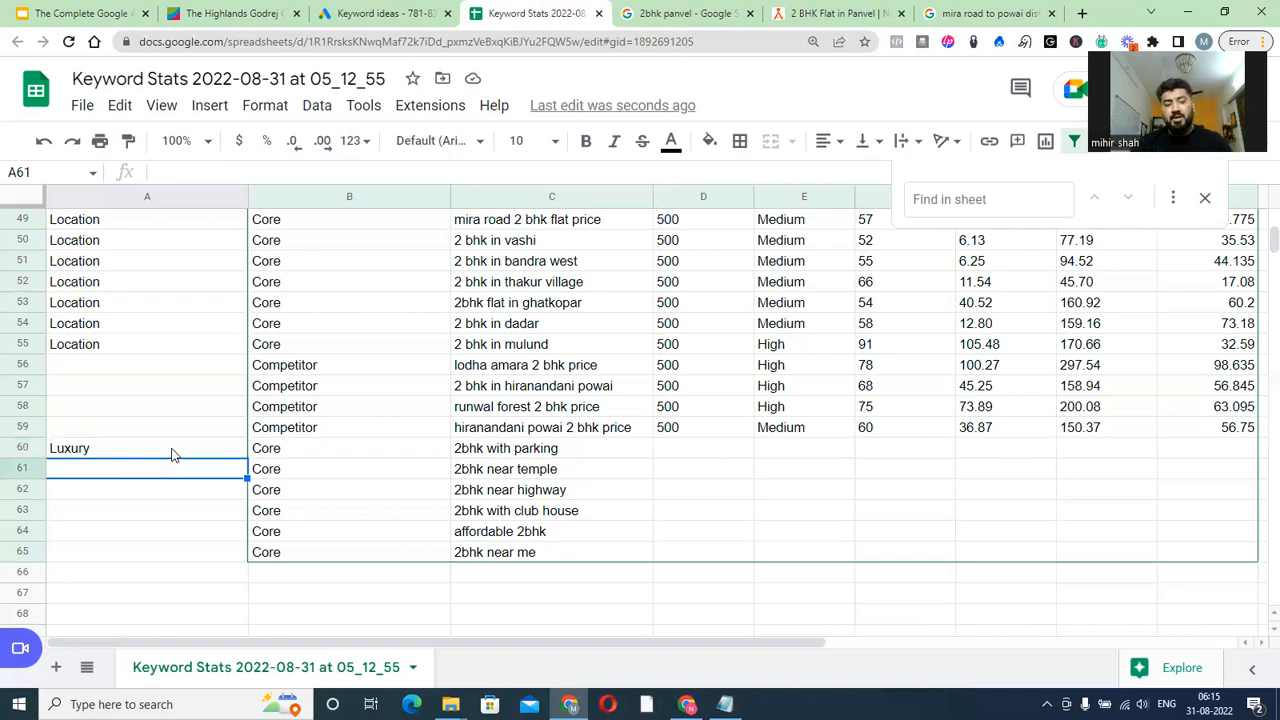
key(ctrl+d)
key(Down)
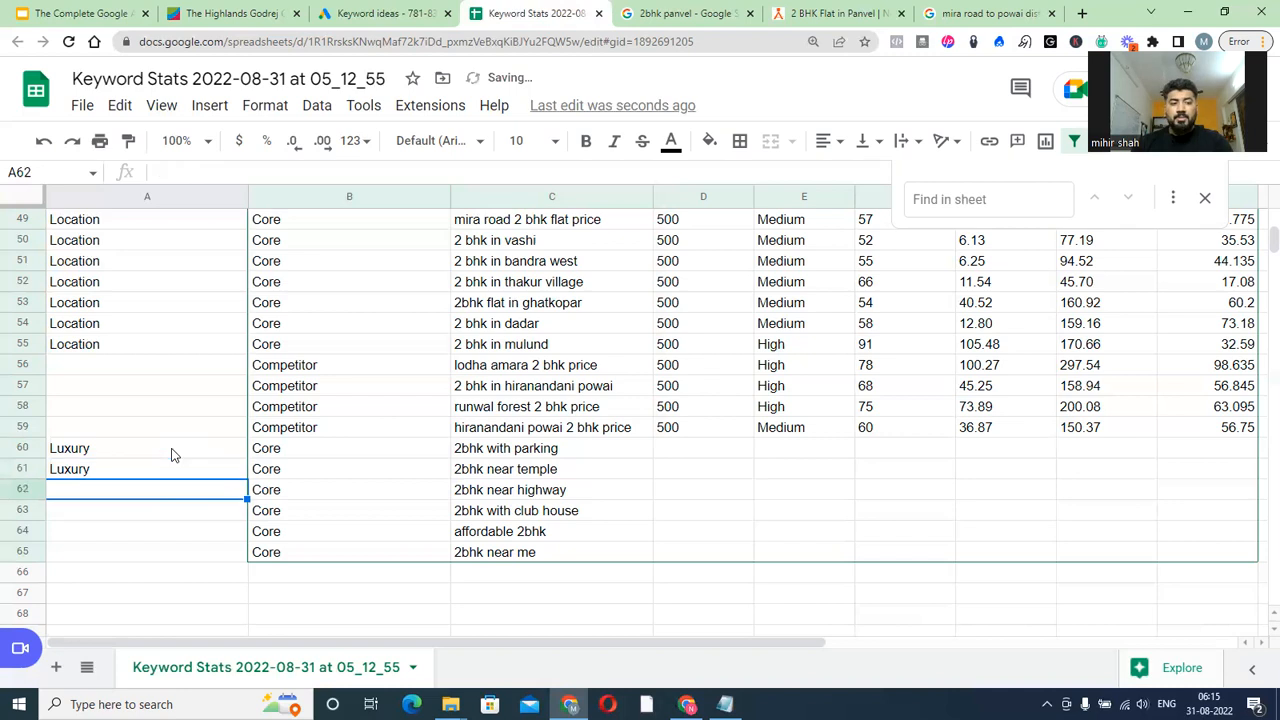
key(ctrl+d)
key(Down)
key(ctrl+d)
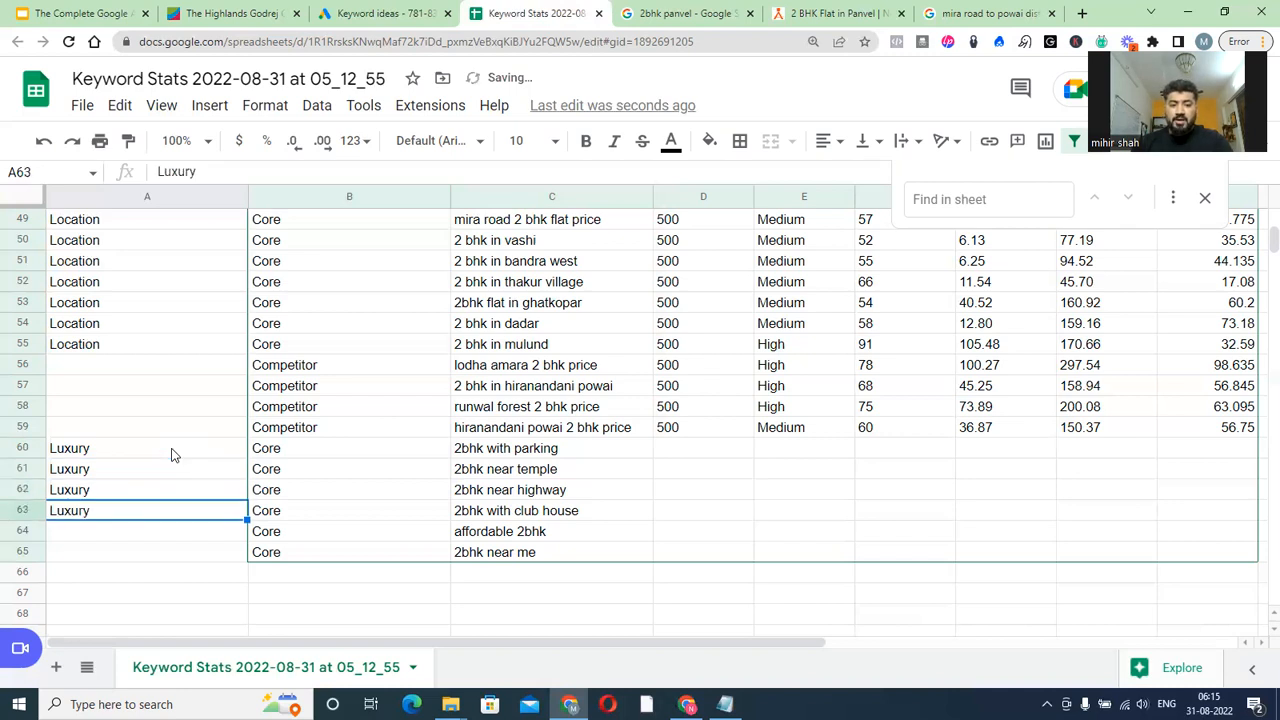
Enter the sub category "Price" in A64 for the "affordable 2bhk" keyword
key(Down)
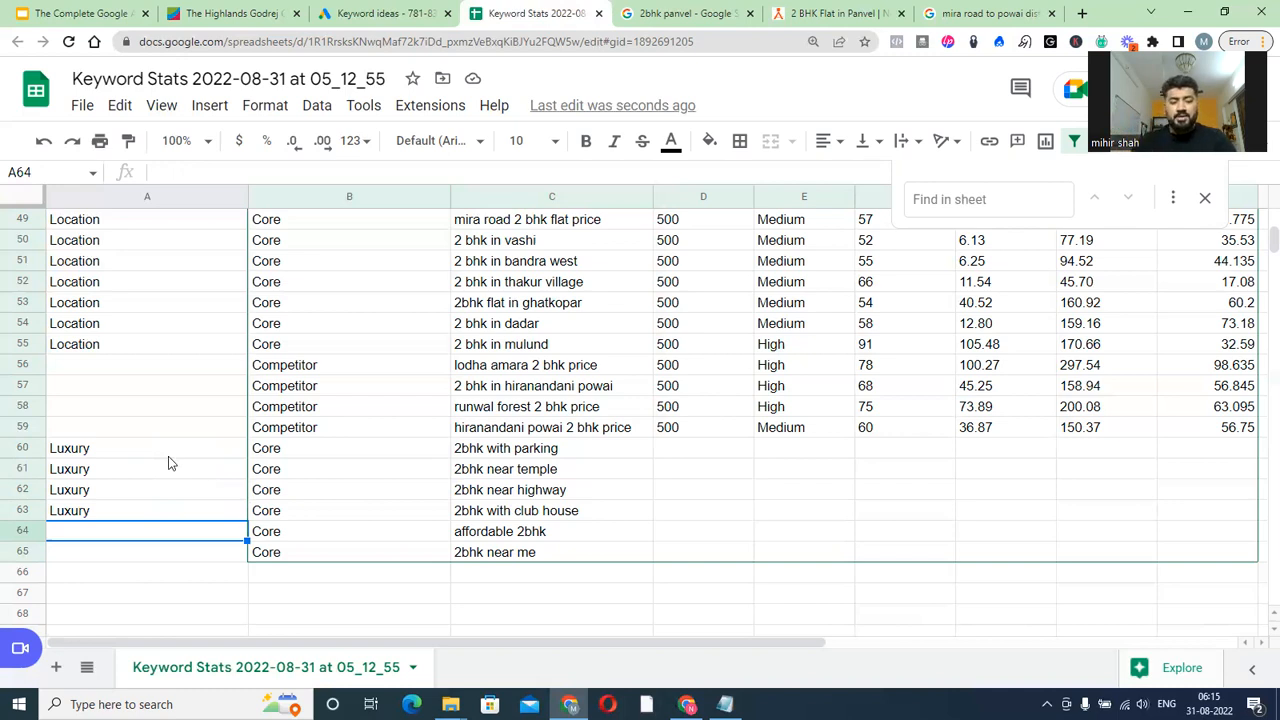
text(Price)
key(Return)
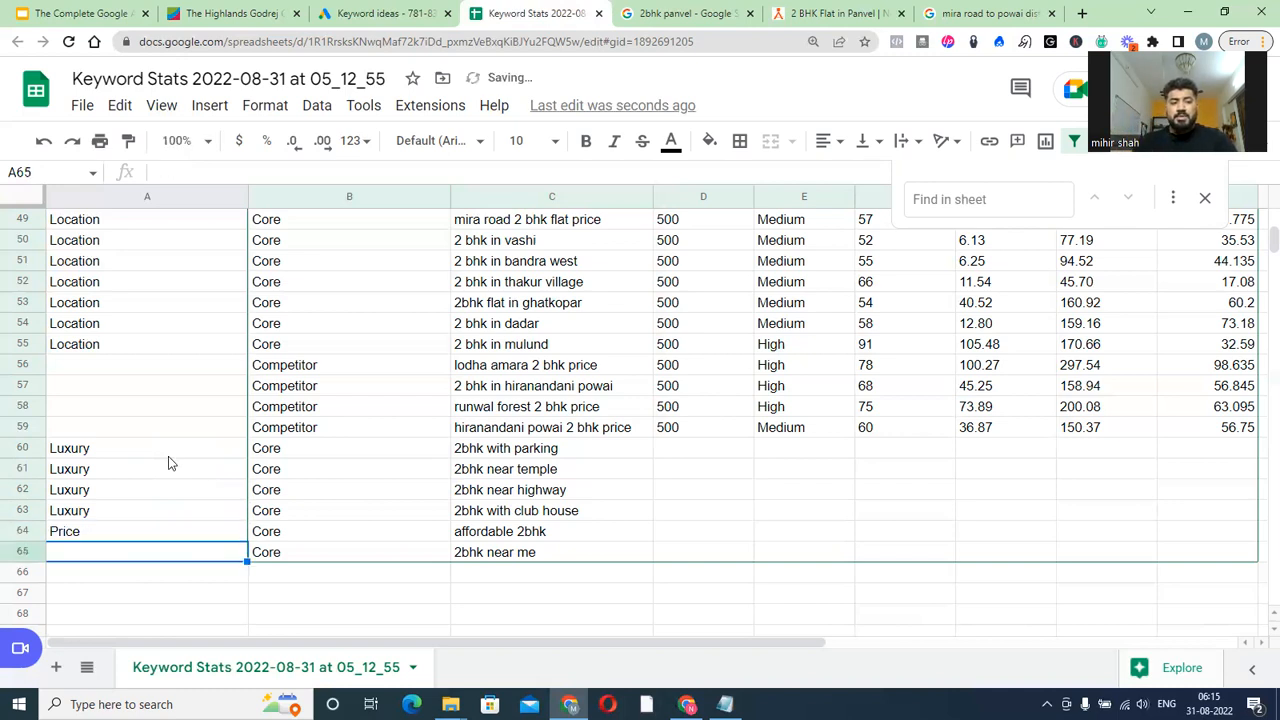
key(Up)
key(Right)
key(Right)
key(Left)
key(Left)
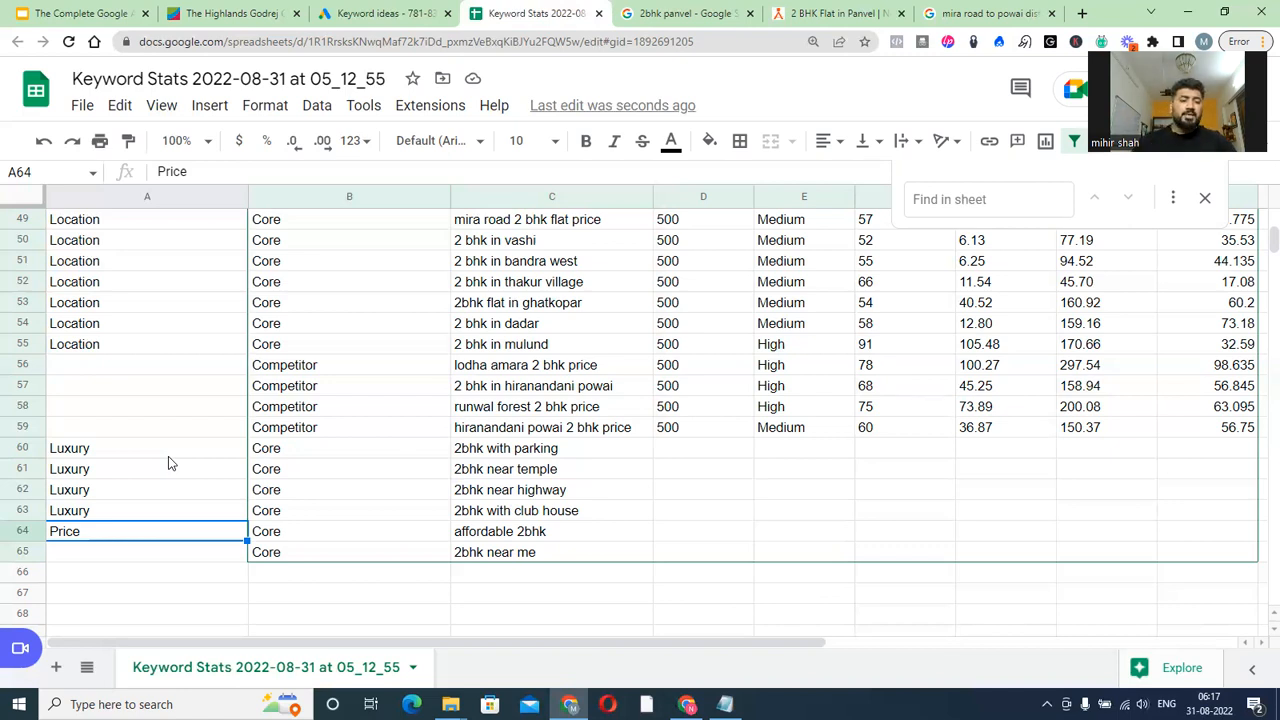
Enter the sub category "Near me" in A65 for the "2bhk near me" keyword
key(Down)
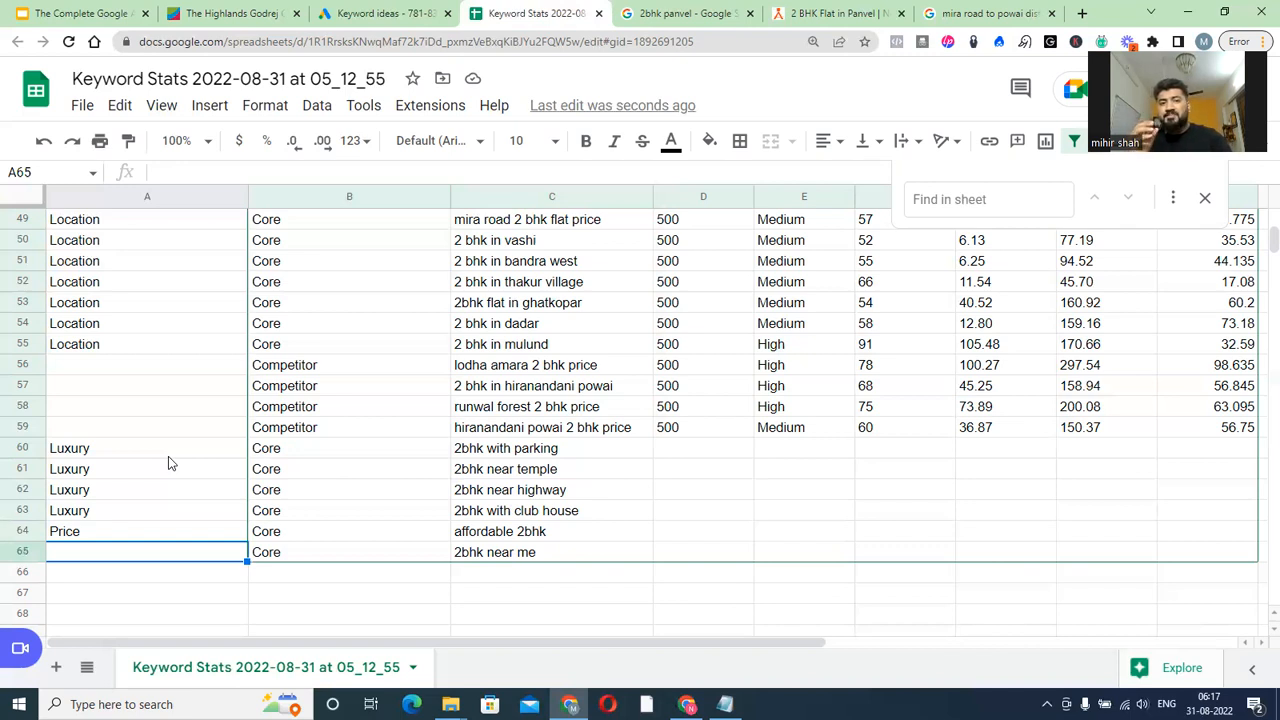
text(Near me)
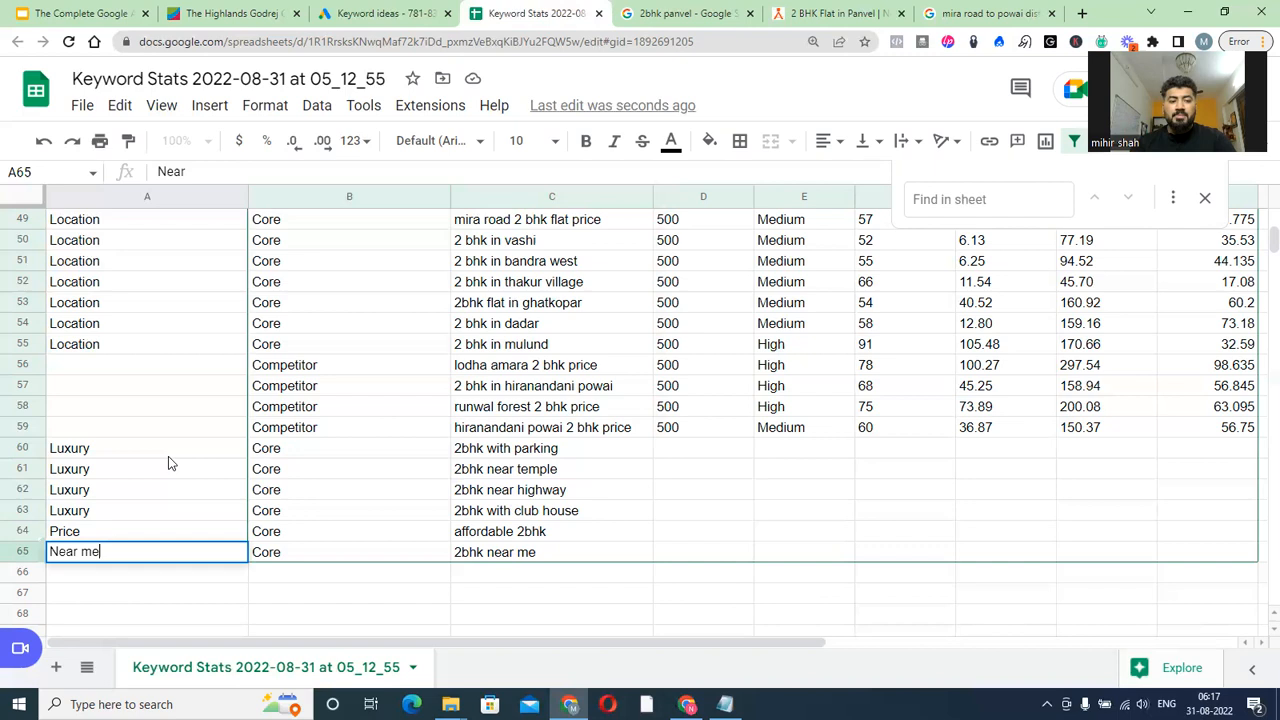
key(Return)
key(Up)
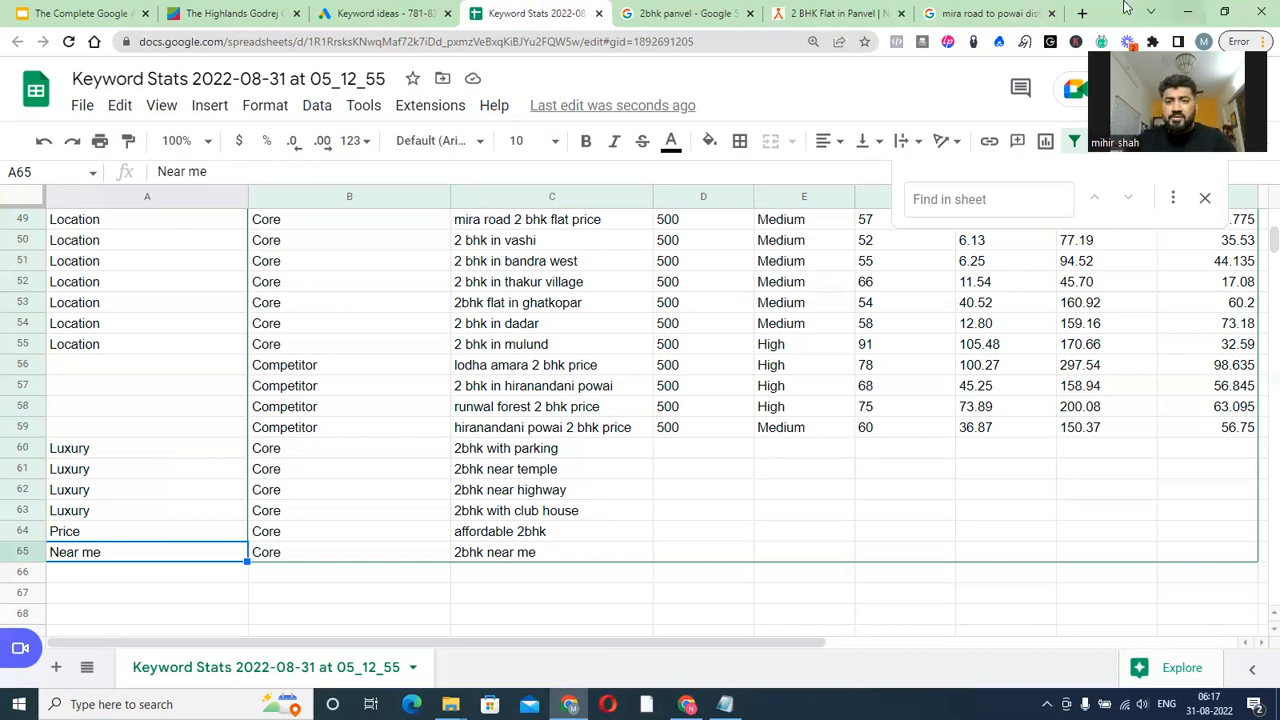
Open the google.com home page in a new browser tab and dismiss the offer to claim a business
click(1082, 13)
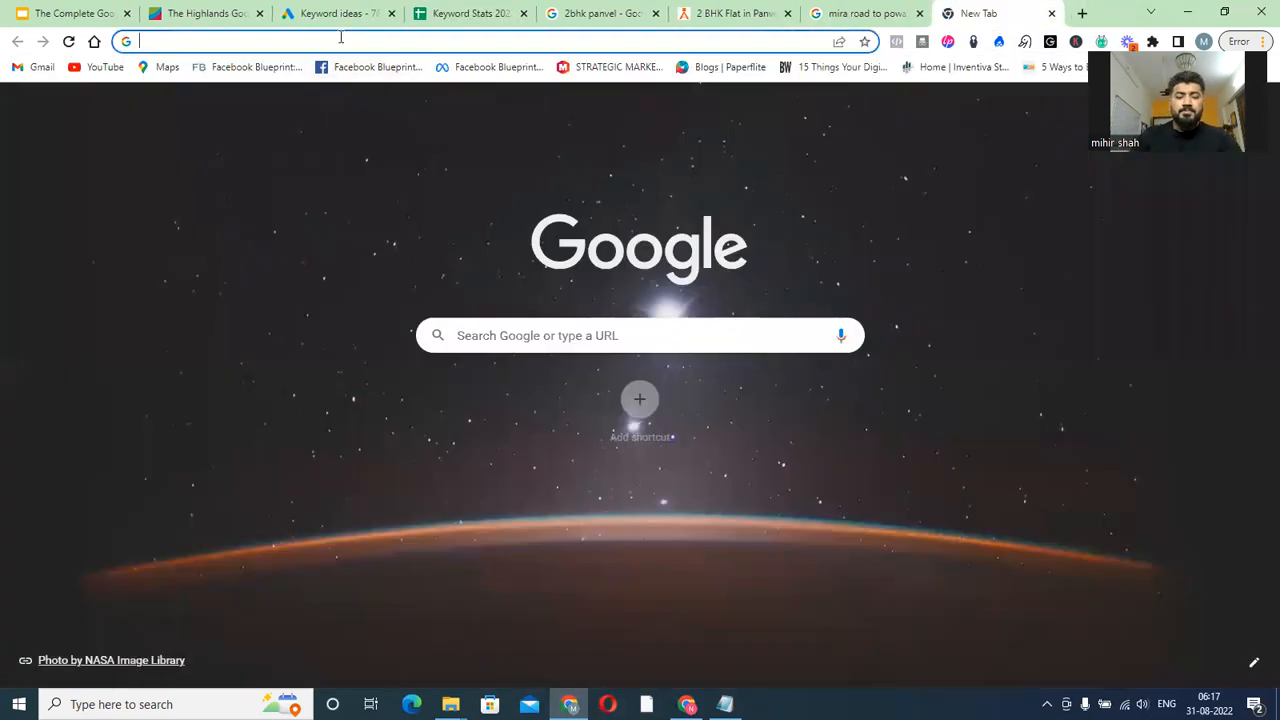
text(google .com)
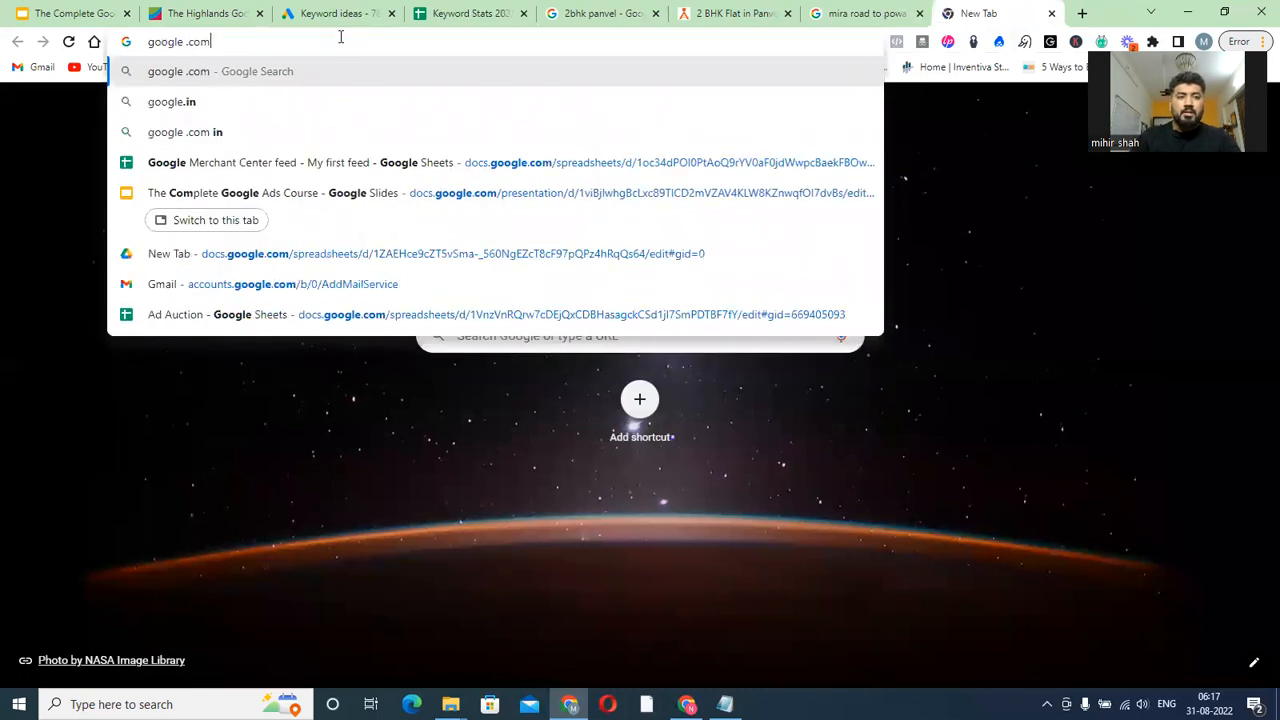
key(Return)
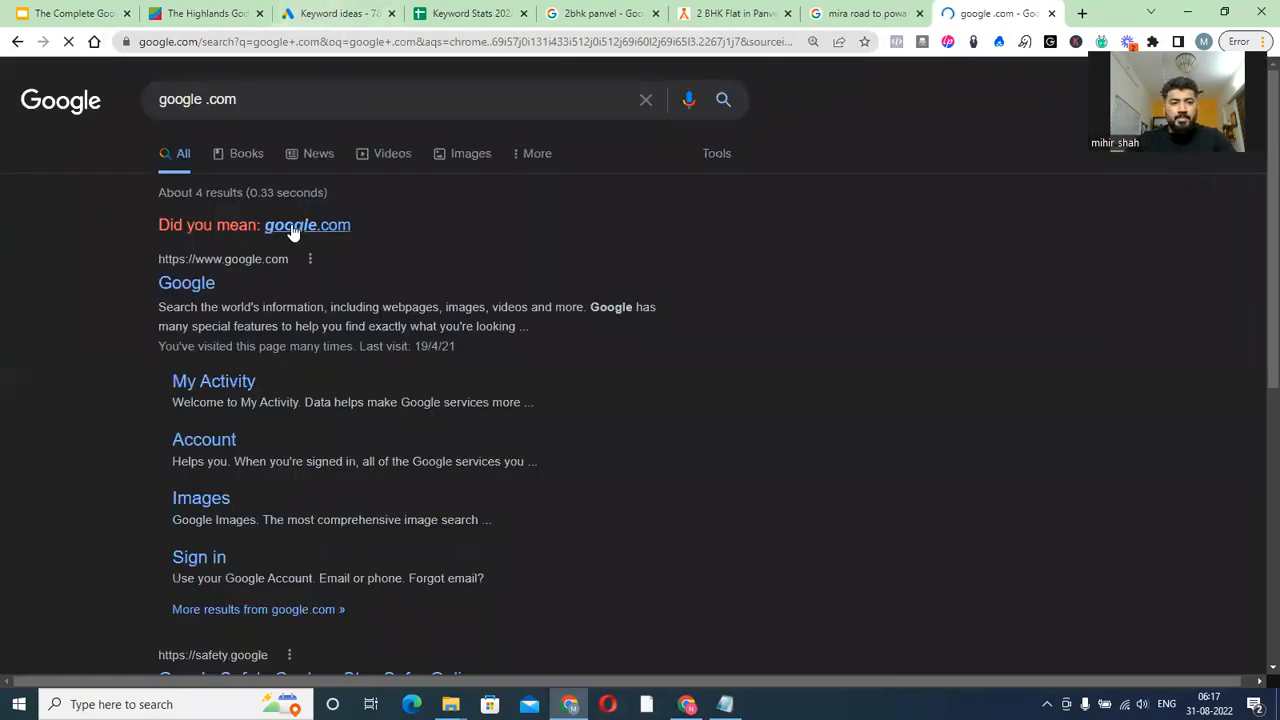
click(293, 230)
click(198, 256)
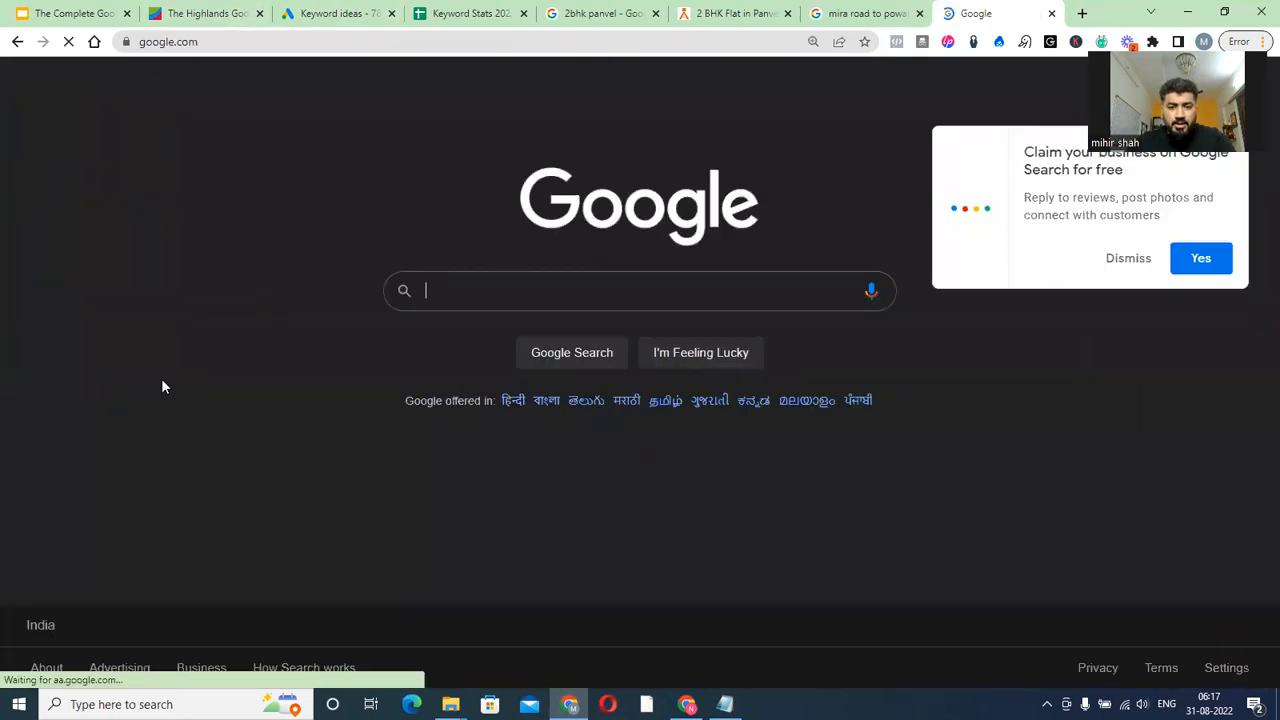
click(1129, 258)
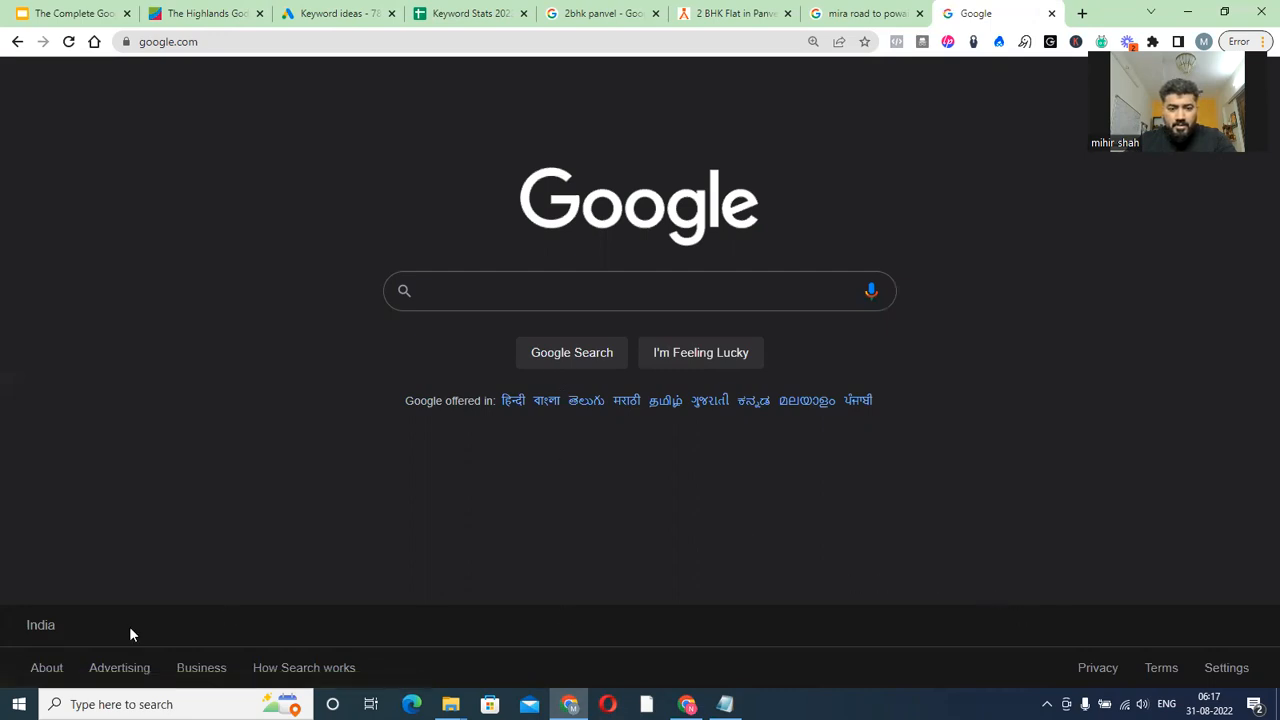
Search Google for "2bhkl"
click(462, 295)
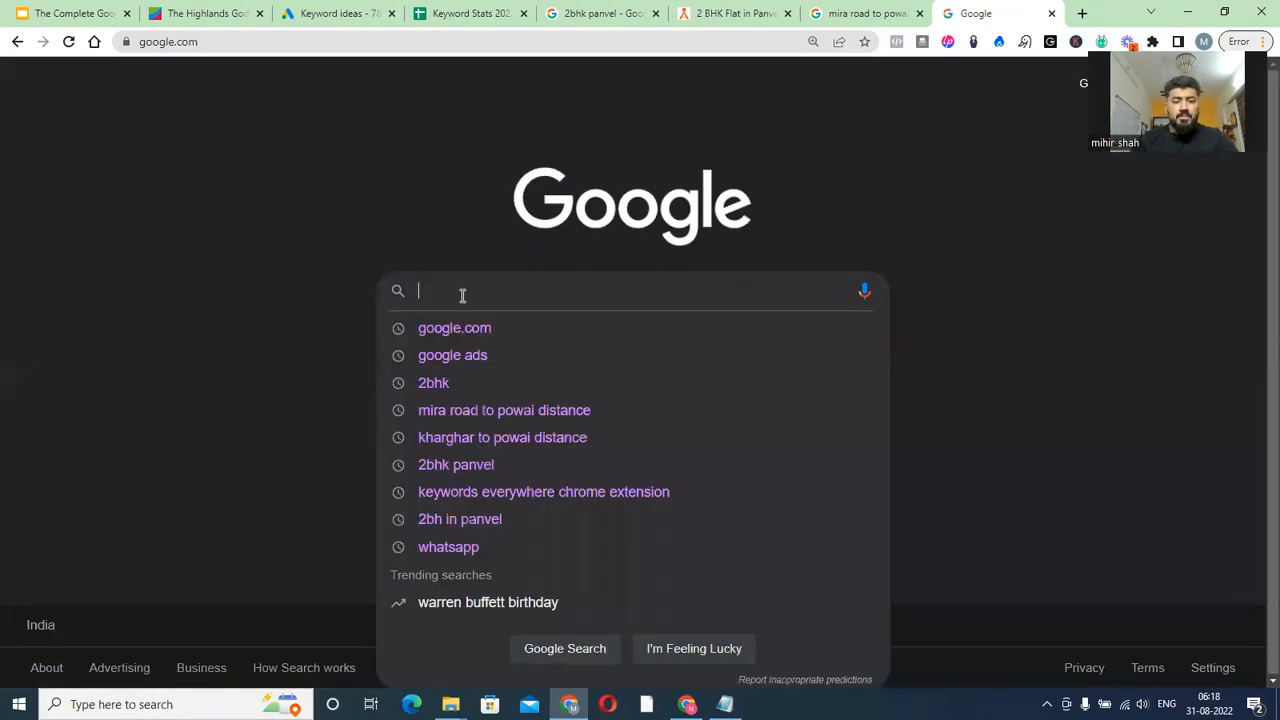
text(2bhk)
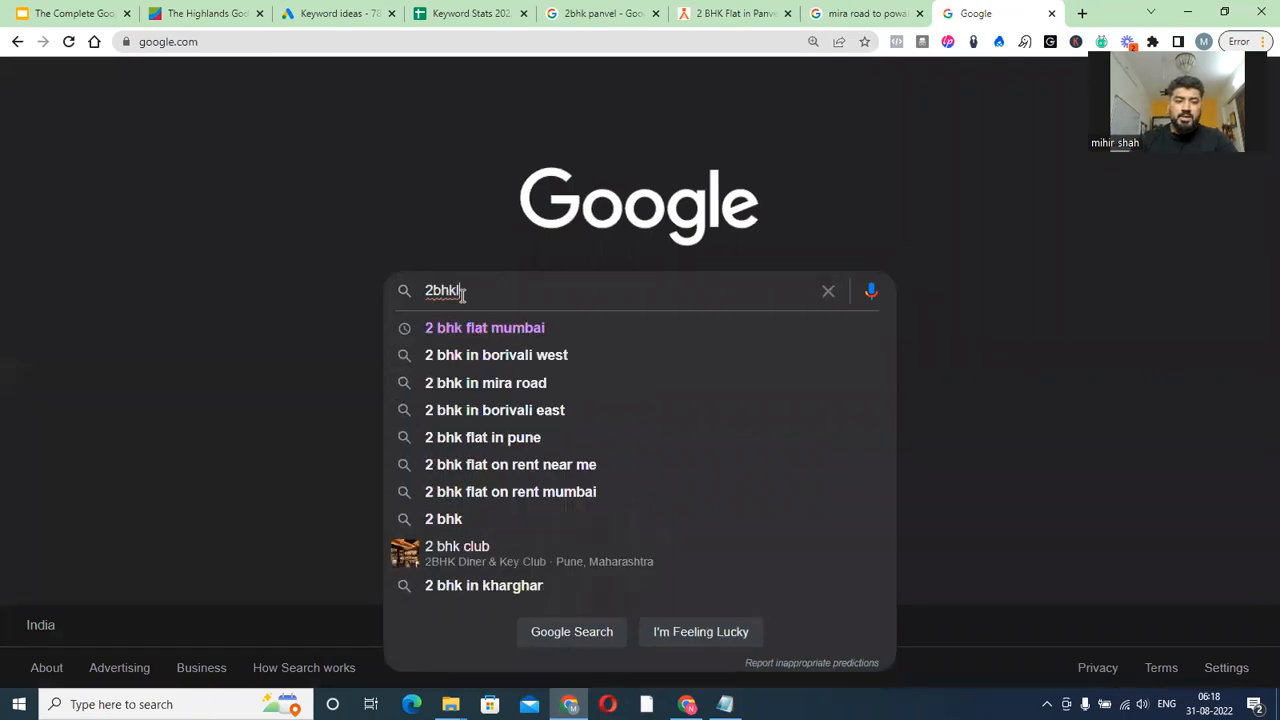
text(l)
key(Return)
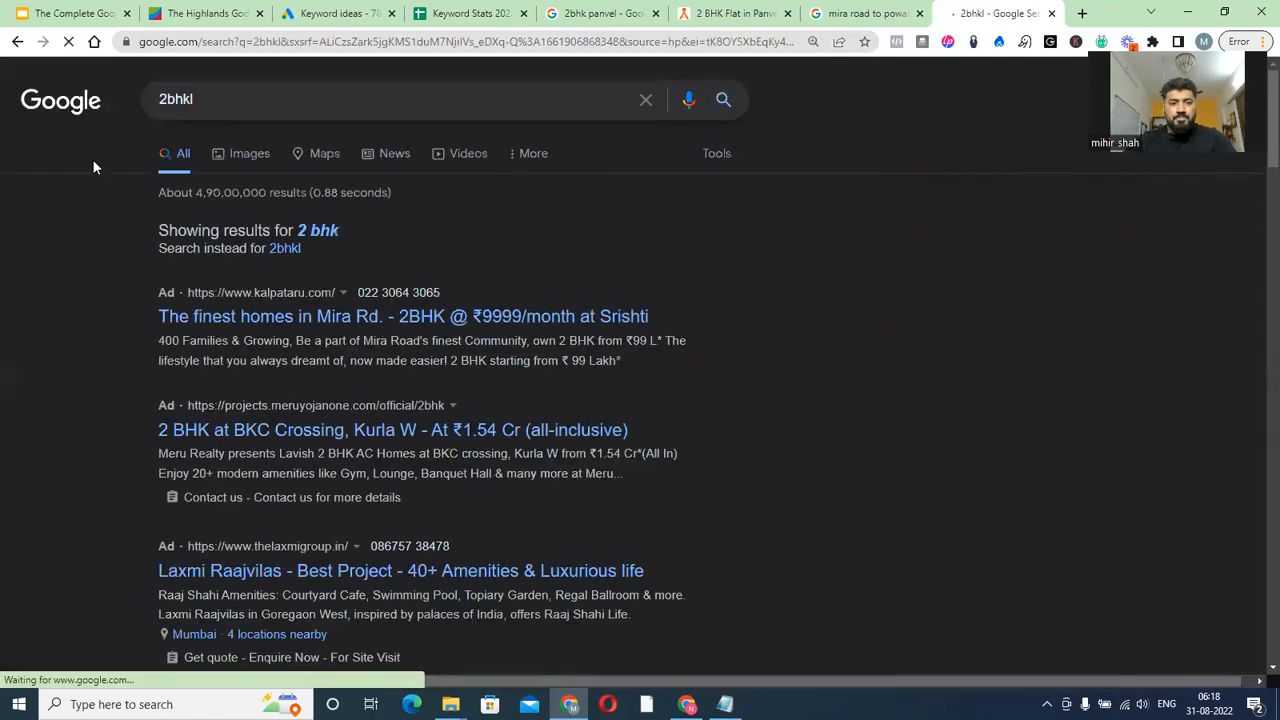
Examine the results page for 2 BHK keyword ideas, including the related searches, long-tail keywords and ads
scroll(411, 316, down, 5)
scroll(1059, 383, down, 10)
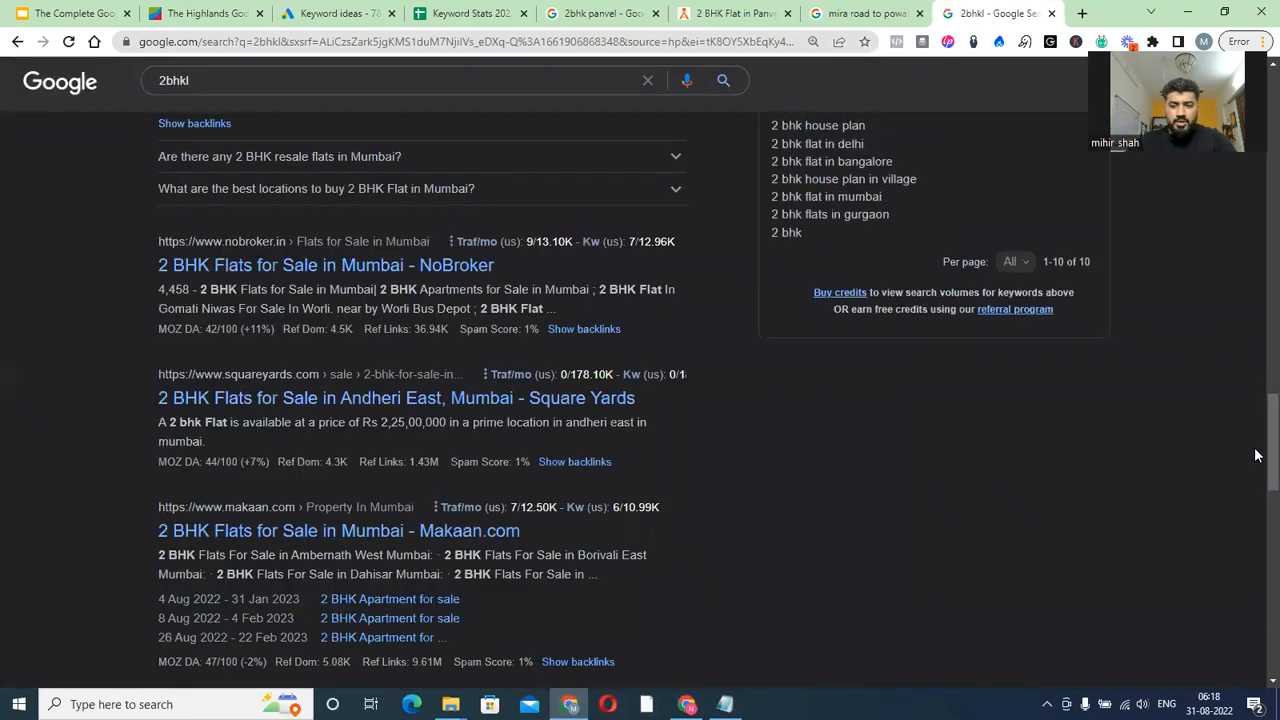
scroll(1257, 457, down, 5)
scroll(800, 383, down, 10)
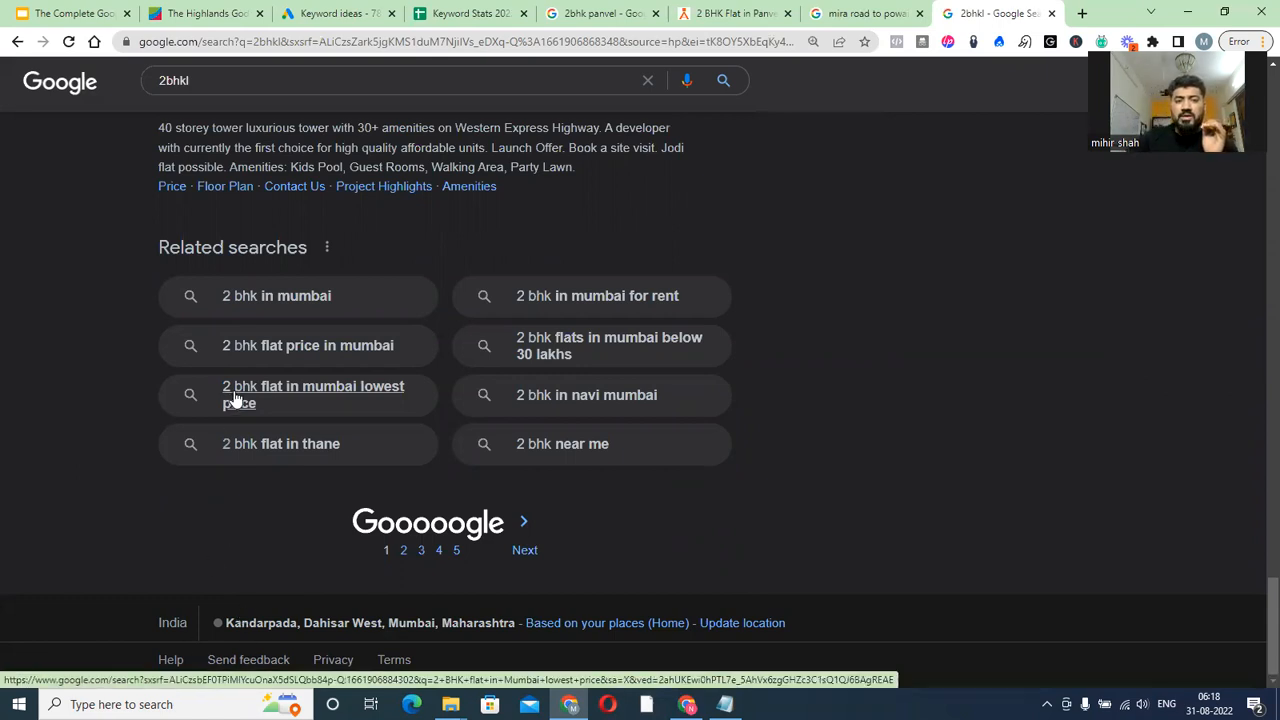
scroll(237, 397, up, 10)
scroll(235, 397, up, 1)
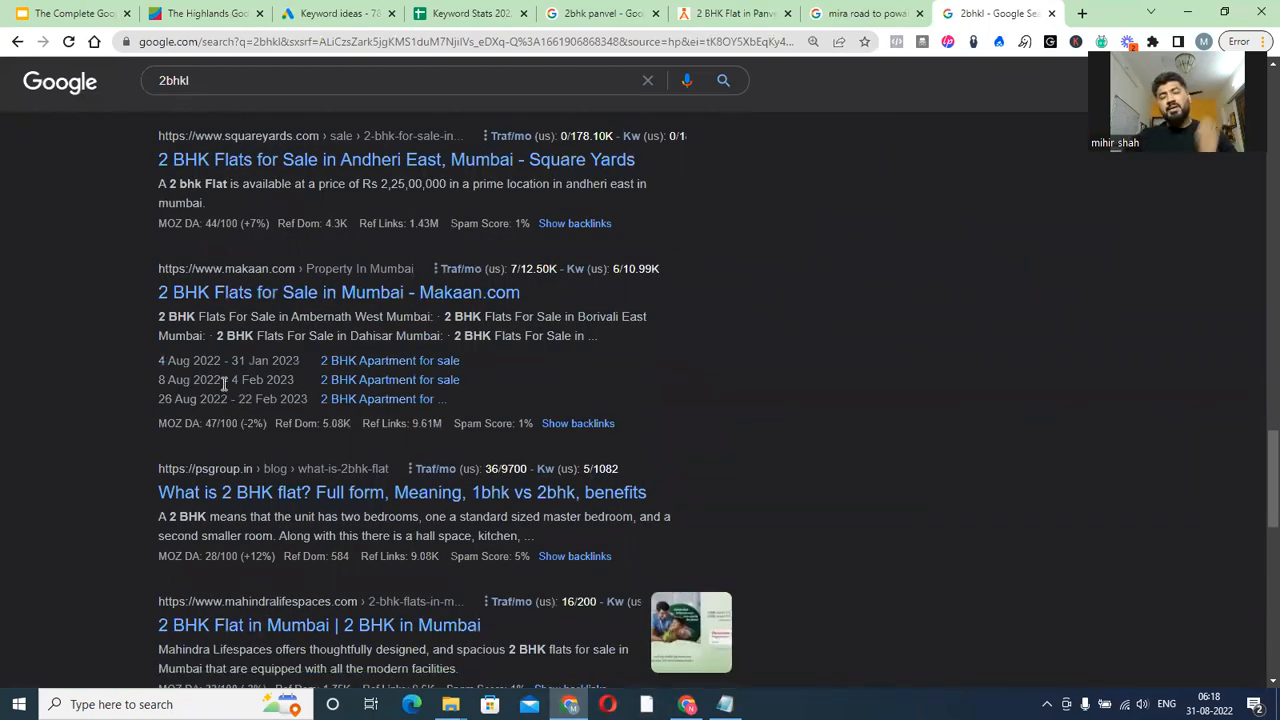
scroll(223, 385, up, 5)
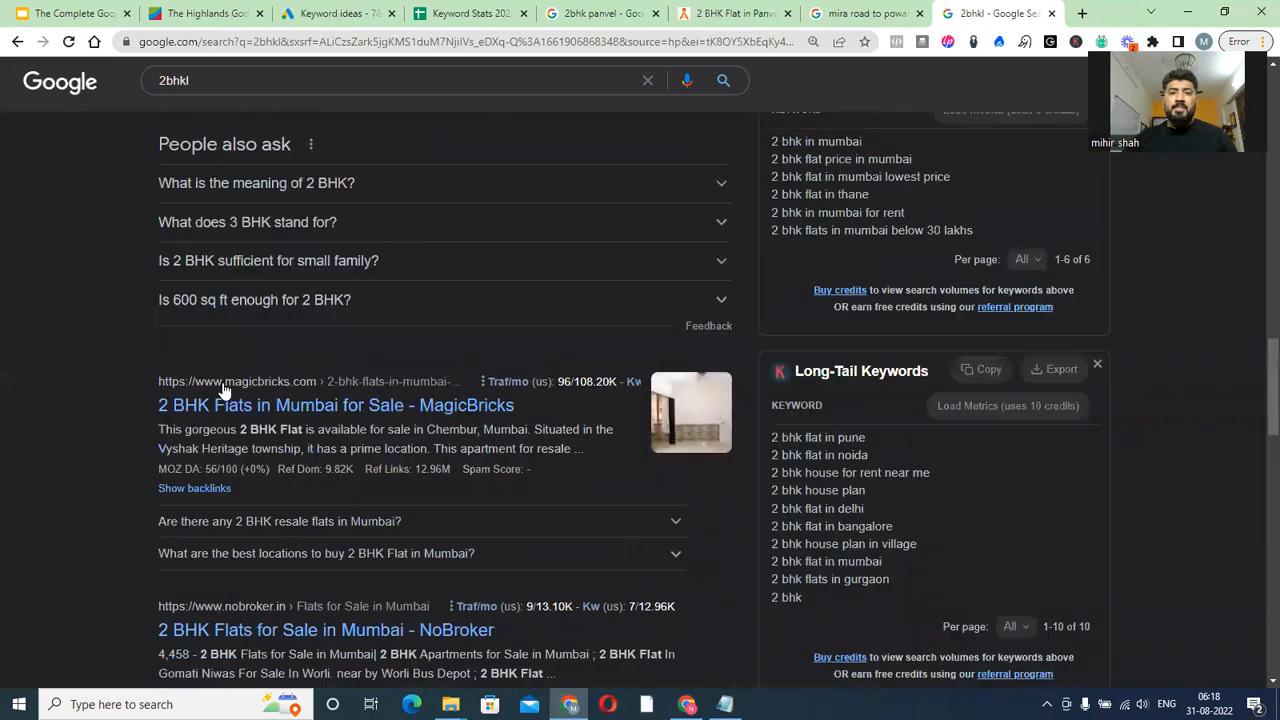
scroll(224, 390, up, 10)
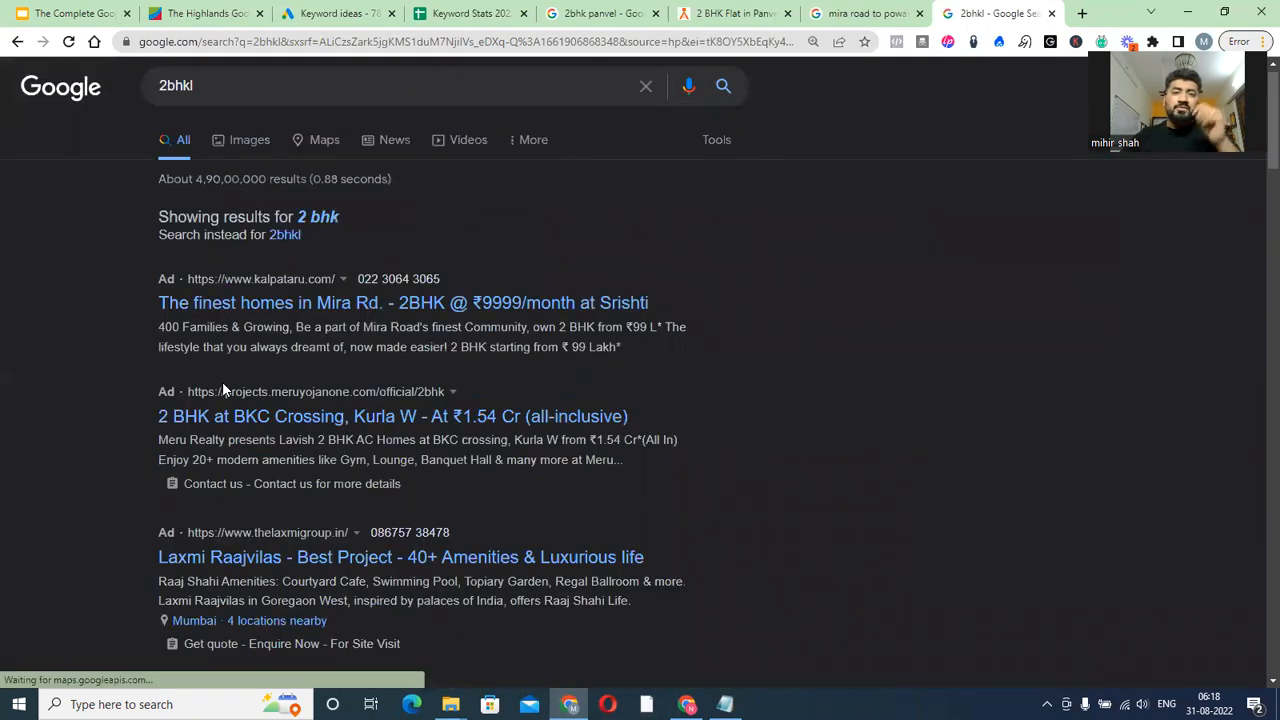
scroll(222, 391, up, 1)
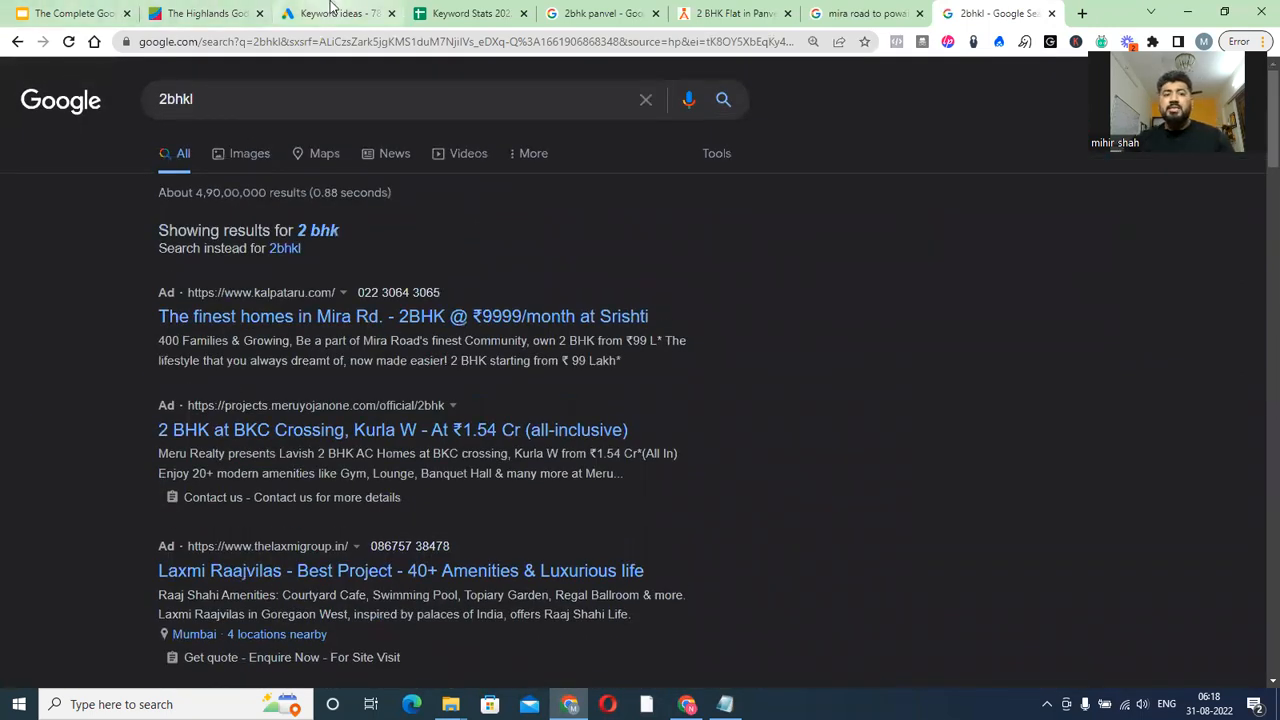
Return to the Keyword Stats spreadsheet and select the "2bhk near me" keyword in C65
click(445, 13)
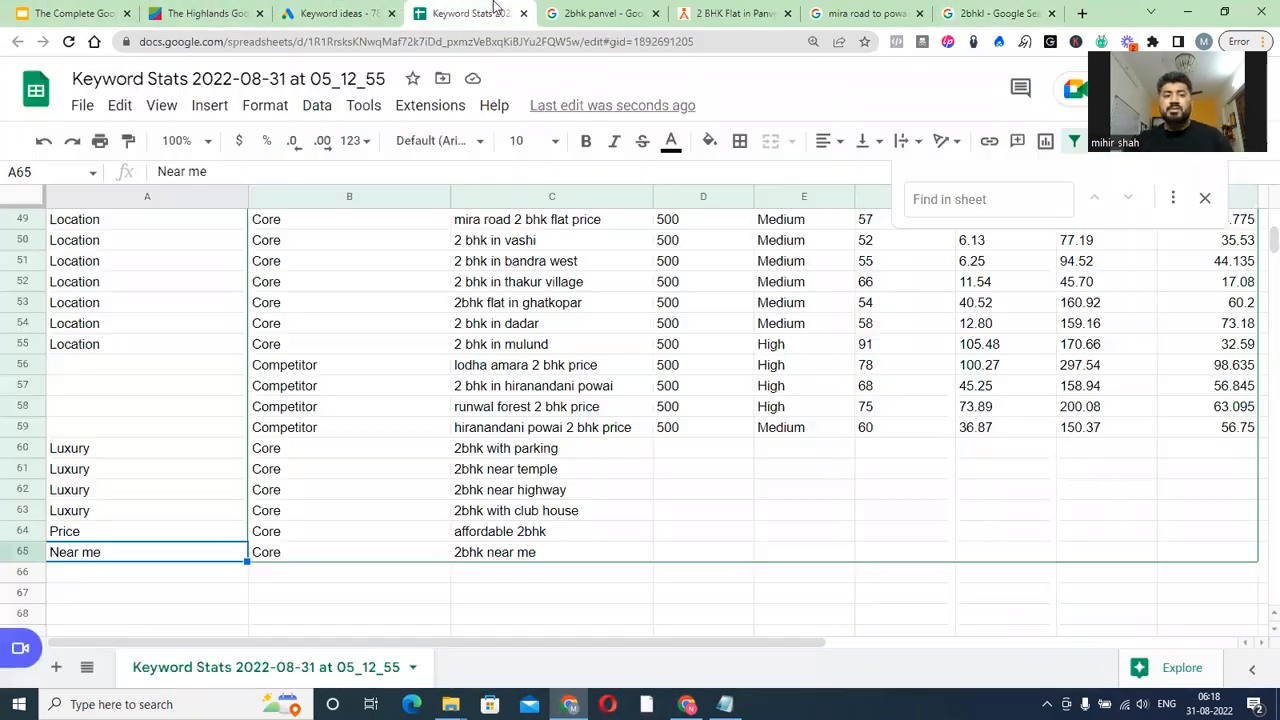
click(526, 552)
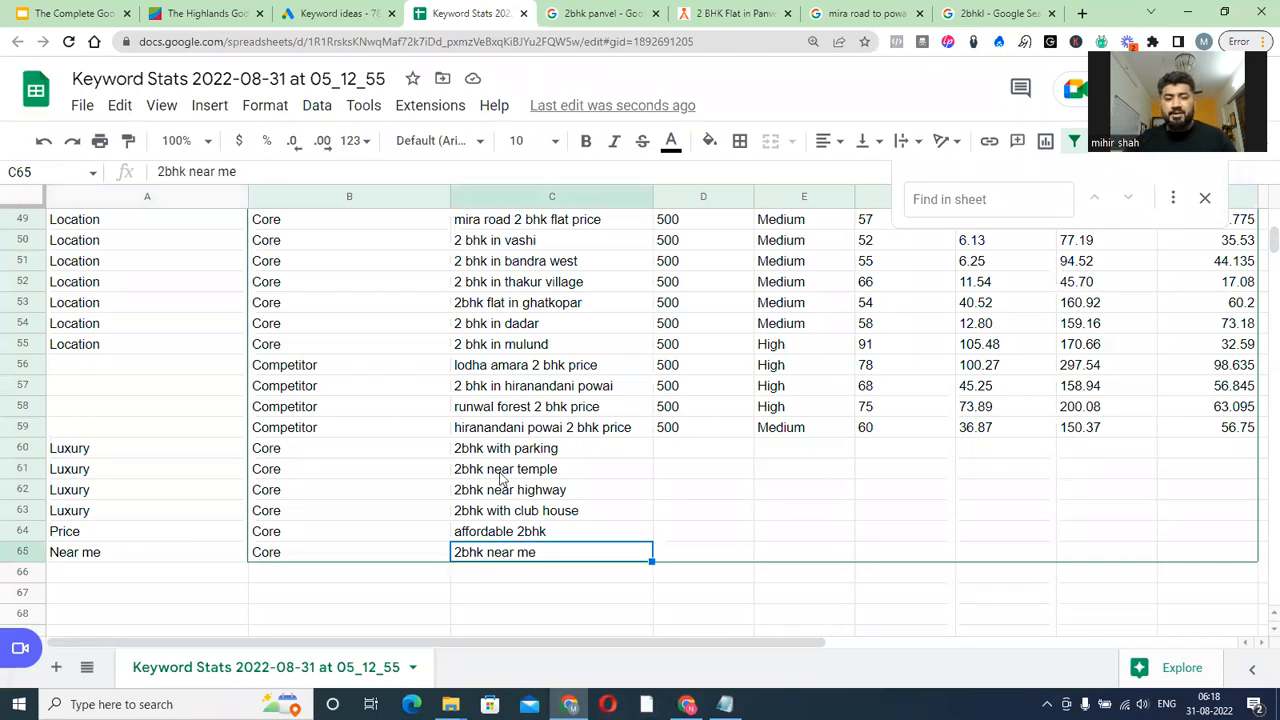
Copy the six keywords in C60:C65 and open the search keywords for editing in the Google Ads keyword plan
drag(526, 448, 525, 563)
key(ctrl+c)
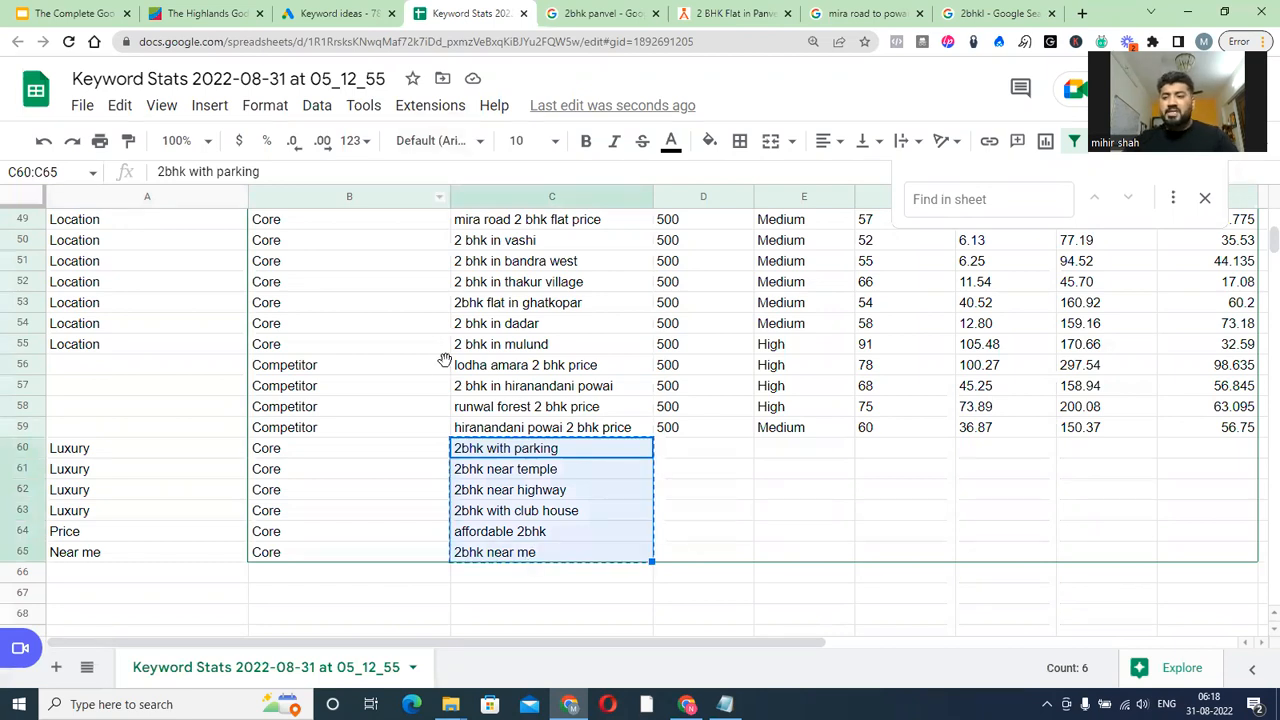
click(318, 12)
click(243, 216)
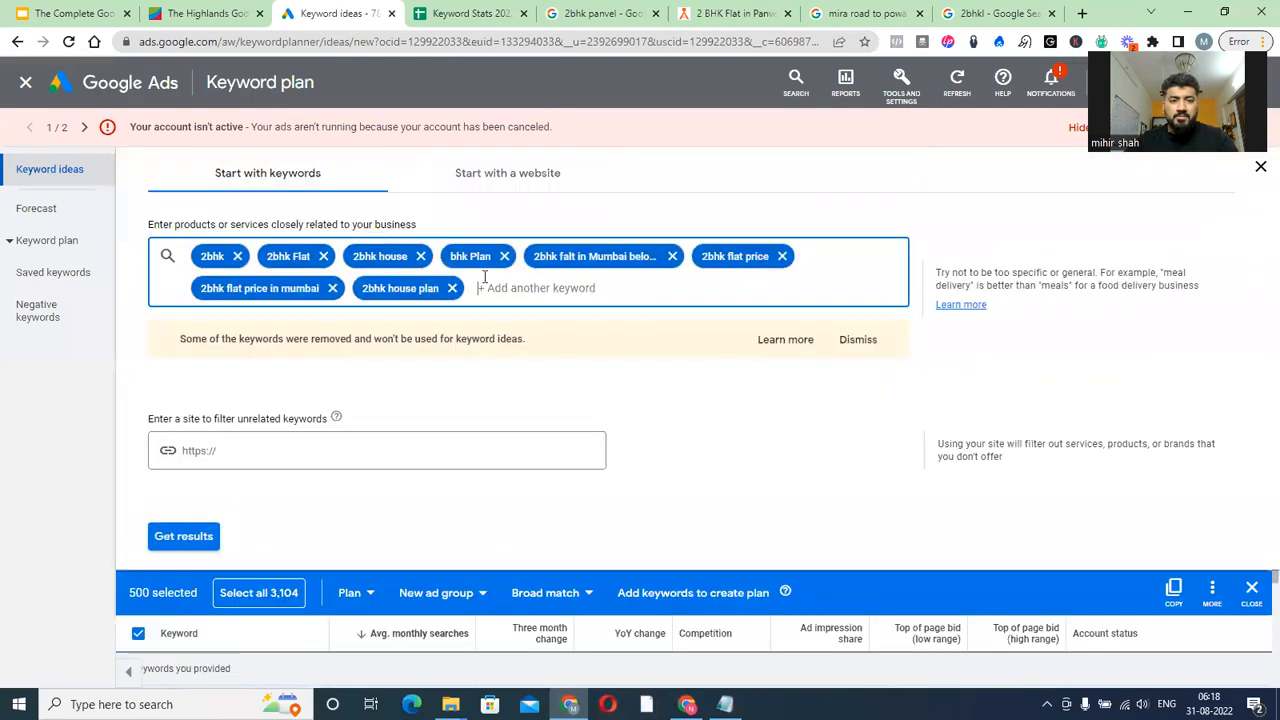
Remove the previous search keywords, from "2bhk" to "2bhk house plan", from the keyword ideas search
click(452, 288)
click(237, 256)
click(250, 256)
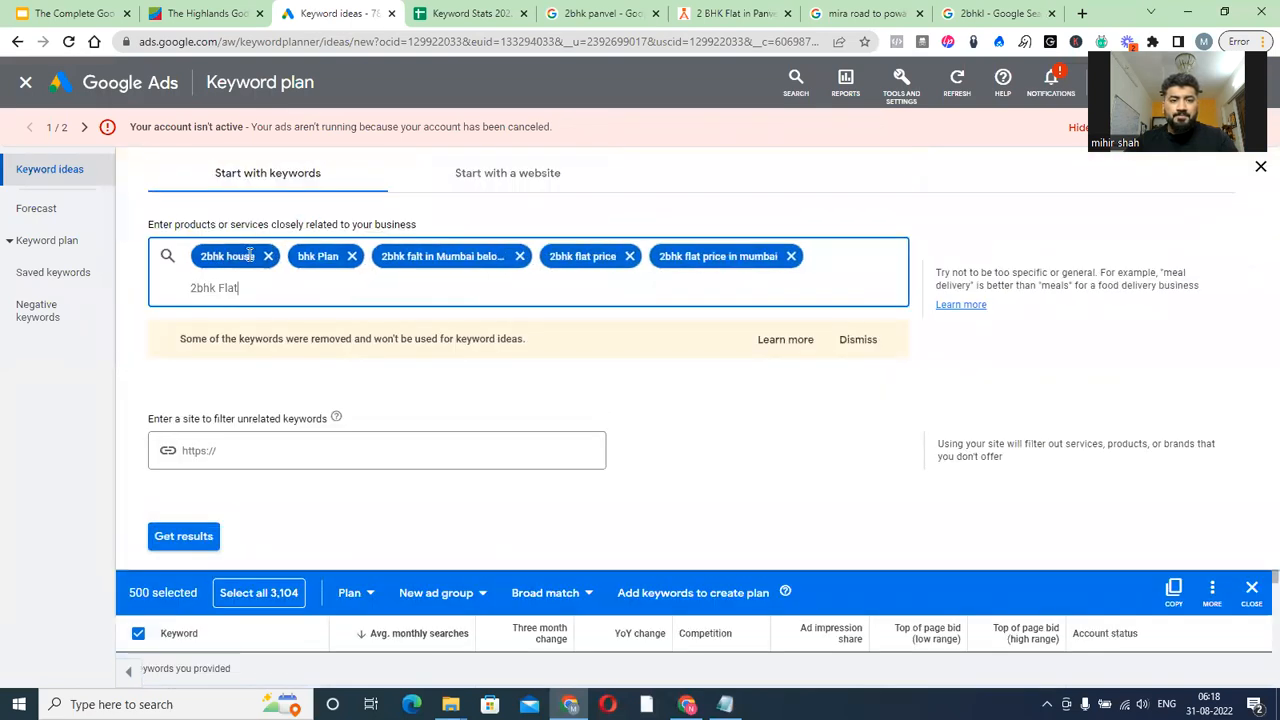
click(267, 257)
click(266, 258)
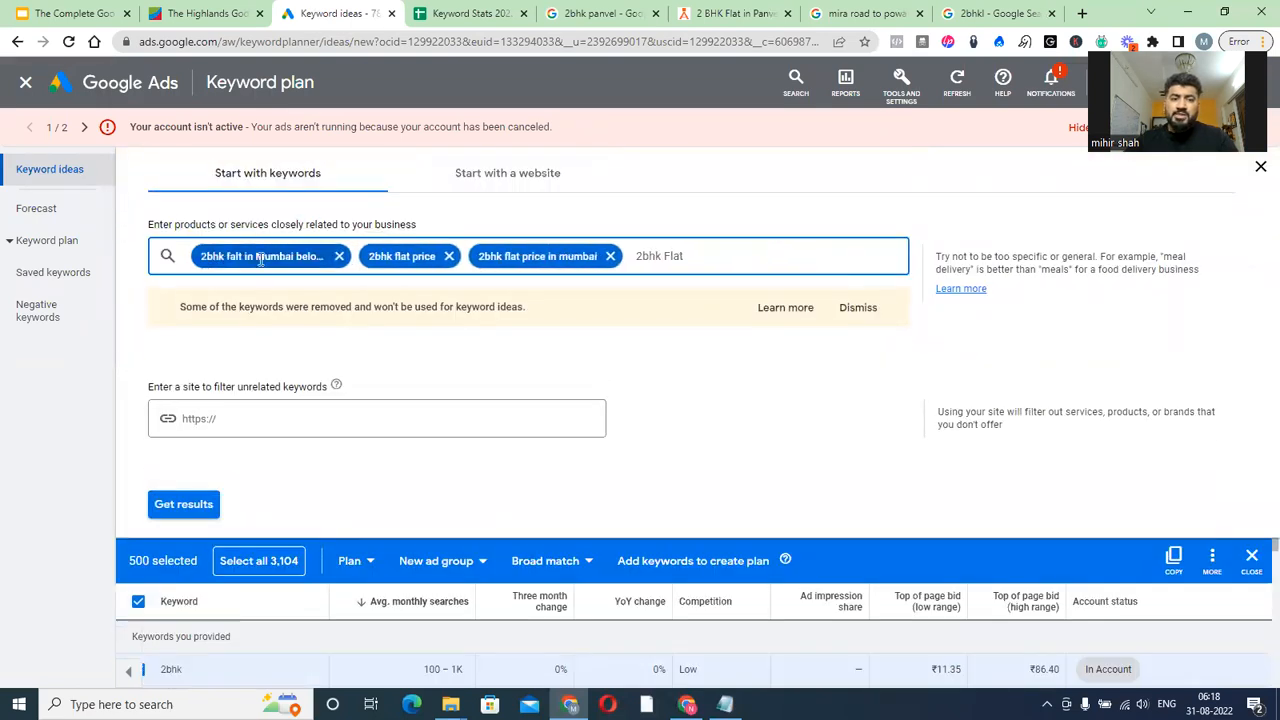
click(340, 257)
click(281, 257)
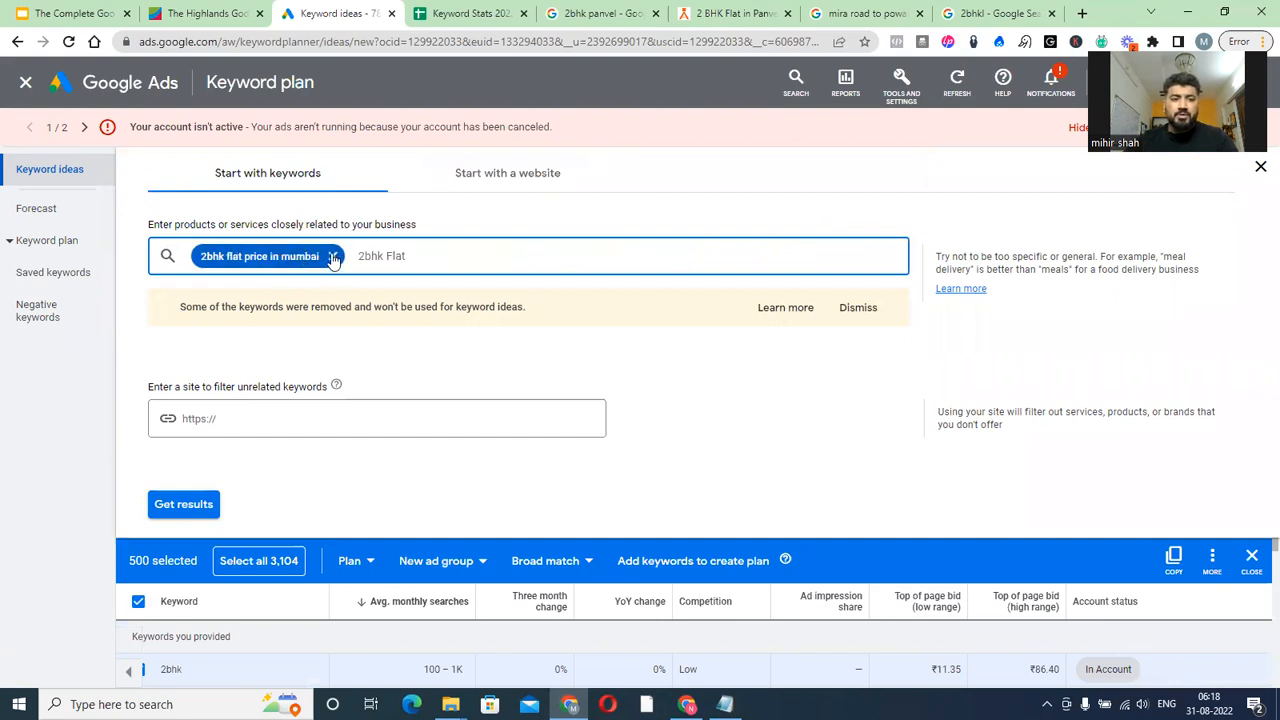
click(333, 257)
double_click(260, 257)
triple_click(261, 257)
Paste the copied keywords into the keyword ideas search and remove the leftover "2bhk Flat" entry
key(ctrl+v)
key(Return)
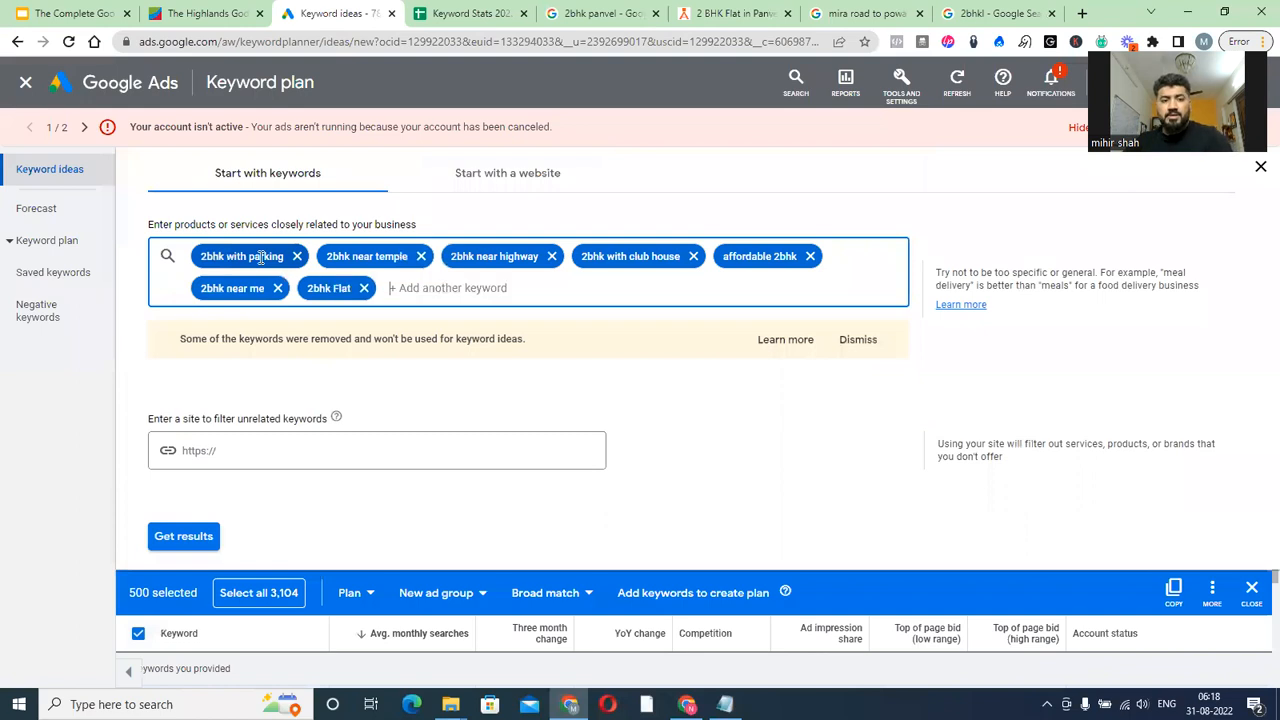
click(364, 288)
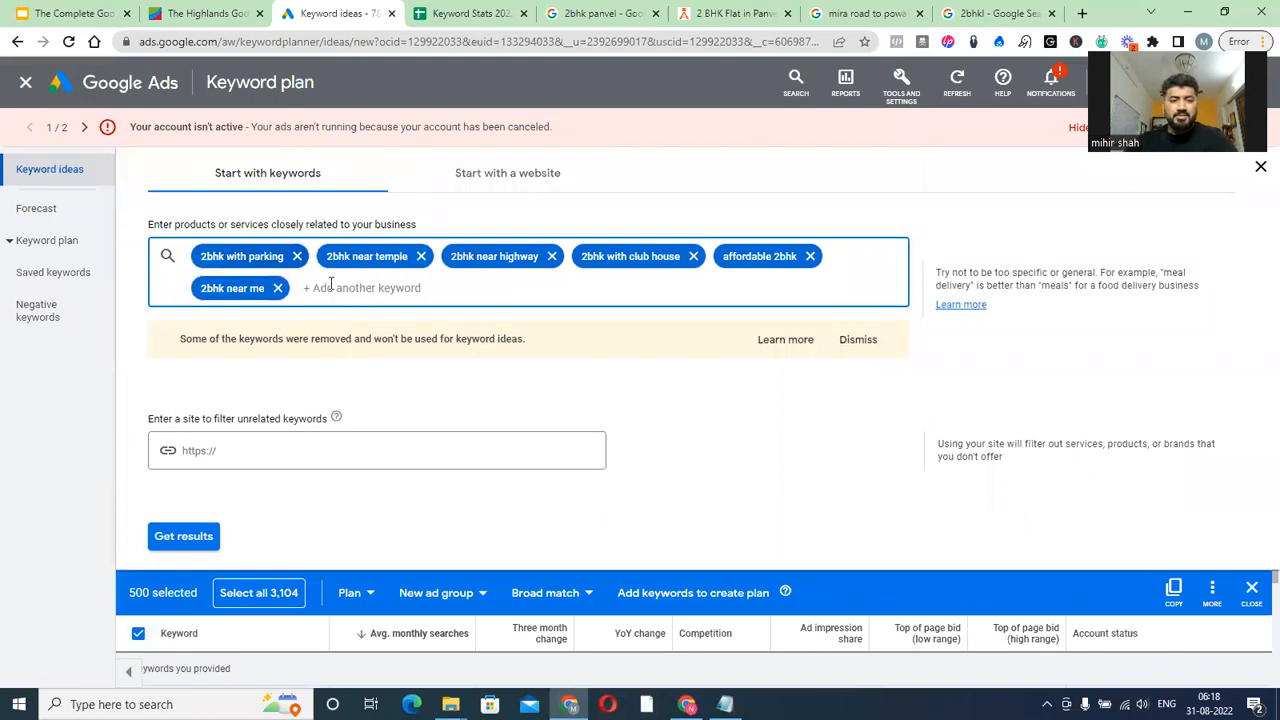
Remove and re-enter "2bhk near me" as a search keyword, and get the keyword ideas for the list
click(278, 288)
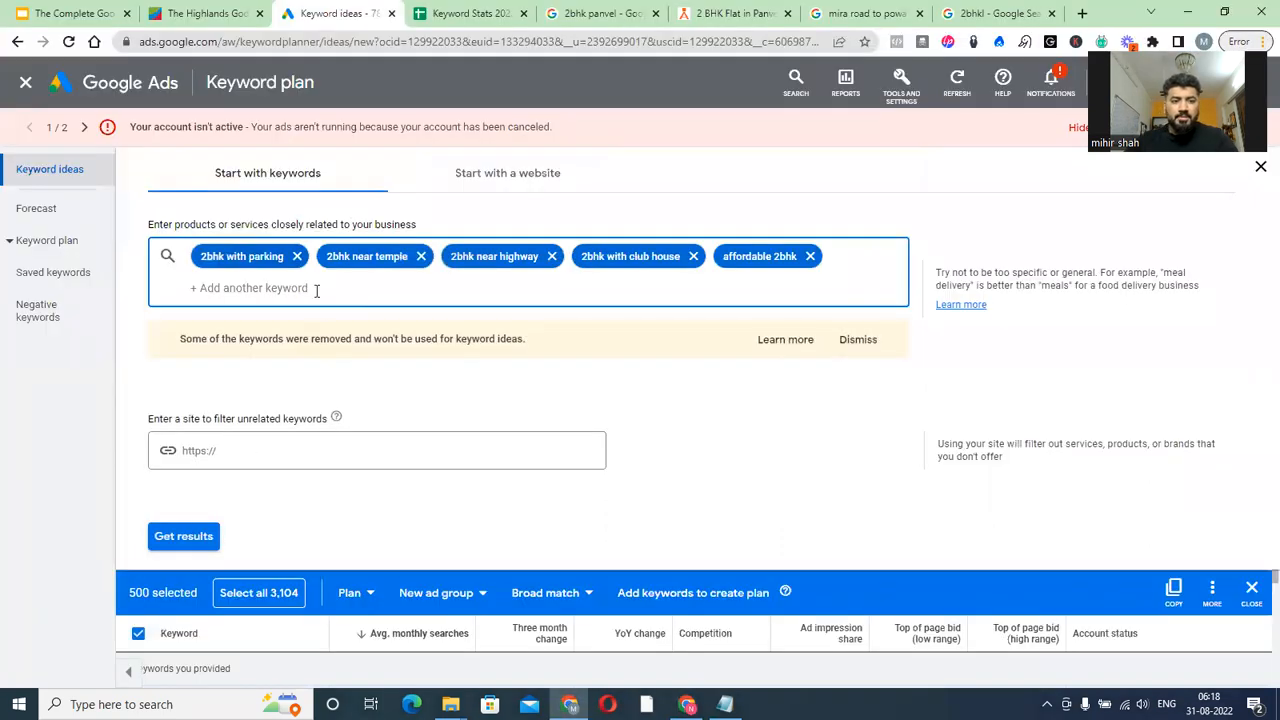
text(2b)
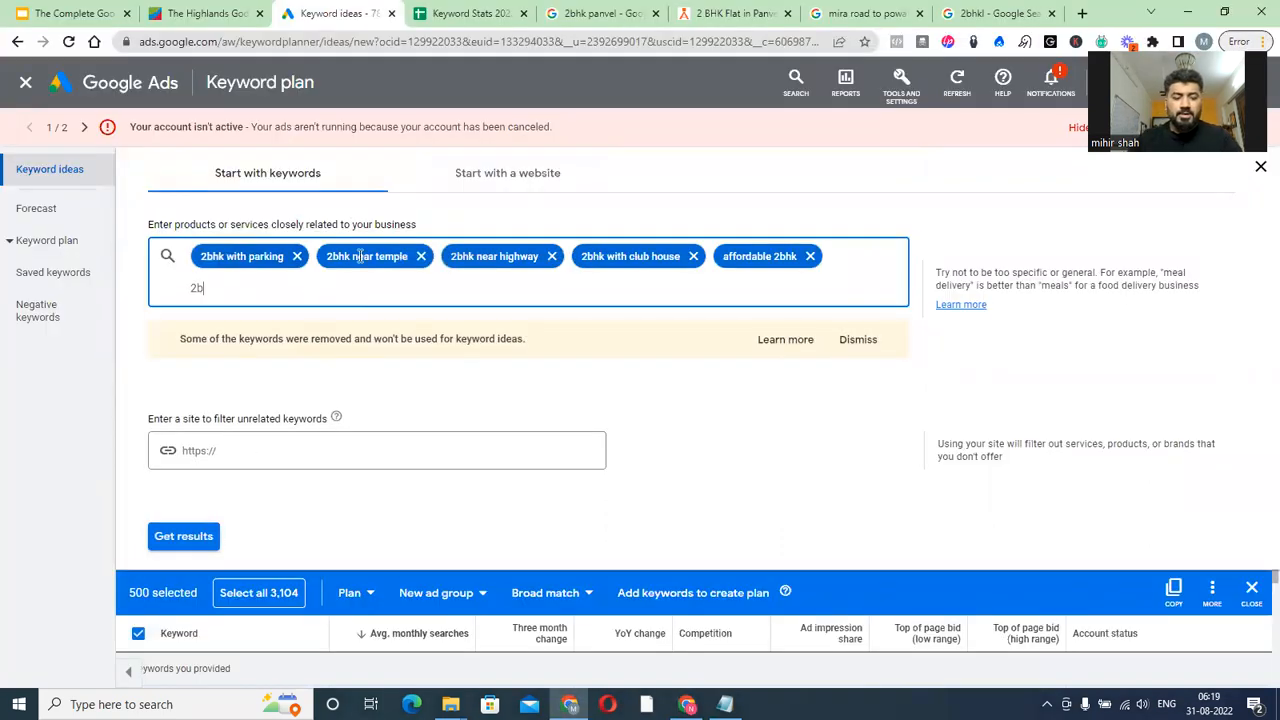
text(hk near me)
key(Return)
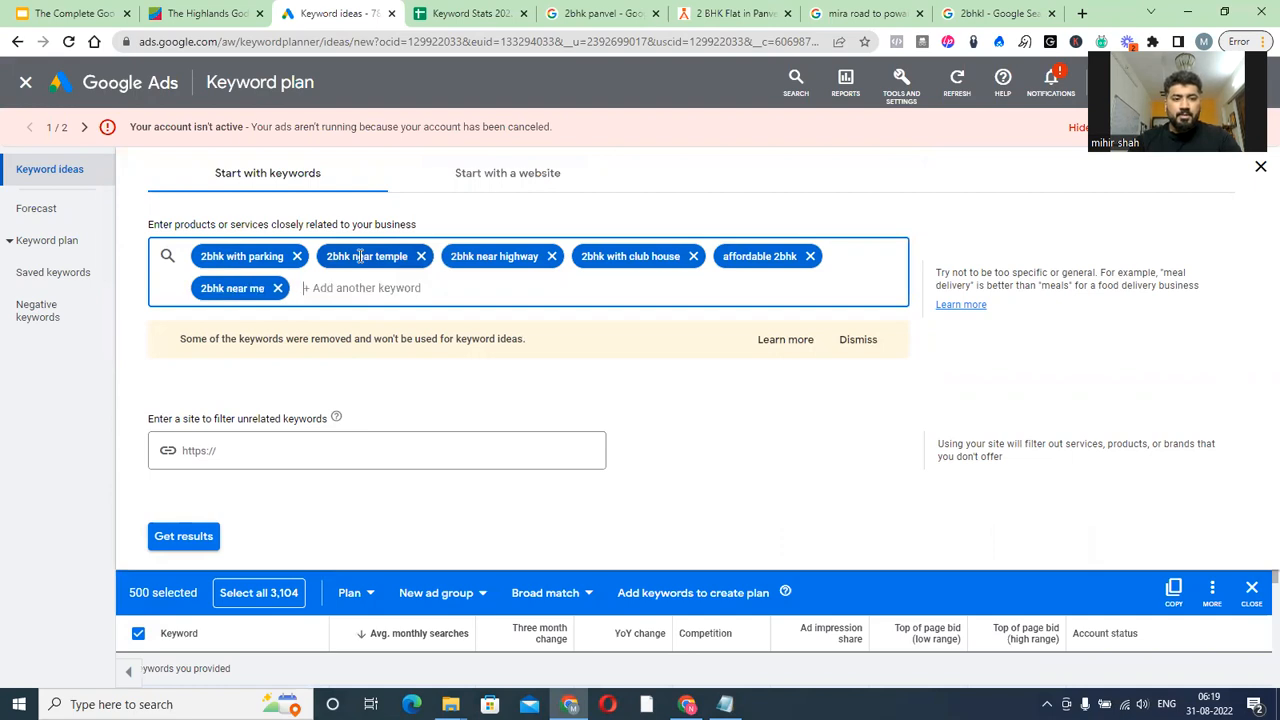
click(176, 536)
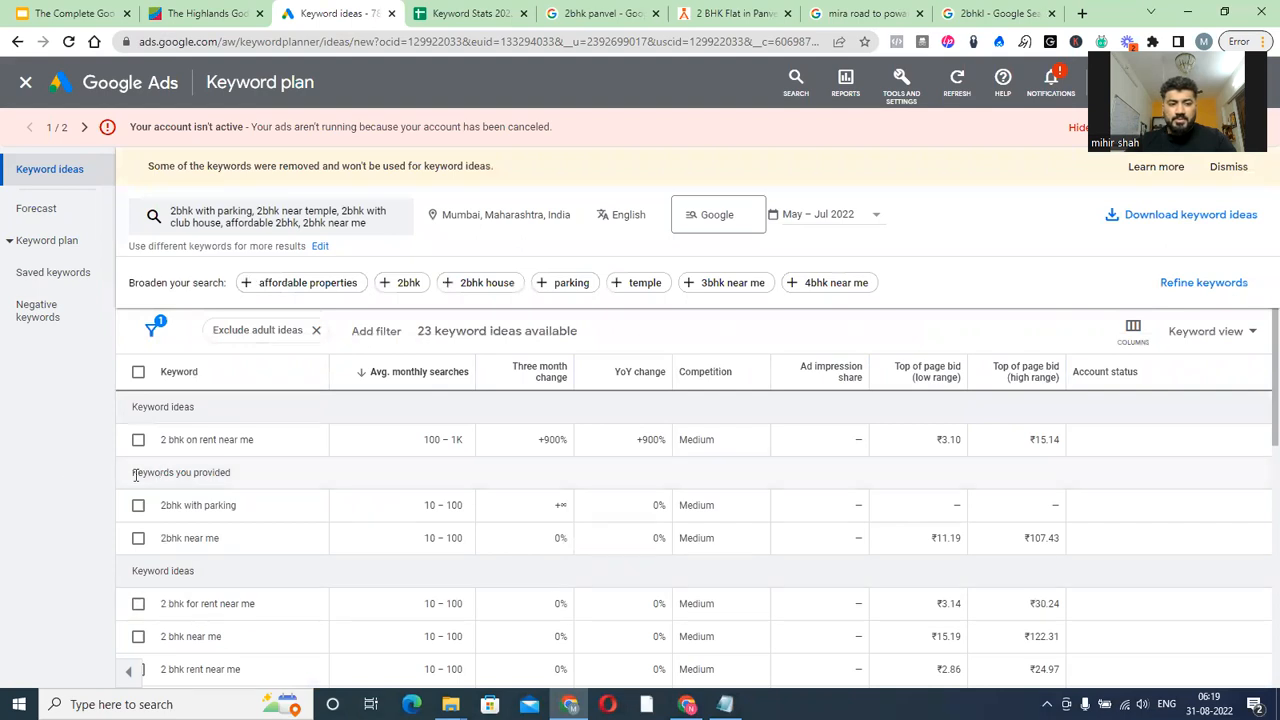
Examine the average monthly searches of the provided keywords and of the idea "2 bhk on rent near me"
scroll(112, 517, down, 1)
scroll(112, 517, down, 1)
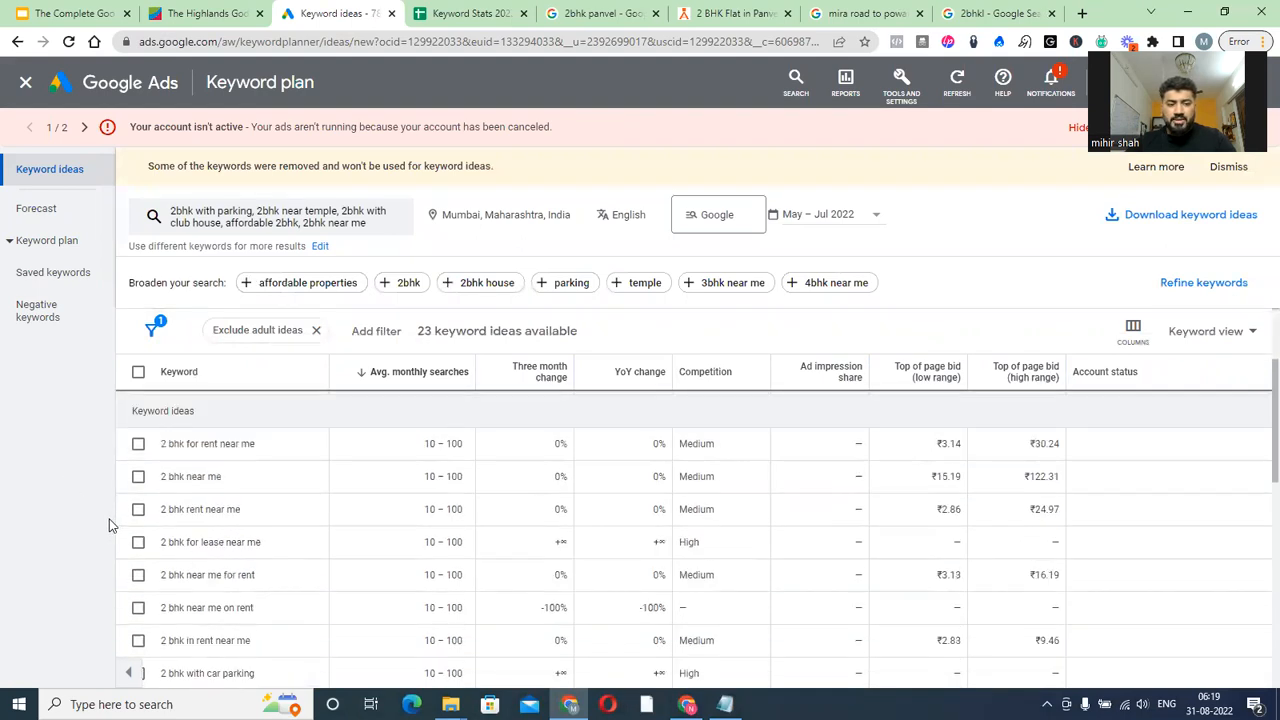
scroll(256, 538, up, 2)
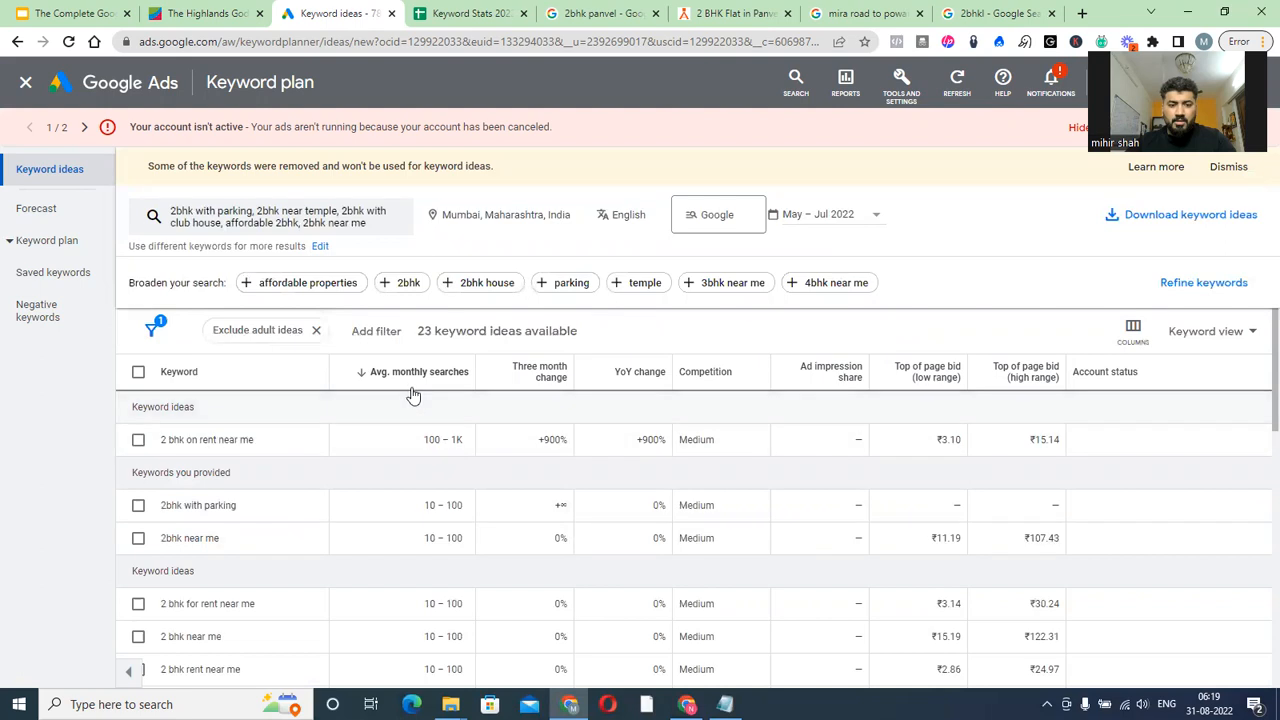
drag(420, 505, 458, 540)
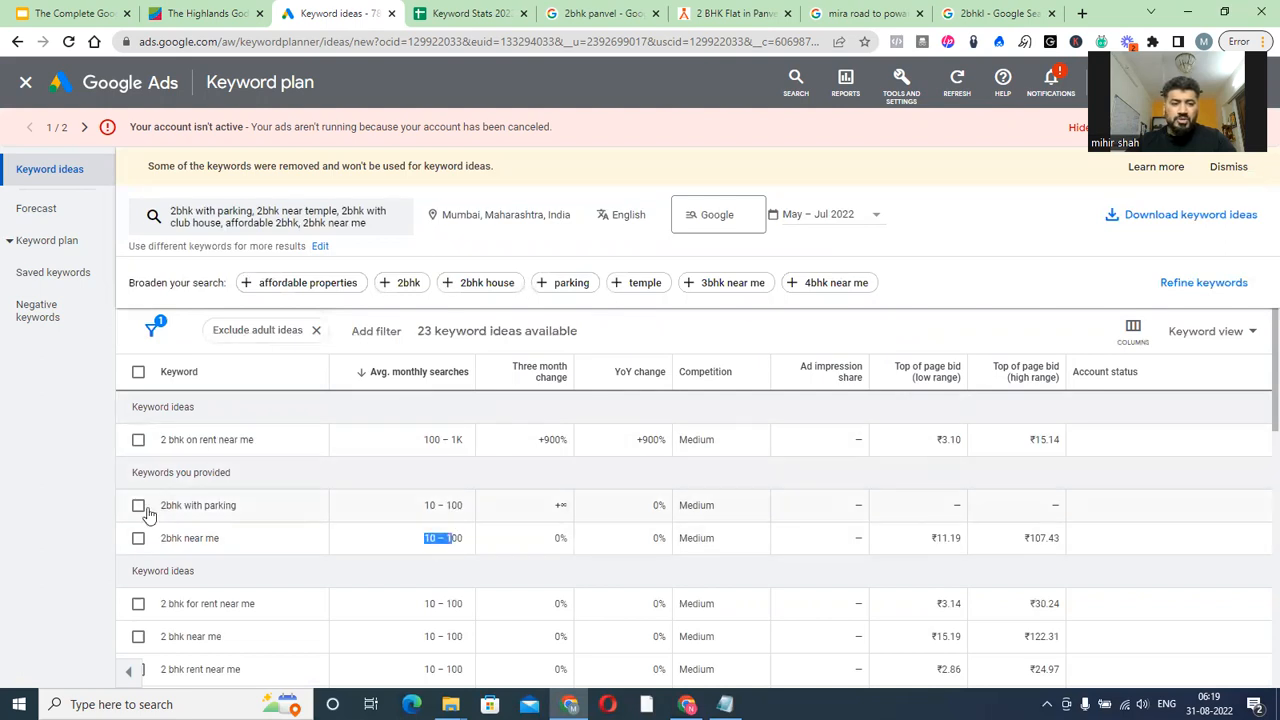
click(405, 547)
drag(408, 547, 476, 541)
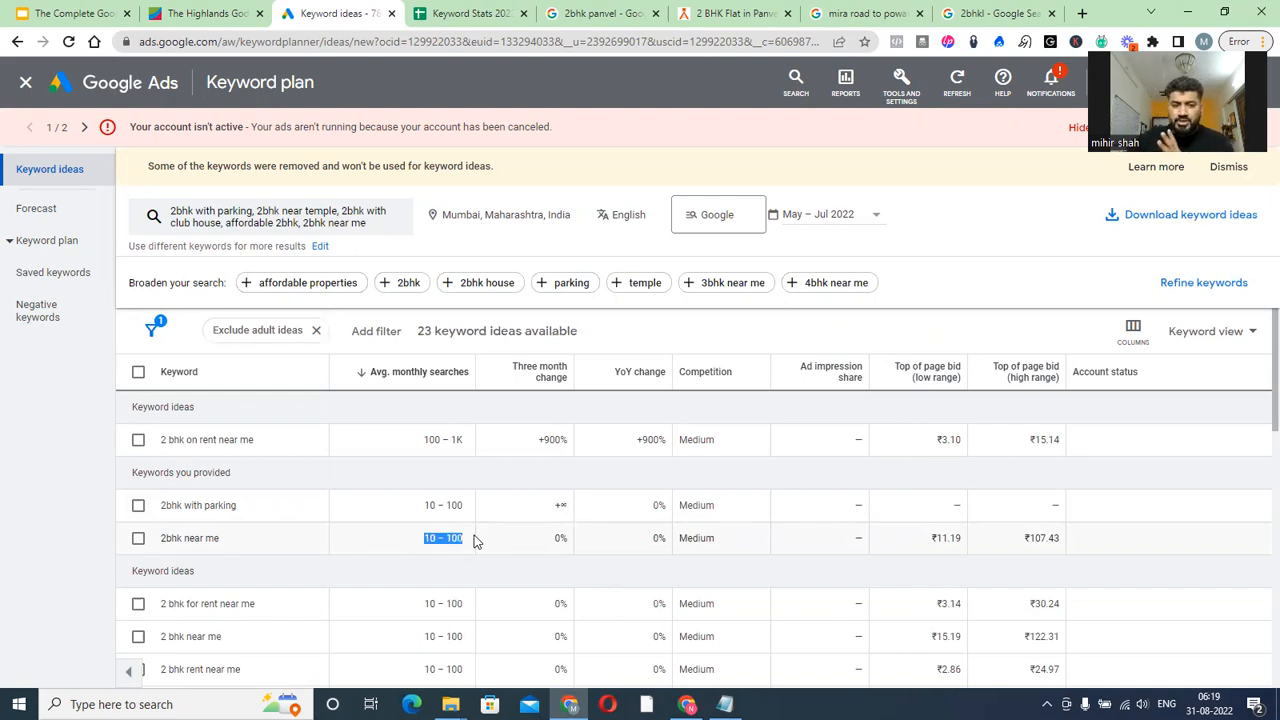
drag(158, 440, 268, 444)
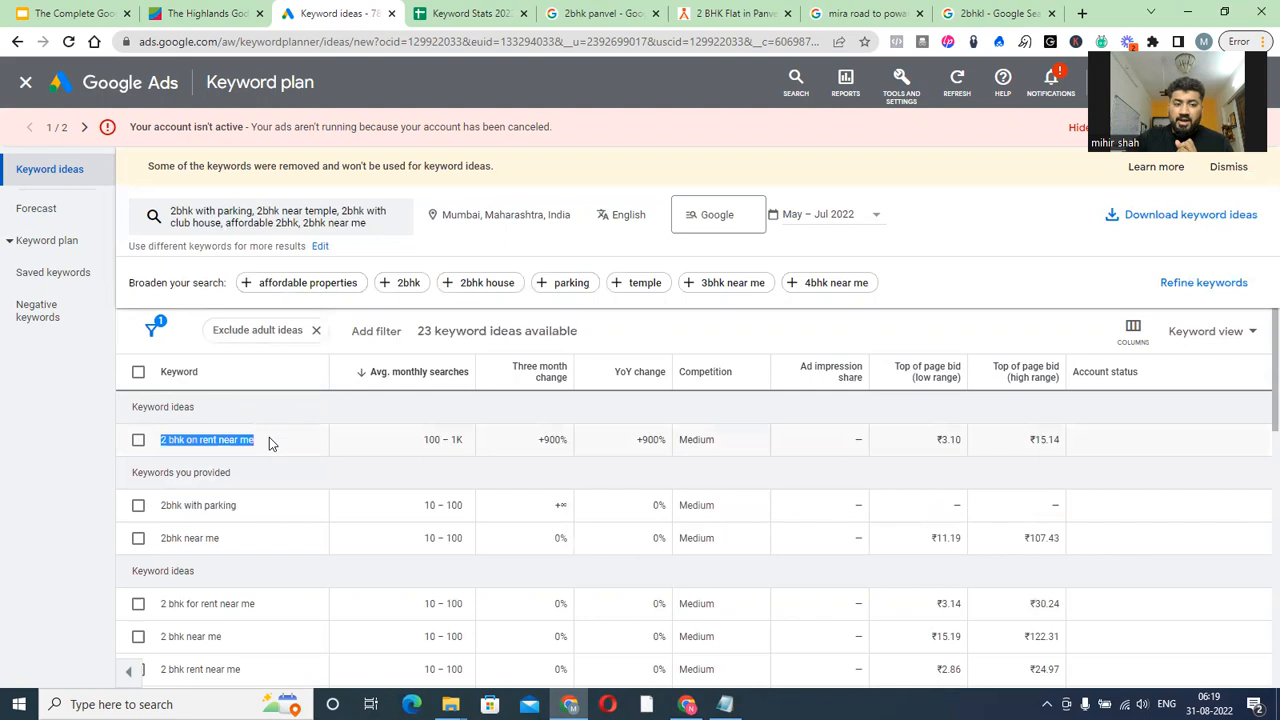
drag(413, 442, 474, 440)
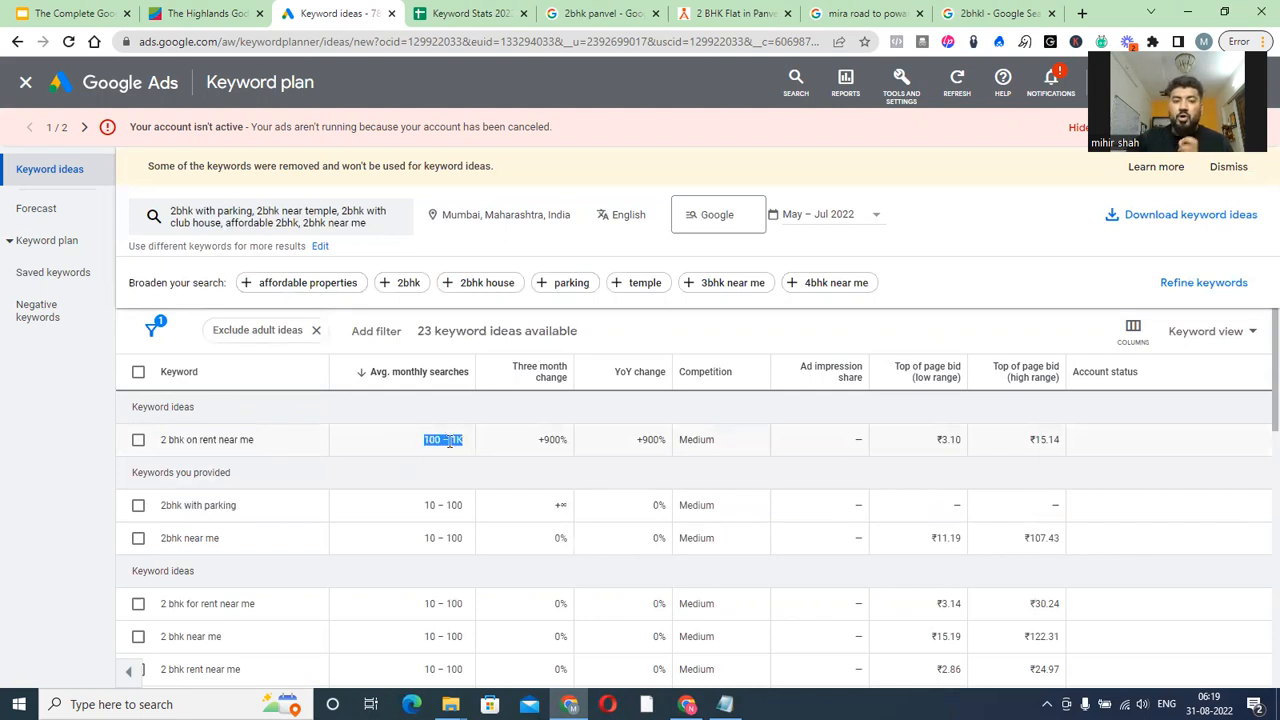
click(284, 434)
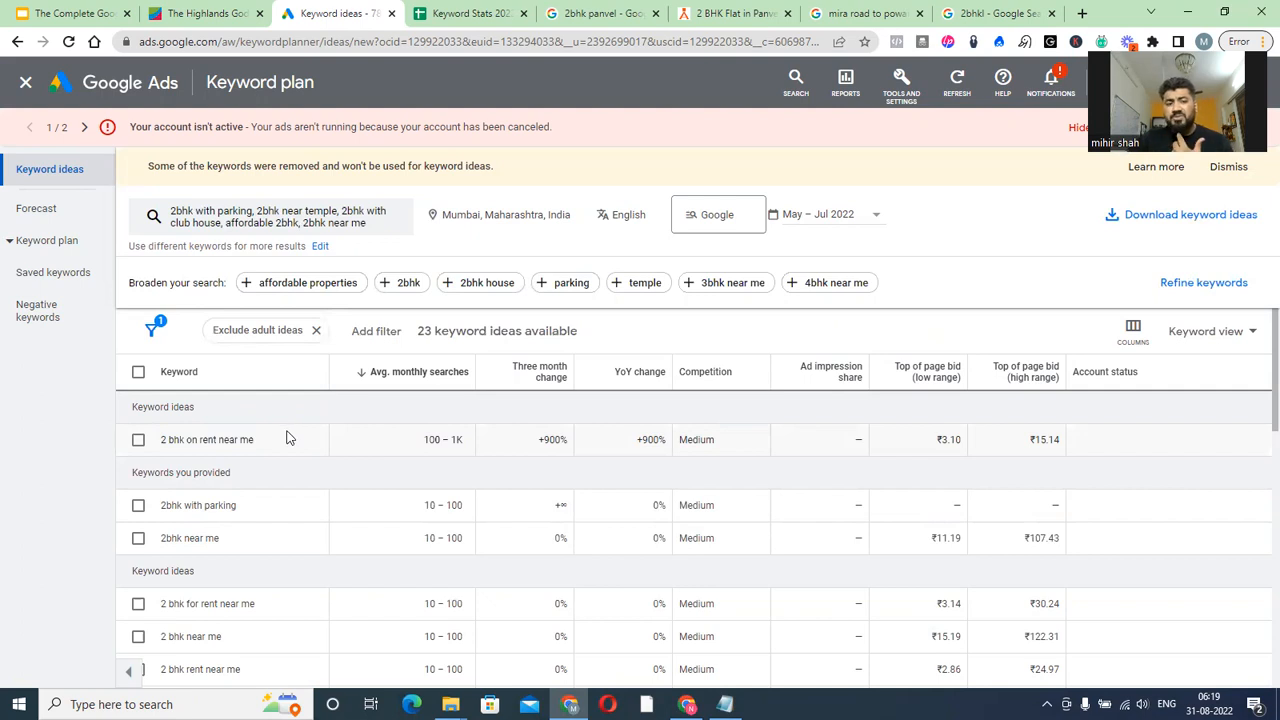
Return to the Keyword Stats spreadsheet and select the added keywords in C60:C64
click(472, 13)
click(390, 472)
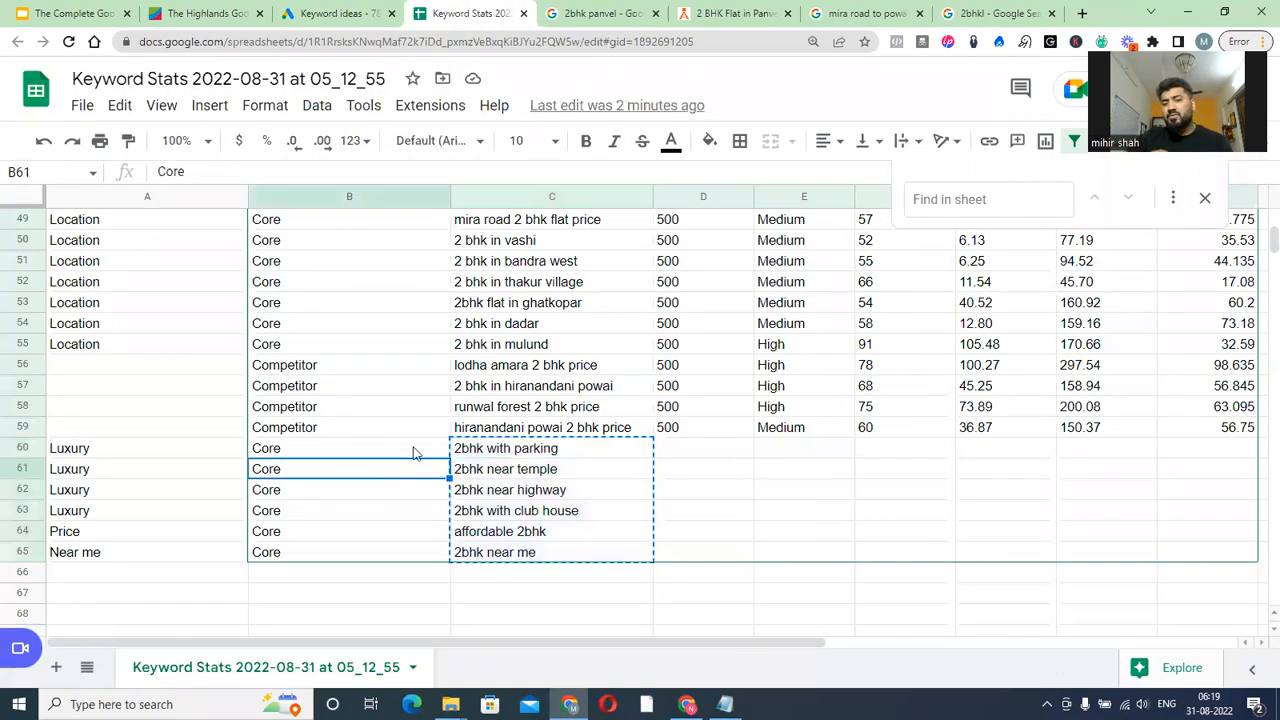
drag(530, 448, 537, 531)
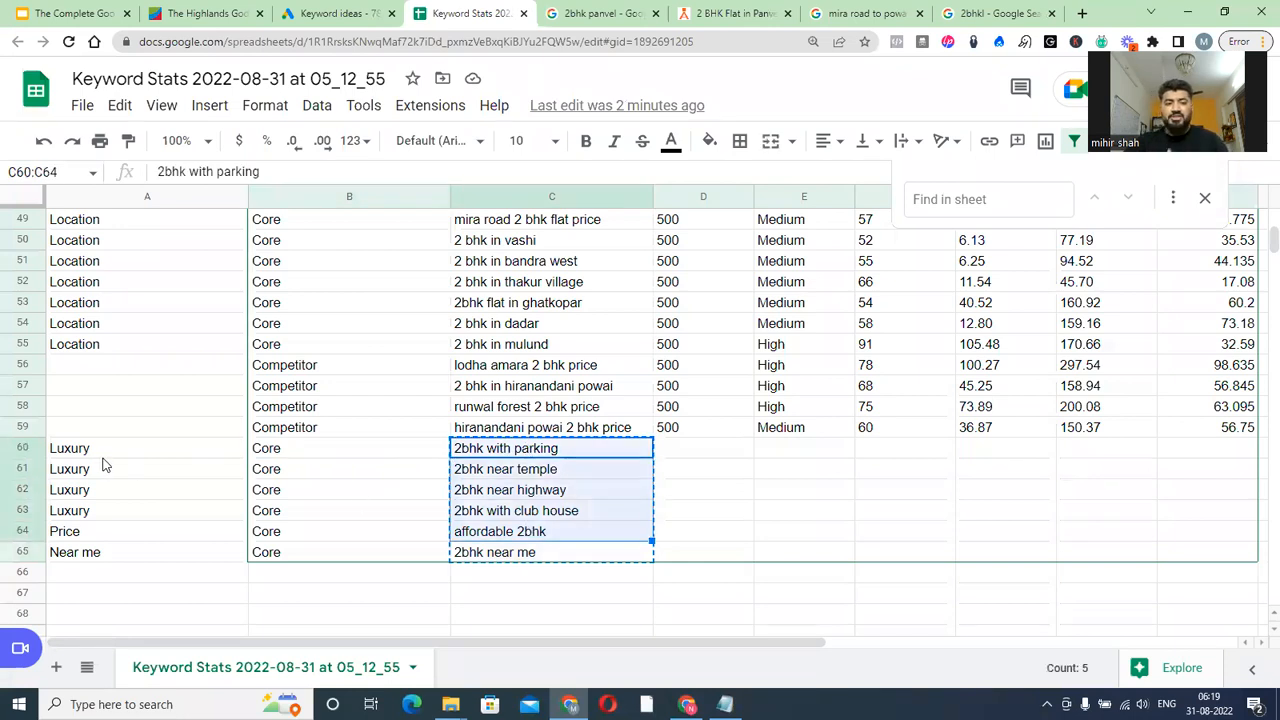